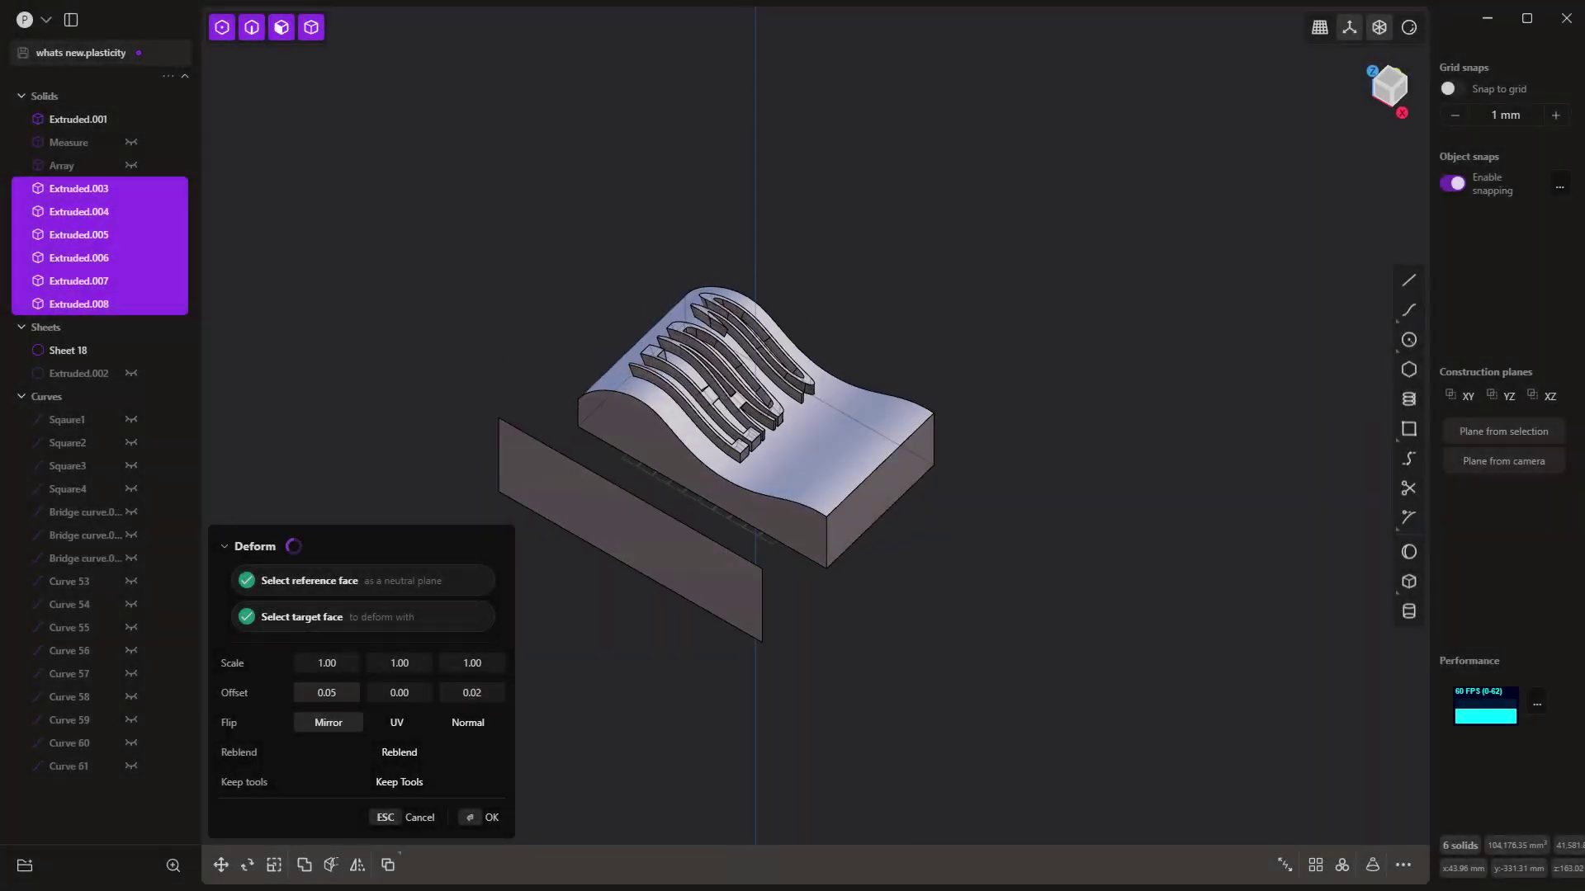
Try the Keep Tools option on the letters' deformation, cancel it, and hide the upright rectangular sheet
{"action": "left_click", "coordinate": [407, 786]}
{"action": "key", "text": "Escape"}
{"action": "left_click", "coordinate": [722, 592]}
{"action": "key", "text": "h"}
Unwrap the block's wavy top face into a flat sheet
{"action": "middle_click_drag", "start_coordinate": [725, 402], "coordinate": [715, 398]}
{"action": "left_click", "coordinate": [714, 398]}
{"action": "type", "text": "funw"}
{"action": "key", "text": "Return"}
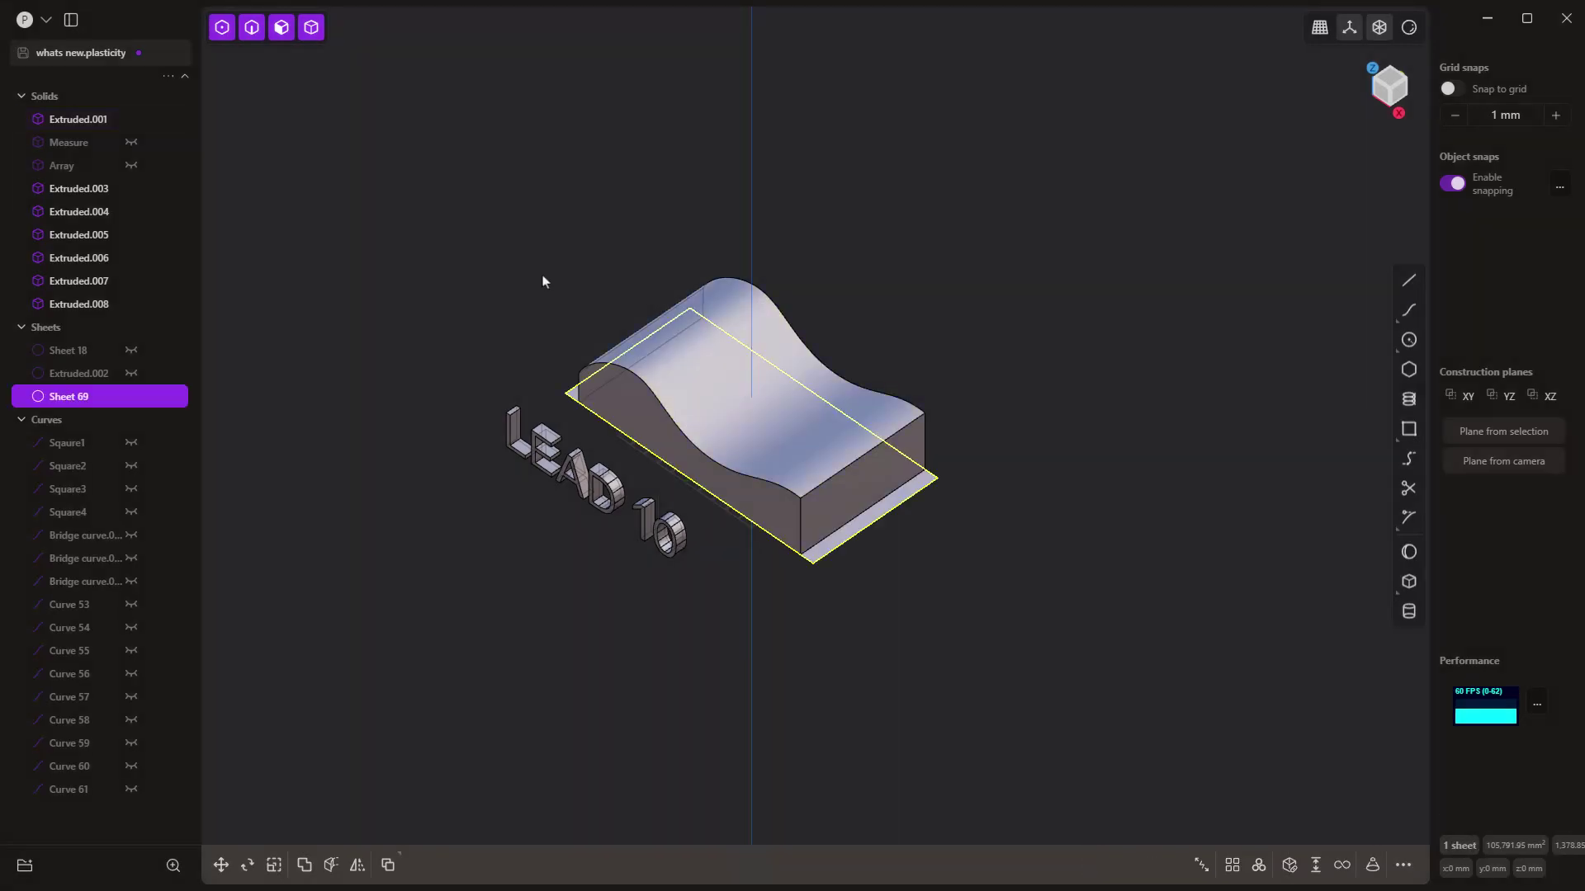
Move the unwrapped sheet along Y out from under the block and raise it to the letters' height
{"action": "middle_click_drag", "start_coordinate": [864, 517], "coordinate": [781, 438]}
{"action": "key", "text": "g"}
{"action": "key", "text": "y"}
{"action": "left_click", "coordinate": [561, 420]}
{"action": "key", "text": "g"}
{"action": "left_click", "coordinate": [510, 442]}
{"action": "key", "text": "q"}
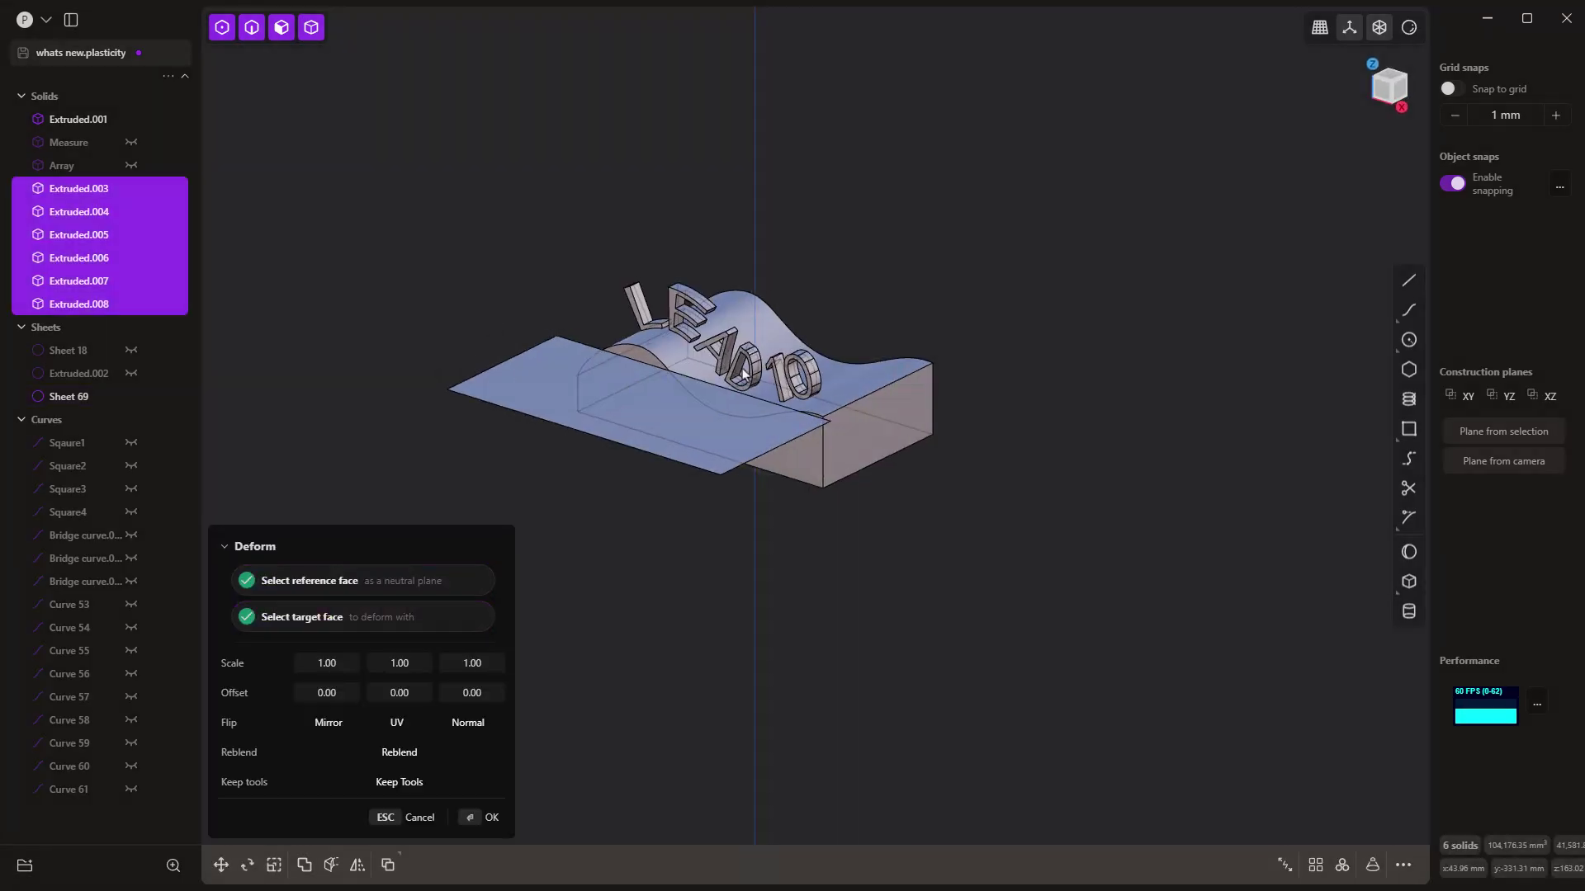
Try shifting the deformed letters with a first offset value of -0.14 in Deform
{"action": "middle_click_drag", "start_coordinate": [627, 462], "coordinate": [707, 441]}
{"action": "left_click_drag", "start_coordinate": [327, 690], "coordinate": [310, 690]}
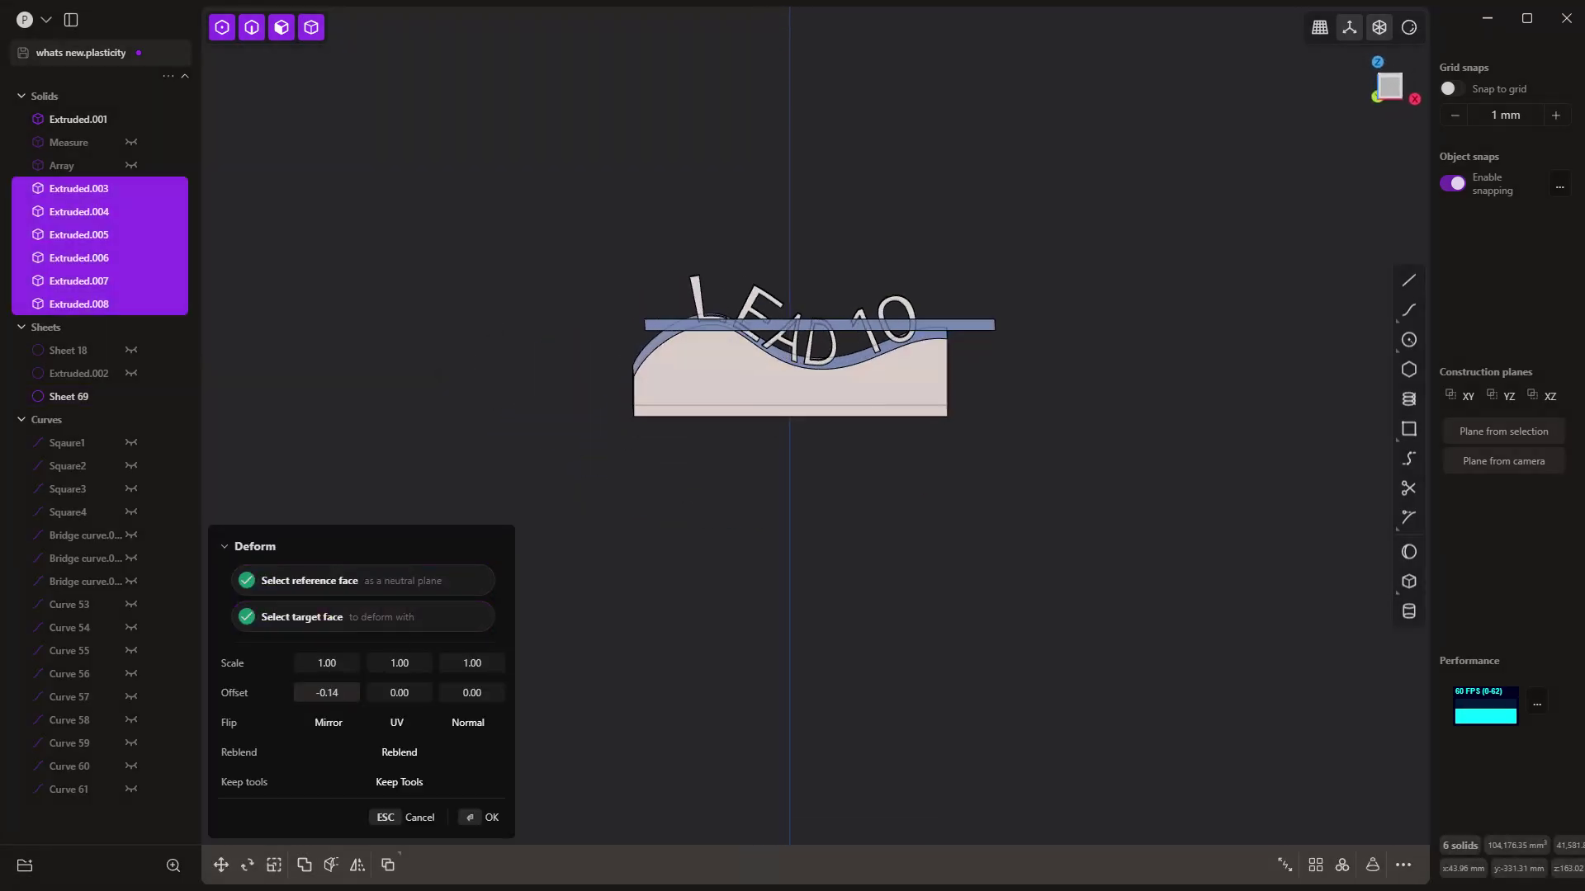
{"action": "middle_click_drag", "start_coordinate": [718, 326], "coordinate": [596, 386]}
{"action": "key", "text": "Escape"}
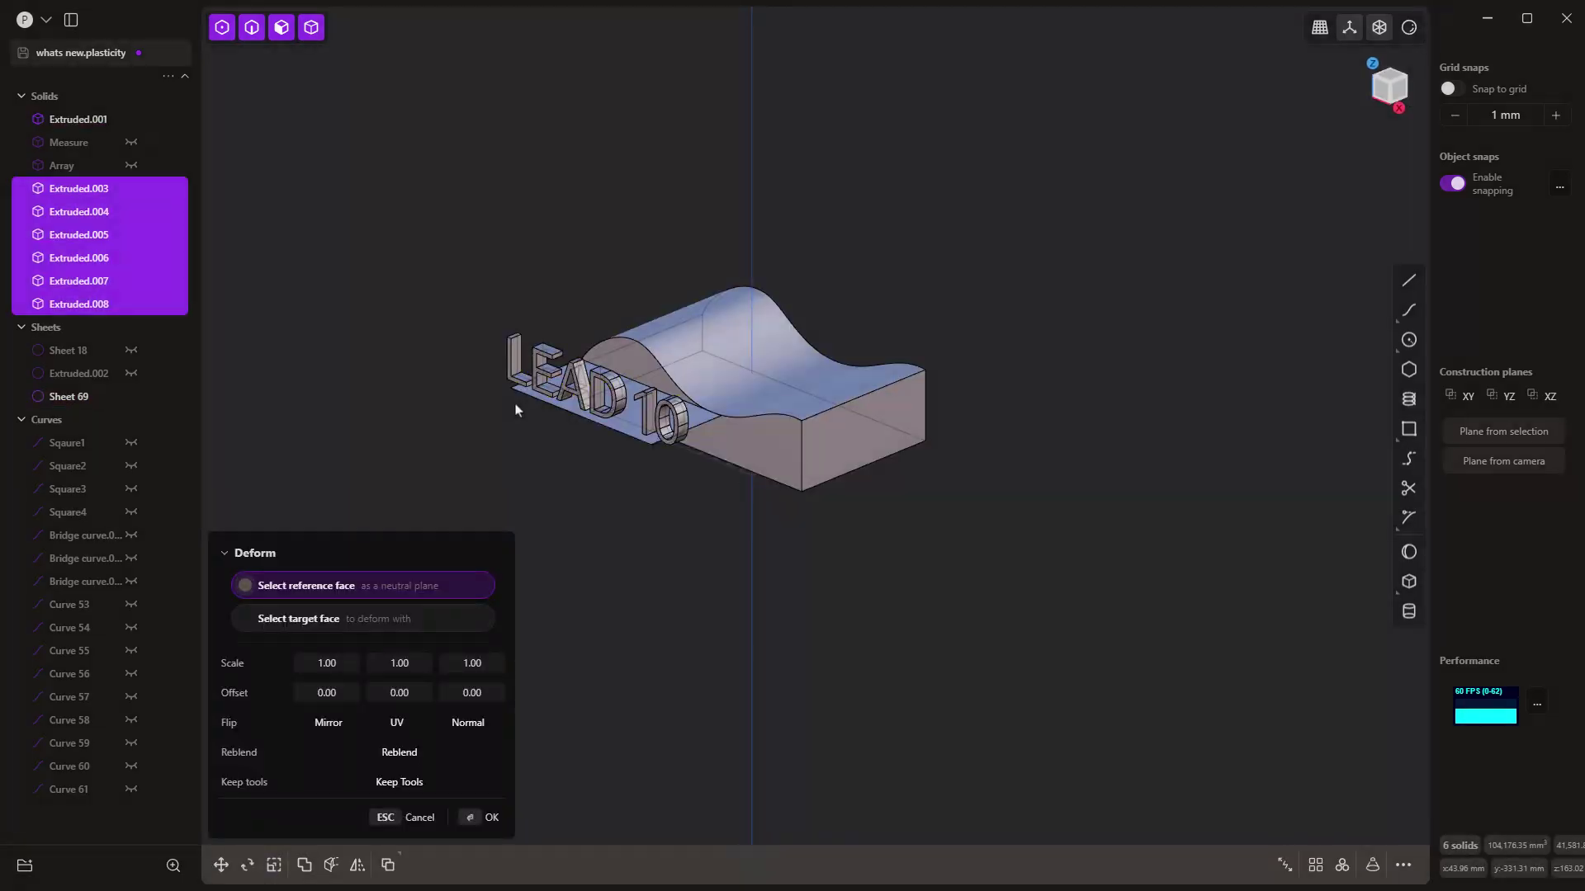
Try deforming the letters with the unwrapped sheet as reference face and the block's wavy top as target face
{"action": "left_click", "coordinate": [621, 423]}
{"action": "left_click", "coordinate": [715, 363]}
{"action": "middle_click_drag", "start_coordinate": [702, 457], "coordinate": [656, 496]}
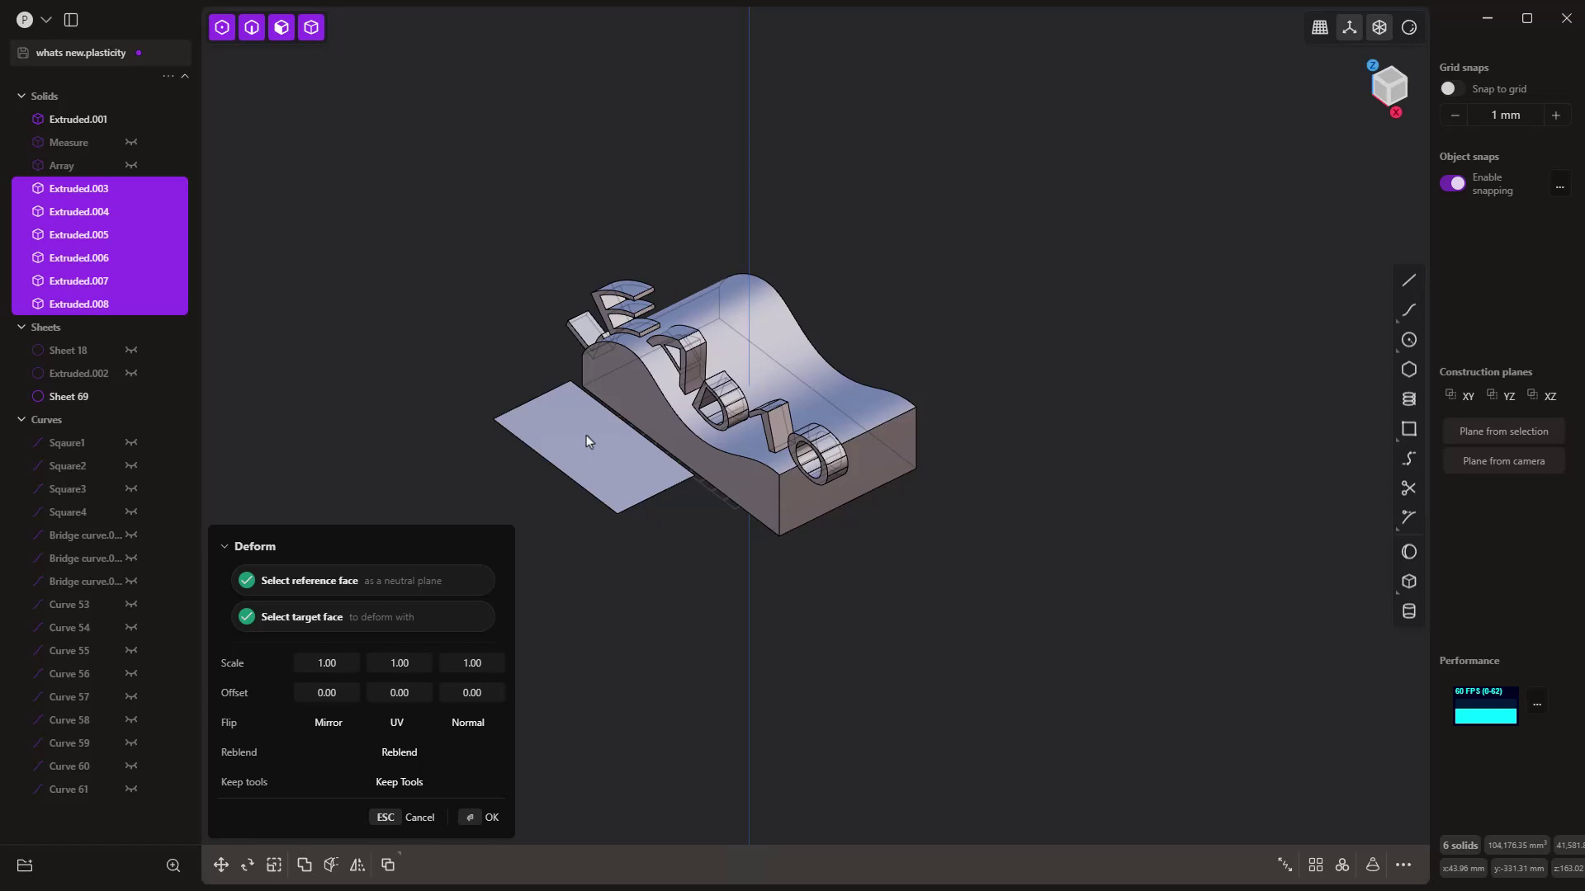
{"action": "middle_click_drag", "start_coordinate": [586, 434], "coordinate": [625, 469]}
{"action": "key", "text": "Escape"}
{"action": "left_click", "coordinate": [703, 424]}
{"action": "left_click", "coordinate": [678, 481]}
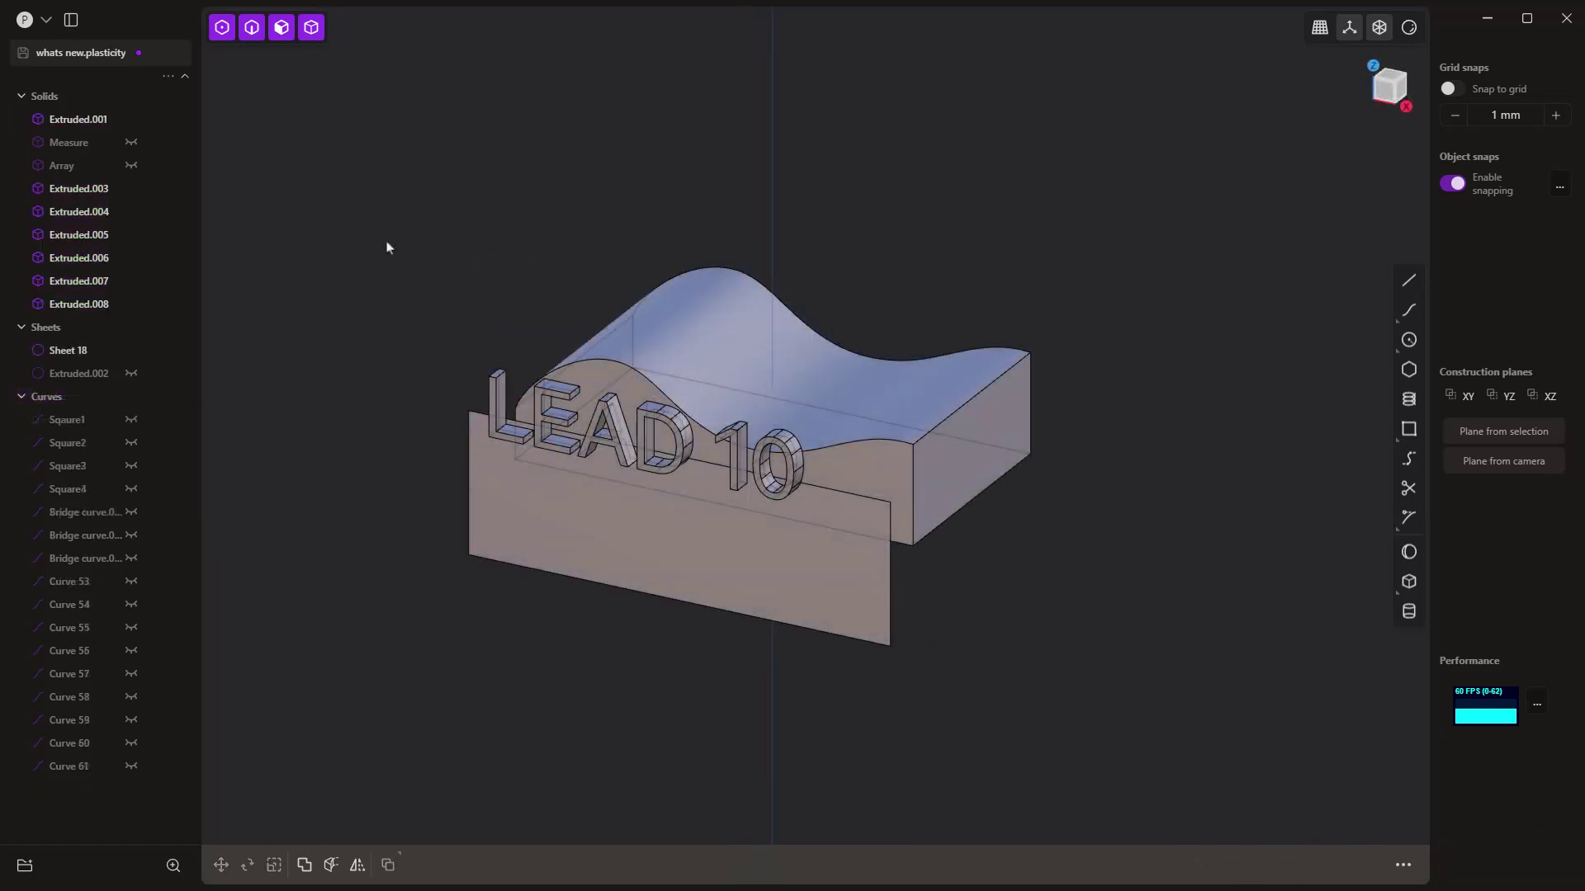
Deform the six LEAD 10 letter solids using the upright sheet as reference face and the block's wavy top as target face
{"action": "middle_click_drag", "start_coordinate": [617, 322], "coordinate": [531, 290]}
{"action": "left_click_drag", "start_coordinate": [531, 289], "coordinate": [361, 184]}
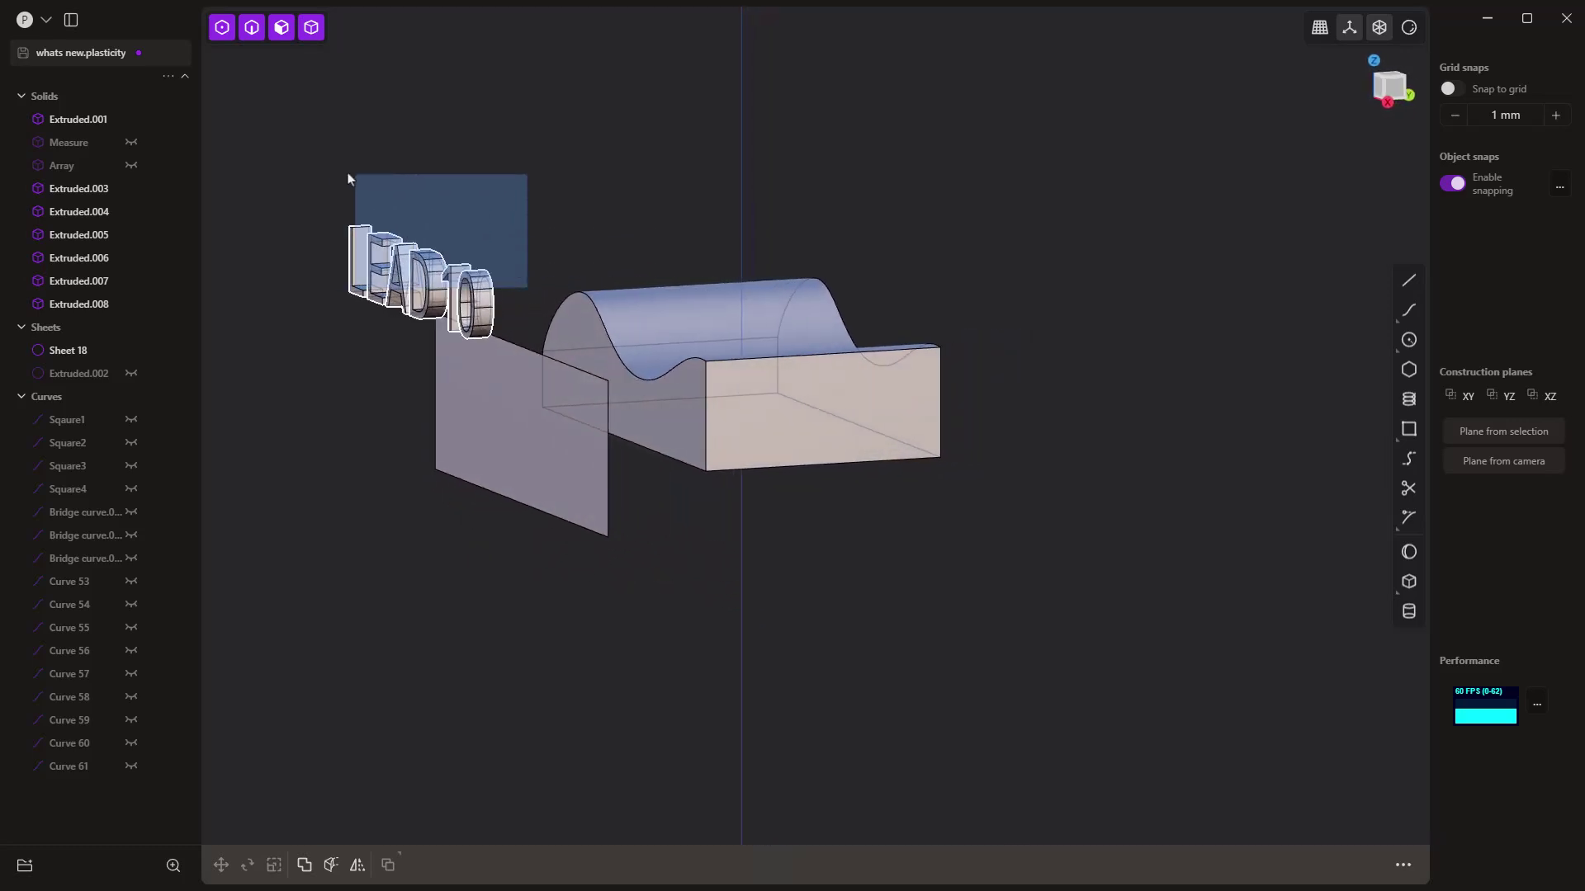
{"action": "middle_click_drag", "start_coordinate": [290, 339], "coordinate": [411, 342]}
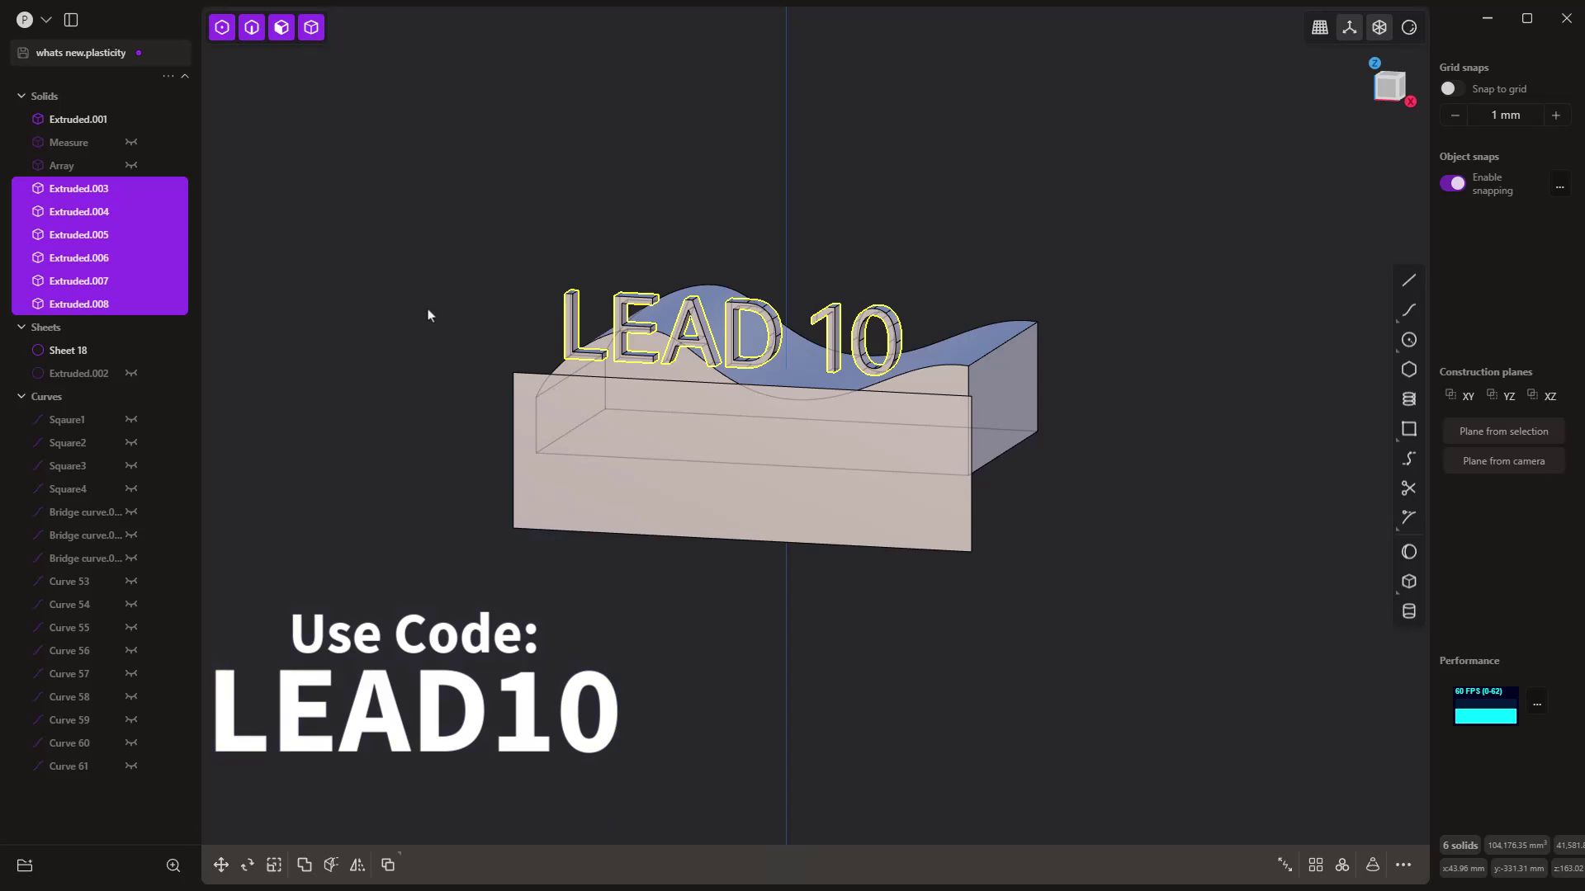
{"action": "middle_click_drag", "start_coordinate": [590, 270], "coordinate": [581, 287]}
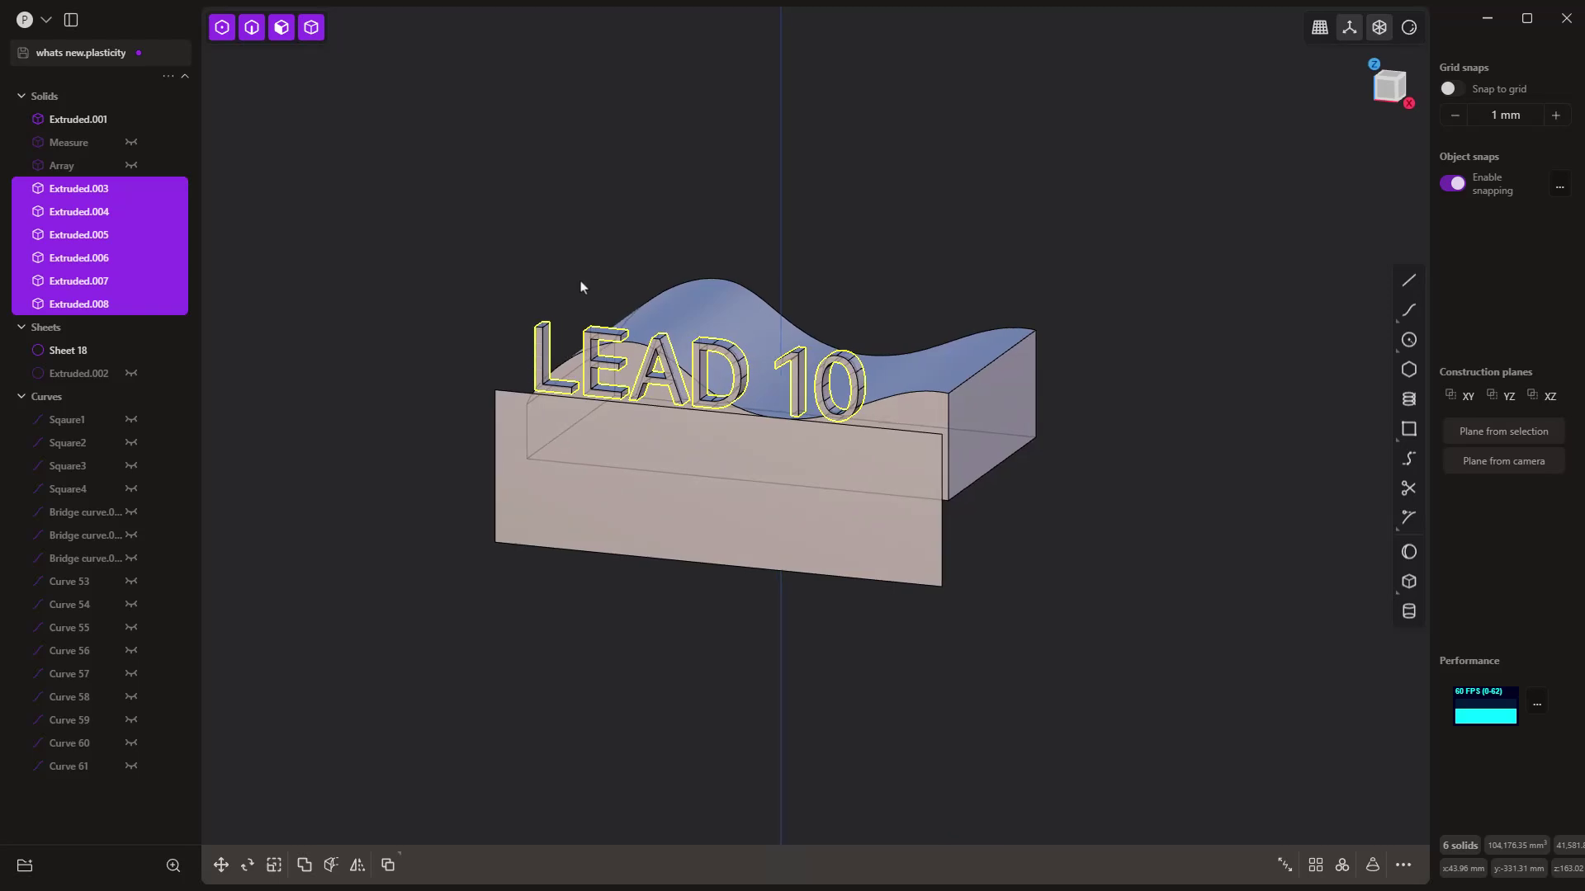
{"action": "type", "text": "f"}
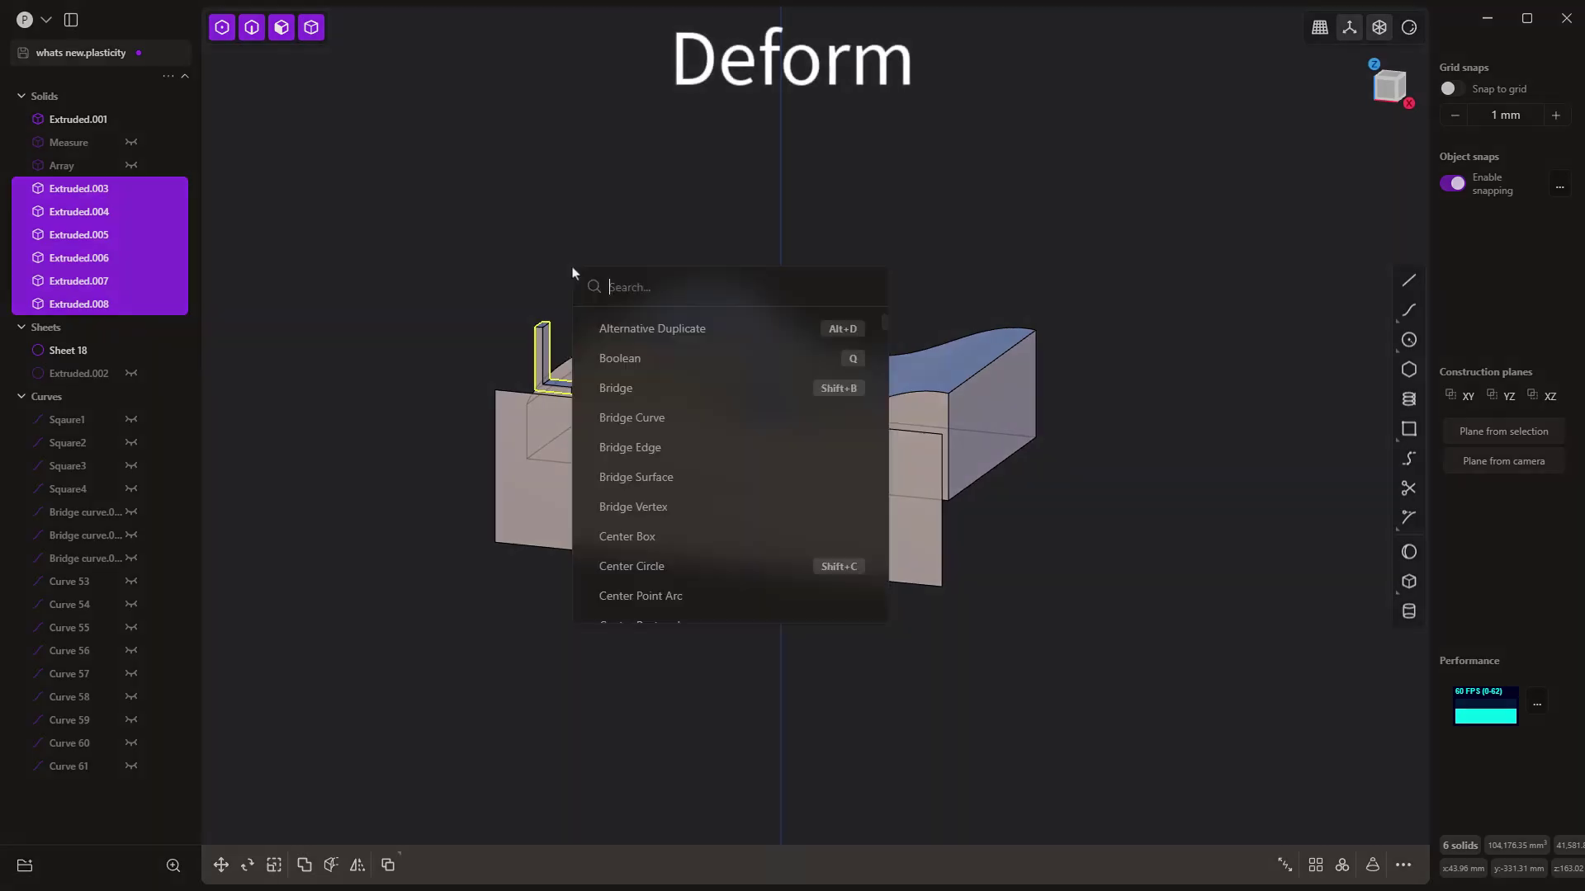
{"action": "type", "text": "def"}
{"action": "key", "text": "Return"}
{"action": "middle_click_drag", "start_coordinate": [569, 273], "coordinate": [386, 543]}
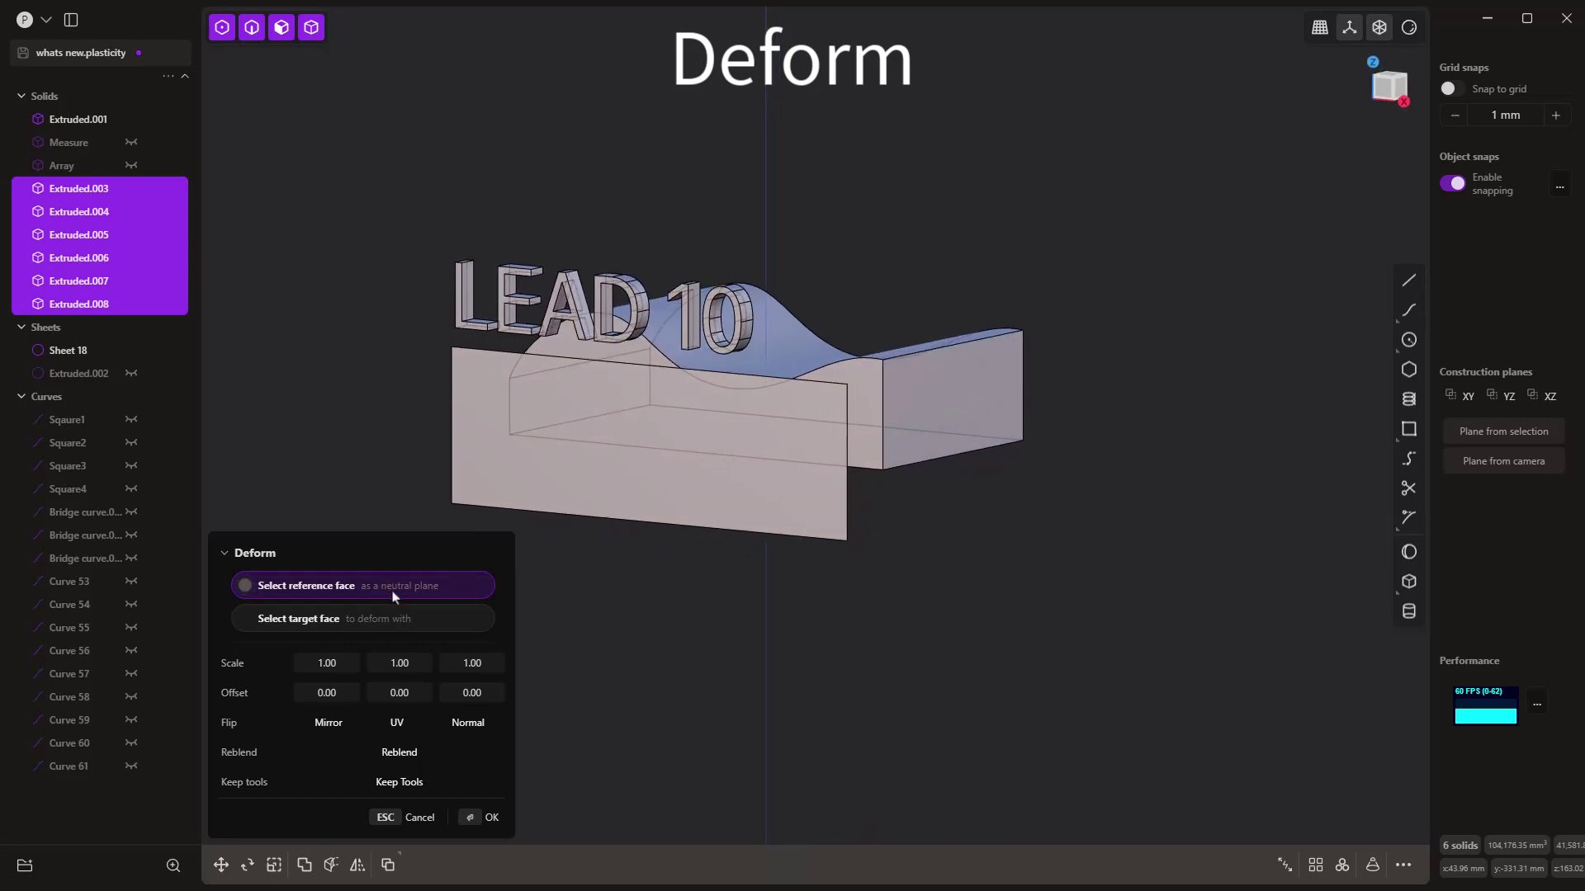
{"action": "left_click", "coordinate": [619, 512]}
{"action": "middle_click_drag", "start_coordinate": [619, 512], "coordinate": [606, 512]}
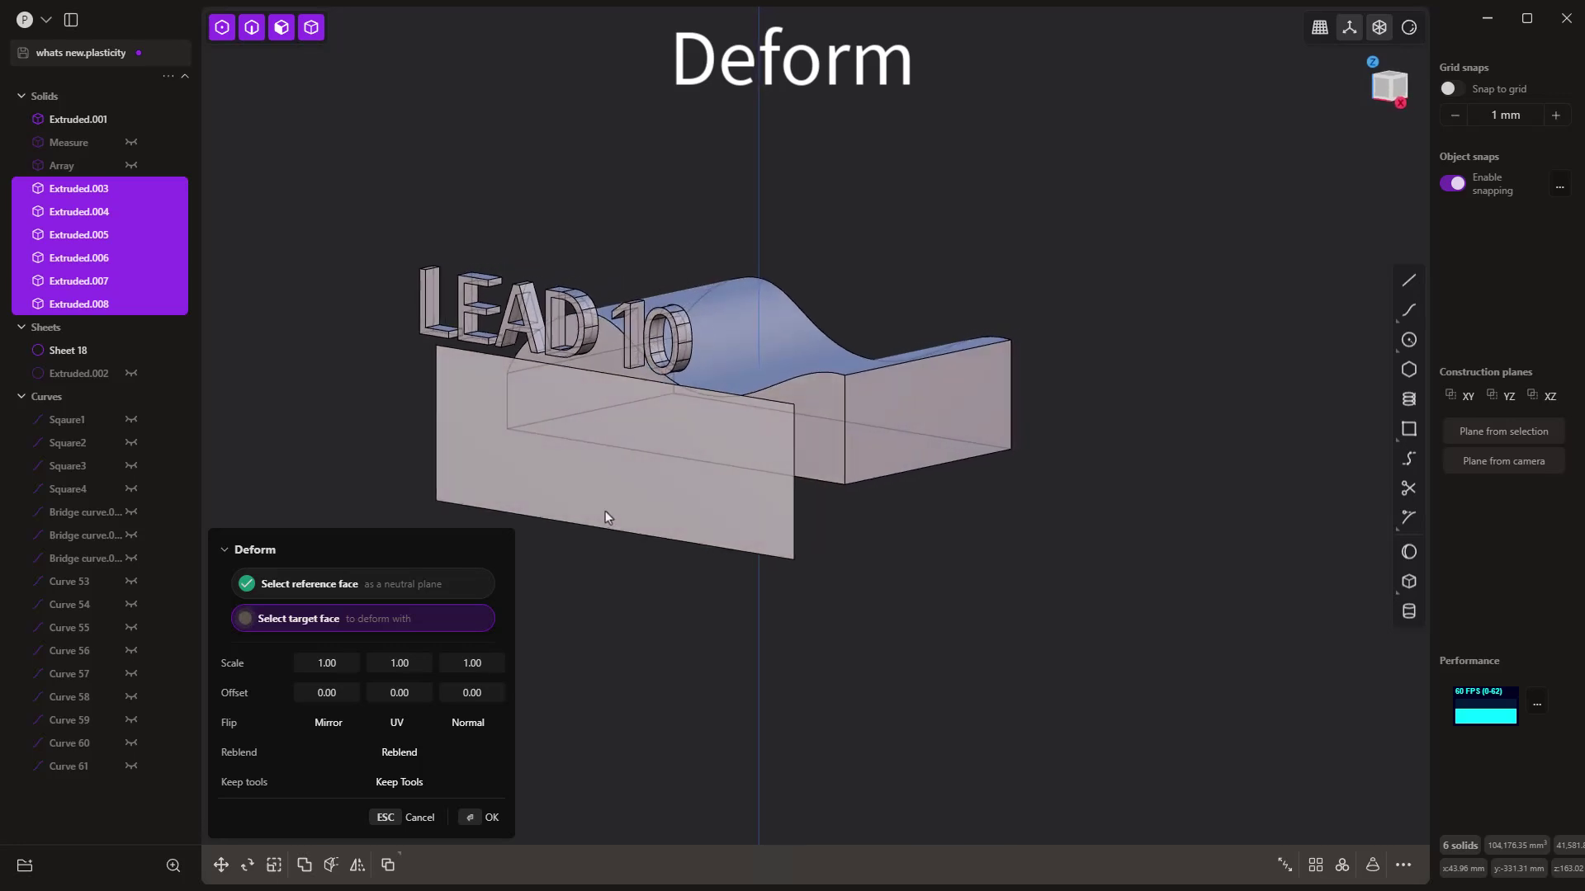
{"action": "left_click", "coordinate": [741, 363]}
{"action": "mouse_move", "coordinate": [741, 360]}
{"action": "middle_mouse_down"}
{"action": "mouse_move", "coordinate": [683, 506]}
{"action": "mouse_move", "coordinate": [712, 530]}
{"action": "mouse_move", "coordinate": [1023, 552]}
{"action": "middle_mouse_up"}
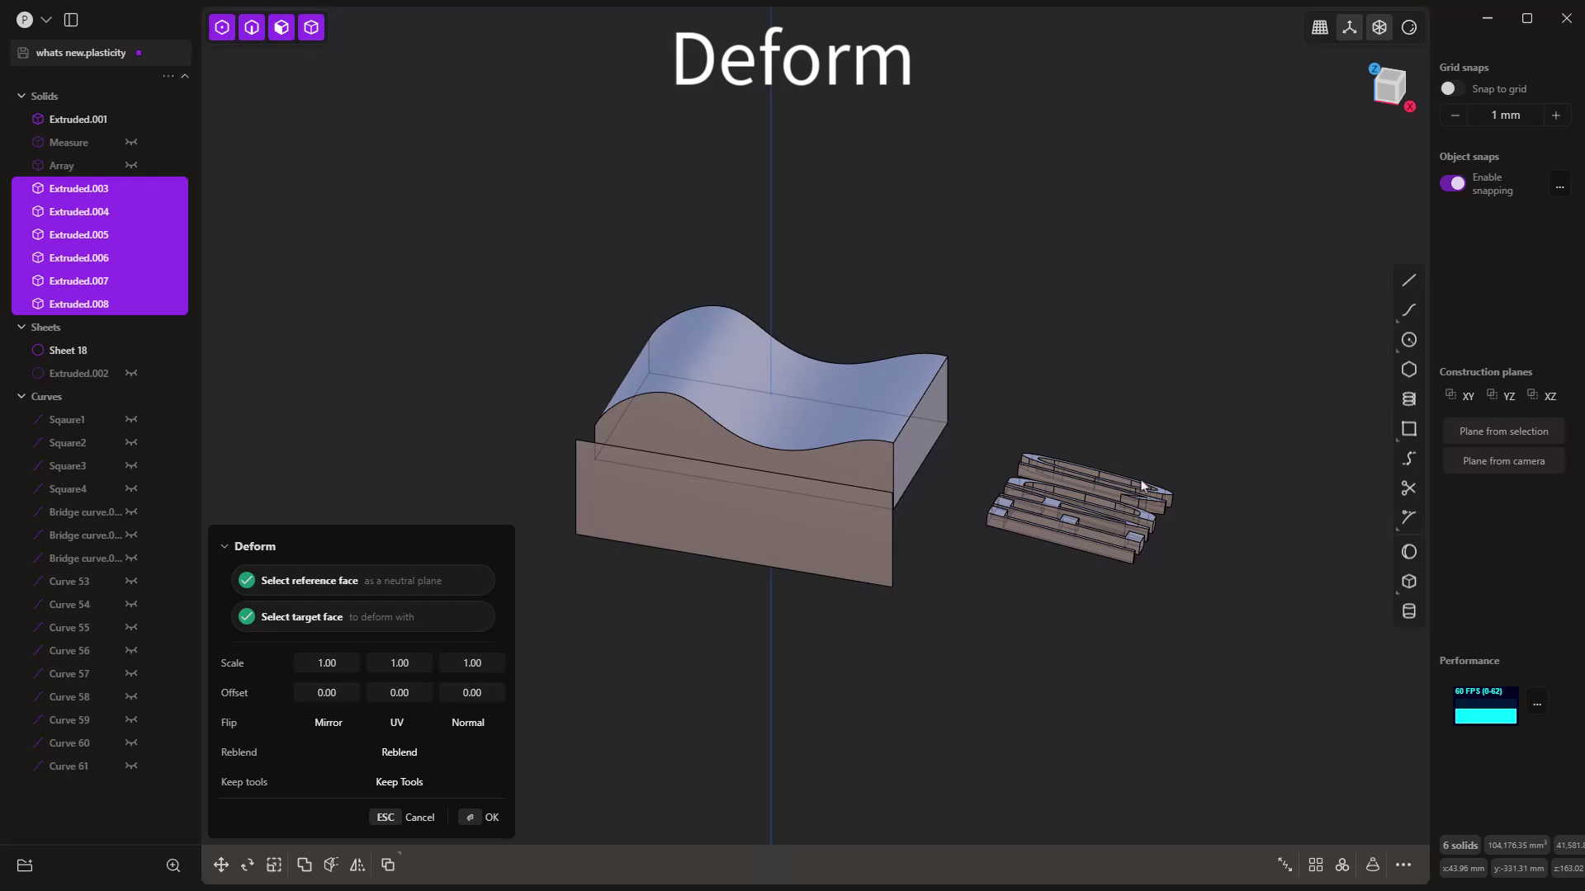
Try mirroring the deformed letters and changing their third offset value, and cancel the deformation
{"action": "left_click", "coordinate": [333, 727]}
{"action": "middle_click_drag", "start_coordinate": [629, 644], "coordinate": [676, 629]}
{"action": "mouse_move", "coordinate": [461, 697]}
{"action": "left_mouse_down"}
{"action": "mouse_move", "coordinate": [355, 694]}
{"action": "mouse_move", "coordinate": [425, 691]}
{"action": "left_mouse_up"}
{"action": "middle_click_drag", "start_coordinate": [561, 619], "coordinate": [541, 643]}
{"action": "key", "text": "Escape"}
{"action": "middle_click_drag", "start_coordinate": [672, 669], "coordinate": [544, 511]}
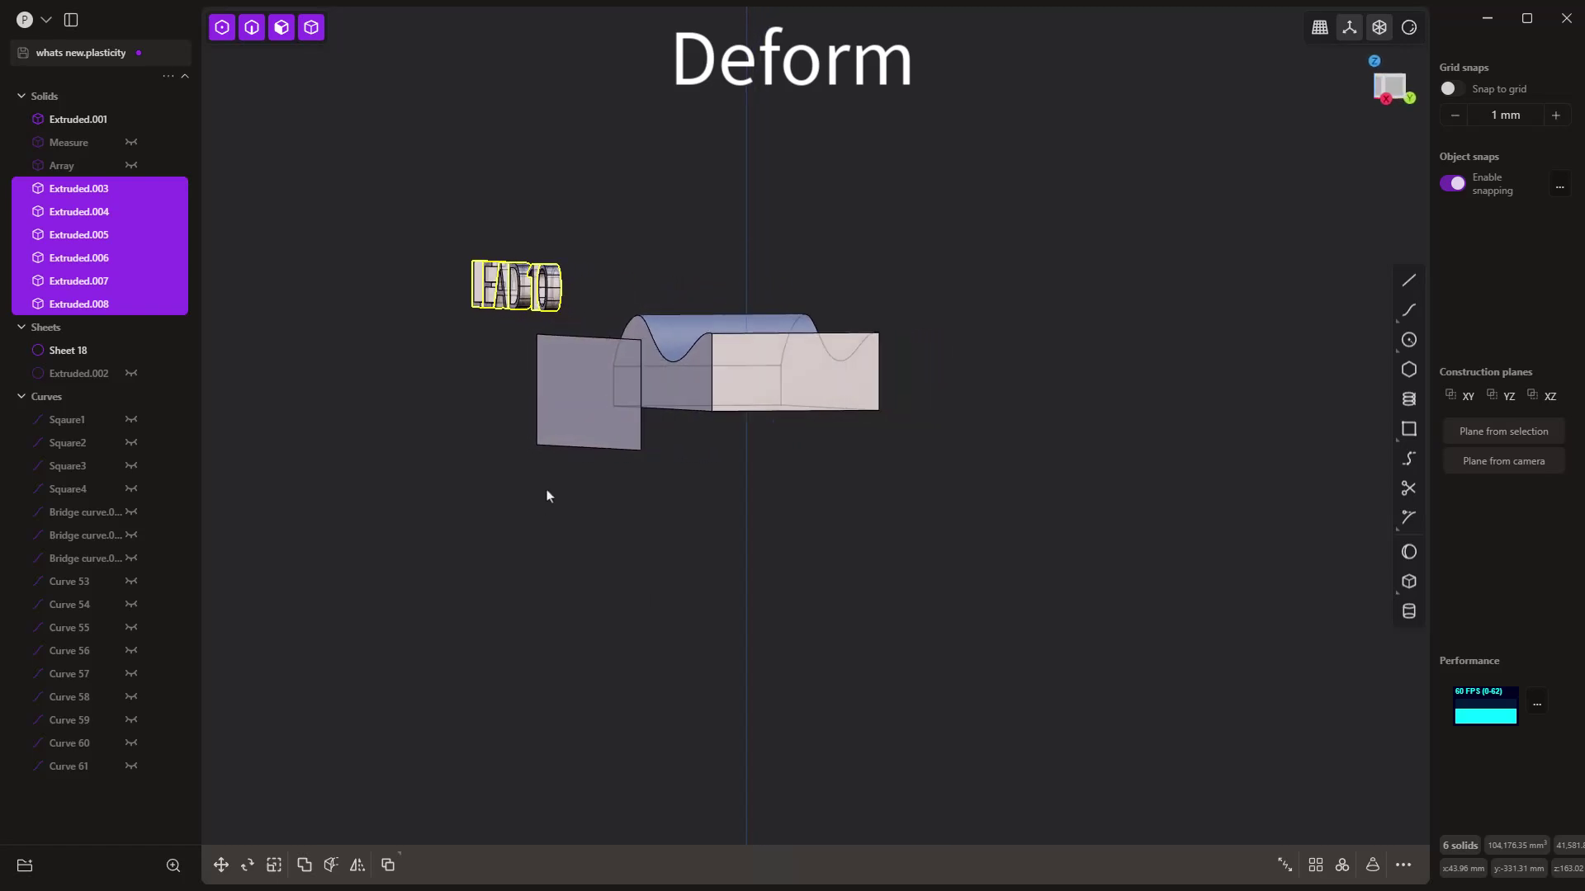
Move the upright sheet directly against the back of the letters, to about Y -322 mm and Z 146 mm
{"action": "left_click", "coordinate": [571, 392]}
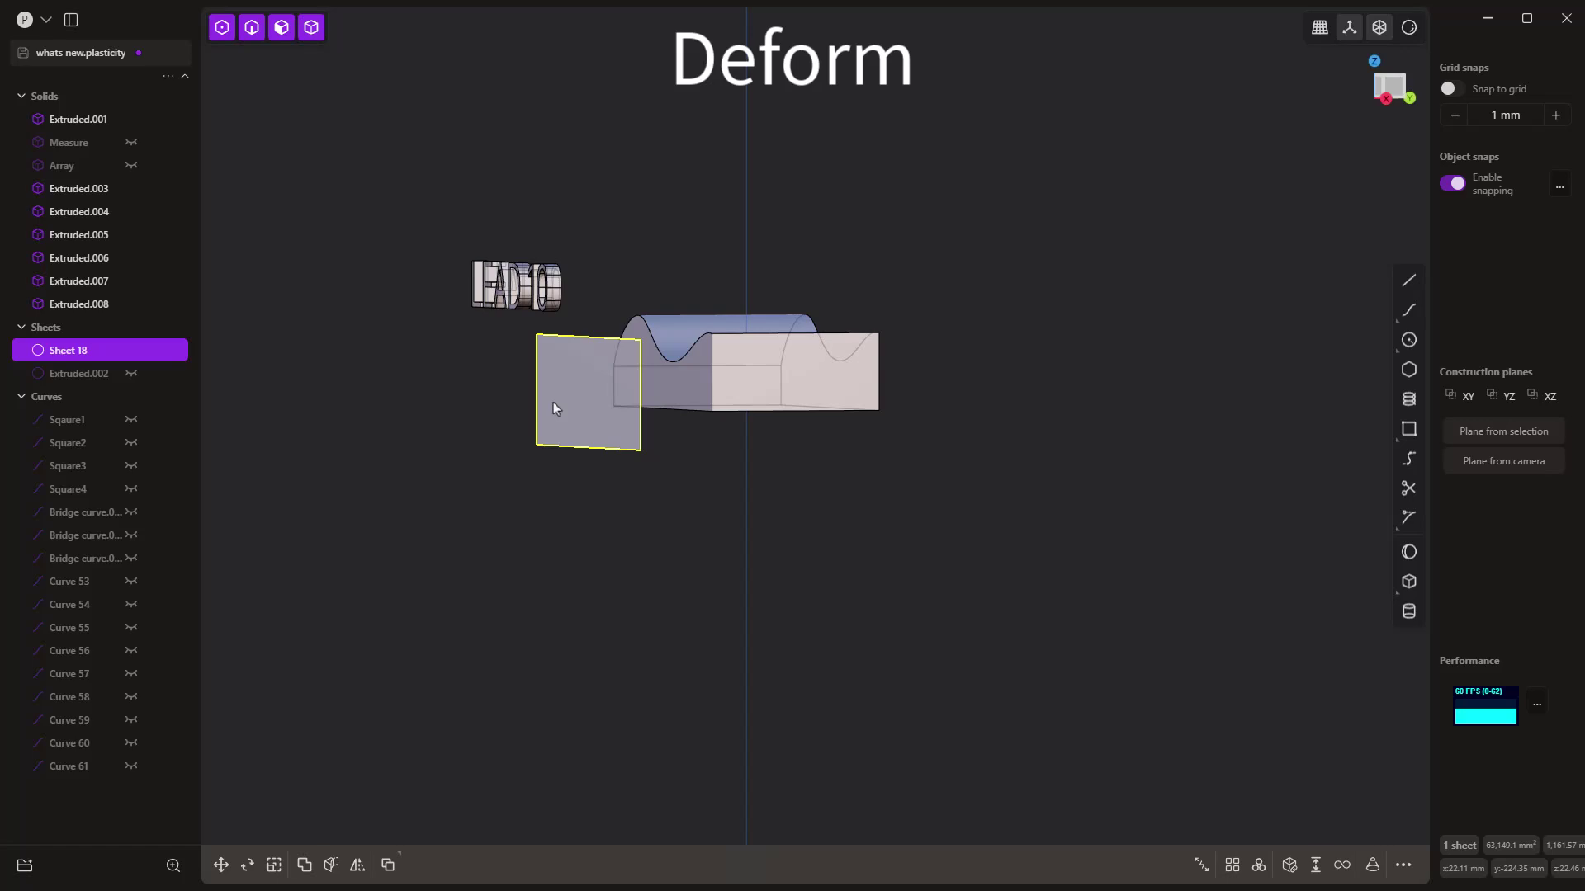
{"action": "middle_click_drag", "start_coordinate": [554, 403], "coordinate": [510, 408]}
{"action": "key", "text": "g"}
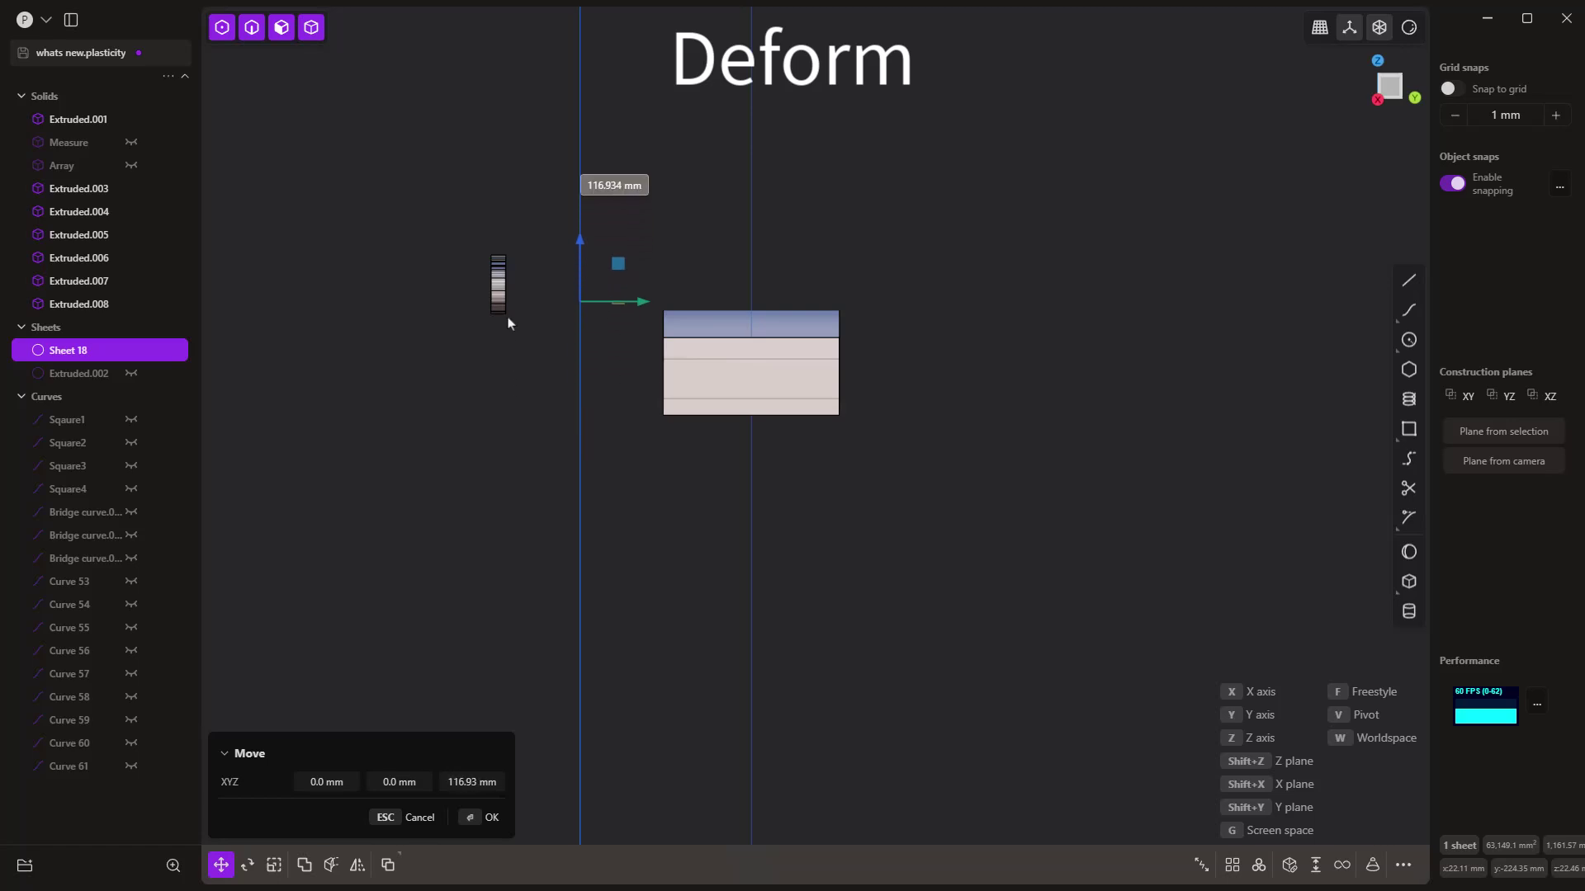
{"action": "left_click", "coordinate": [516, 318]}
{"action": "key", "text": "g"}
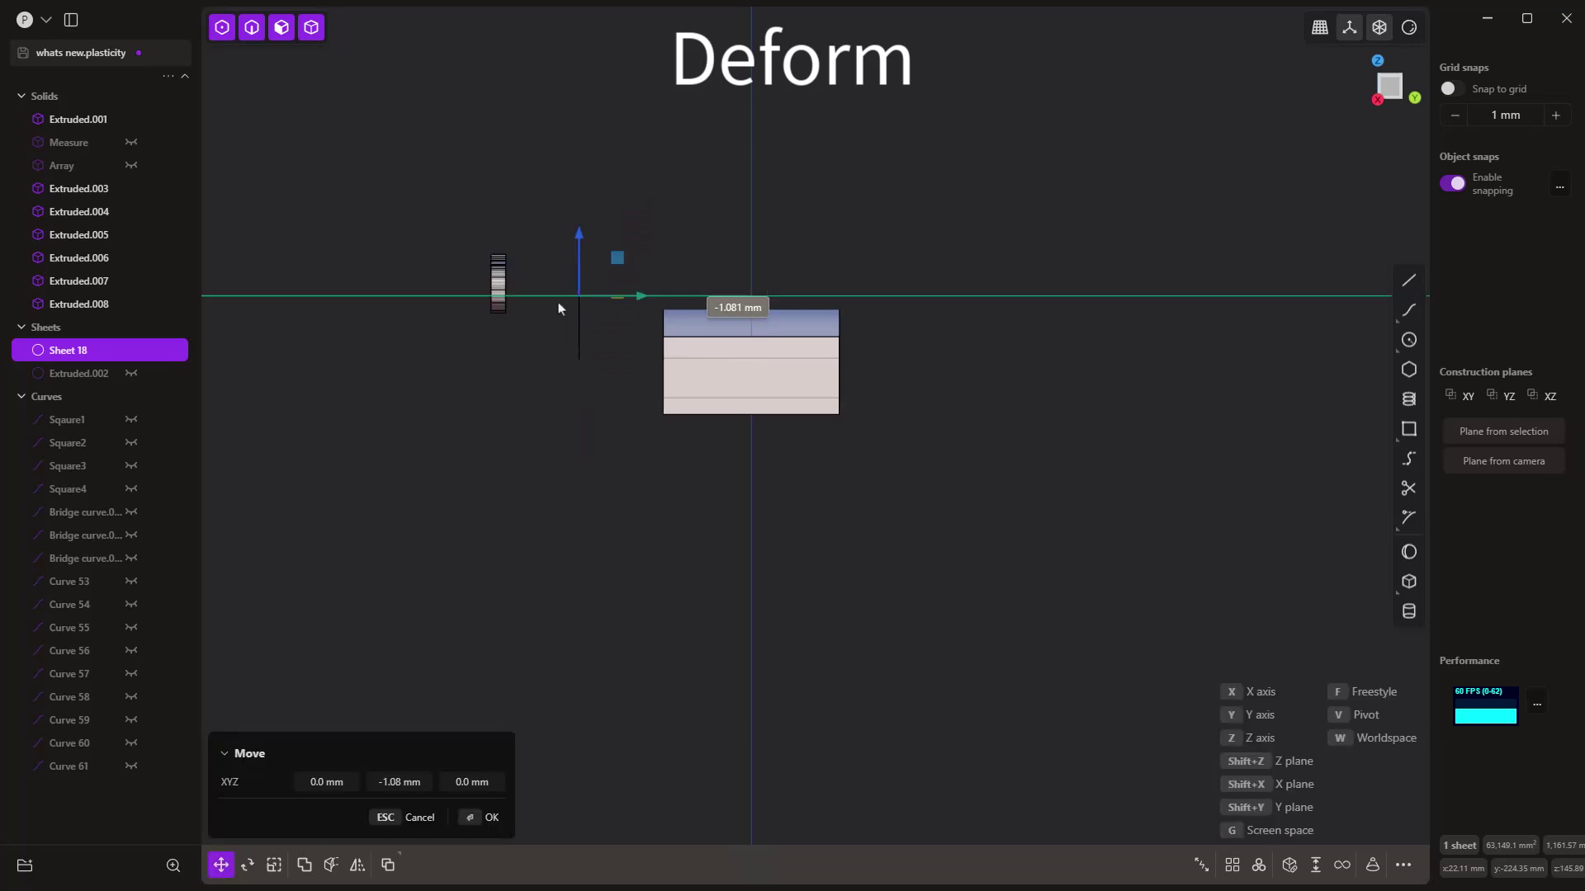
{"action": "left_click", "coordinate": [487, 307]}
Shift the upright sheet along X so that it is centred on the letters
{"action": "key", "text": "KP_1"}
{"action": "key", "text": "g"}
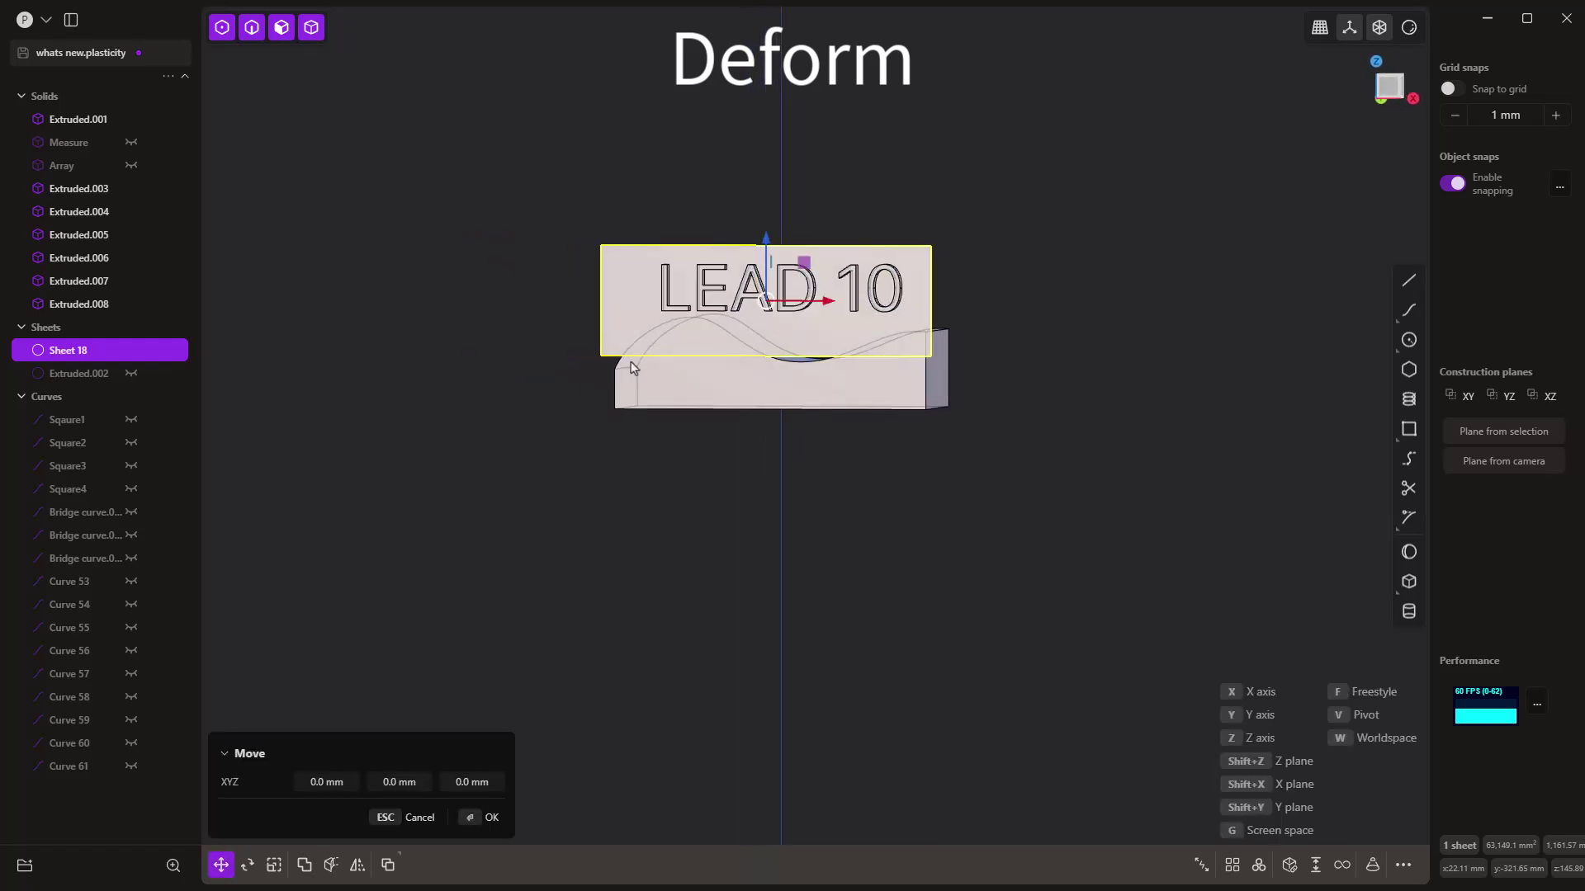
{"action": "left_click", "coordinate": [644, 367]}
{"action": "left_click", "coordinate": [645, 494]}
{"action": "middle_click_drag", "start_coordinate": [647, 495], "coordinate": [756, 503]}
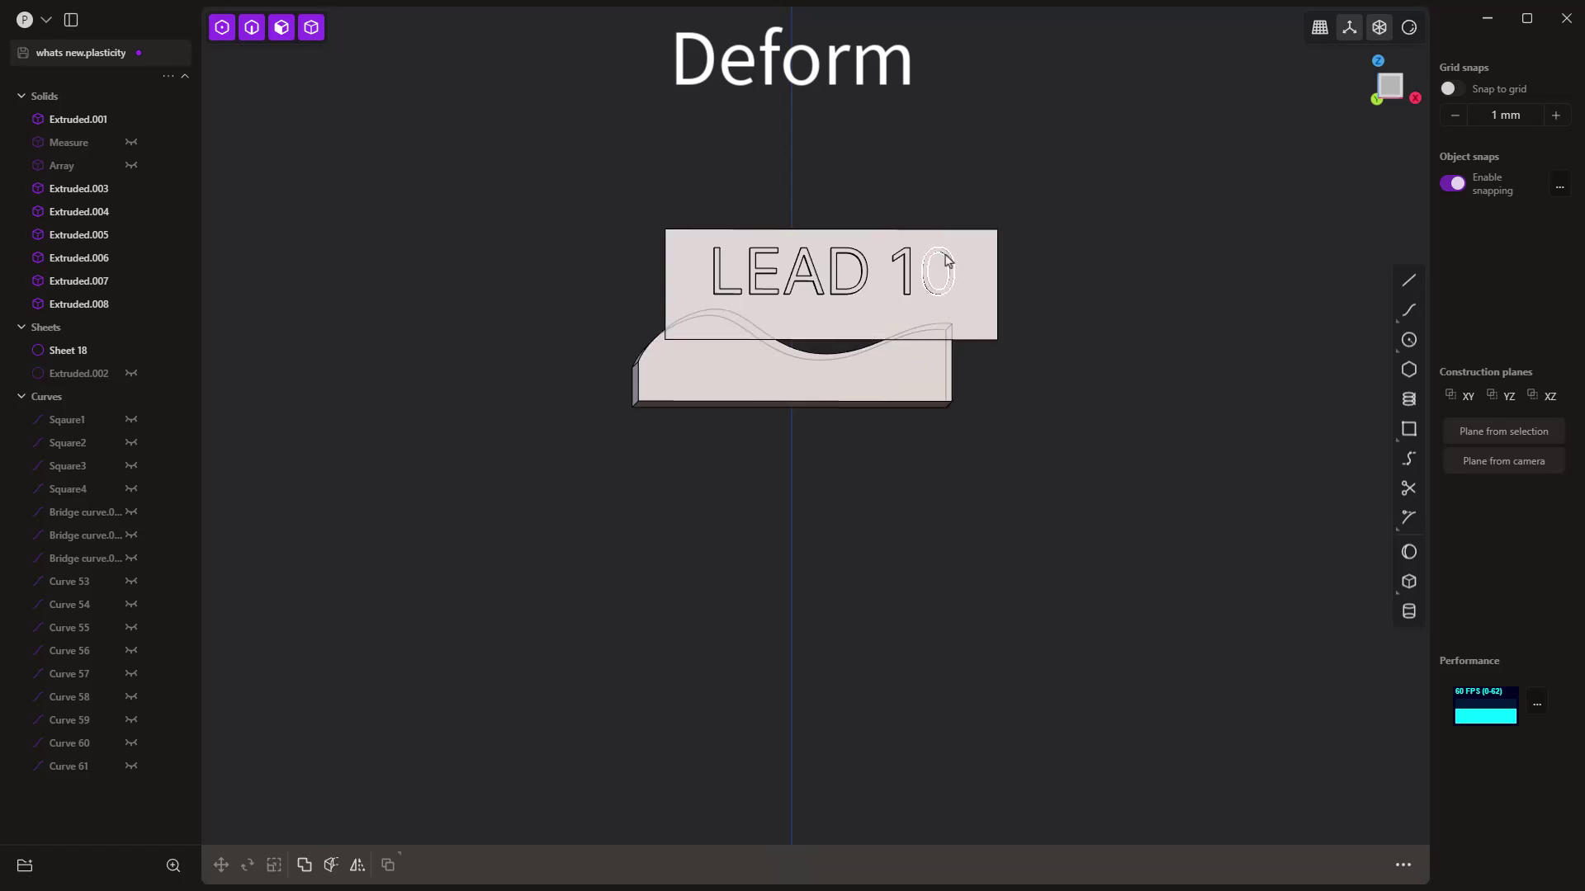
Deform the six letters with the upright sheet as reference face and the wavy top as target face, with the result mirrored
{"action": "mouse_move", "coordinate": [949, 302]}
{"action": "middle_mouse_down"}
{"action": "mouse_move", "coordinate": [868, 338]}
{"action": "mouse_move", "coordinate": [546, 226]}
{"action": "middle_mouse_up"}
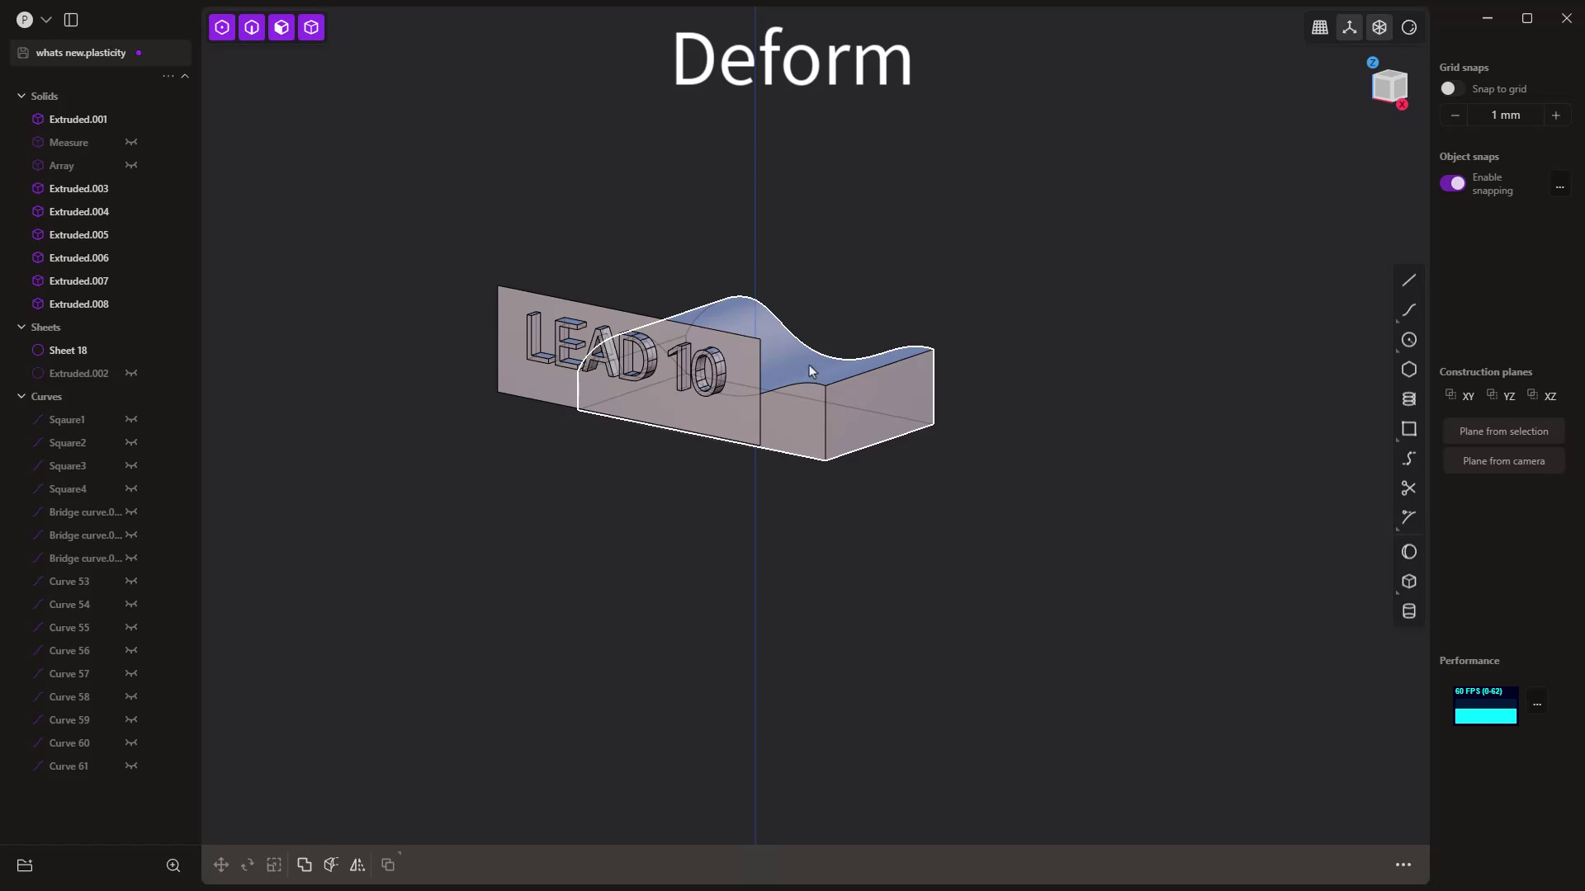
{"action": "middle_click_drag", "start_coordinate": [799, 380], "coordinate": [598, 380]}
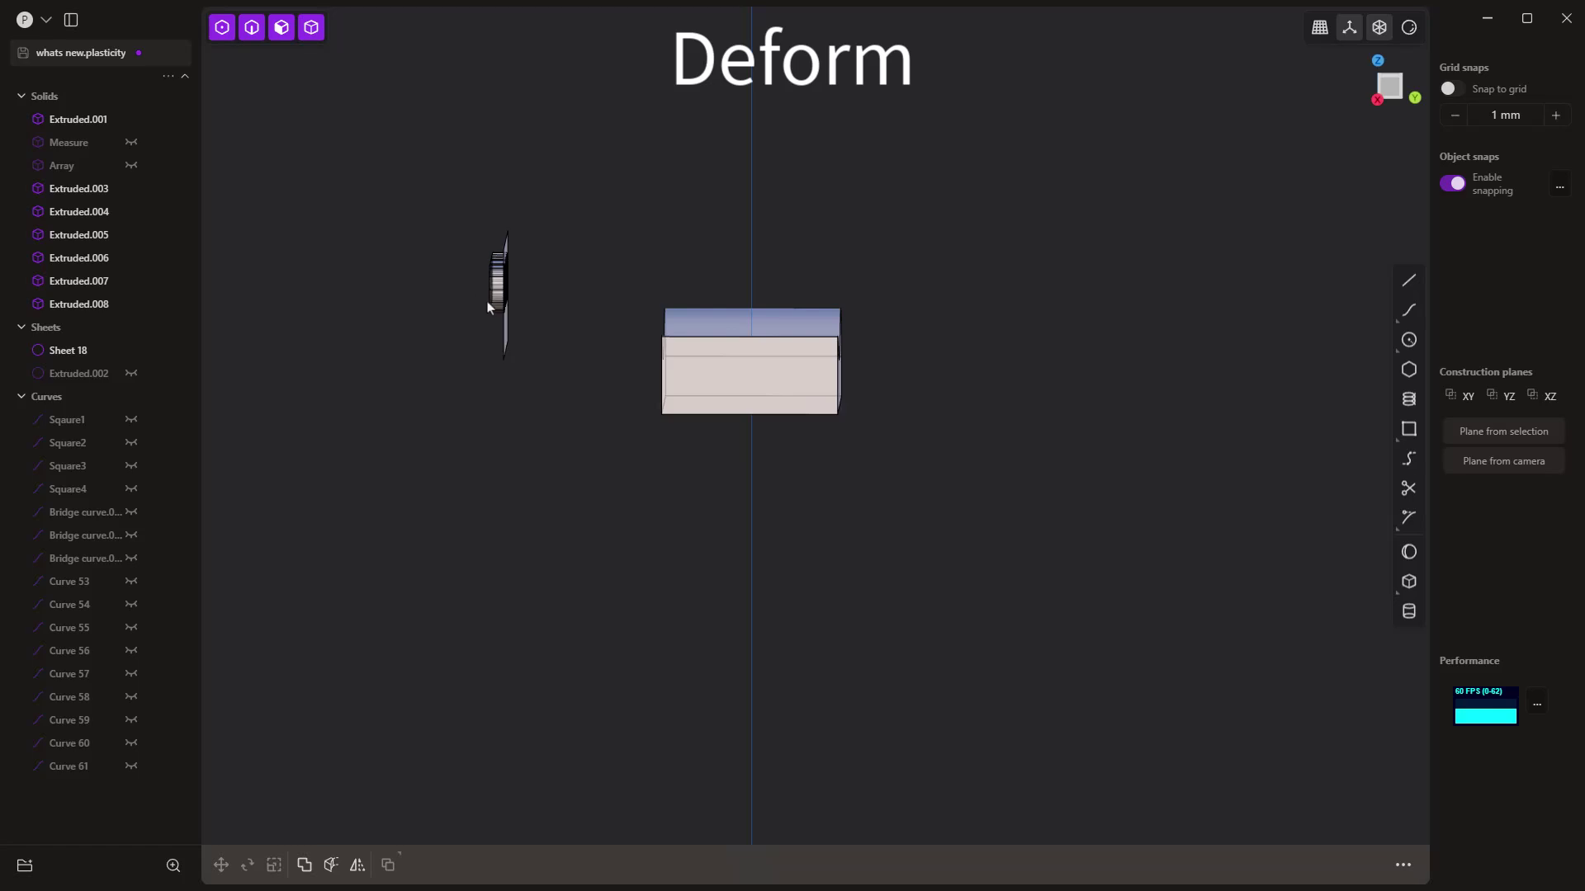
{"action": "left_click_drag", "start_coordinate": [487, 263], "coordinate": [479, 270]}
{"action": "middle_click_drag", "start_coordinate": [415, 335], "coordinate": [599, 273]}
{"action": "type", "text": "fdef"}
{"action": "key", "text": "Return"}
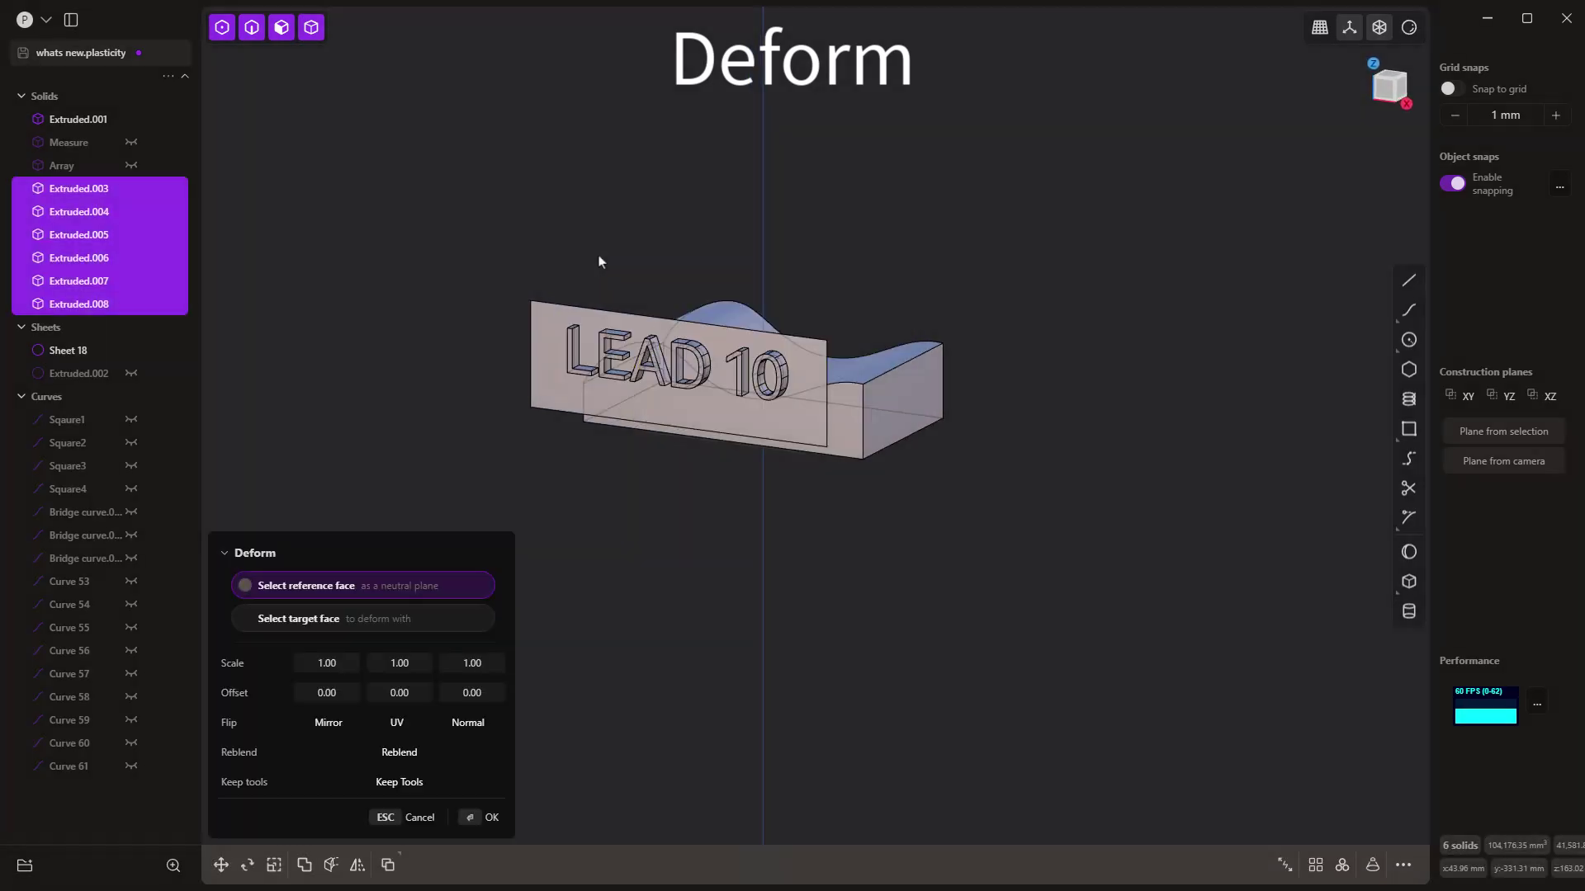
{"action": "left_click", "coordinate": [558, 395]}
{"action": "mouse_move", "coordinate": [558, 395]}
{"action": "middle_mouse_down"}
{"action": "mouse_move", "coordinate": [832, 395]}
{"action": "mouse_move", "coordinate": [774, 449]}
{"action": "middle_mouse_up"}
{"action": "left_click", "coordinate": [832, 394]}
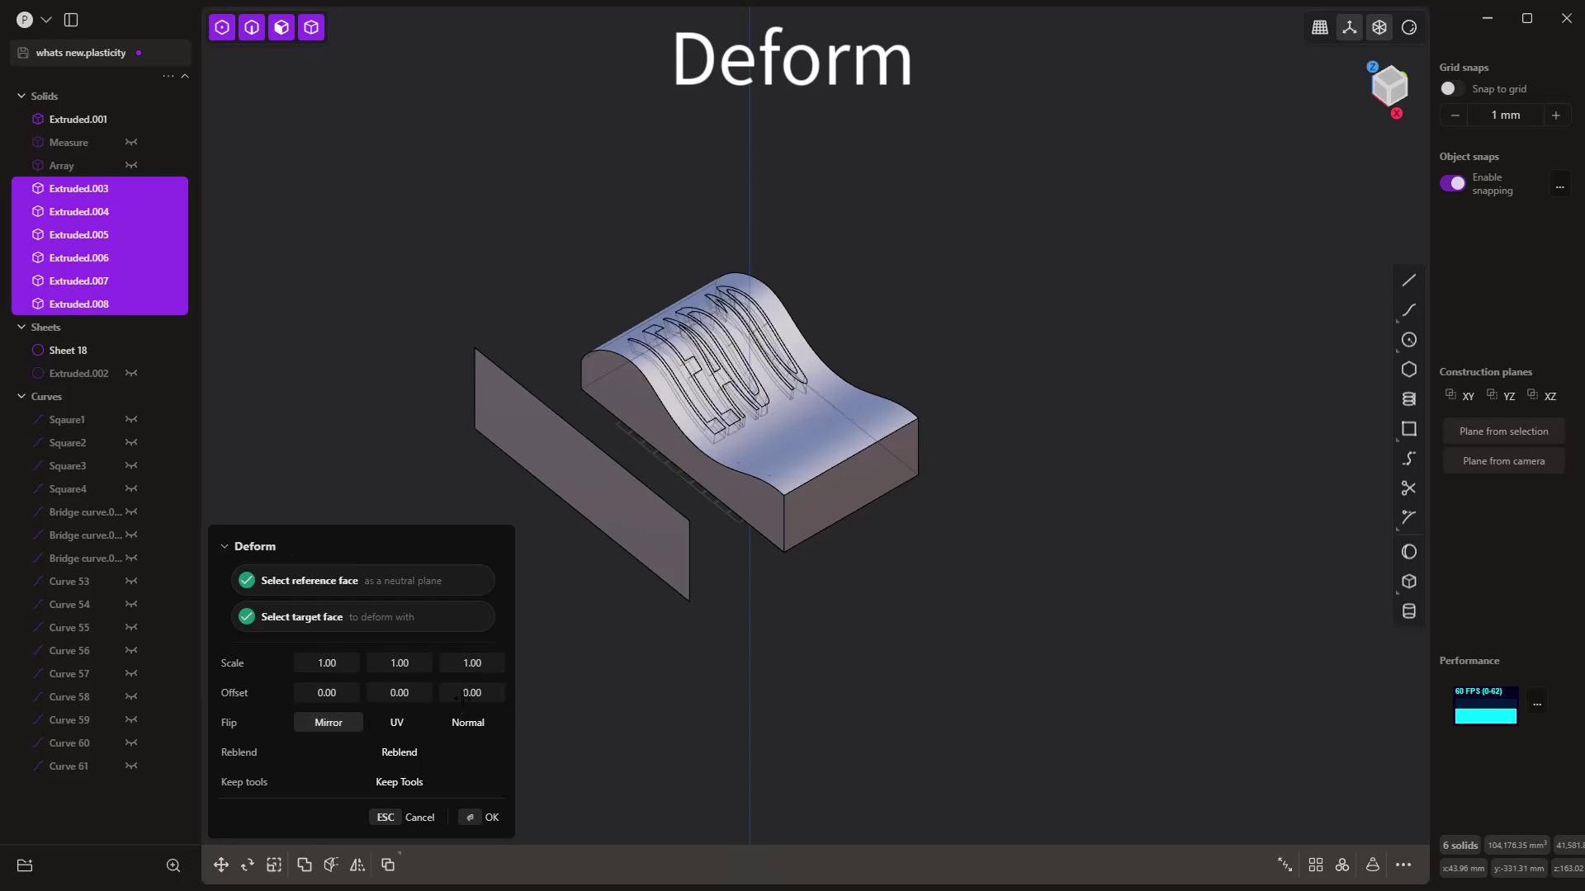
Try Deform offsets of 0.05 in the first value and 0.02 in the third on the wrapped letters, keeping the tools
{"action": "left_click_drag", "start_coordinate": [466, 695], "coordinate": [477, 695]}
{"action": "middle_click_drag", "start_coordinate": [677, 575], "coordinate": [713, 594]}
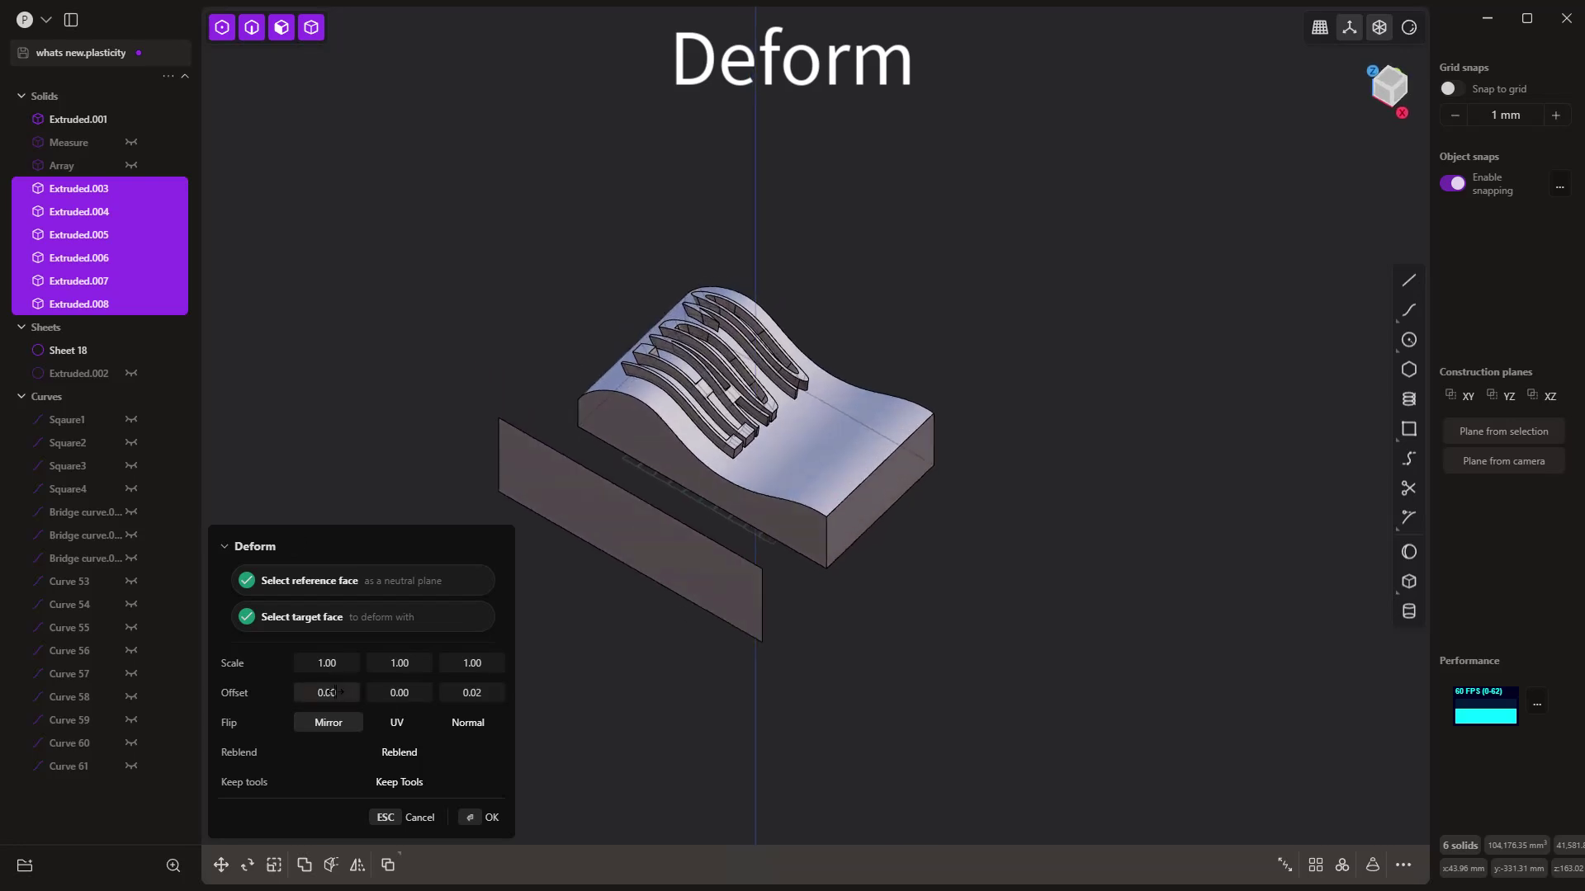
{"action": "left_click_drag", "start_coordinate": [326, 693], "coordinate": [338, 693]}
{"action": "mouse_move", "coordinate": [832, 672]}
{"action": "middle_mouse_down"}
{"action": "mouse_move", "coordinate": [736, 708]}
{"action": "mouse_move", "coordinate": [767, 711]}
{"action": "mouse_move", "coordinate": [825, 665]}
{"action": "middle_mouse_up"}
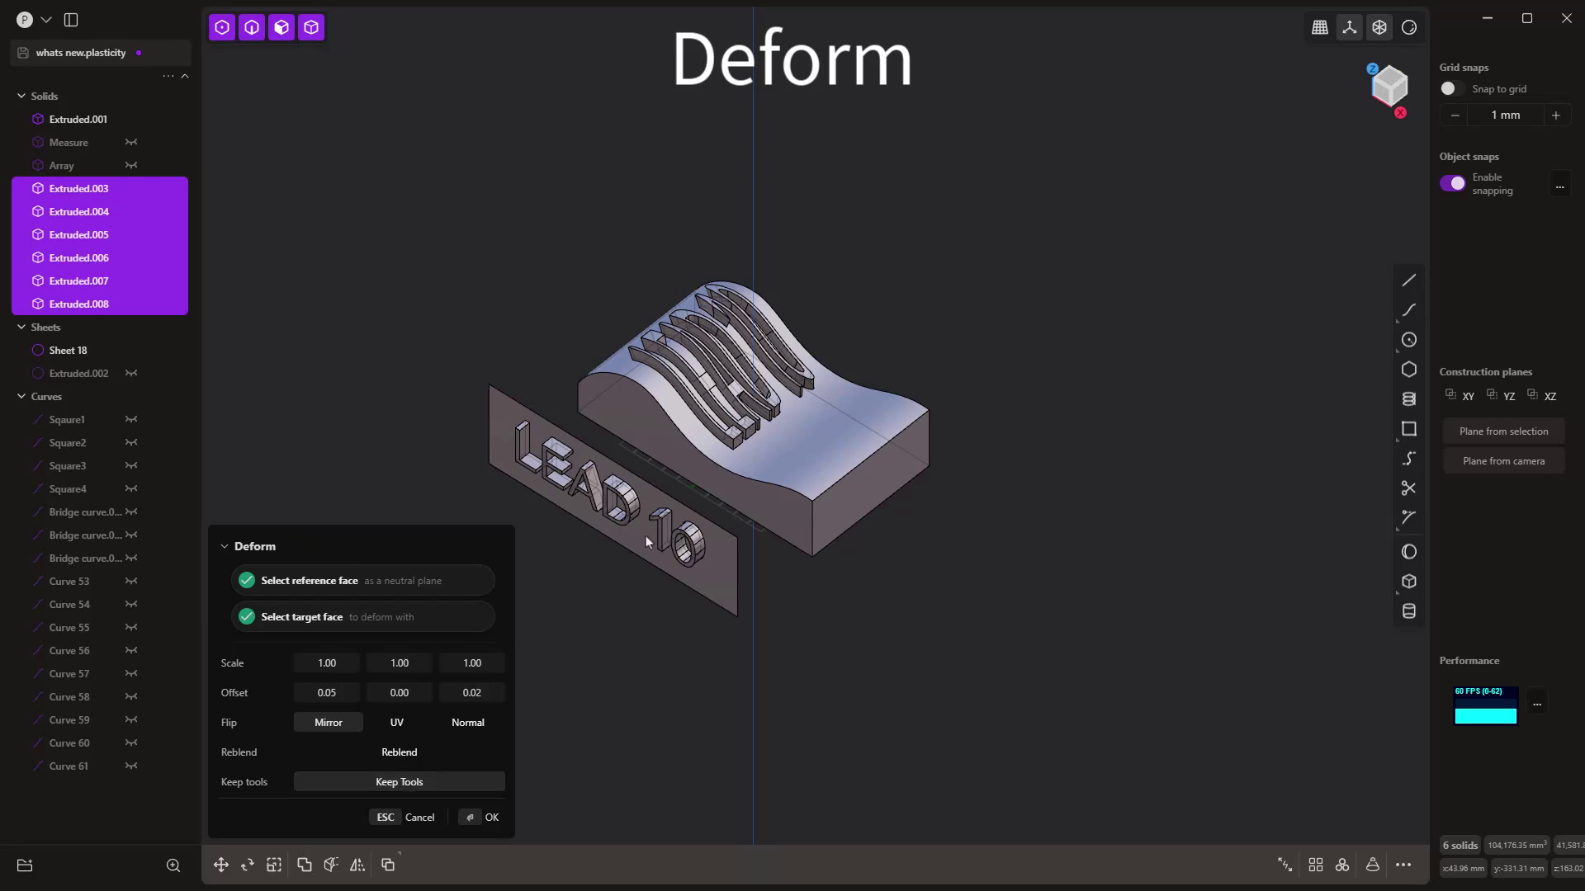
{"action": "key", "text": "Escape"}
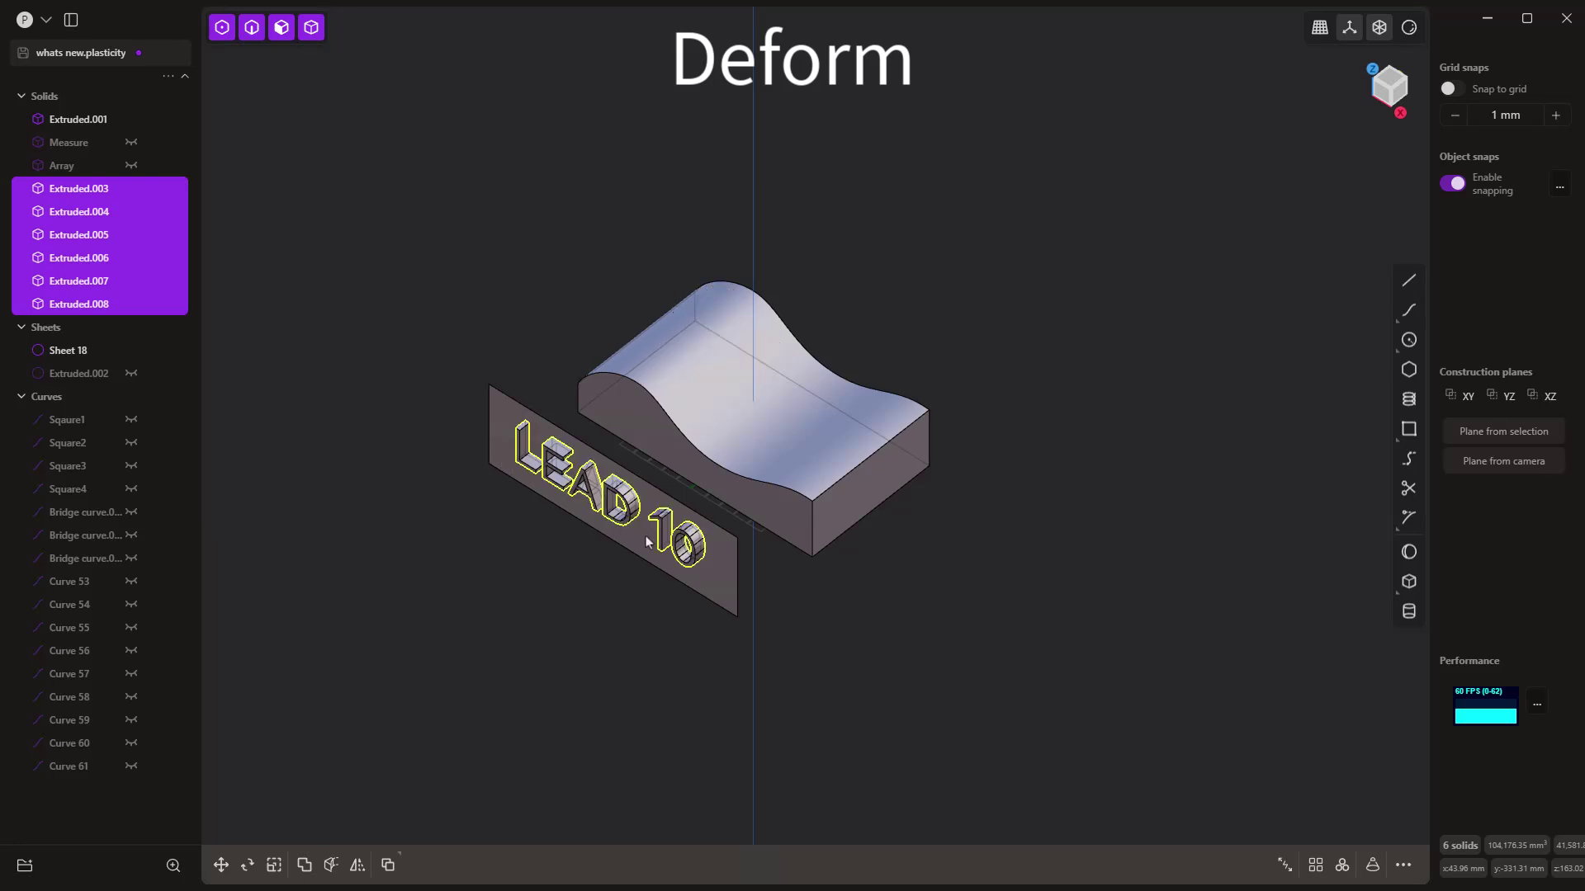
Hide the upright sheet and unwrap the block's wavy top face into a flat sheet
{"action": "left_click", "coordinate": [720, 600]}
{"action": "key", "text": "h"}
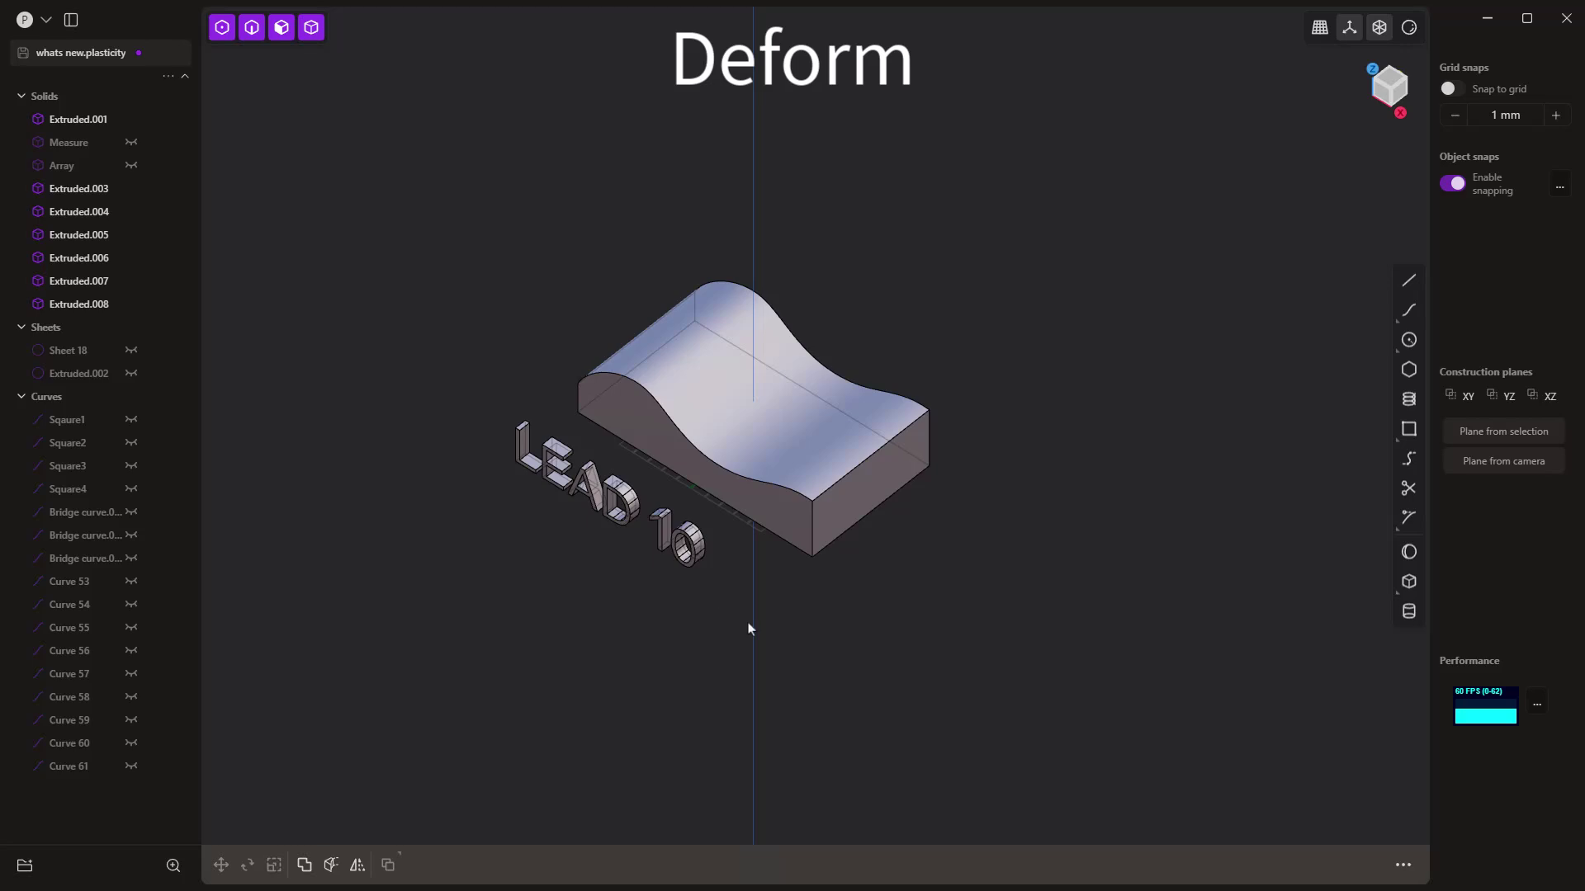
{"action": "left_click", "coordinate": [712, 392]}
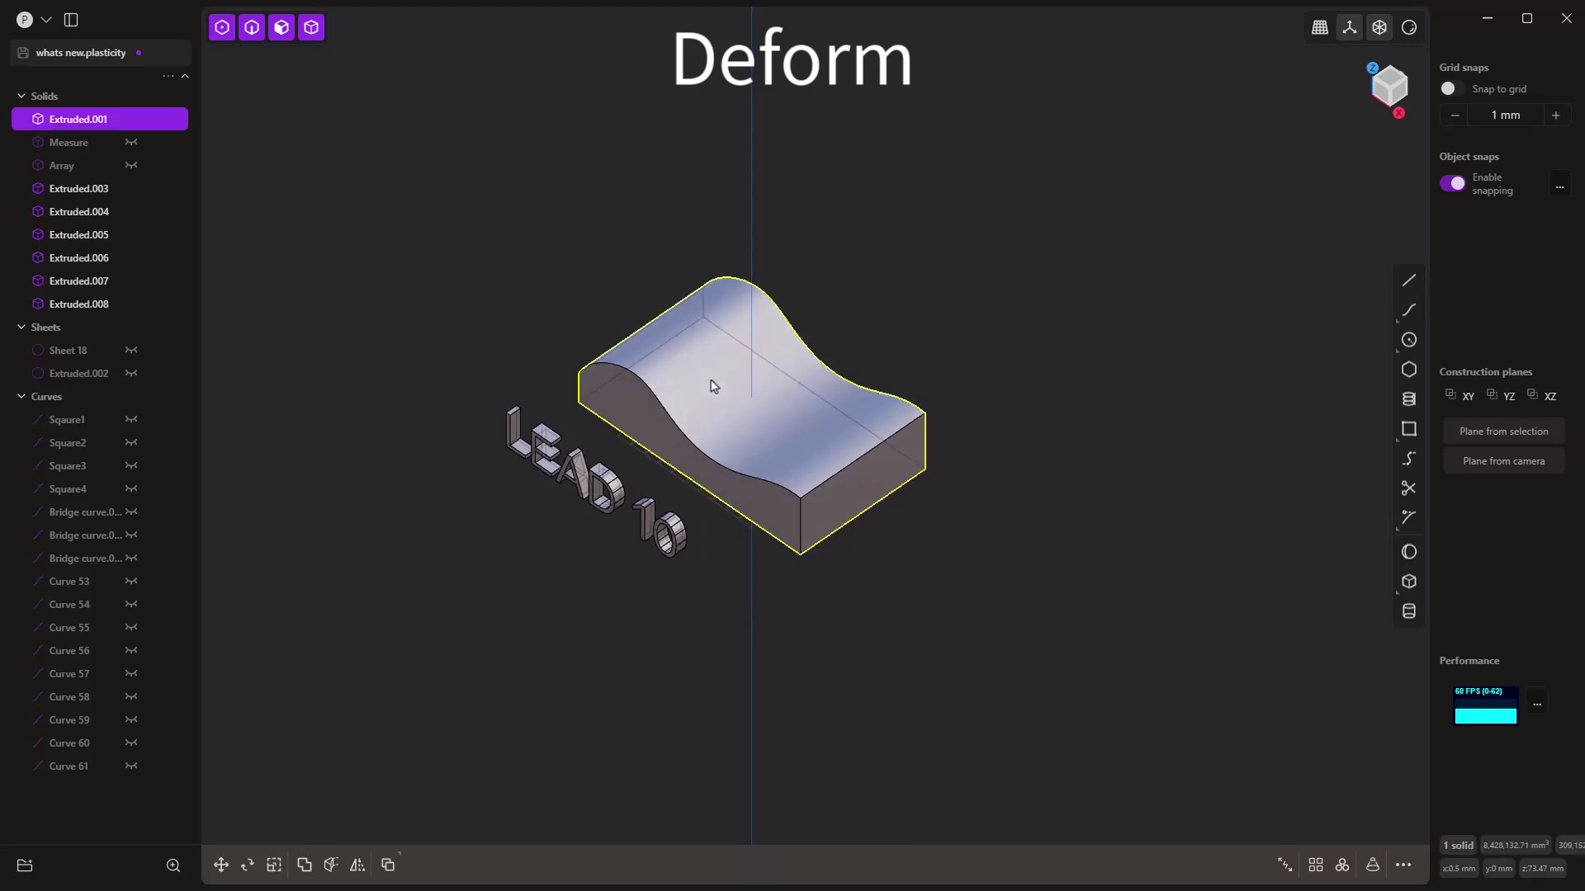
{"action": "left_click", "coordinate": [710, 380]}
{"action": "type", "text": "funwr"}
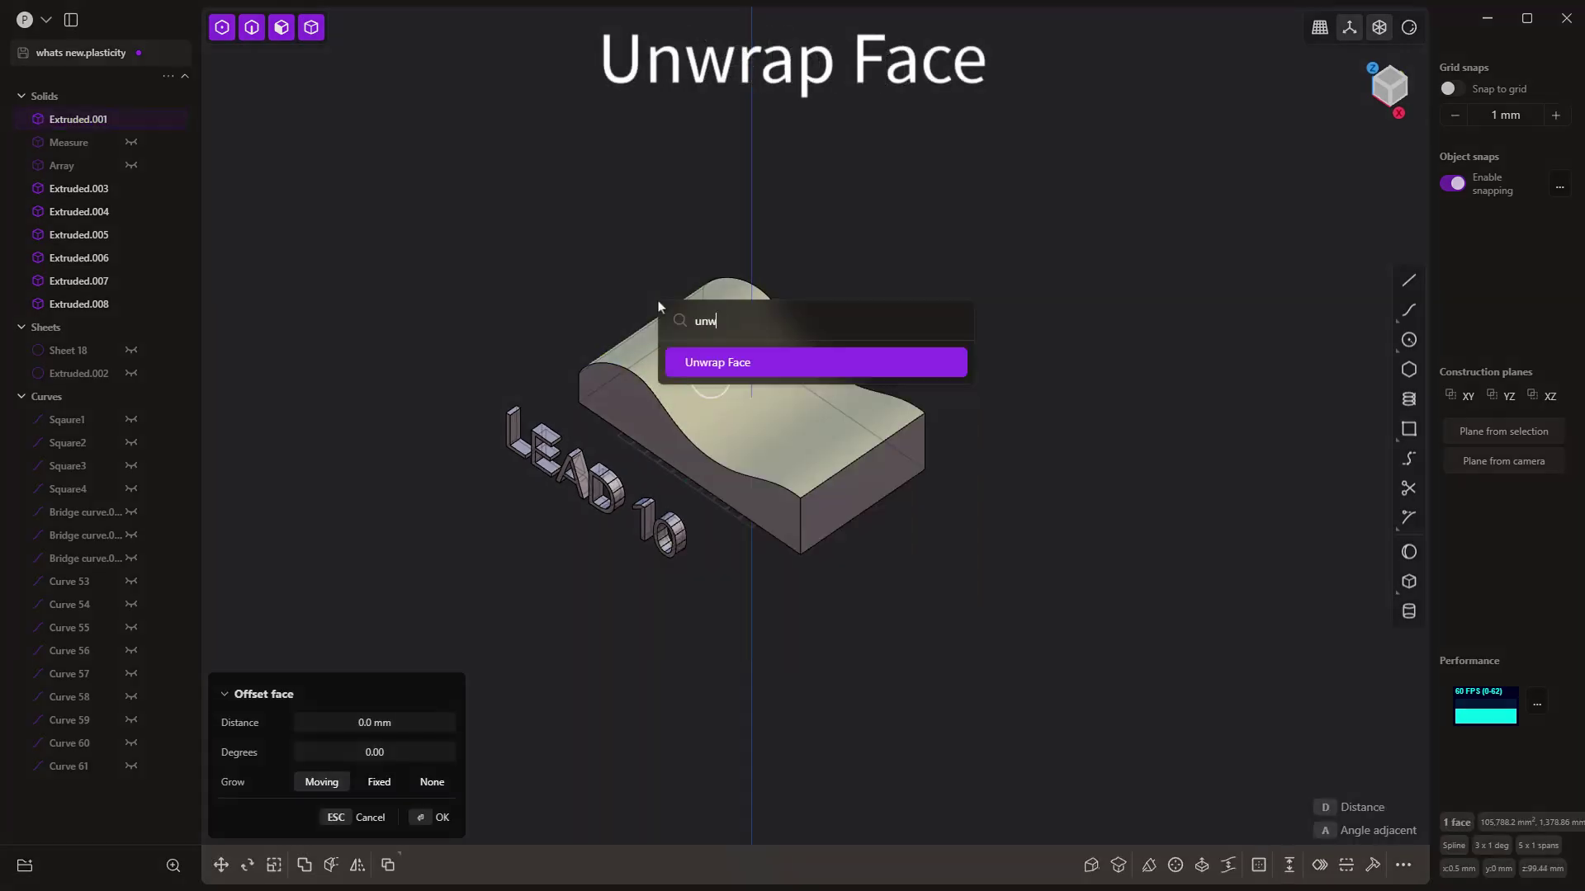
{"action": "key", "text": "Return"}
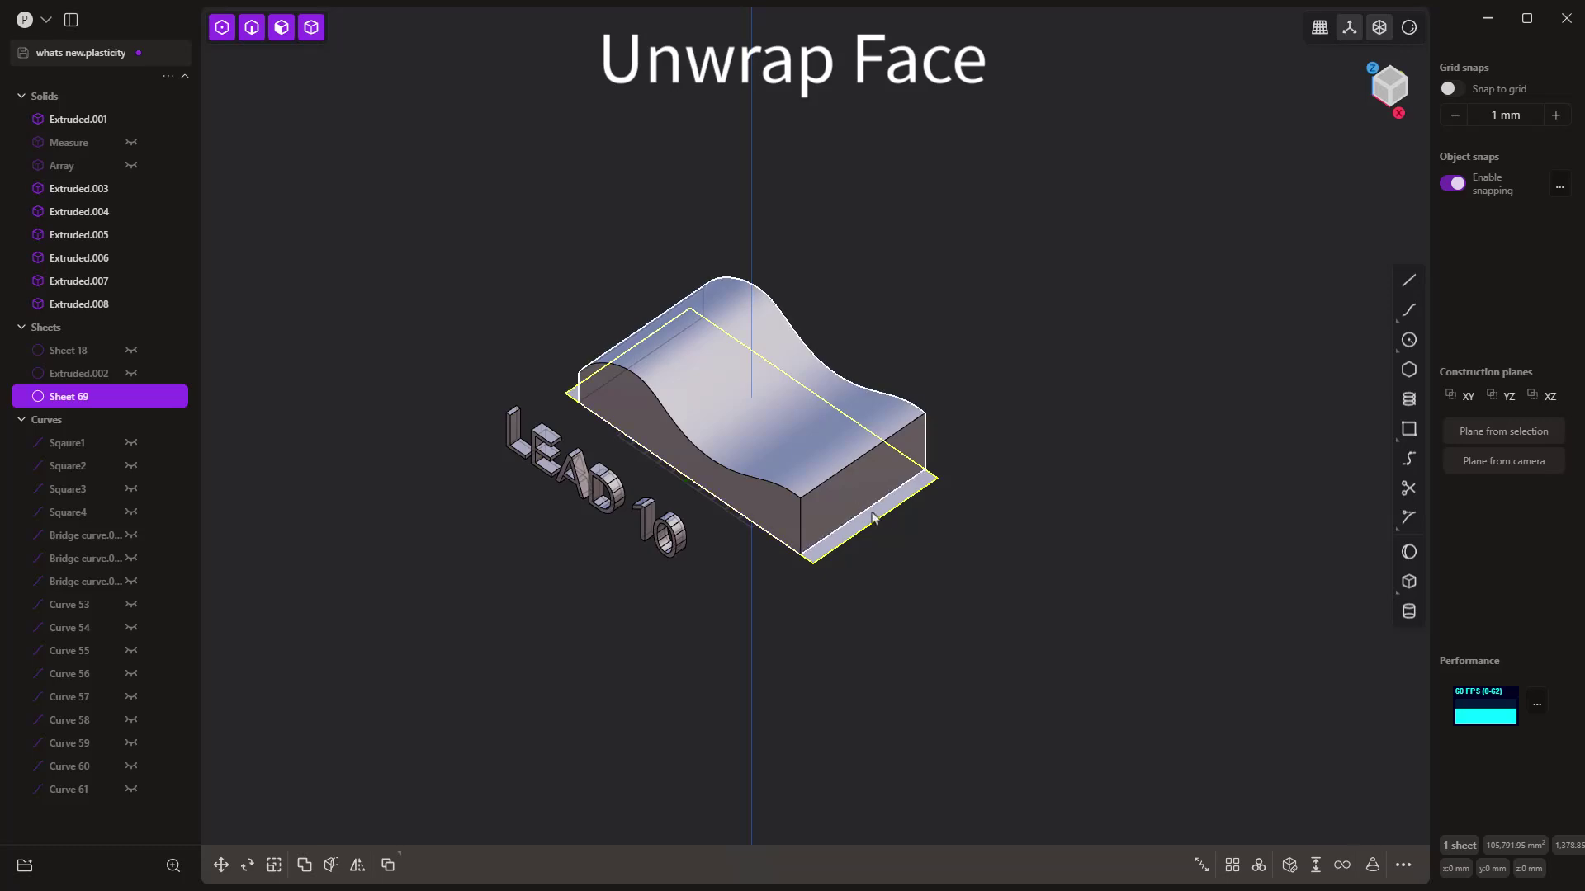
Move the unwrapped sheet along Y beside the block and raise it to the letters, at about Z 132 mm
{"action": "middle_click_drag", "start_coordinate": [887, 518], "coordinate": [781, 442]}
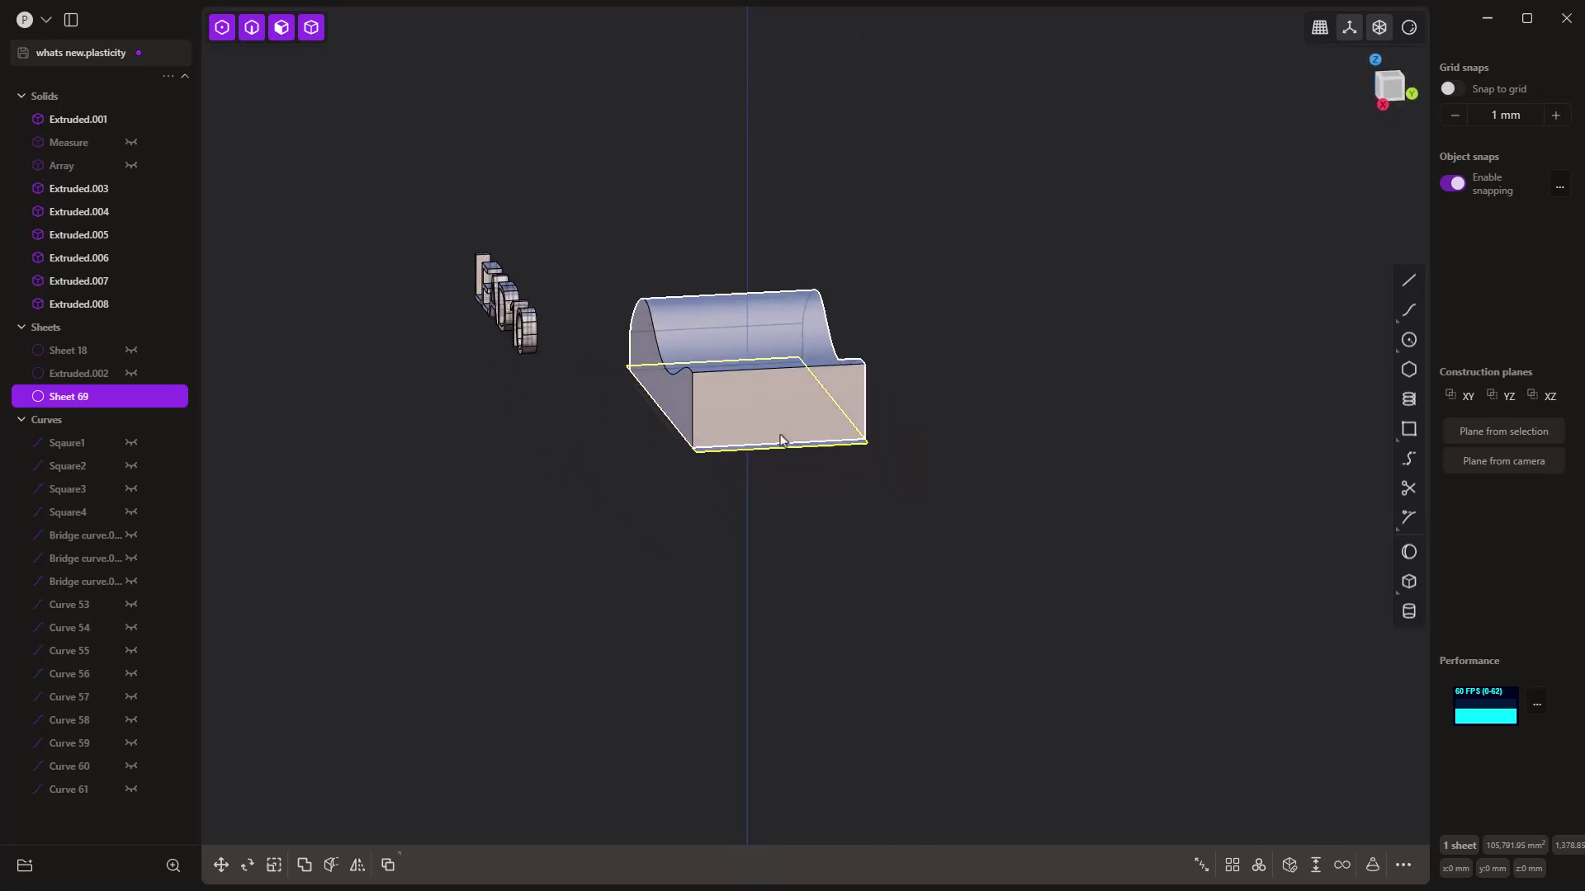
{"action": "key", "text": "g"}
{"action": "left_click", "coordinate": [561, 414]}
{"action": "left_click", "coordinate": [562, 419]}
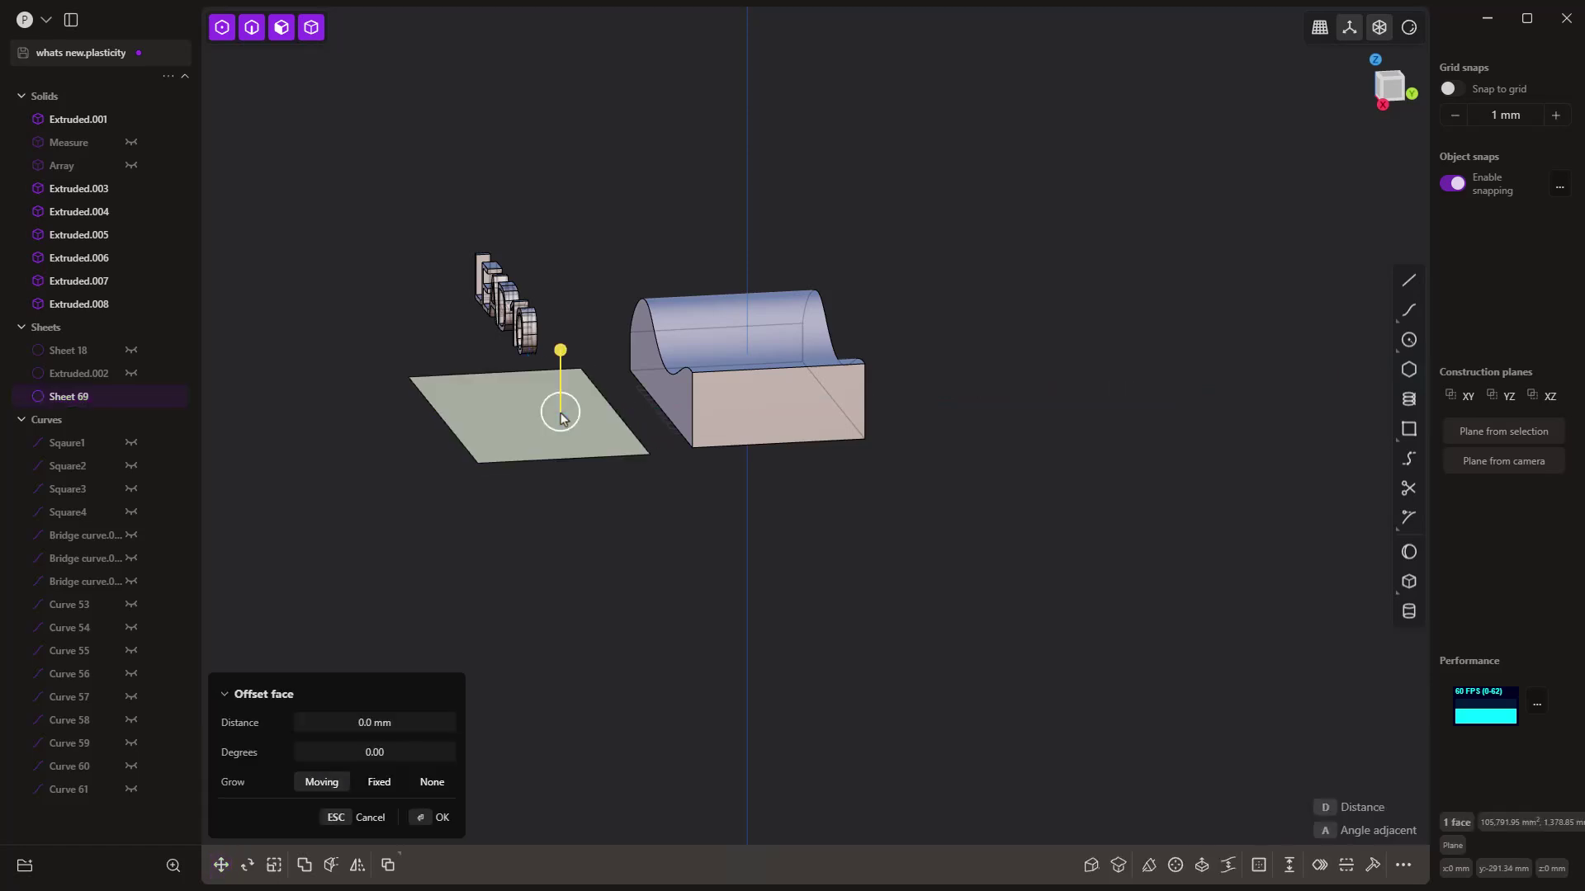
{"action": "key", "text": "g"}
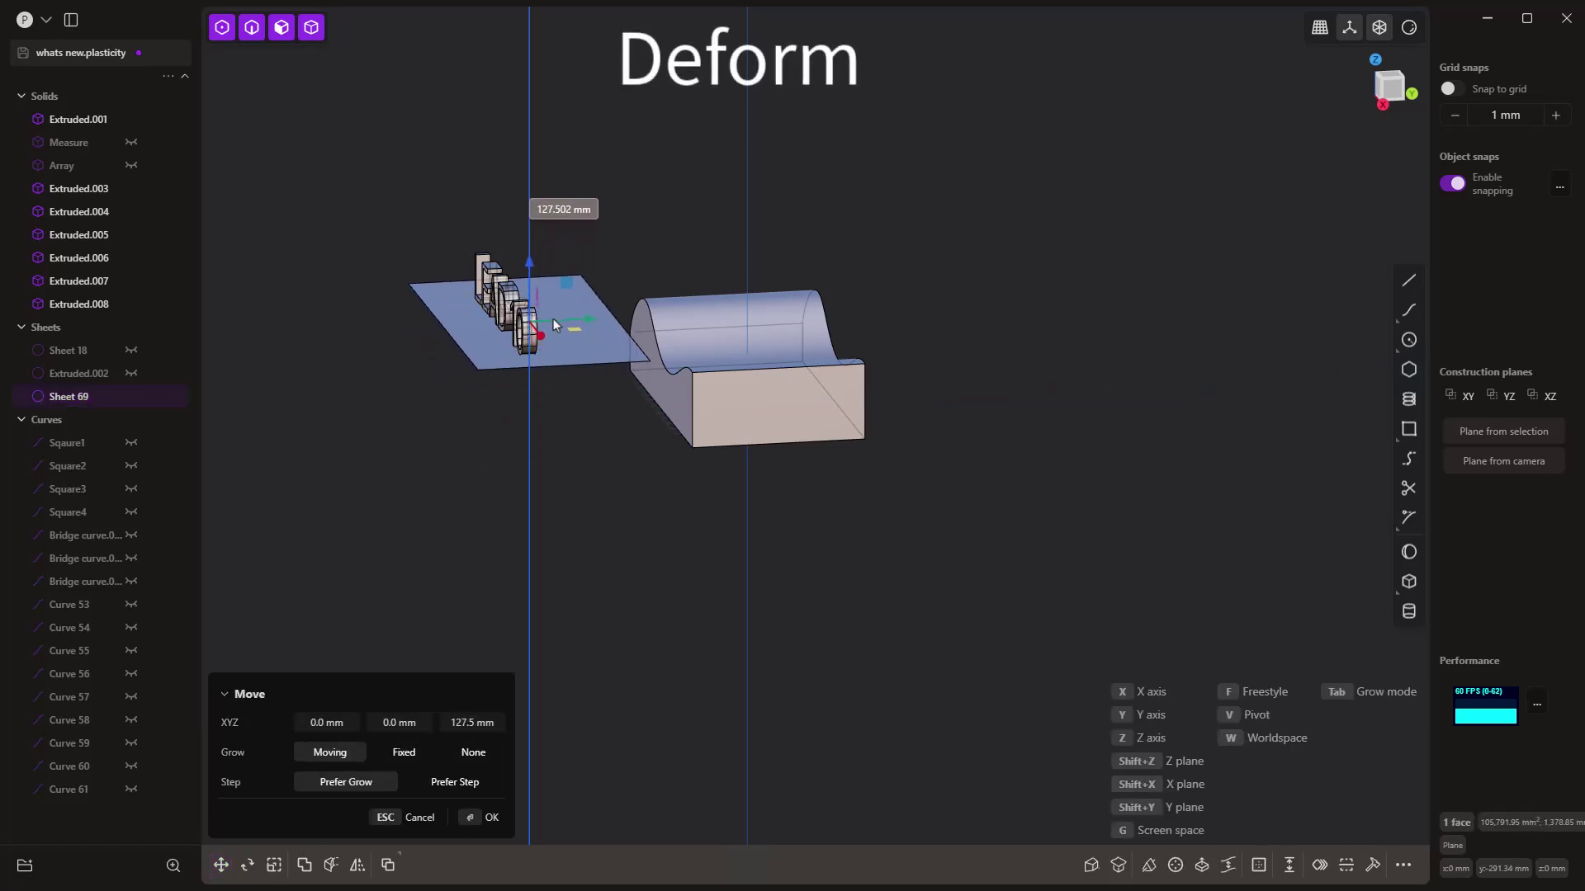
{"action": "left_click", "coordinate": [553, 319]}
{"action": "right_click", "coordinate": [551, 322]}
Move the unwrapped sheet about 38 mm along X to centre it on the letters, and clear the selection
{"action": "middle_click_drag", "start_coordinate": [494, 437], "coordinate": [665, 469]}
{"action": "key", "text": "g"}
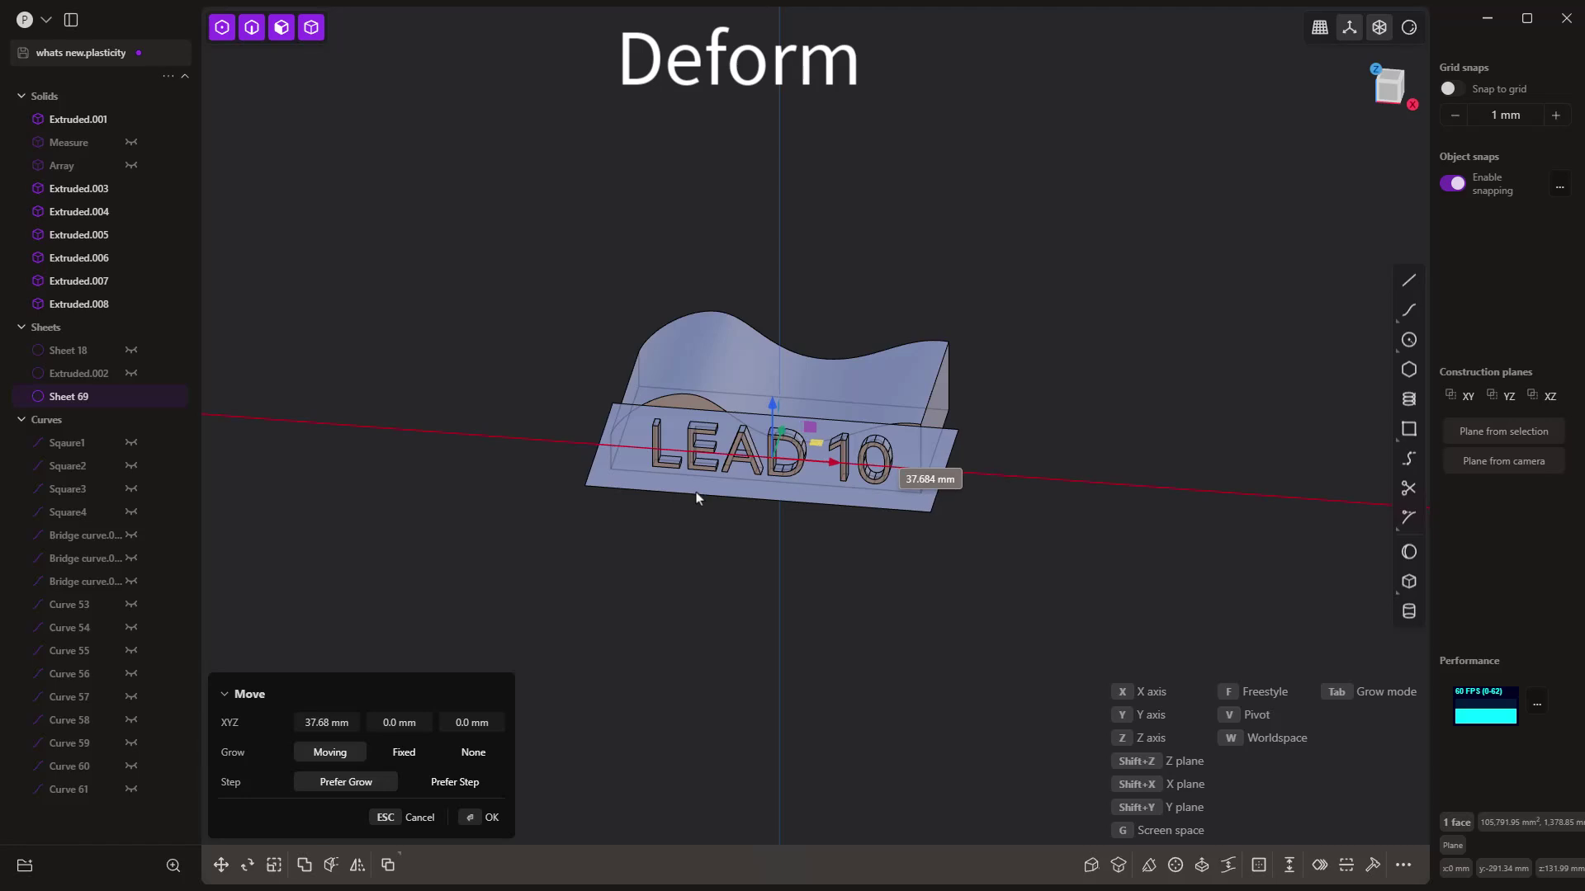
{"action": "key", "text": "Escape"}
{"action": "middle_click_drag", "start_coordinate": [697, 502], "coordinate": [636, 503]}
{"action": "left_click", "coordinate": [609, 238]}
Deform the six LEAD 10 letter solids from the flat sheet onto the block's wavy top, with a first offset of -0.14
{"action": "middle_click_drag", "start_coordinate": [609, 238], "coordinate": [569, 266]}
{"action": "left_click_drag", "start_coordinate": [566, 278], "coordinate": [452, 218]}
{"action": "middle_click_drag", "start_coordinate": [402, 289], "coordinate": [494, 324]}
{"action": "type", "text": "fdef"}
{"action": "key", "text": "Return"}
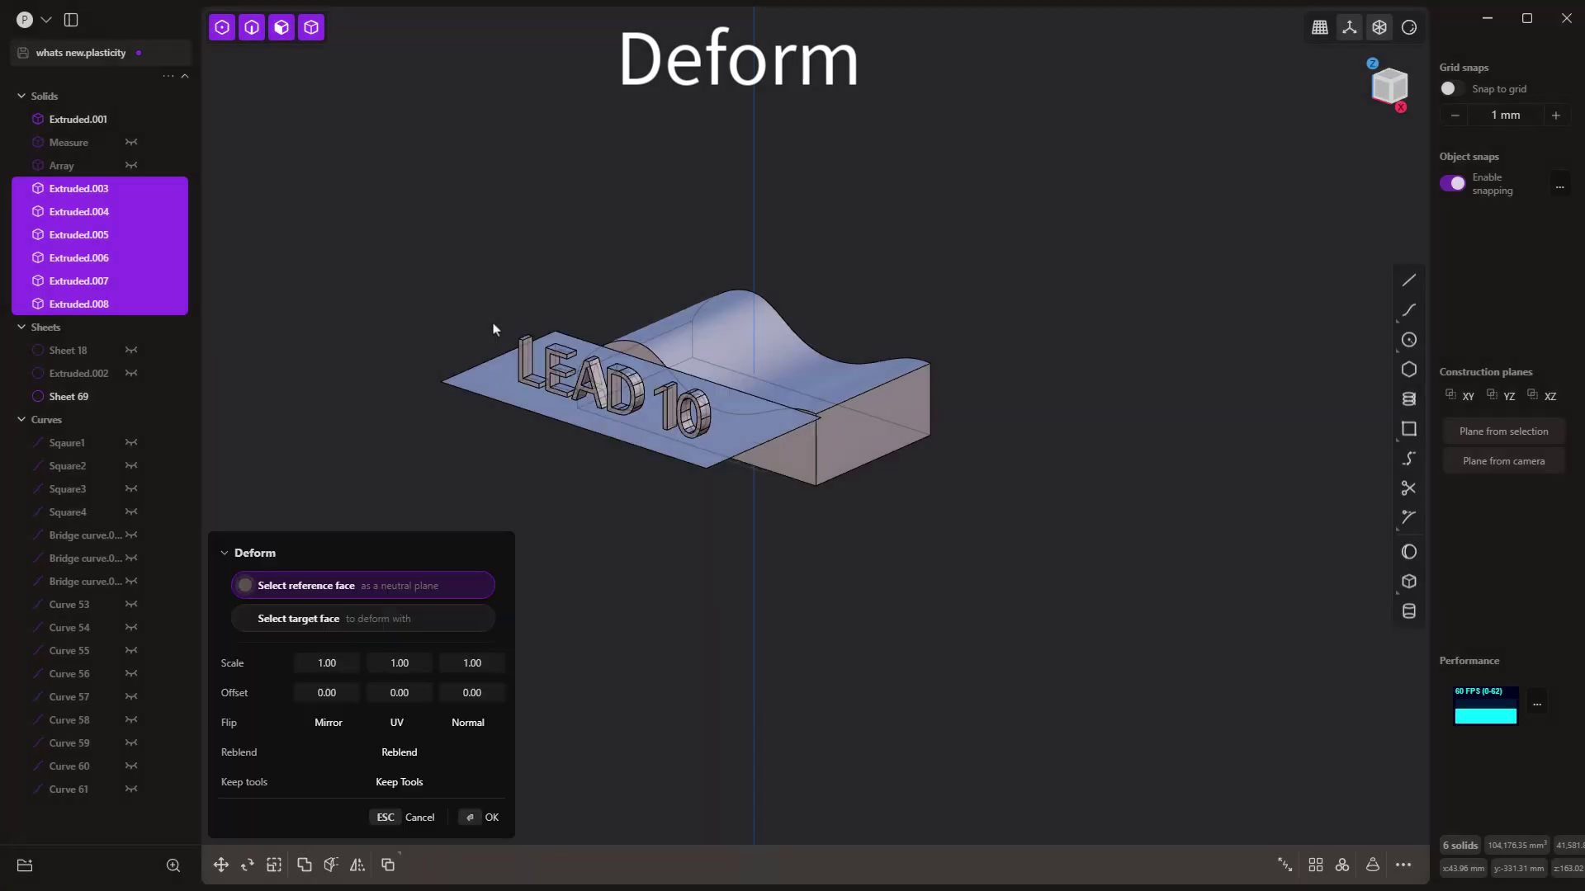
{"action": "left_click", "coordinate": [711, 345]}
{"action": "middle_click_drag", "start_coordinate": [717, 358], "coordinate": [677, 516]}
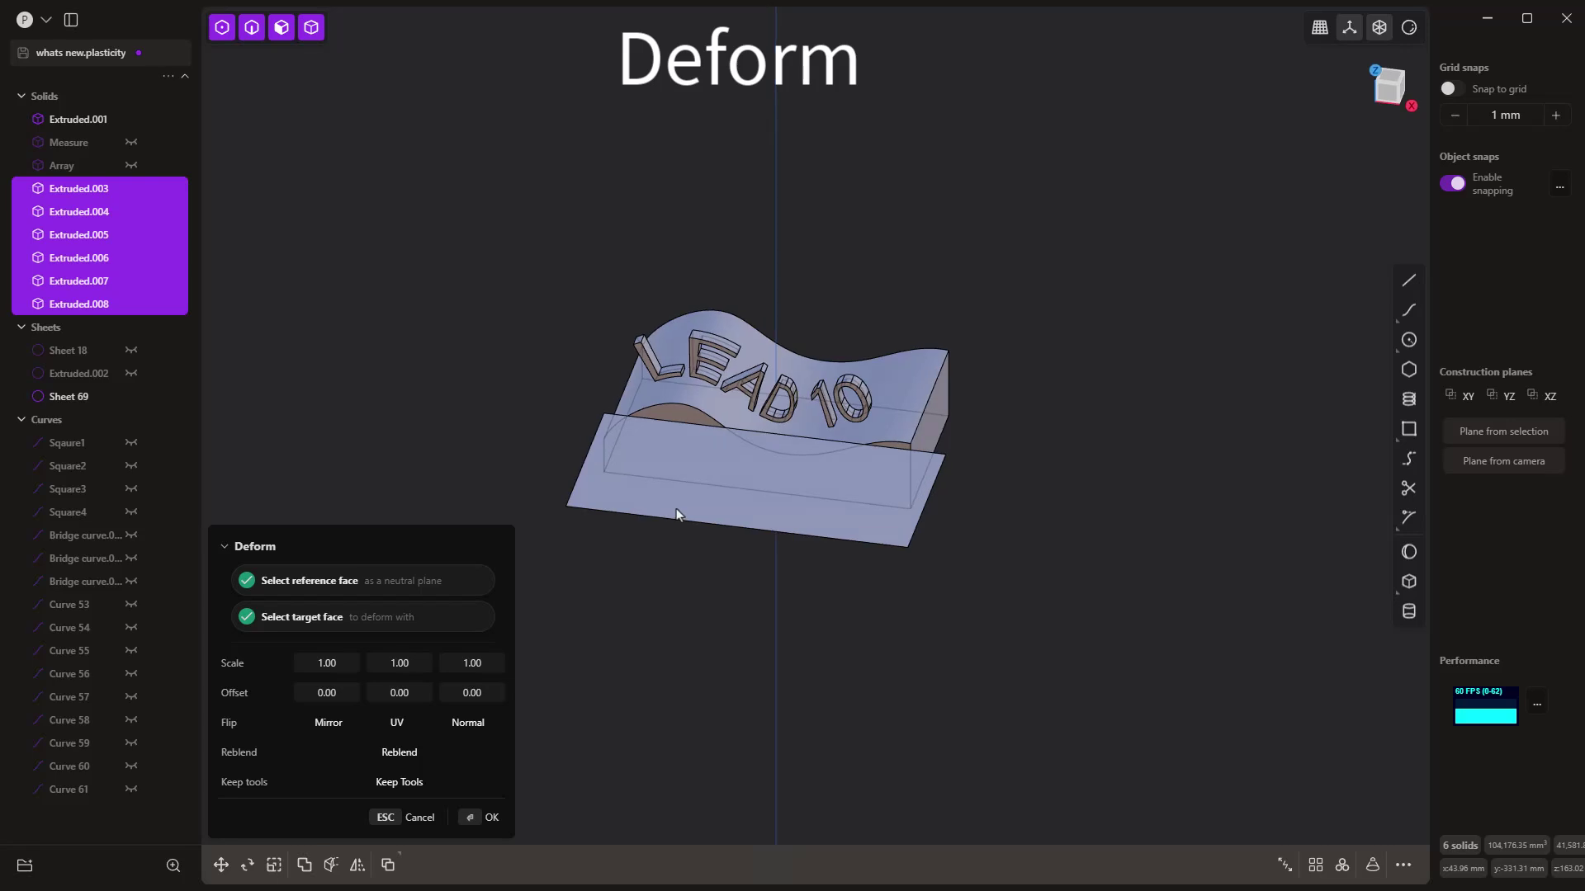
{"action": "middle_click_drag", "start_coordinate": [677, 517], "coordinate": [707, 446]}
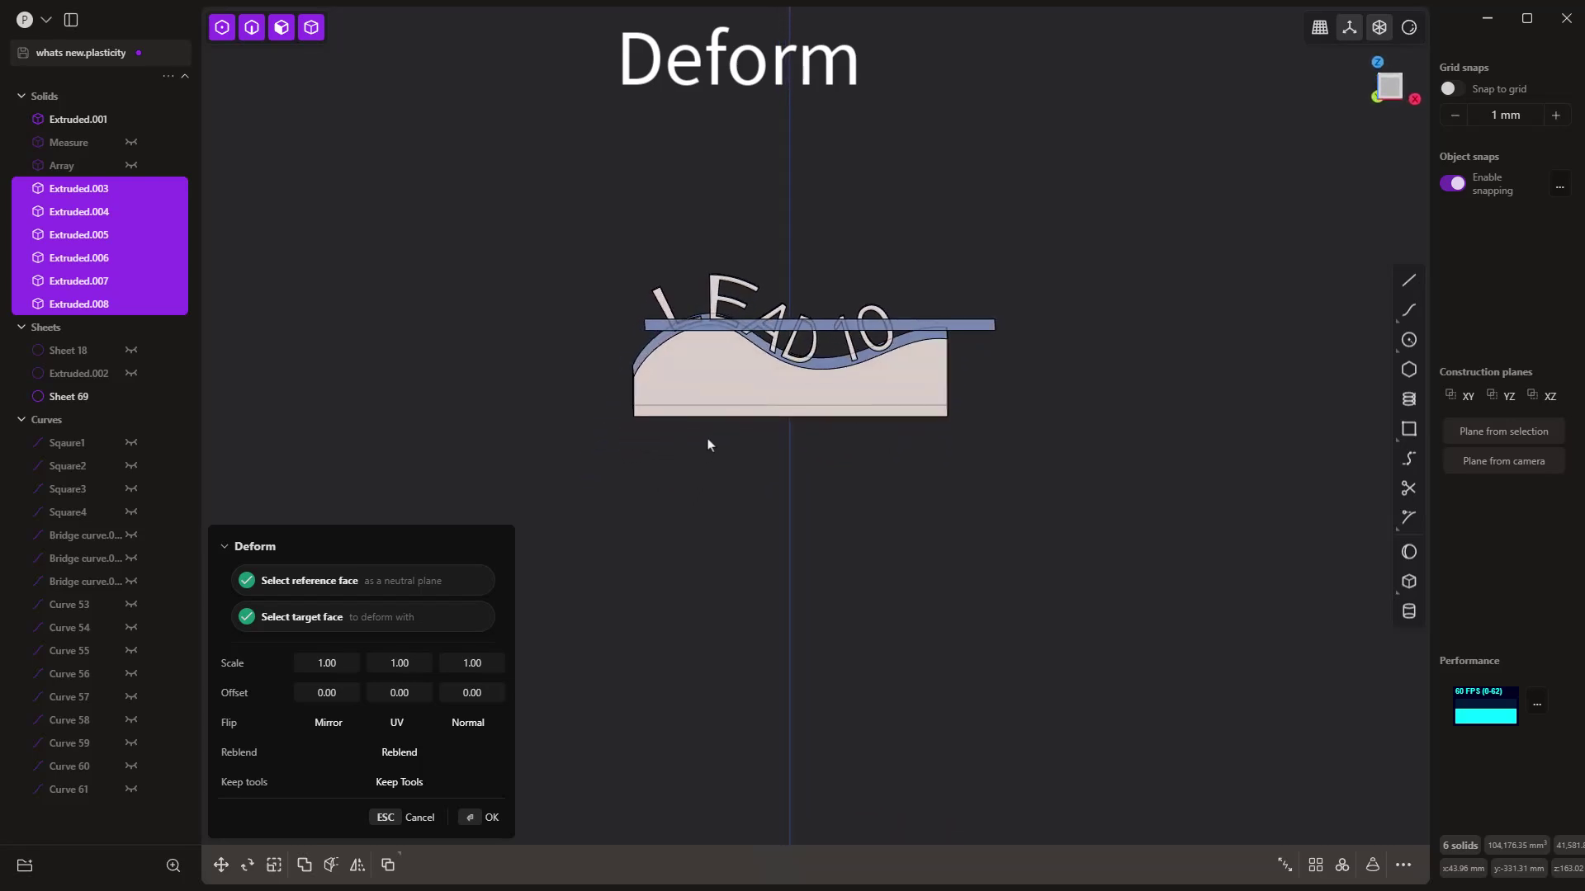
{"action": "left_click_drag", "start_coordinate": [323, 693], "coordinate": [307, 693]}
{"action": "middle_click_drag", "start_coordinate": [951, 559], "coordinate": [834, 591]}
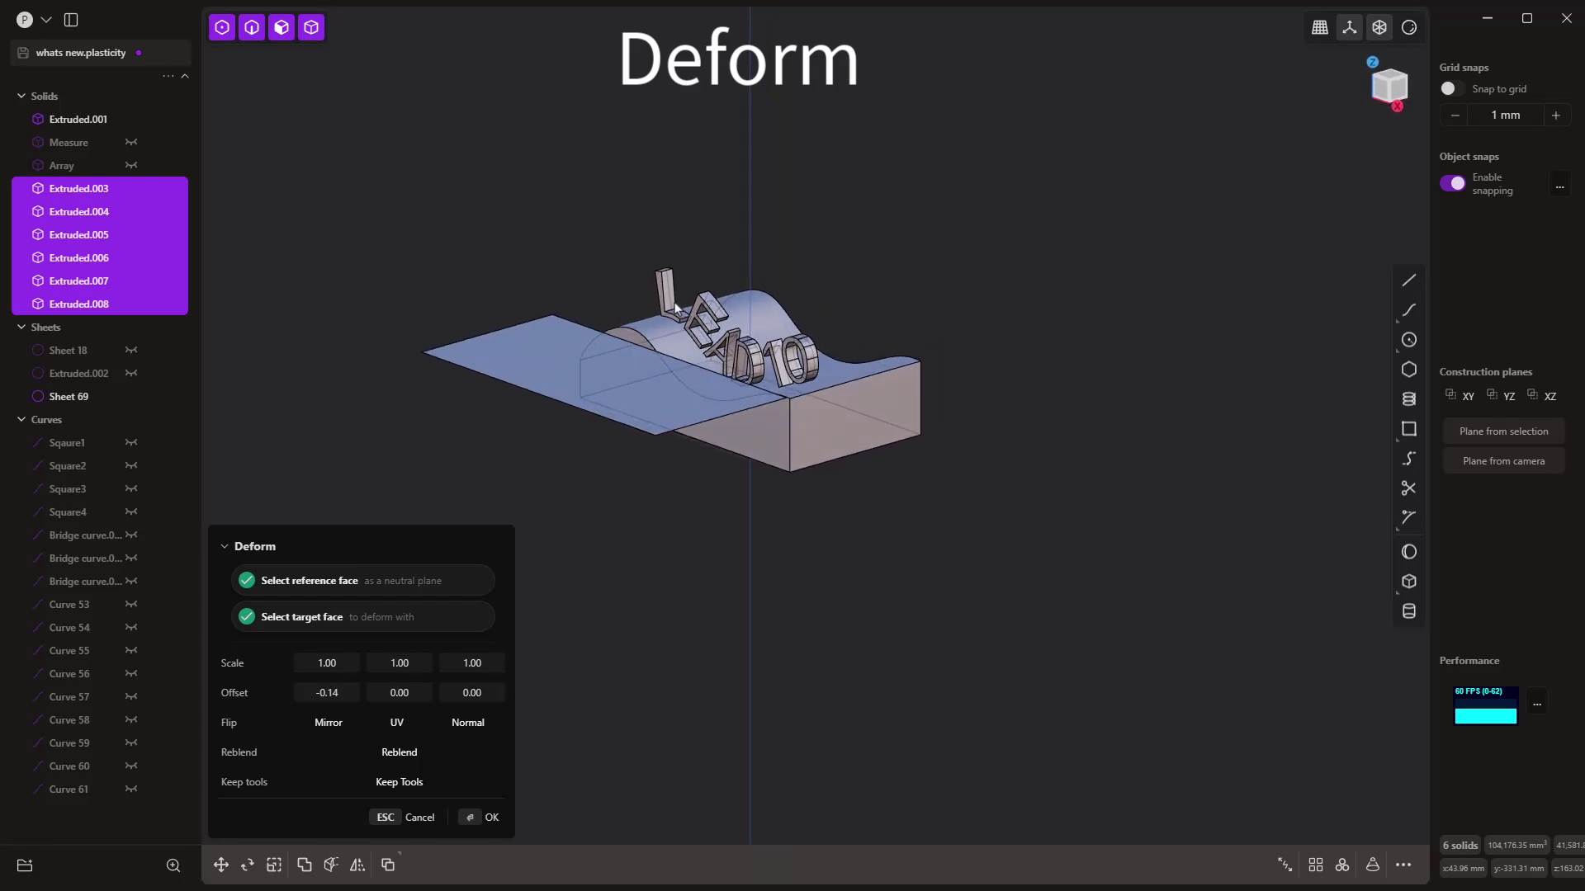
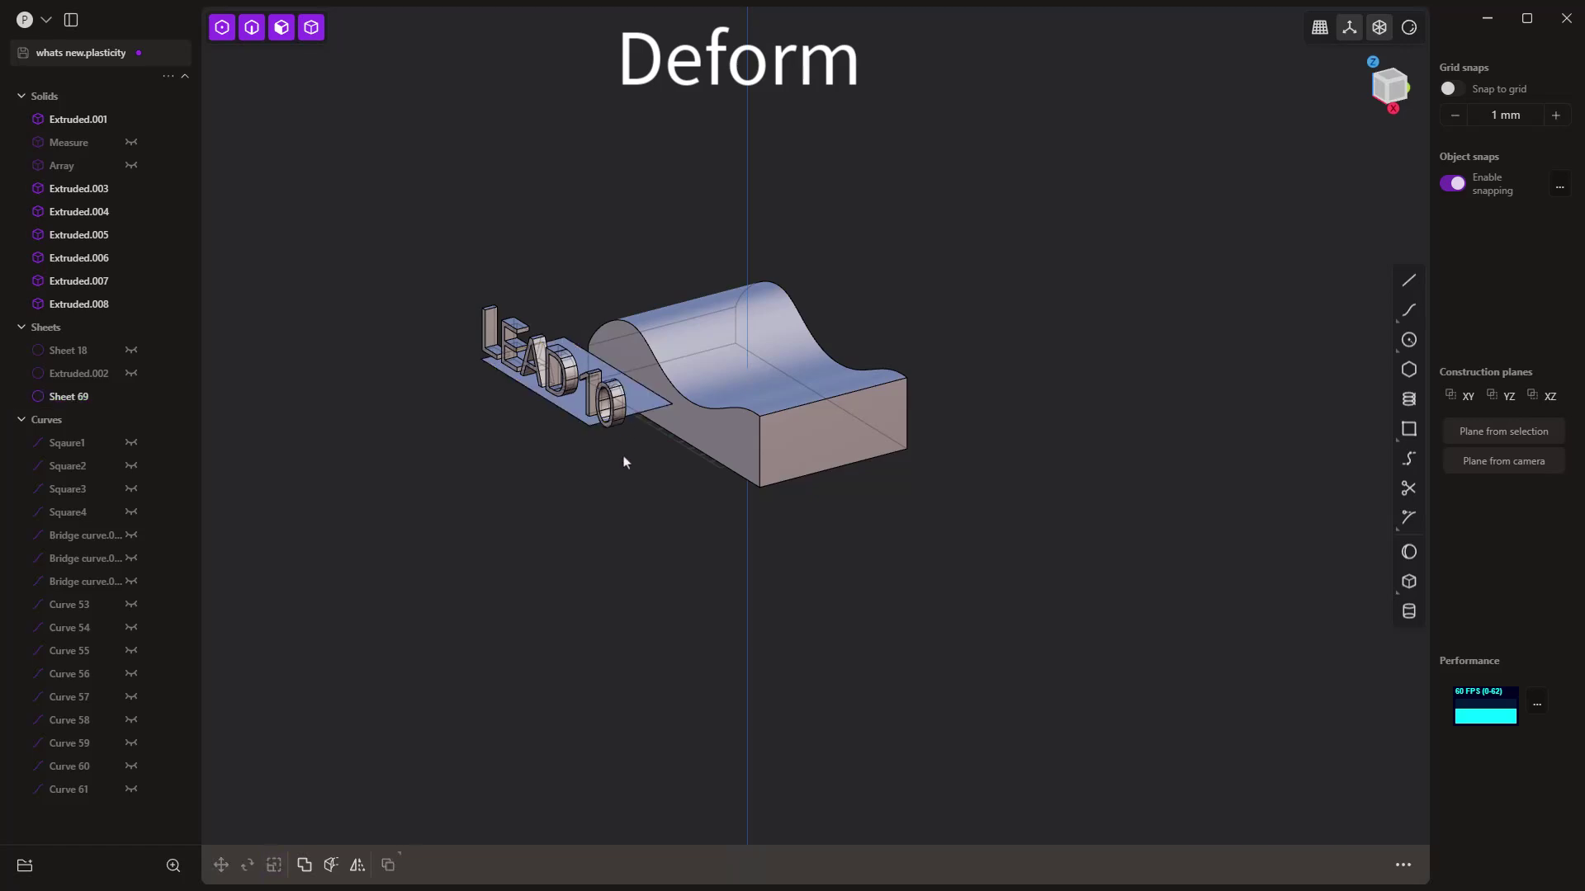
Try deforming the six letter solids onto the wavy top with the smaller flat sheet as reference, inspect the wrapped letters, and cancel
{"action": "middle_click_drag", "start_coordinate": [624, 458], "coordinate": [569, 409]}
{"action": "left_click_drag", "start_coordinate": [535, 267], "coordinate": [425, 354]}
{"action": "middle_click_drag", "start_coordinate": [425, 355], "coordinate": [515, 405]}
{"action": "type", "text": "fdef"}
{"action": "key", "text": "Return"}
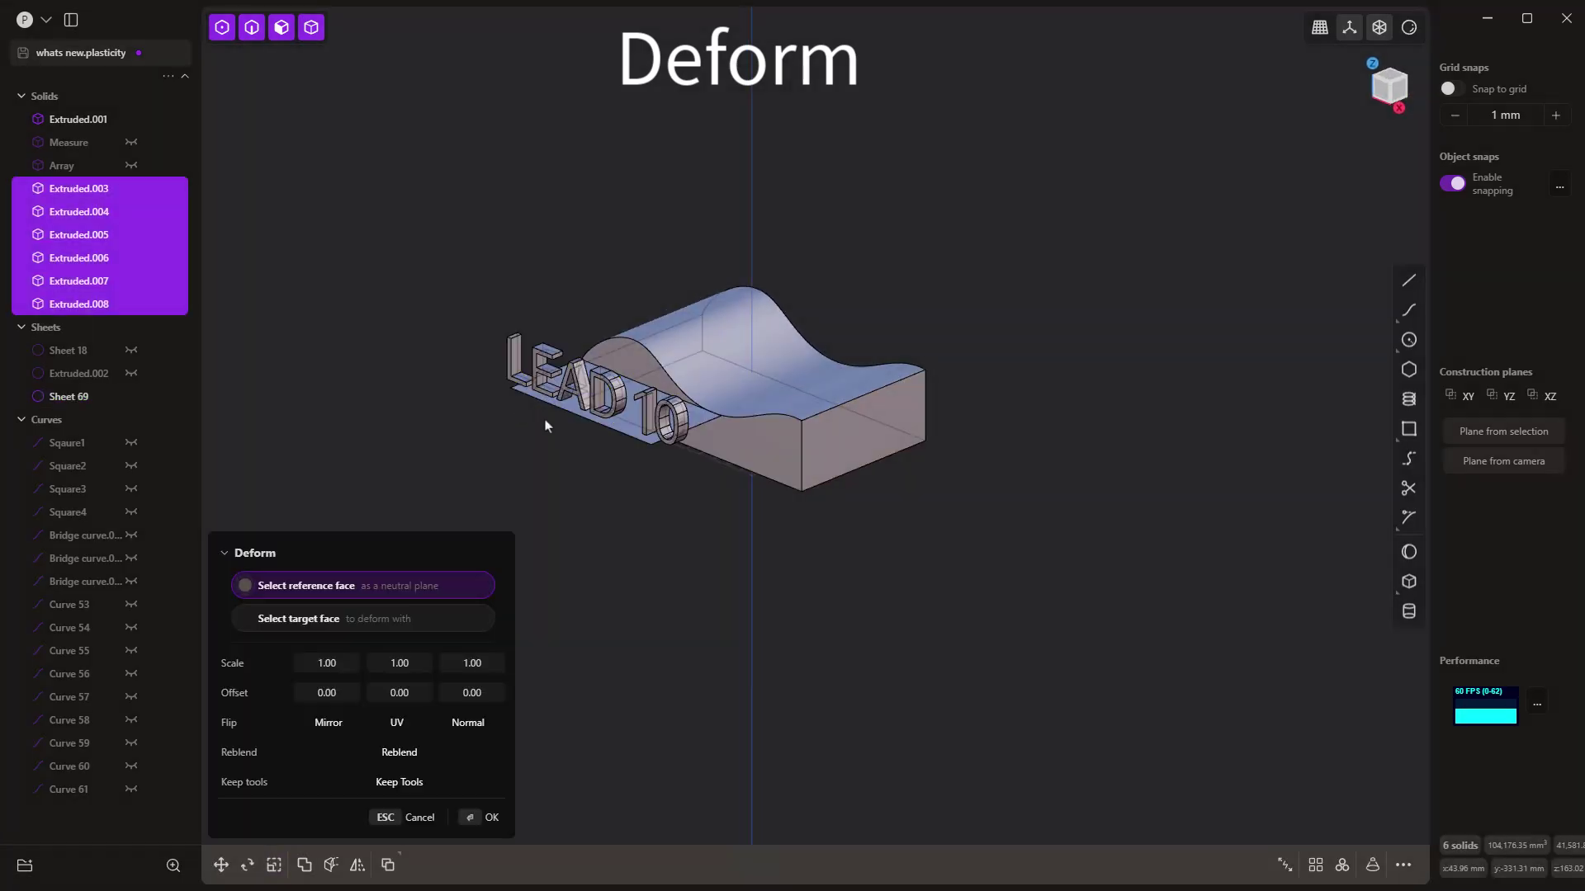
{"action": "left_click", "coordinate": [545, 426]}
{"action": "left_click", "coordinate": [715, 354]}
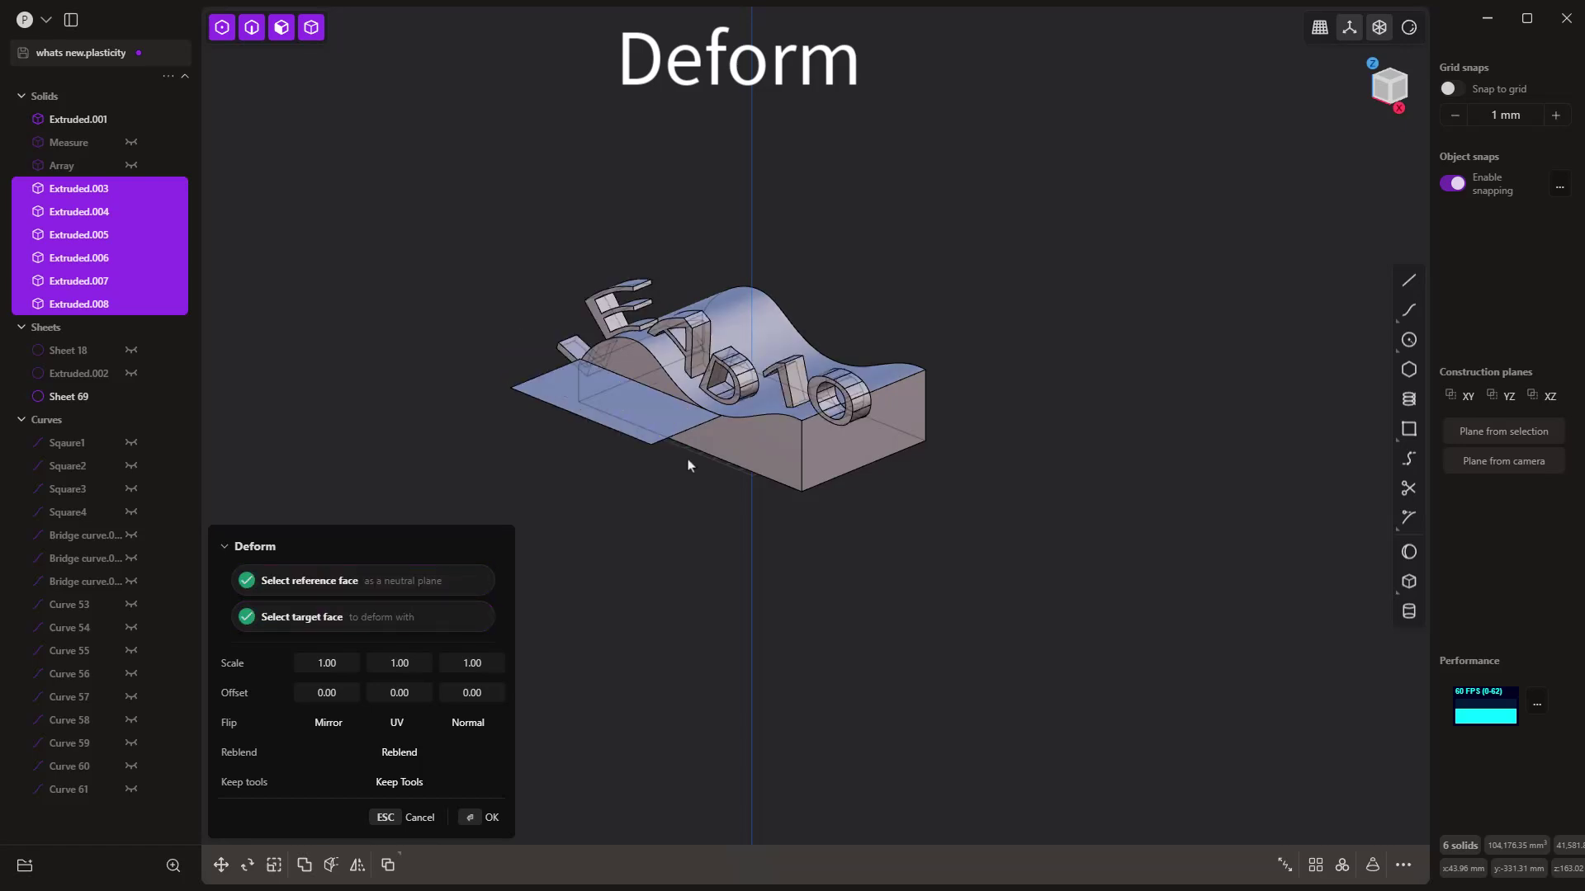
{"action": "middle_click_drag", "start_coordinate": [689, 464], "coordinate": [657, 504]}
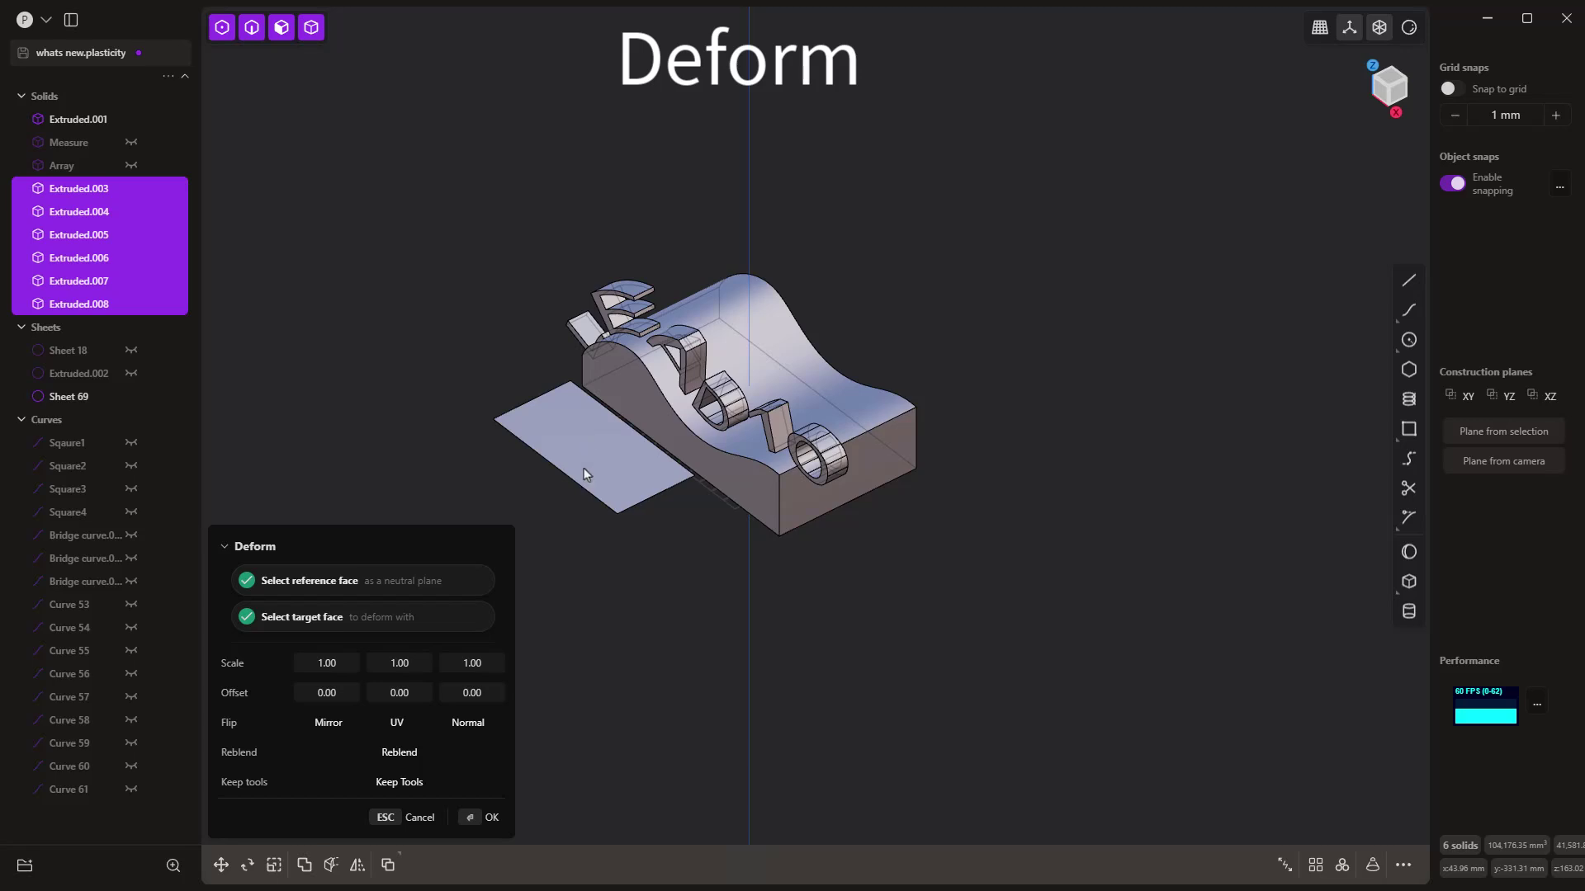
{"action": "mouse_move", "coordinate": [601, 487]}
{"action": "middle_mouse_down"}
{"action": "mouse_move", "coordinate": [622, 482]}
{"action": "mouse_move", "coordinate": [606, 473]}
{"action": "middle_mouse_up"}
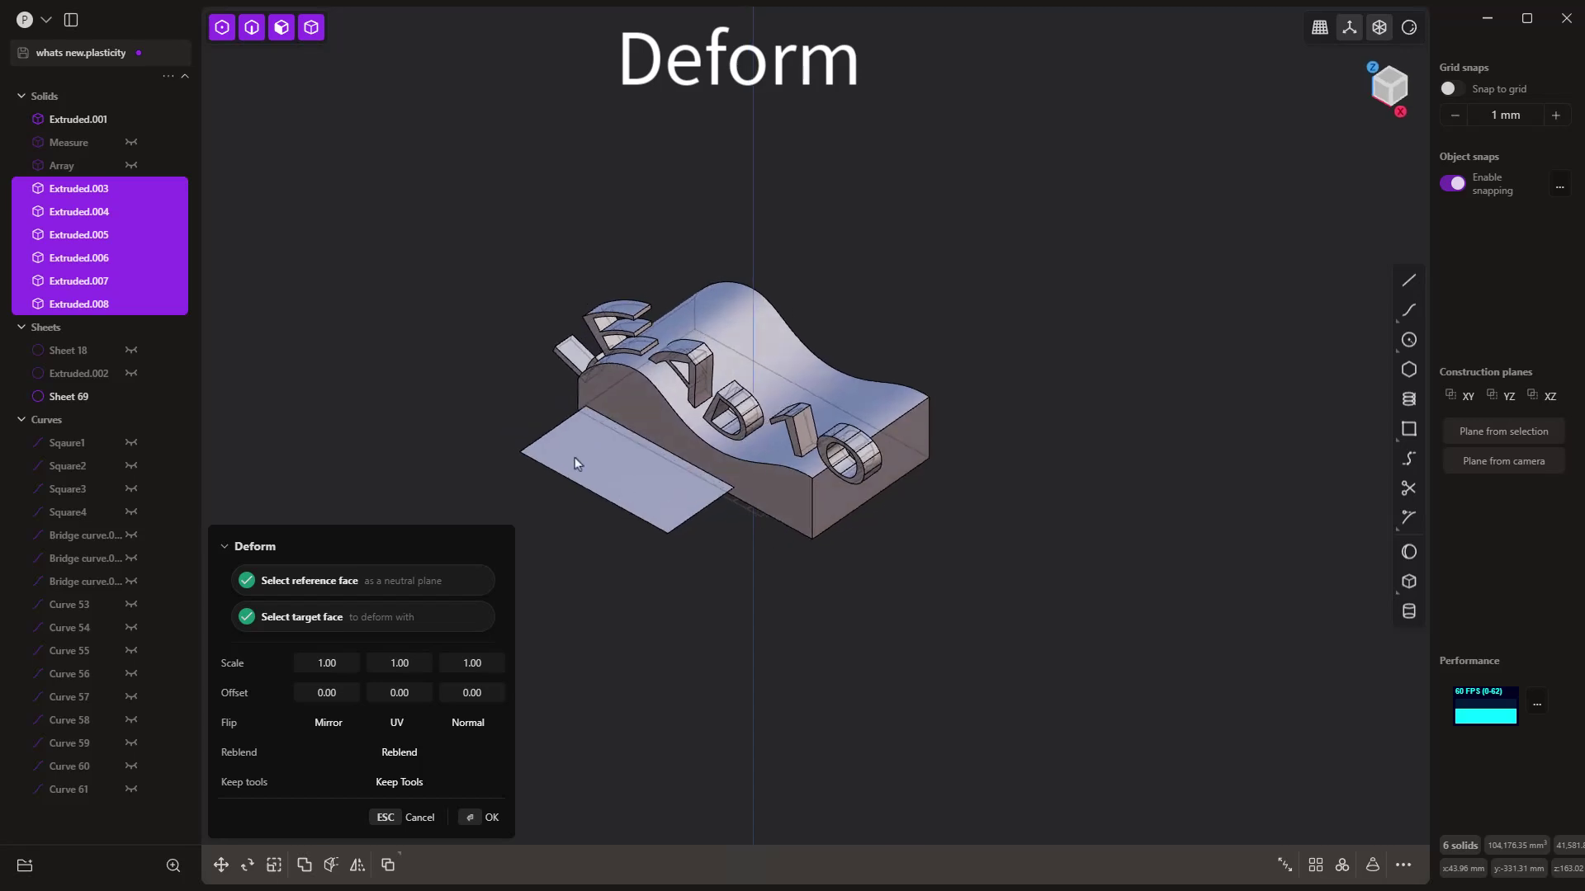
{"action": "key", "text": "Escape"}
Hide all six LEAD 10 letter solids beside the block
{"action": "left_click", "coordinate": [664, 467]}
{"action": "middle_click_drag", "start_coordinate": [697, 504], "coordinate": [564, 281]}
{"action": "left_click_drag", "start_coordinate": [563, 281], "coordinate": [431, 201]}
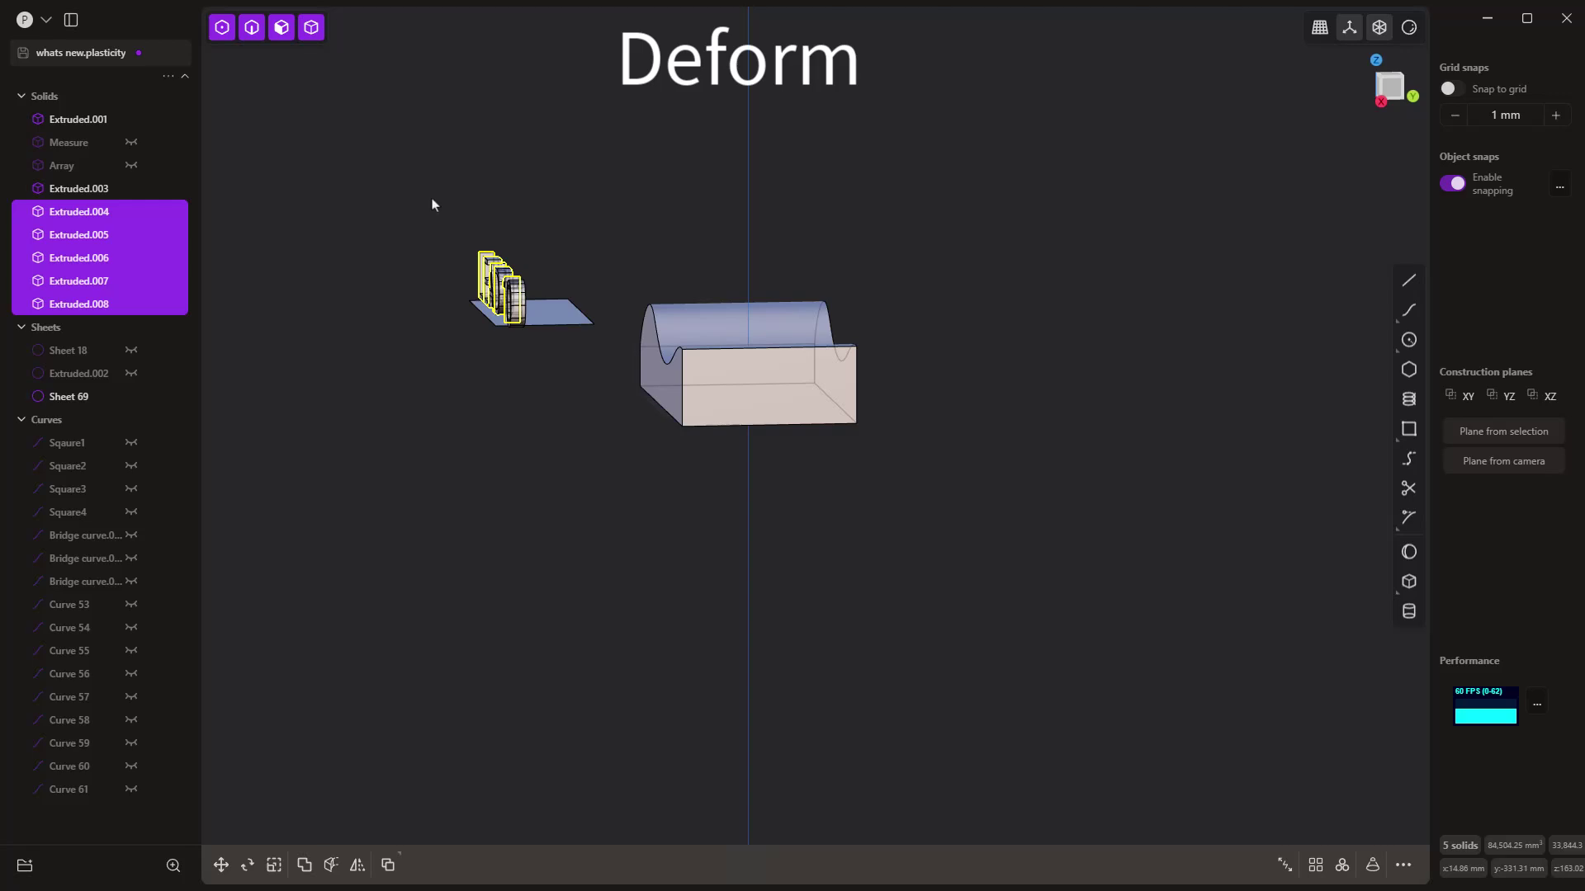
{"action": "key", "text": "h"}
{"action": "left_click", "coordinate": [515, 304]}
{"action": "key", "text": "h"}
{"action": "middle_click_drag", "start_coordinate": [442, 265], "coordinate": [184, 559]}
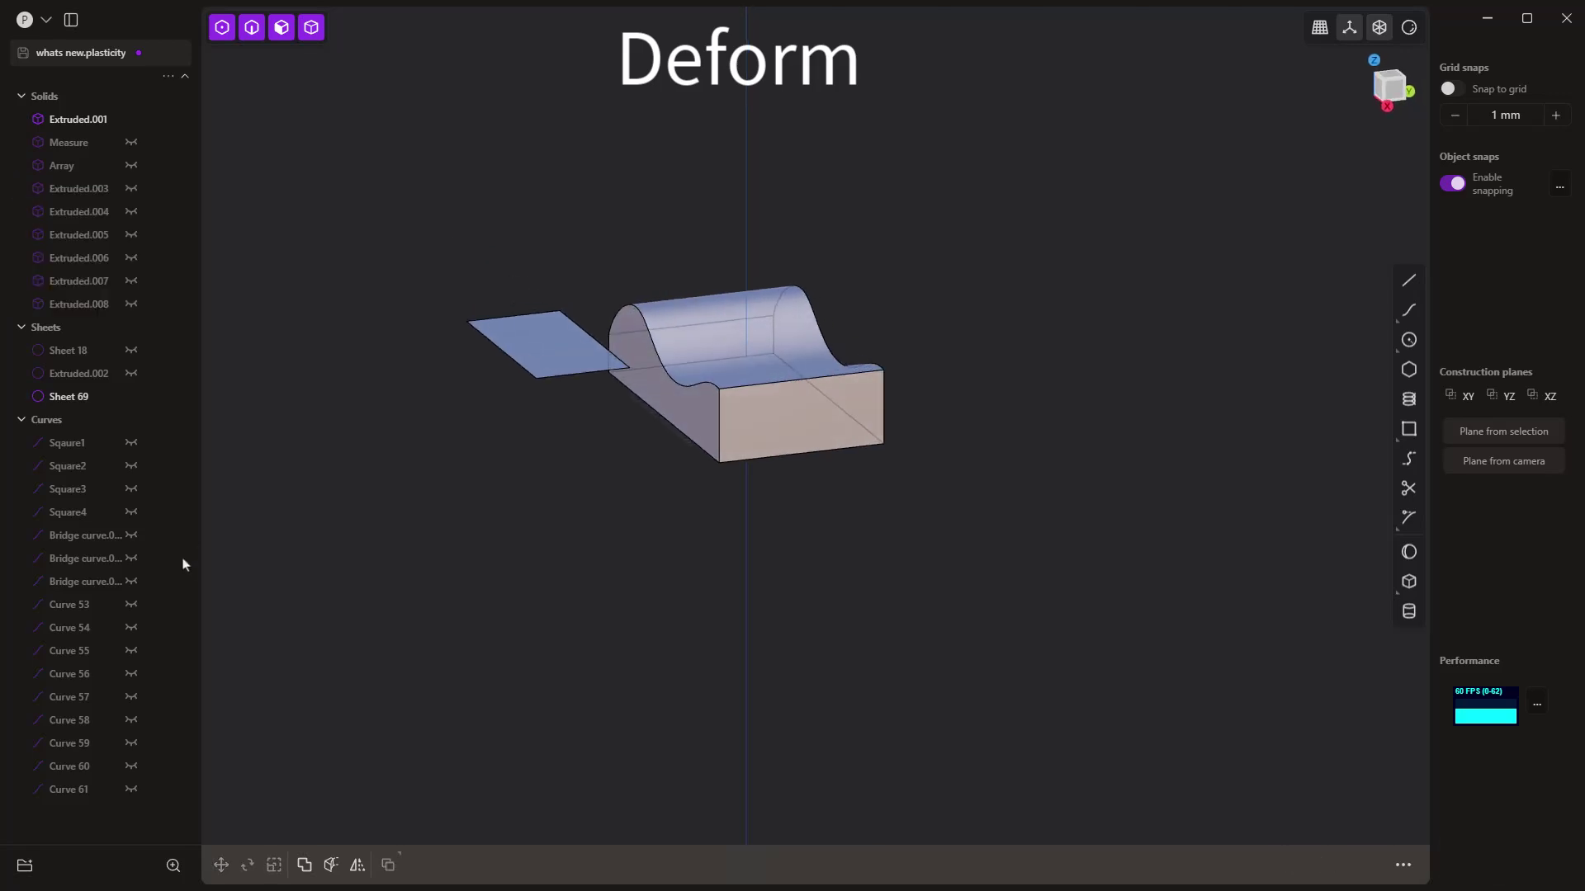
Select Curve 53 through Curve 61 and move them about -239 mm along Y, out to the flat sheet
{"action": "left_click", "coordinate": [83, 605]}
{"action": "left_click", "coordinate": [77, 789], "text": "shift"}
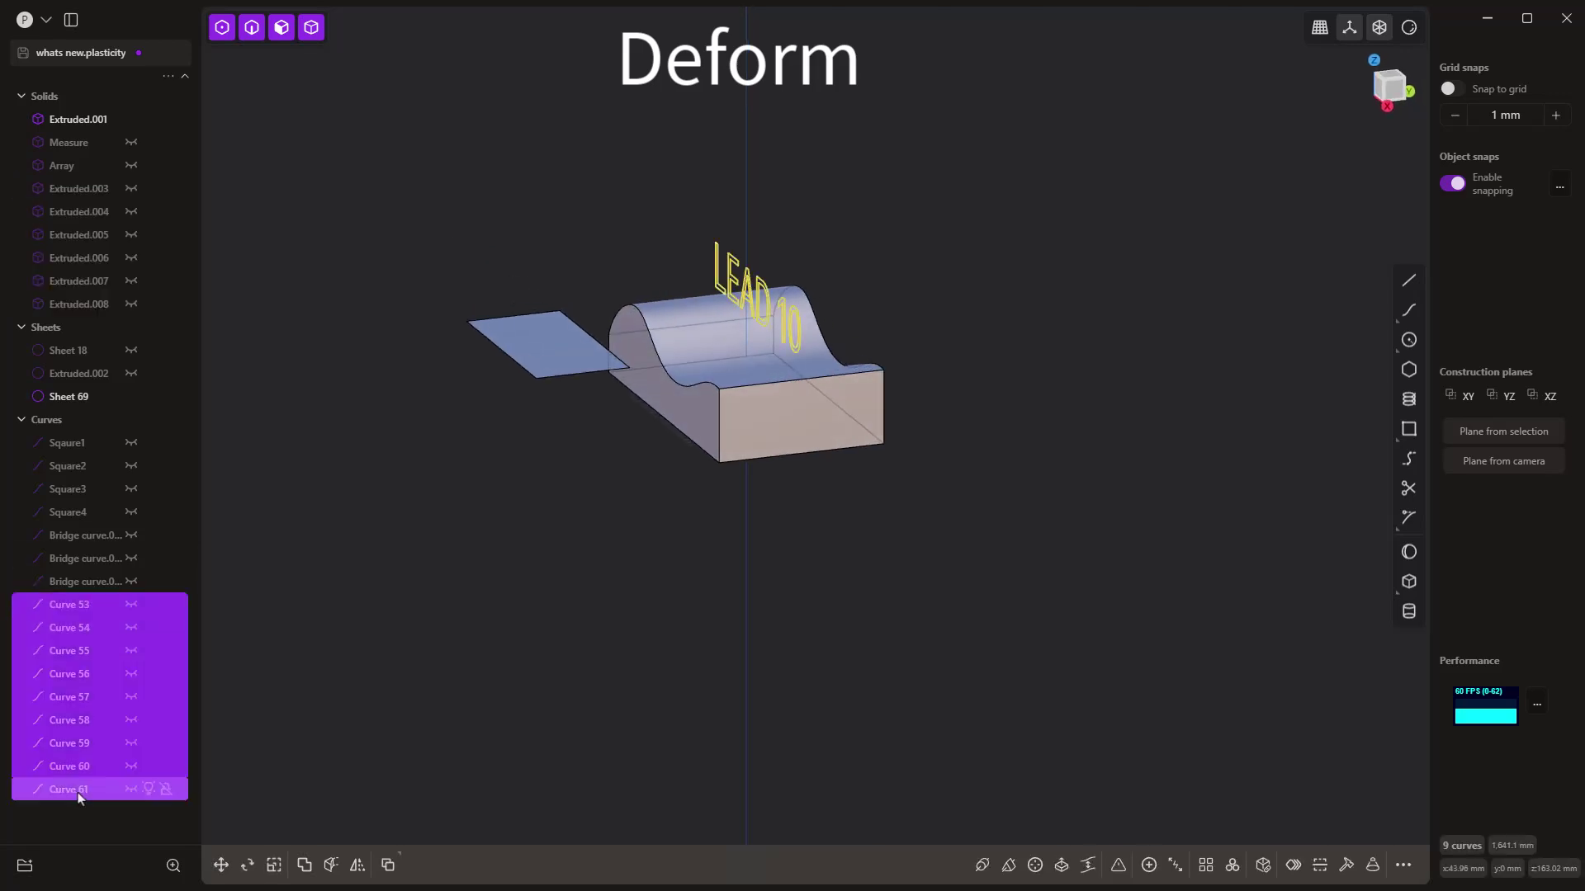
{"action": "mouse_move", "coordinate": [396, 577]}
{"action": "middle_mouse_down"}
{"action": "mouse_move", "coordinate": [478, 577]}
{"action": "mouse_move", "coordinate": [389, 569]}
{"action": "middle_mouse_up"}
{"action": "key", "text": "g"}
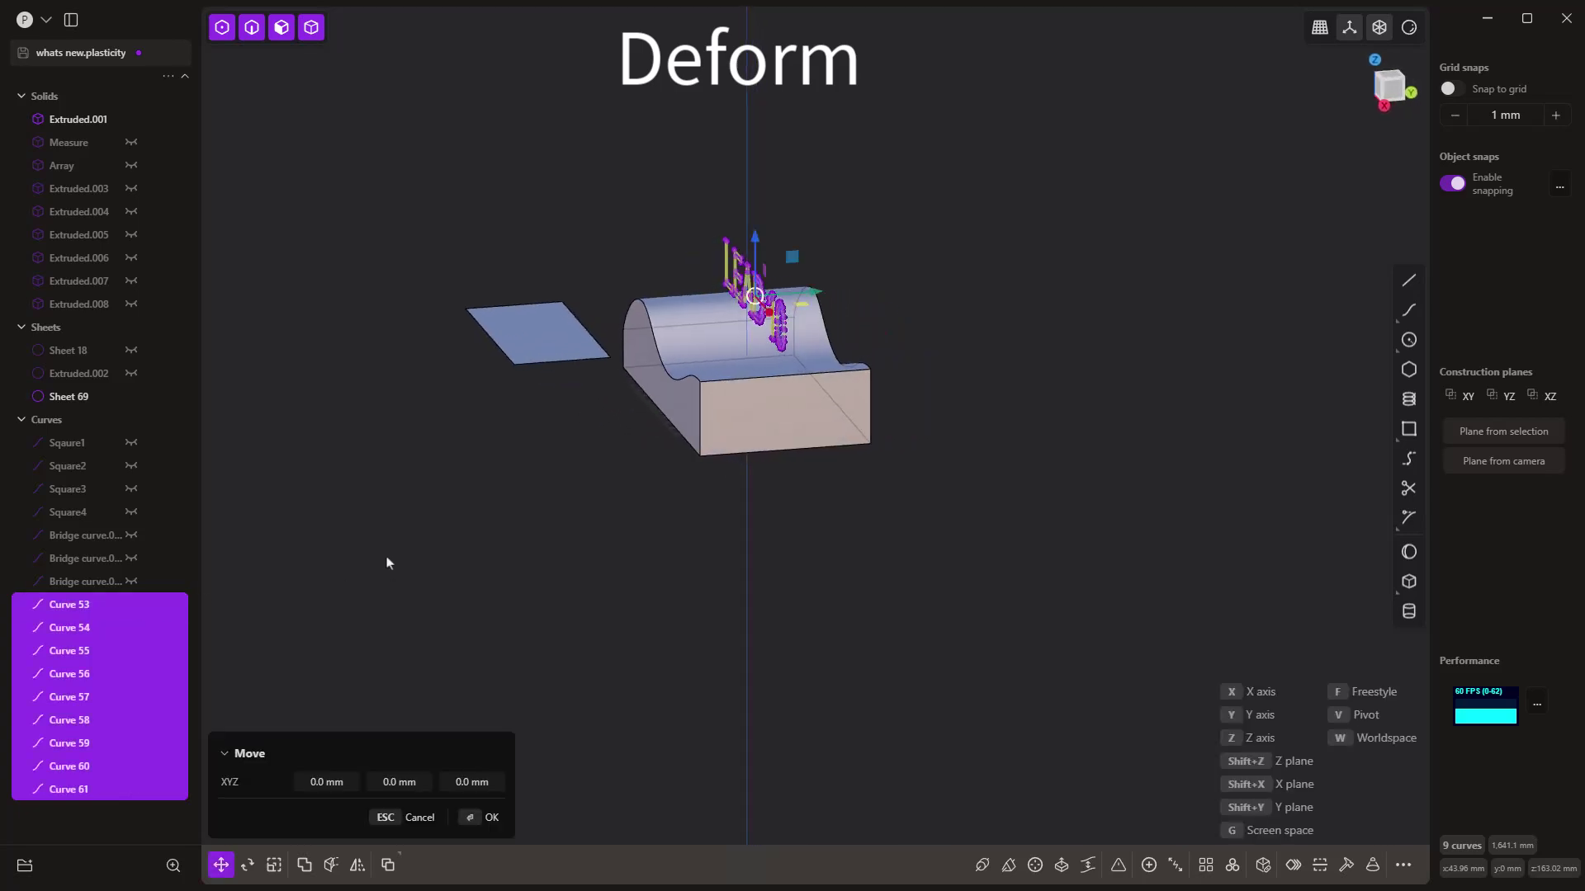
{"action": "key", "text": "y"}
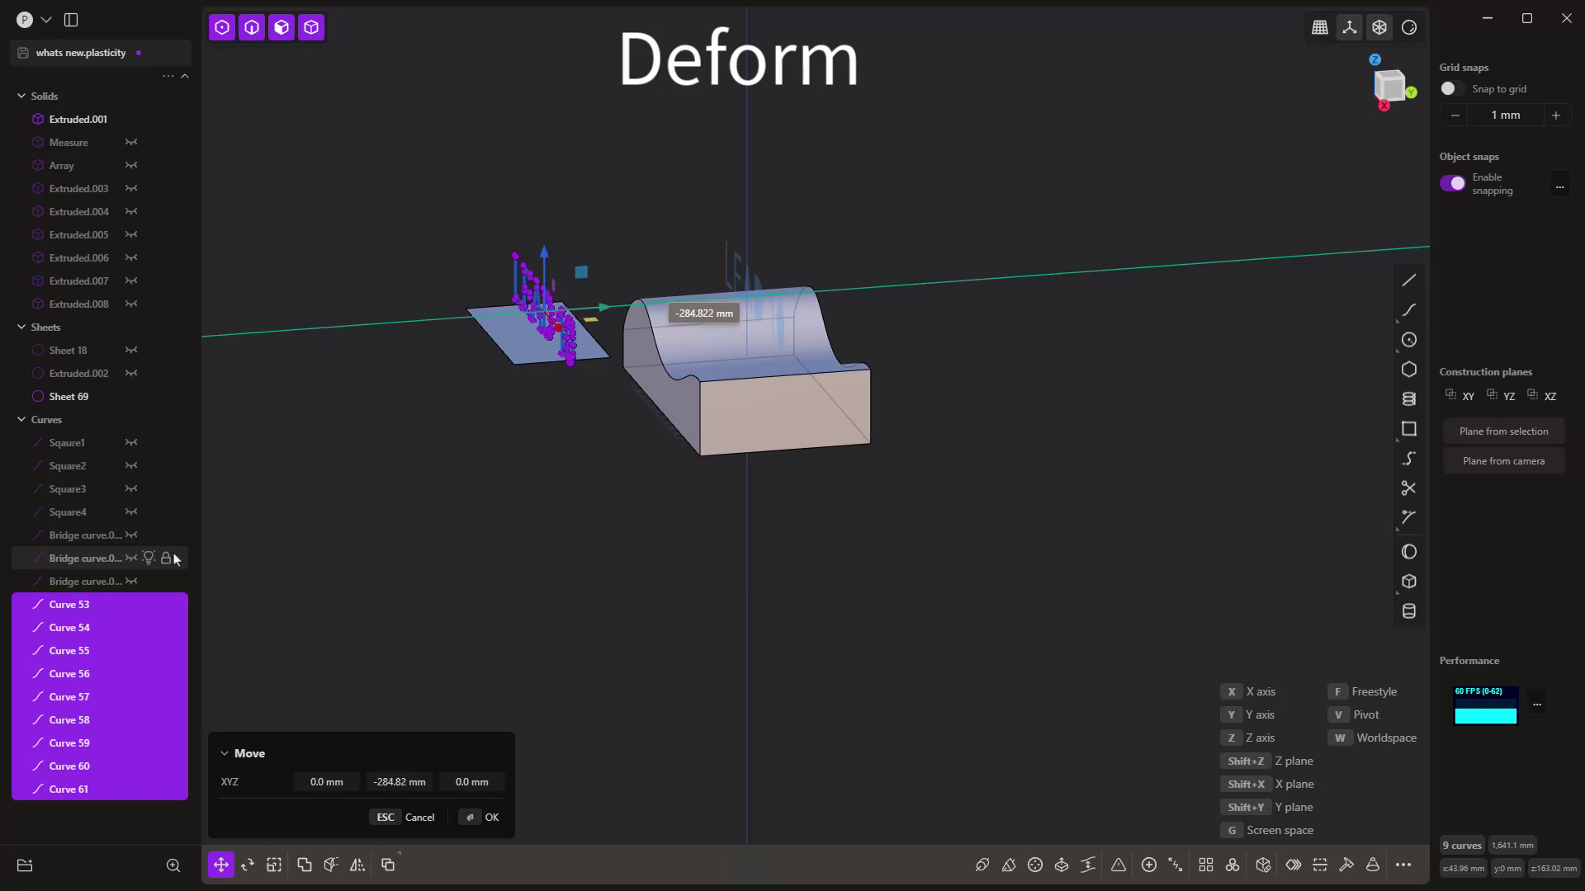
{"action": "right_click", "coordinate": [176, 560]}
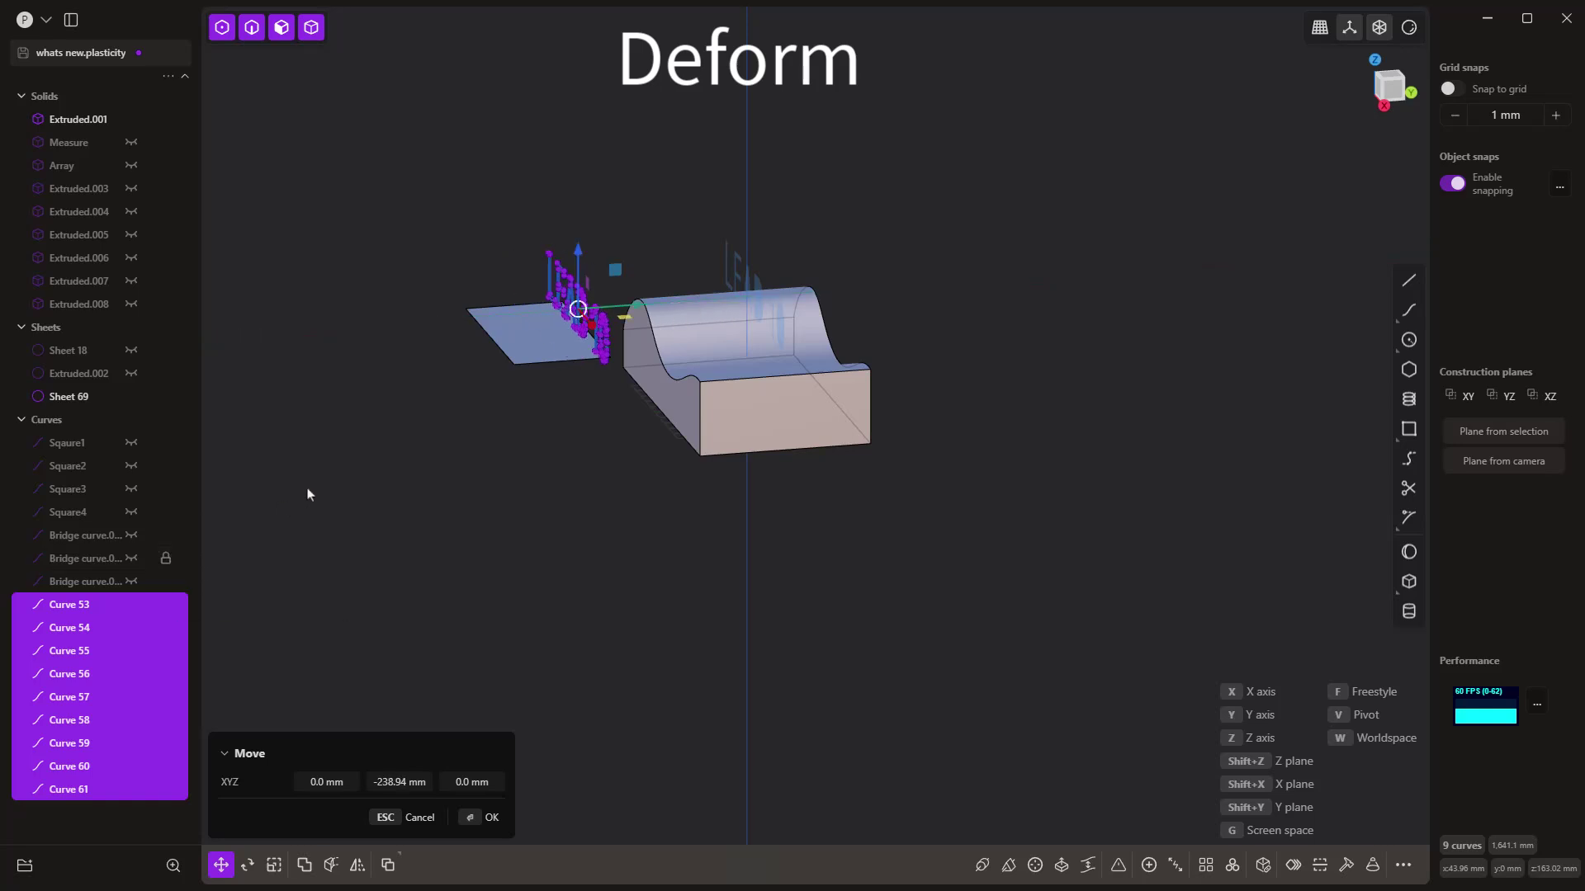
{"action": "left_click", "coordinate": [547, 346]}
Scale up the flat sheet uniformly and move it along Y to about -241 mm so it spans the letter curves
{"action": "left_click", "coordinate": [546, 345]}
{"action": "key", "text": "s"}
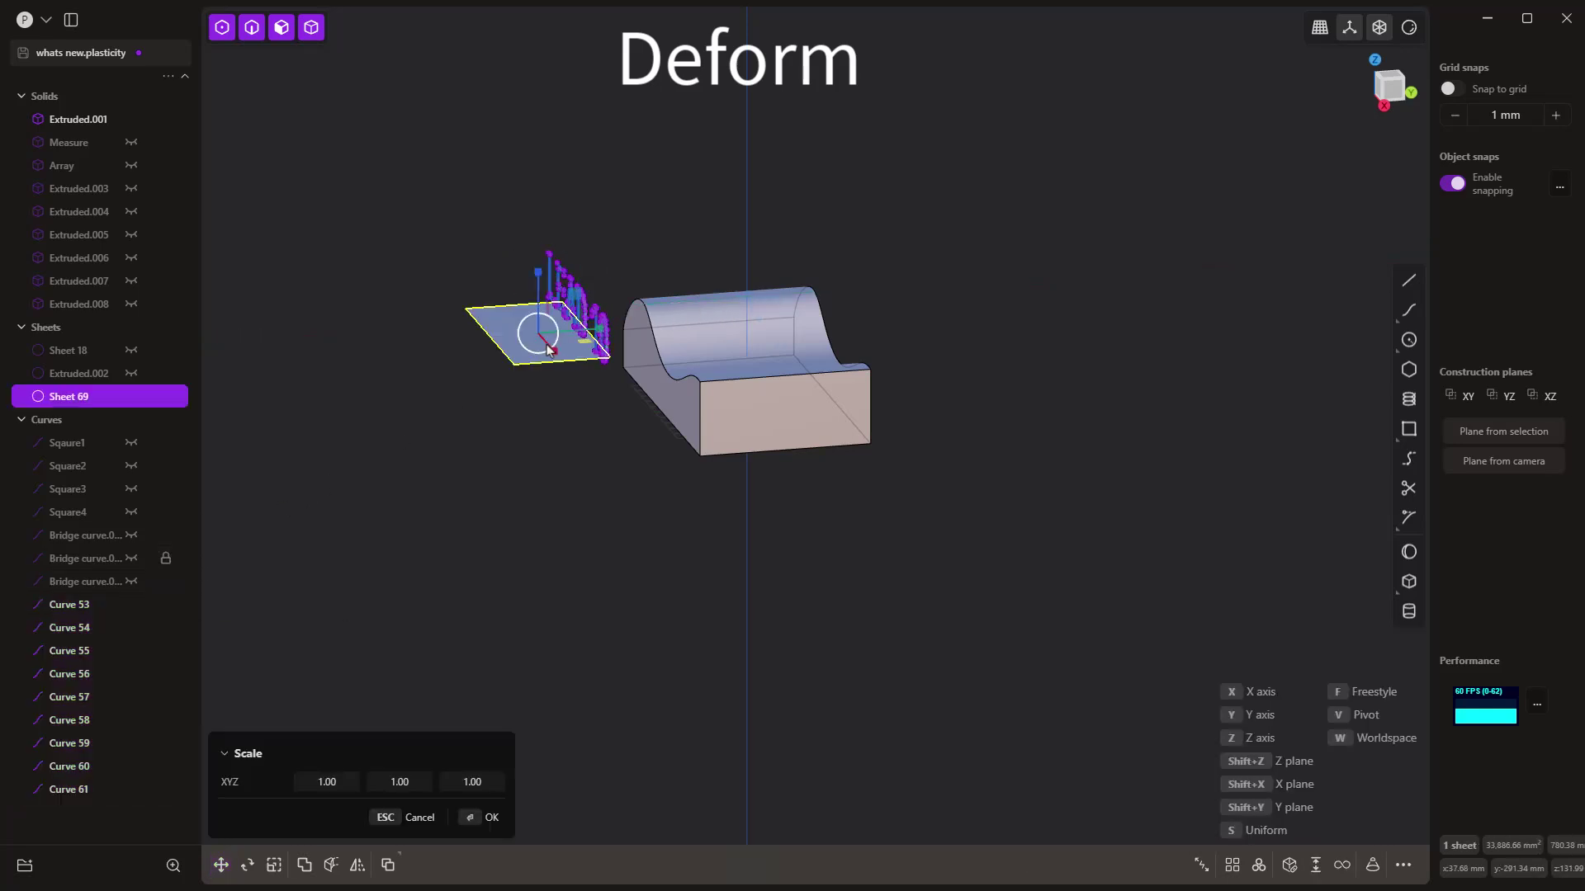
{"action": "left_click", "coordinate": [538, 367]}
{"action": "key", "text": "g"}
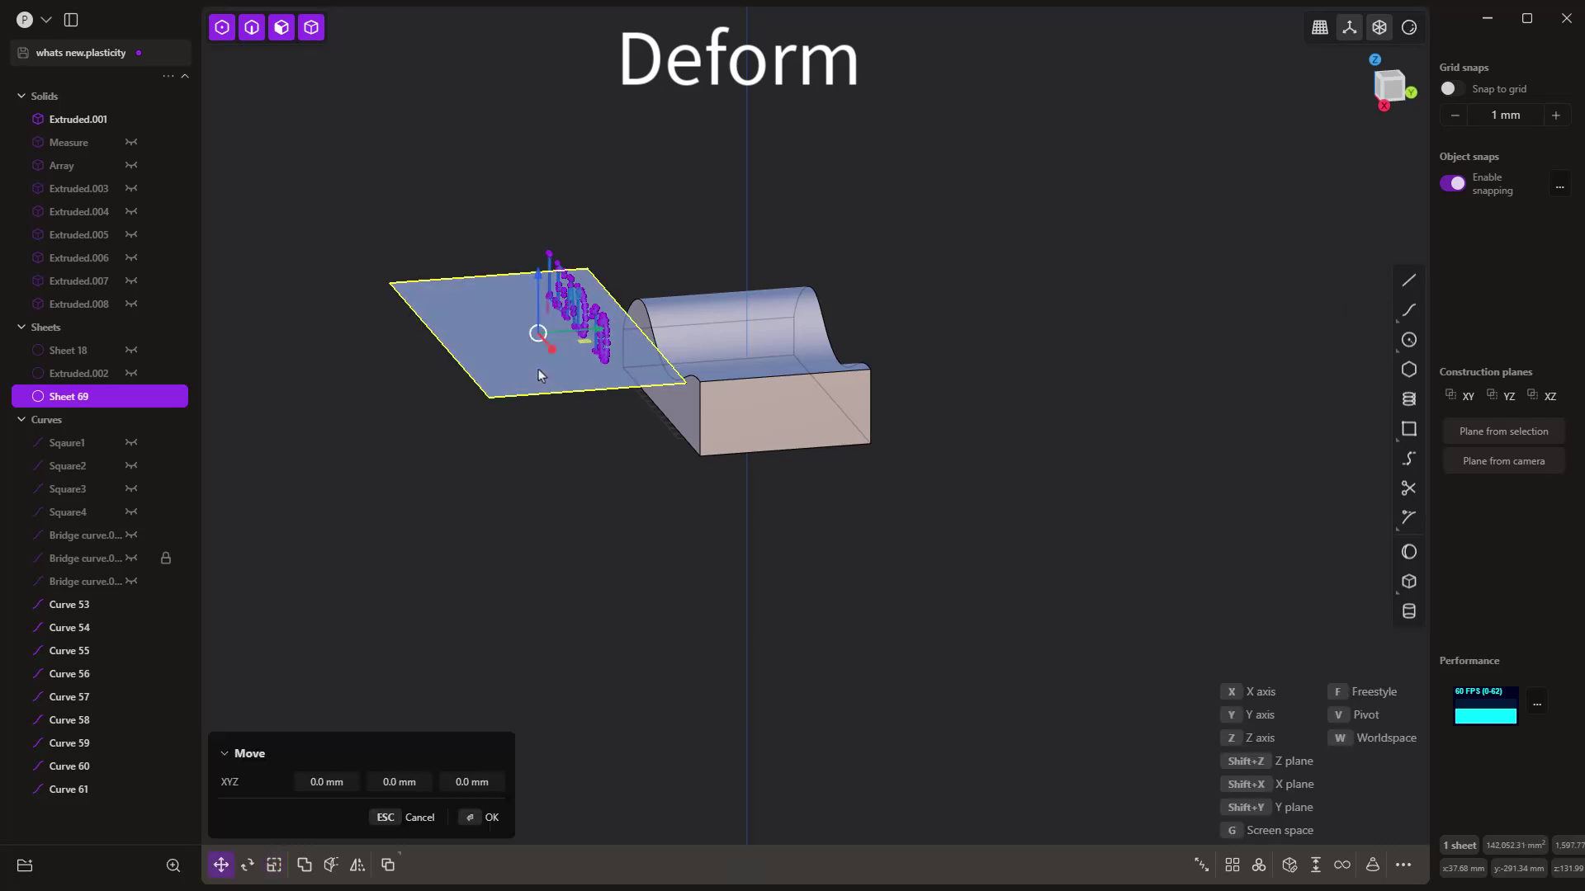
{"action": "key", "text": "y"}
{"action": "left_click", "coordinate": [577, 369]}
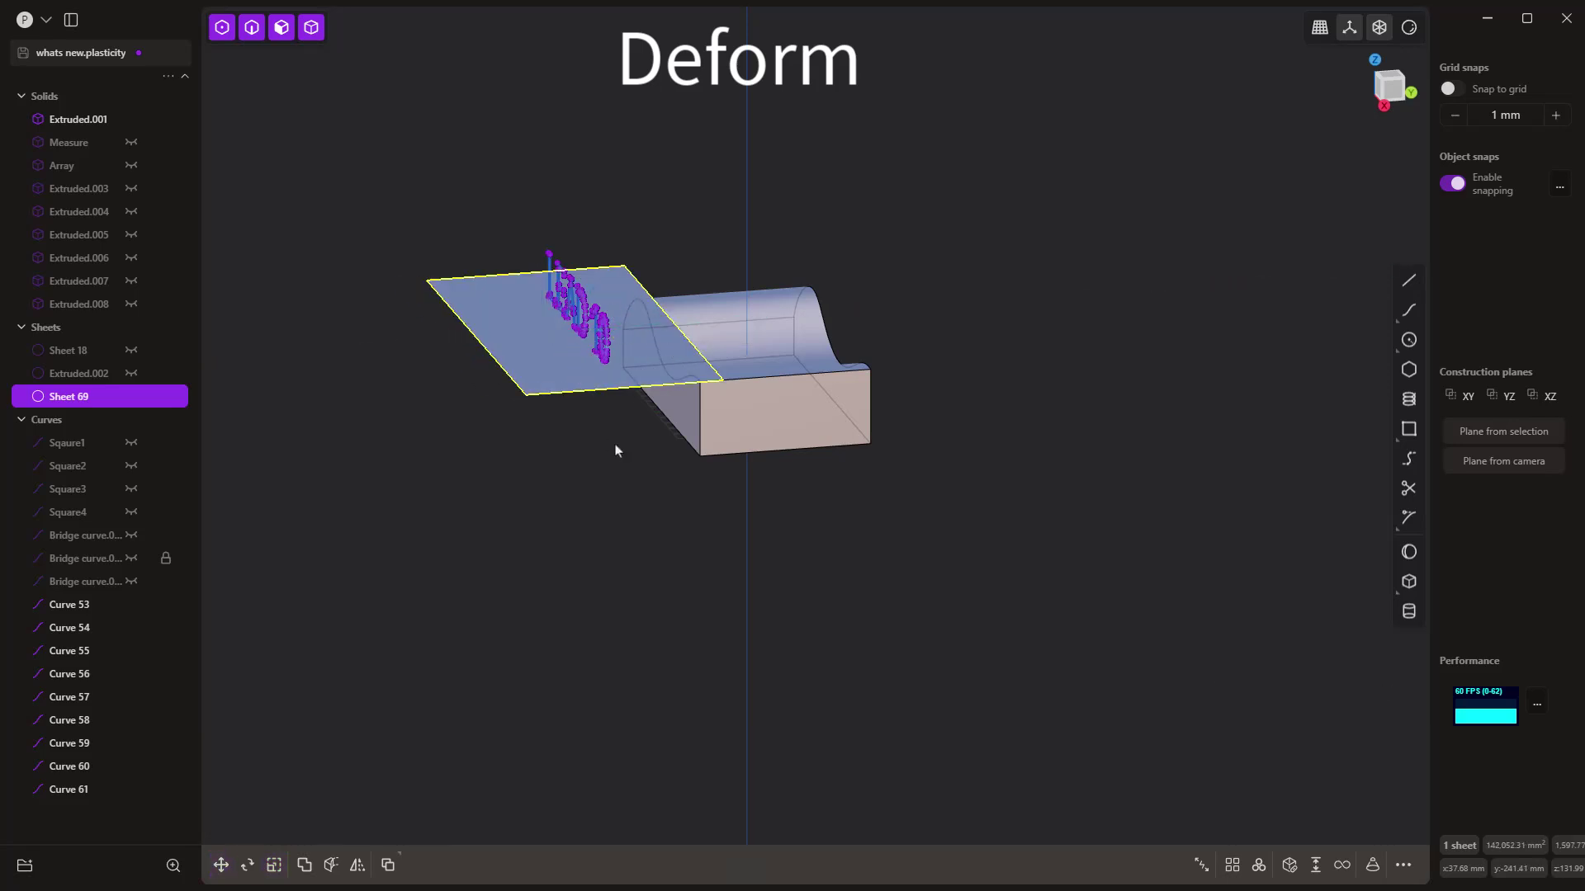
Select the LEAD 10 letter curves over the flat sheet, try extruding them, and cancel the extrusion
{"action": "key", "text": "1"}
{"action": "middle_click_drag", "start_coordinate": [594, 409], "coordinate": [596, 420]}
{"action": "left_click_drag", "start_coordinate": [598, 274], "coordinate": [493, 224]}
{"action": "key", "text": "e"}
{"action": "middle_click_drag", "start_coordinate": [498, 327], "coordinate": [596, 360]}
{"action": "key", "text": "Escape"}
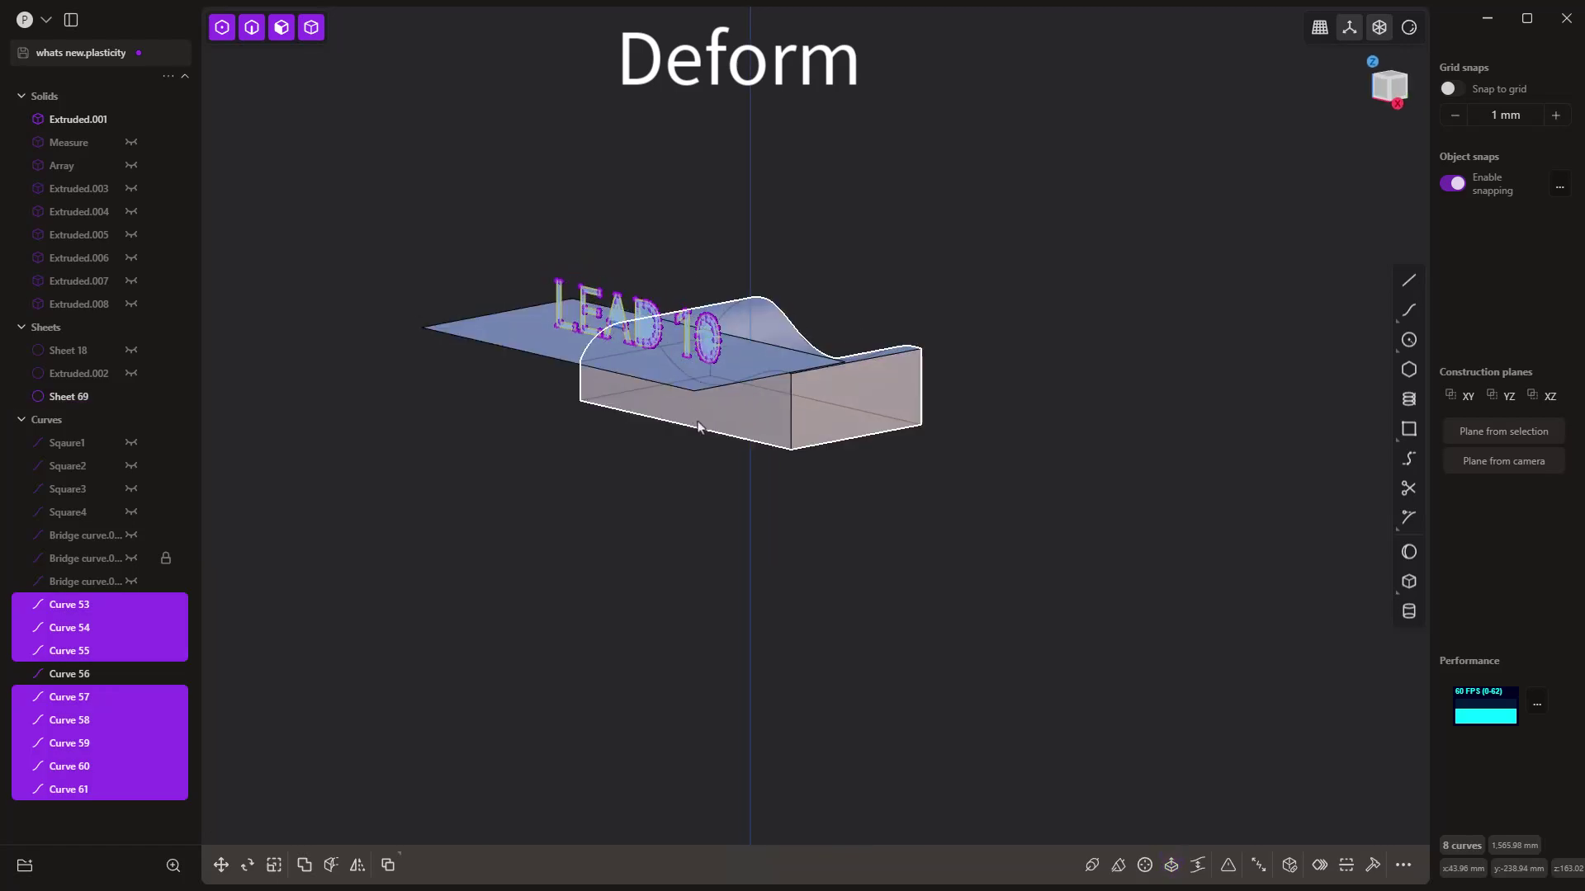
Deform the selected letter curves with the flat sheet as reference face and the block's wavy top as target face
{"action": "middle_click_drag", "start_coordinate": [745, 484], "coordinate": [758, 493]}
{"action": "type", "text": "fdef"}
{"action": "key", "text": "Return"}
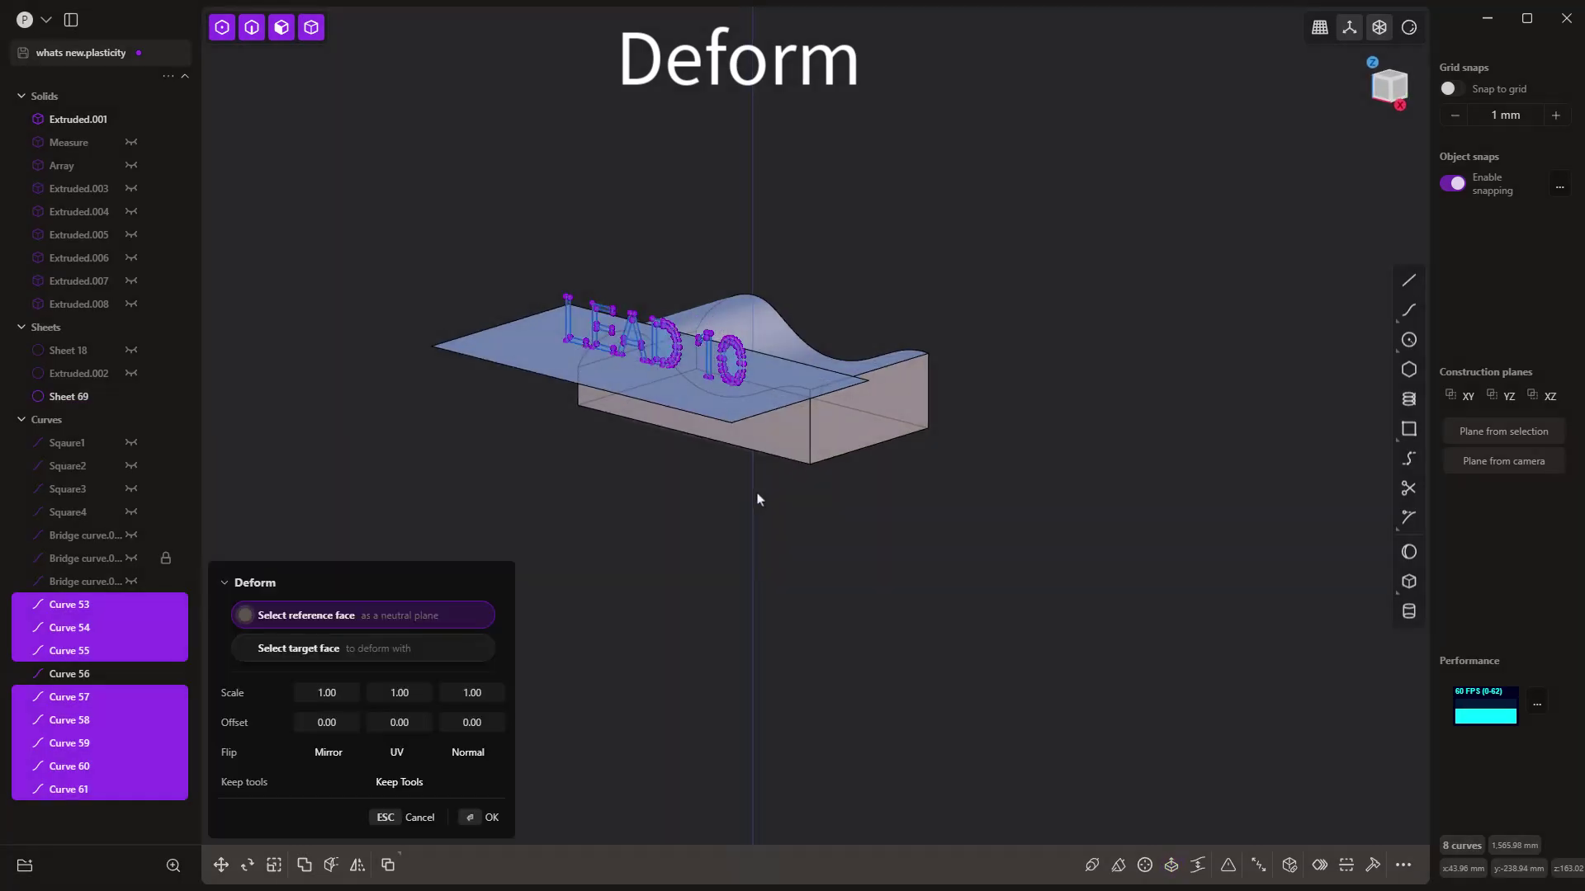
{"action": "left_click", "coordinate": [489, 344]}
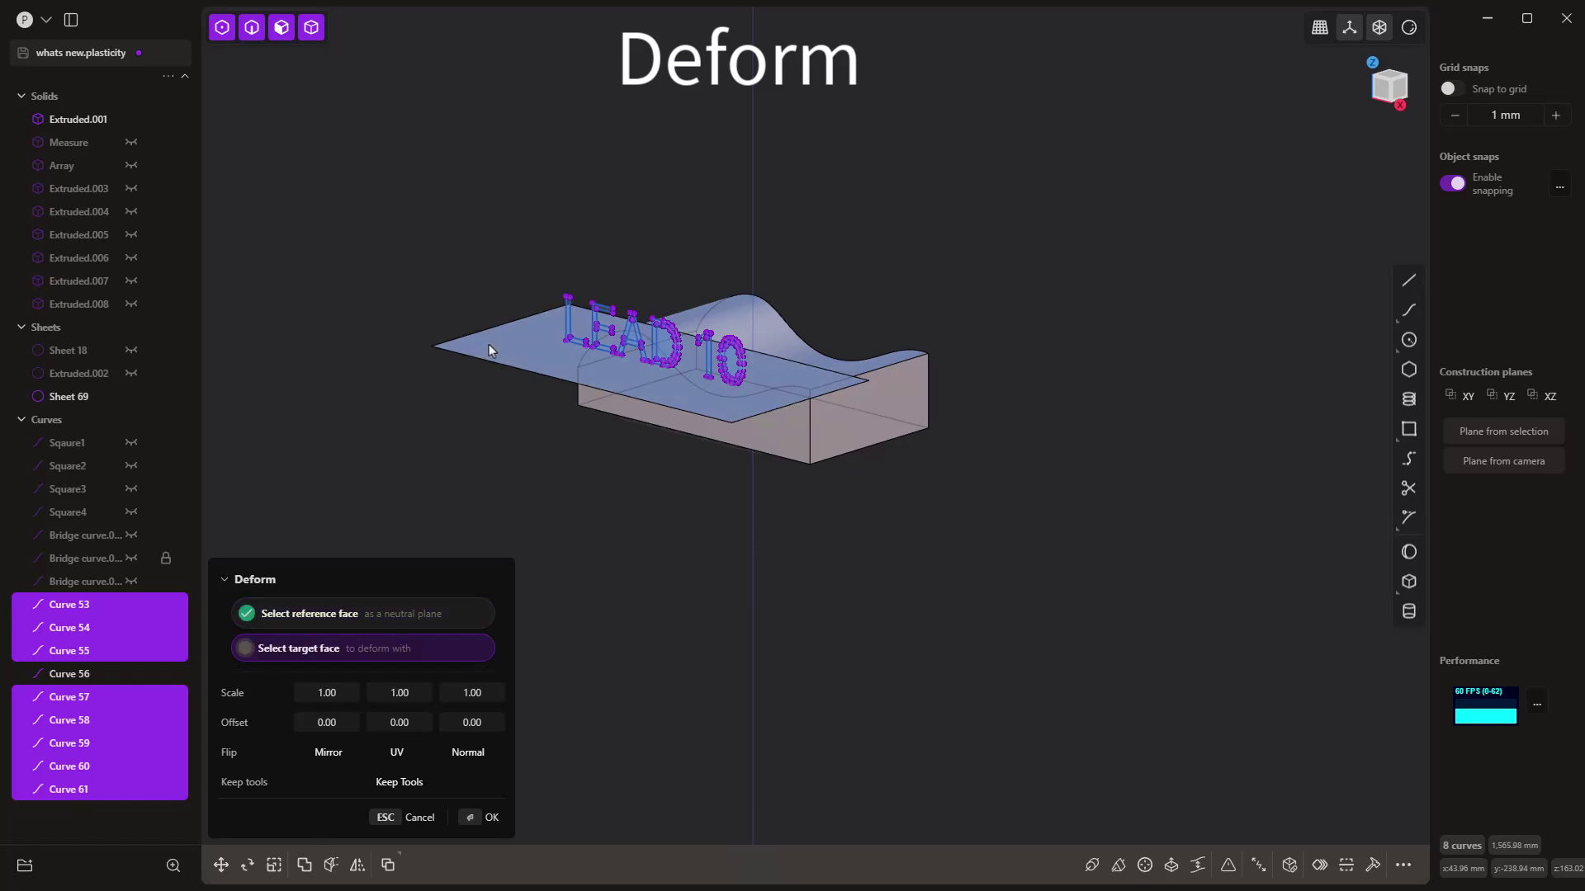
{"action": "middle_click_drag", "start_coordinate": [576, 415], "coordinate": [591, 461]}
{"action": "left_click", "coordinate": [745, 307]}
{"action": "middle_click_drag", "start_coordinate": [725, 516], "coordinate": [820, 457]}
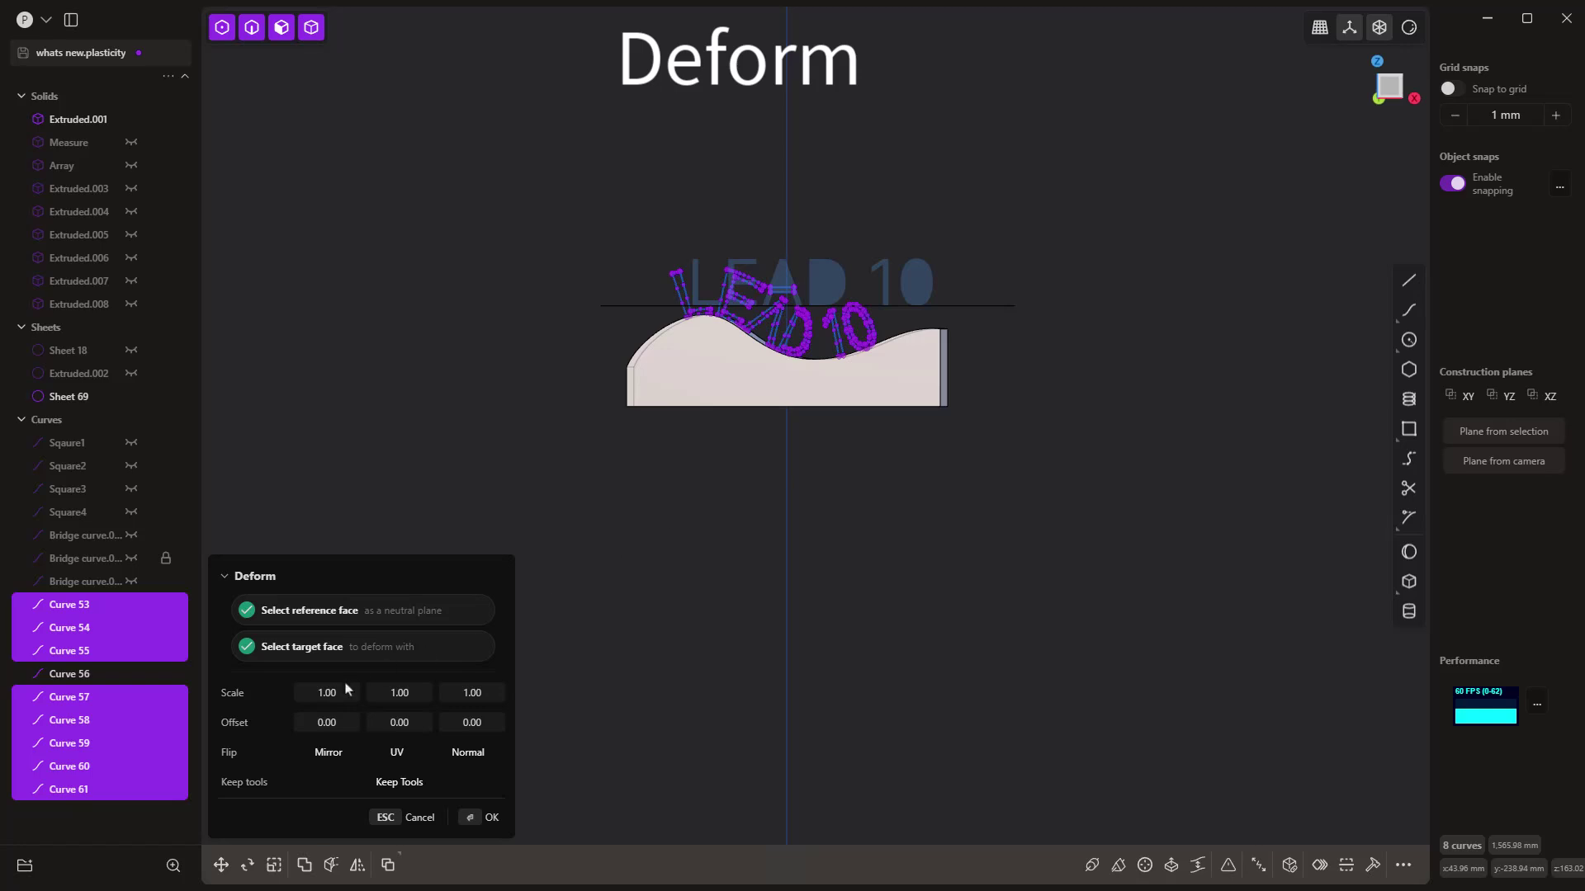
Set the Deform scale to 0.99 and 0.95 in the first two values and the first offset to -0.13, keeping the tools
{"action": "mouse_move", "coordinate": [327, 720]}
{"action": "left_mouse_down"}
{"action": "mouse_move", "coordinate": [310, 720]}
{"action": "mouse_move", "coordinate": [338, 689]}
{"action": "mouse_move", "coordinate": [402, 692]}
{"action": "left_mouse_up"}
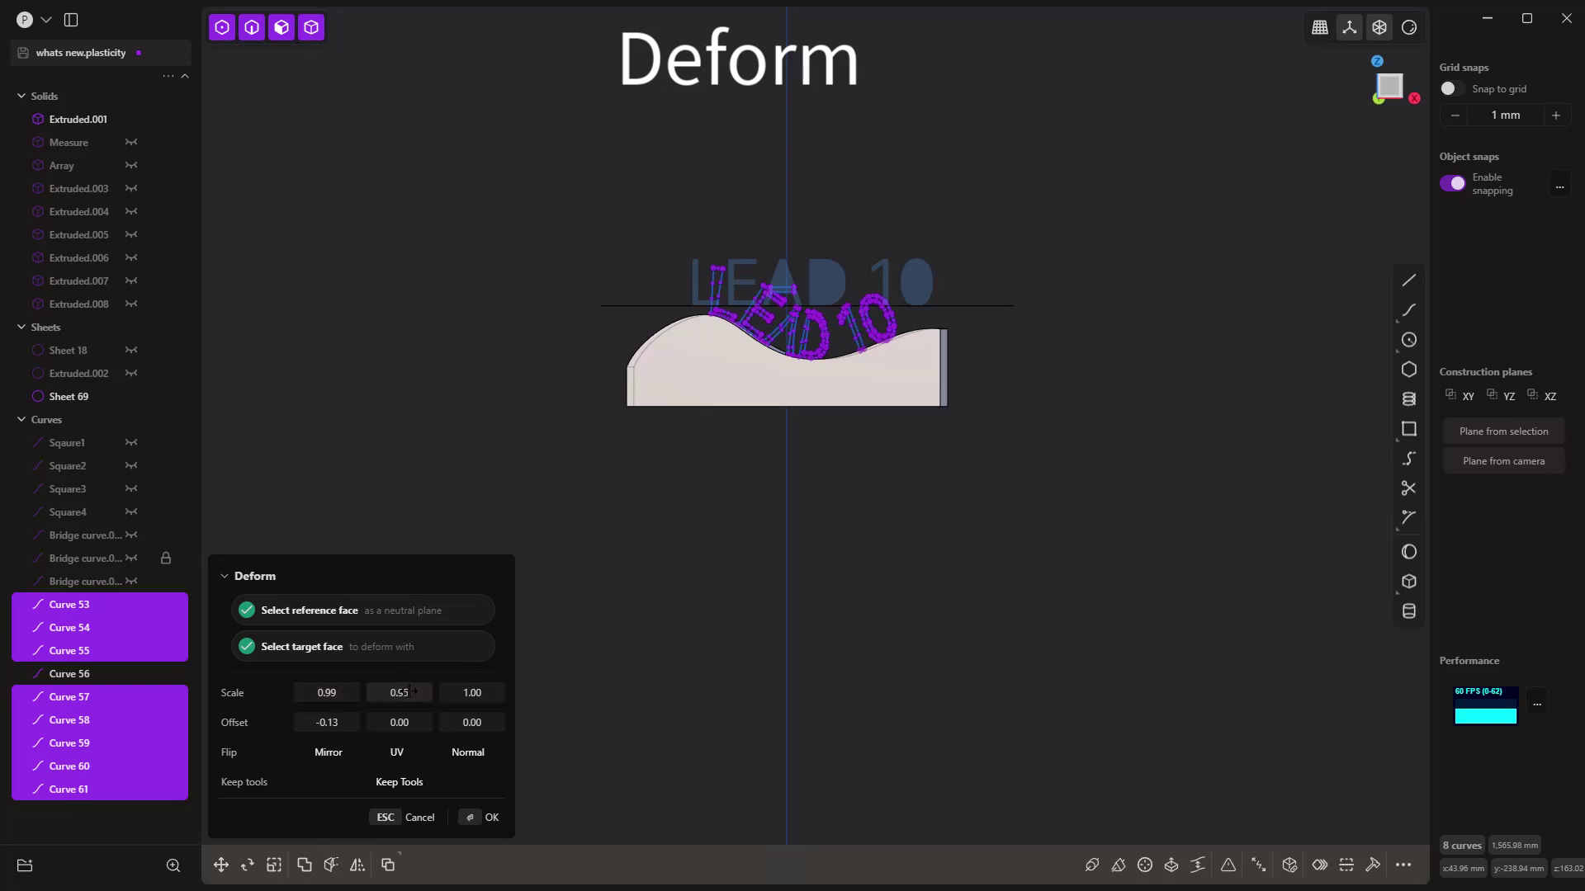
{"action": "left_click", "coordinate": [413, 786]}
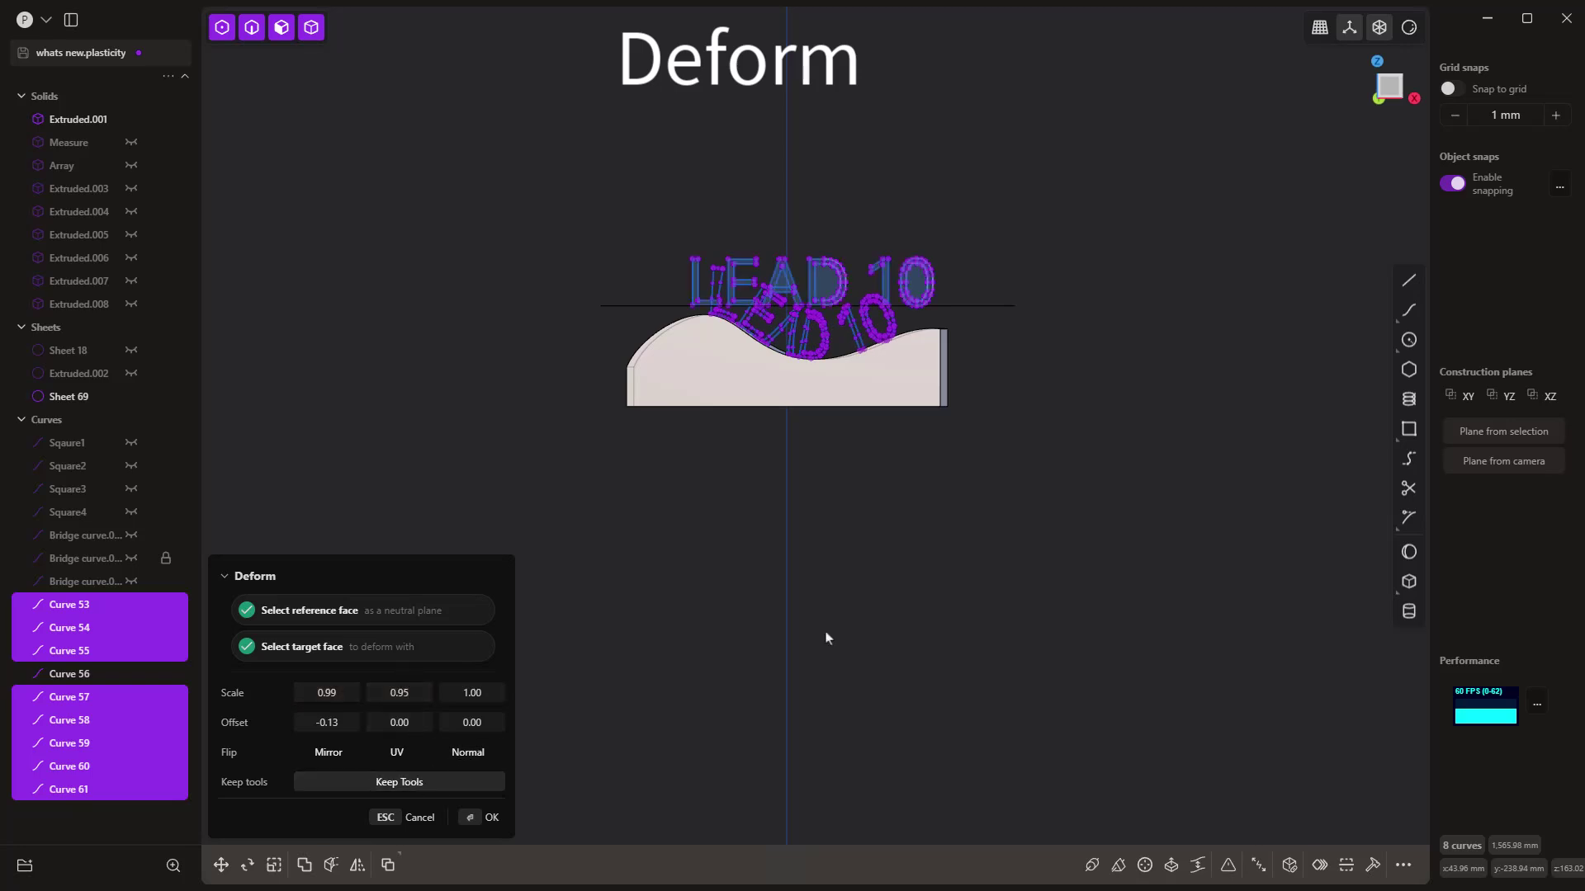
{"action": "middle_click_drag", "start_coordinate": [826, 638], "coordinate": [715, 665]}
{"action": "key", "text": "Return"}
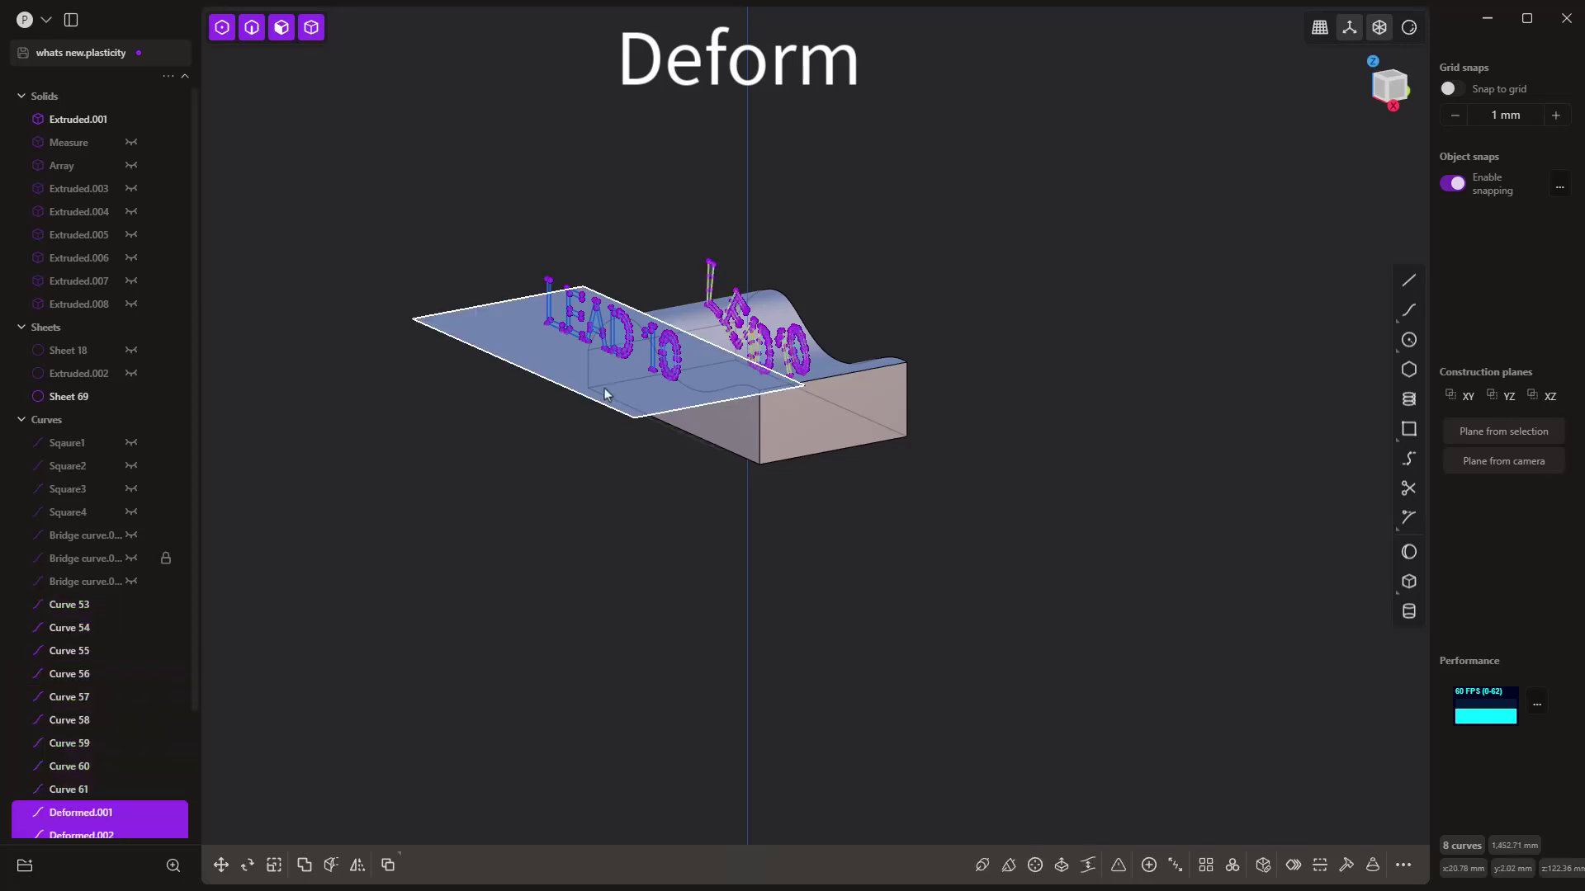
Hide the flat sheet and the original LEAD 10 curves, leaving the deformed copies over the block
{"action": "left_click", "coordinate": [490, 335]}
{"action": "key", "text": "h"}
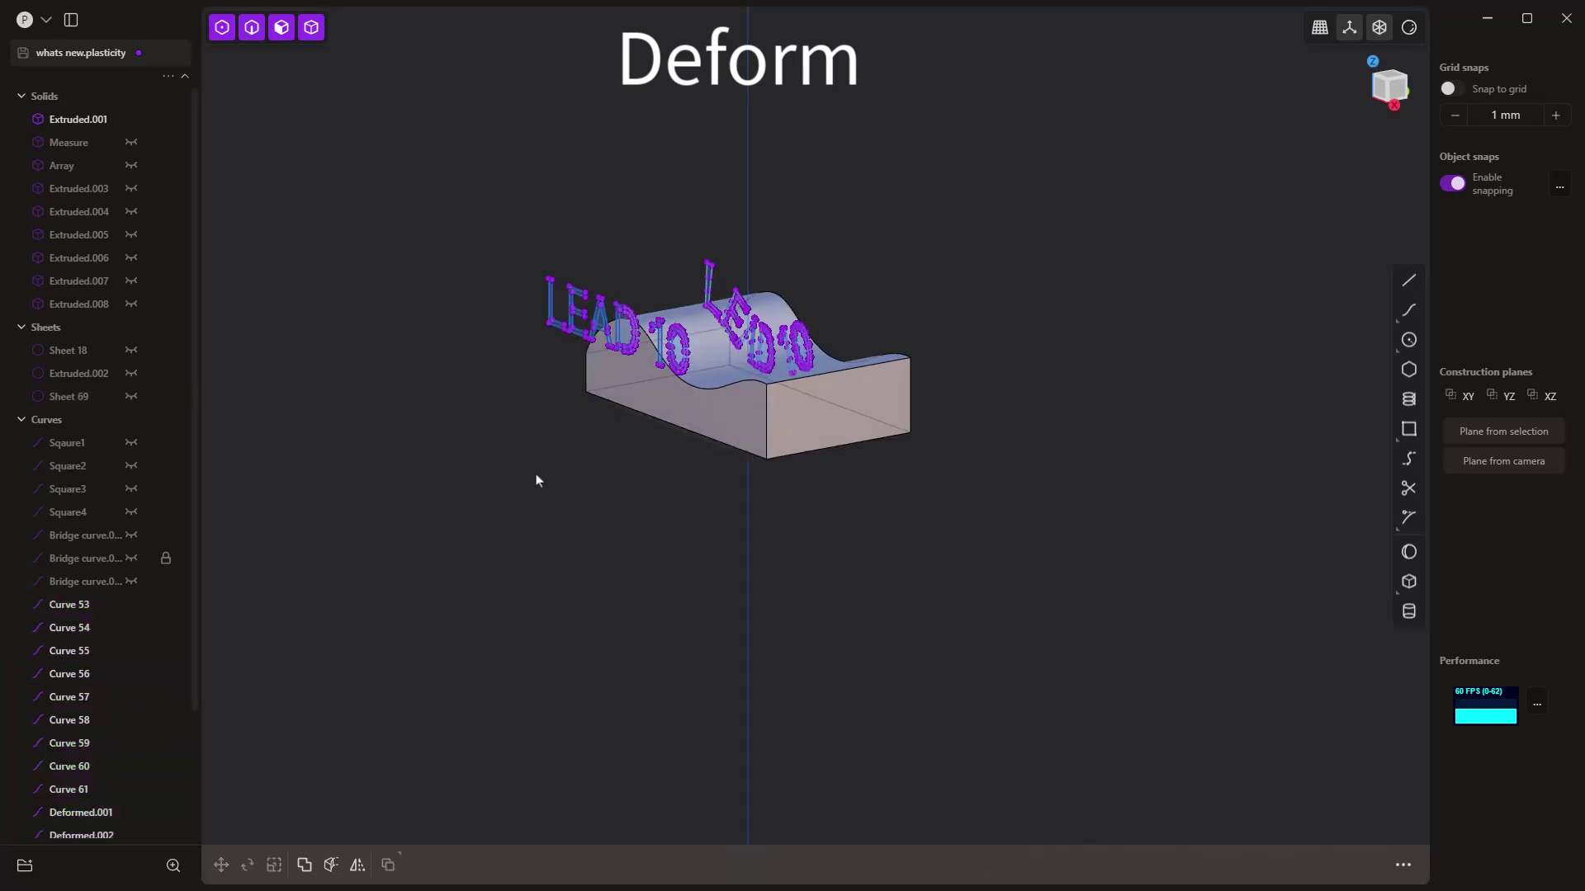
{"action": "middle_click_drag", "start_coordinate": [537, 480], "coordinate": [482, 474]}
{"action": "left_click_drag", "start_coordinate": [623, 294], "coordinate": [525, 238]}
{"action": "key", "text": "h"}
{"action": "middle_click_drag", "start_coordinate": [544, 394], "coordinate": [695, 405]}
{"action": "left_click", "coordinate": [684, 350]}
{"action": "key", "text": "o"}
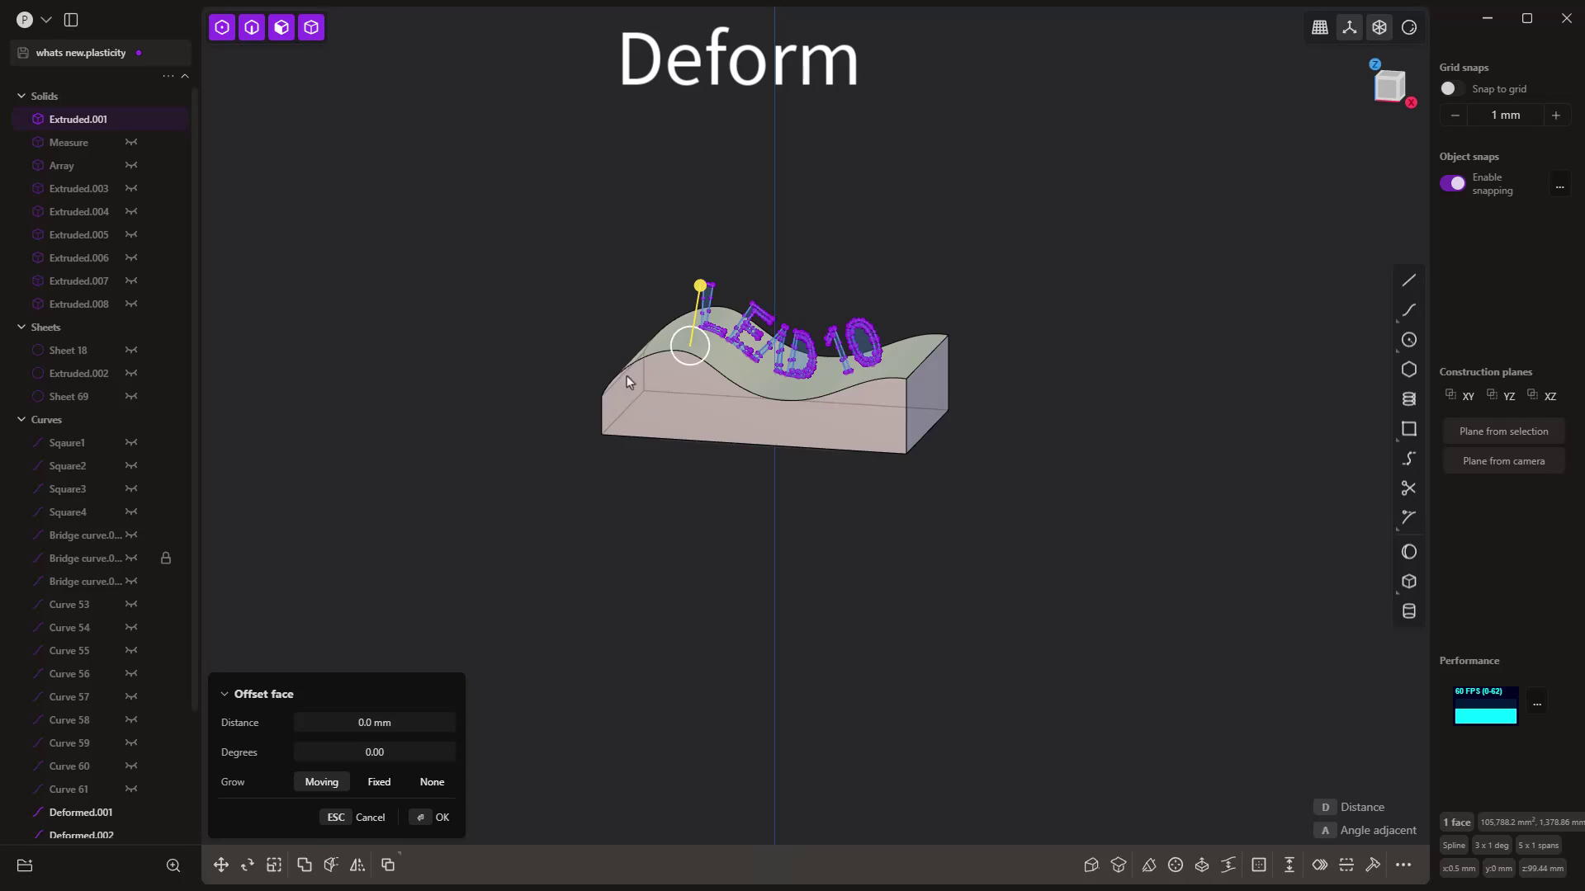
{"action": "left_click", "coordinate": [684, 469]}
Hide the wavy block
{"action": "middle_click_drag", "start_coordinate": [806, 446], "coordinate": [790, 430]}
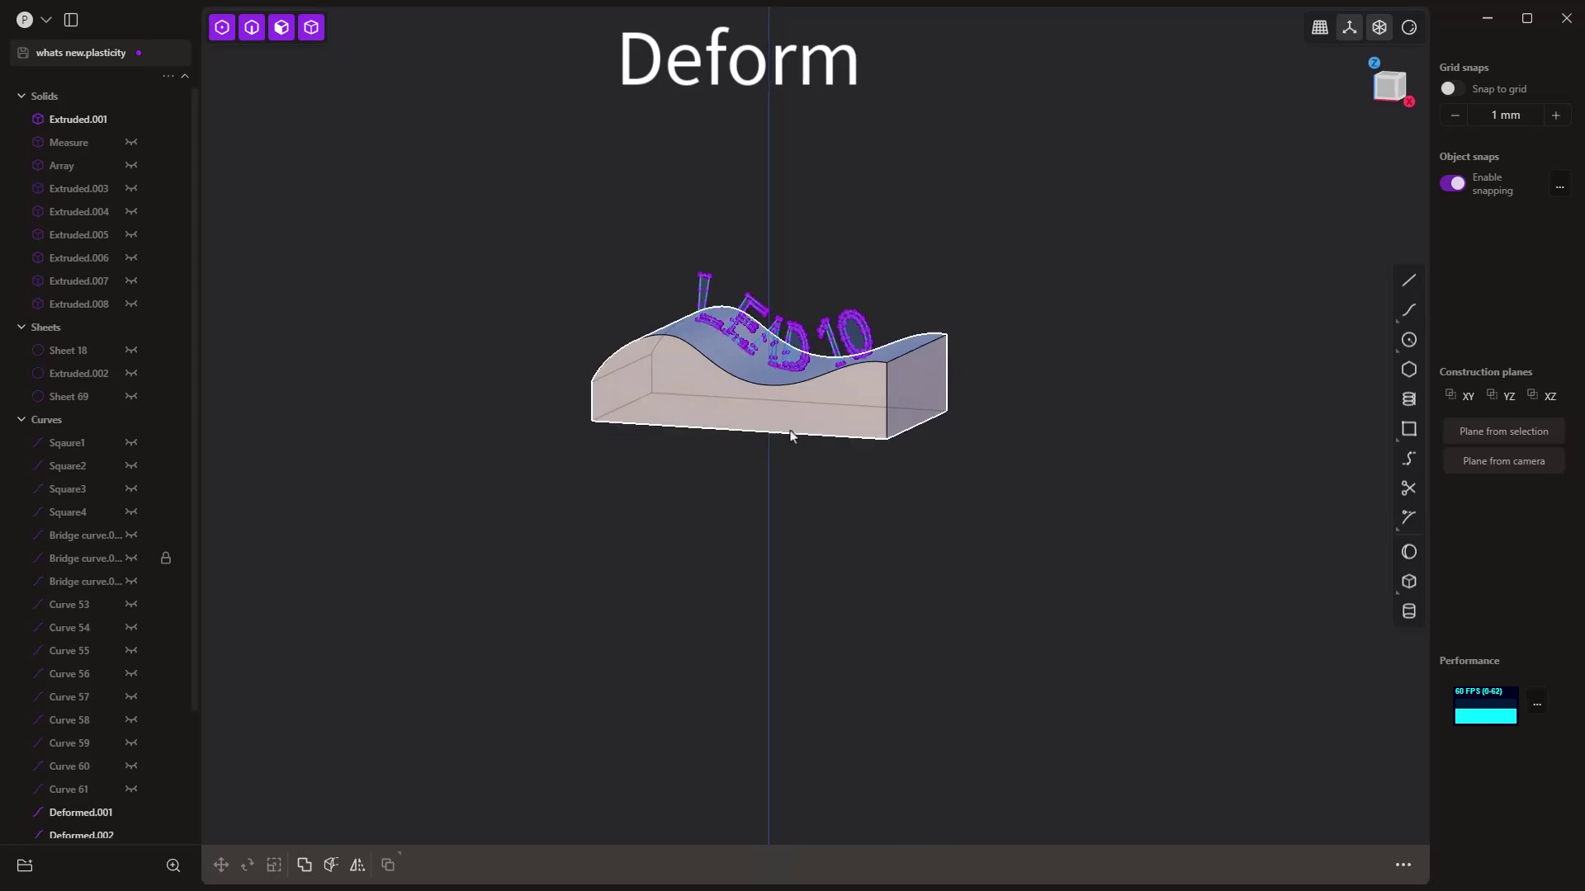
{"action": "left_click", "coordinate": [790, 436]}
{"action": "key", "text": "h"}
Try extruding the deformed LEAD 10 curves, cancel the extrusion, and delete the curves
{"action": "left_click_drag", "start_coordinate": [919, 404], "coordinate": [552, 212]}
{"action": "key", "text": "e"}
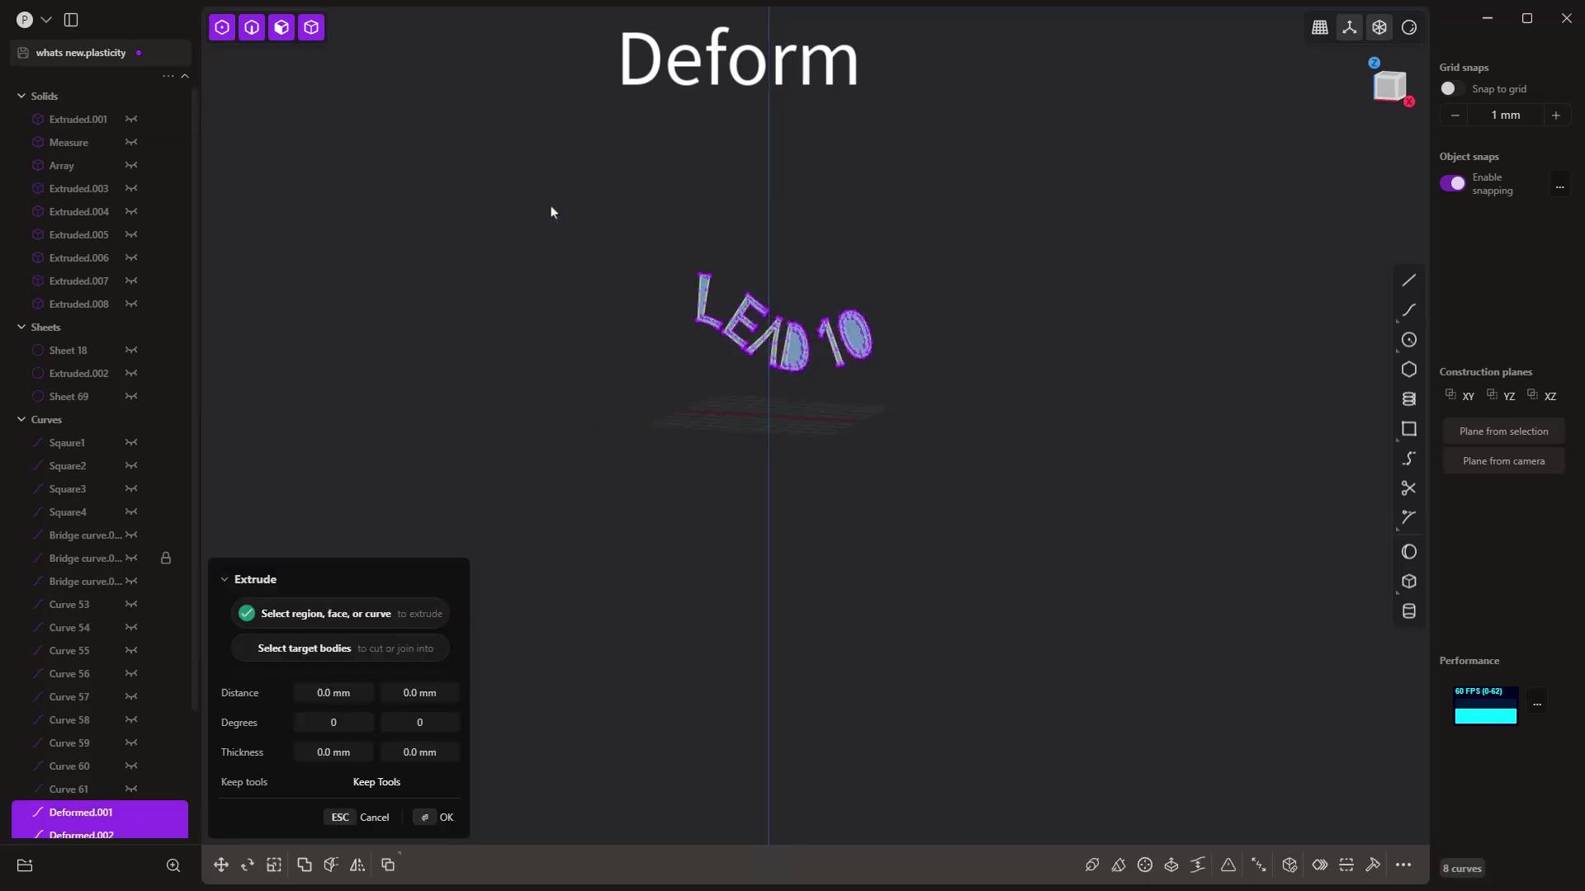
{"action": "key", "text": "Escape"}
{"action": "key", "text": "Delete"}
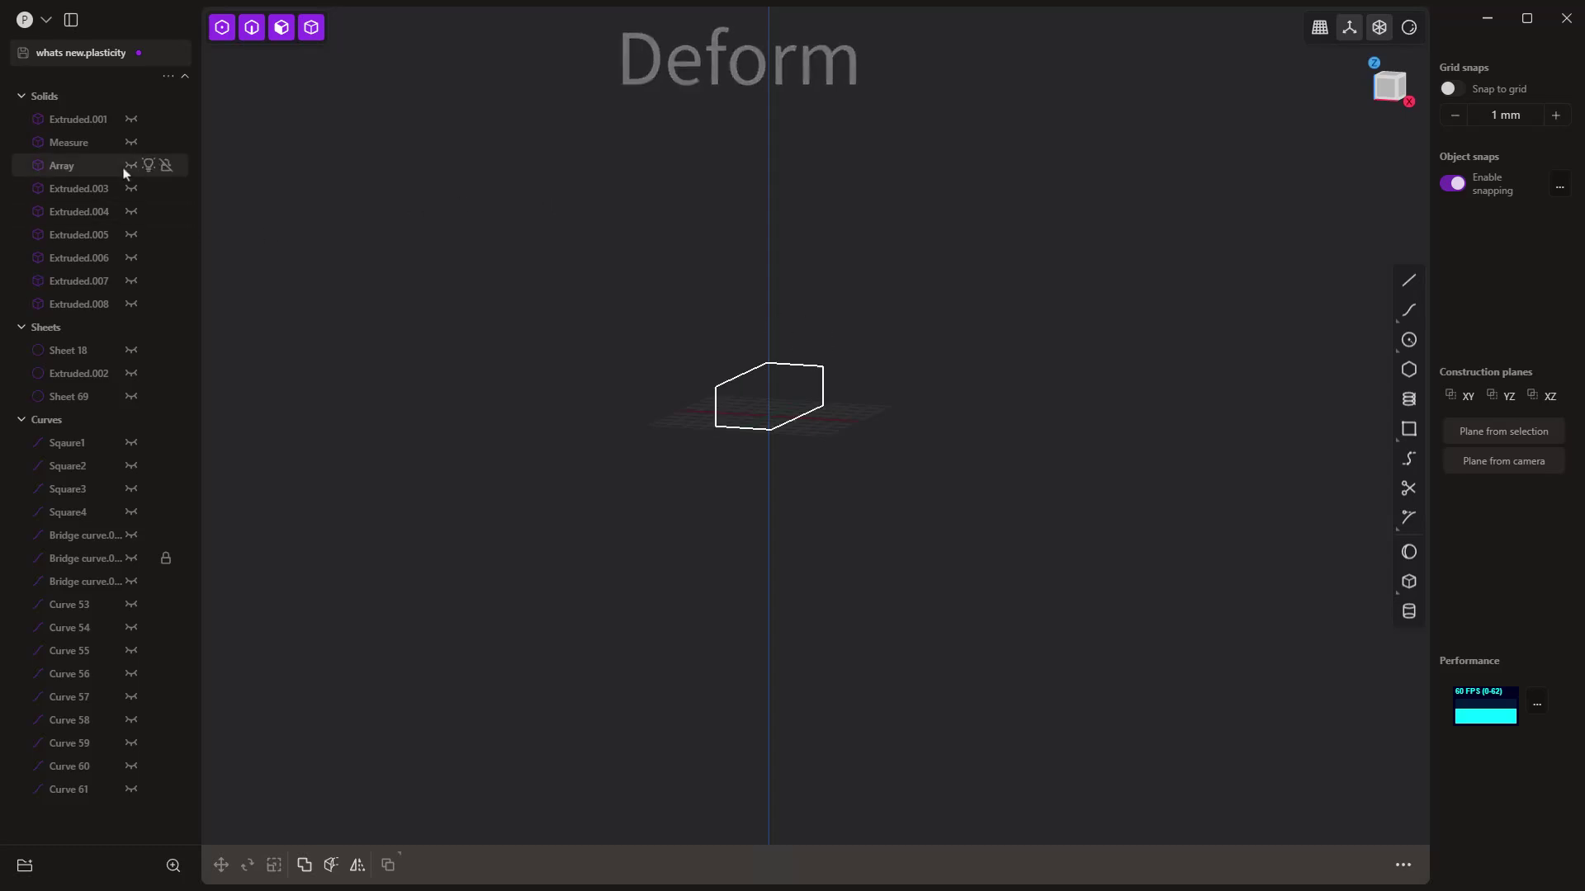
Show the Measure solid, the block with the cylinder on top, and bring it into close view
{"action": "left_click", "coordinate": [131, 142]}
{"action": "middle_click_drag", "start_coordinate": [621, 400], "coordinate": [713, 425]}
{"action": "scroll", "coordinate": [785, 403], "scroll_direction": "up", "scroll_amount": 4}
{"action": "scroll", "coordinate": [783, 400], "scroll_direction": "up", "scroll_amount": 6}
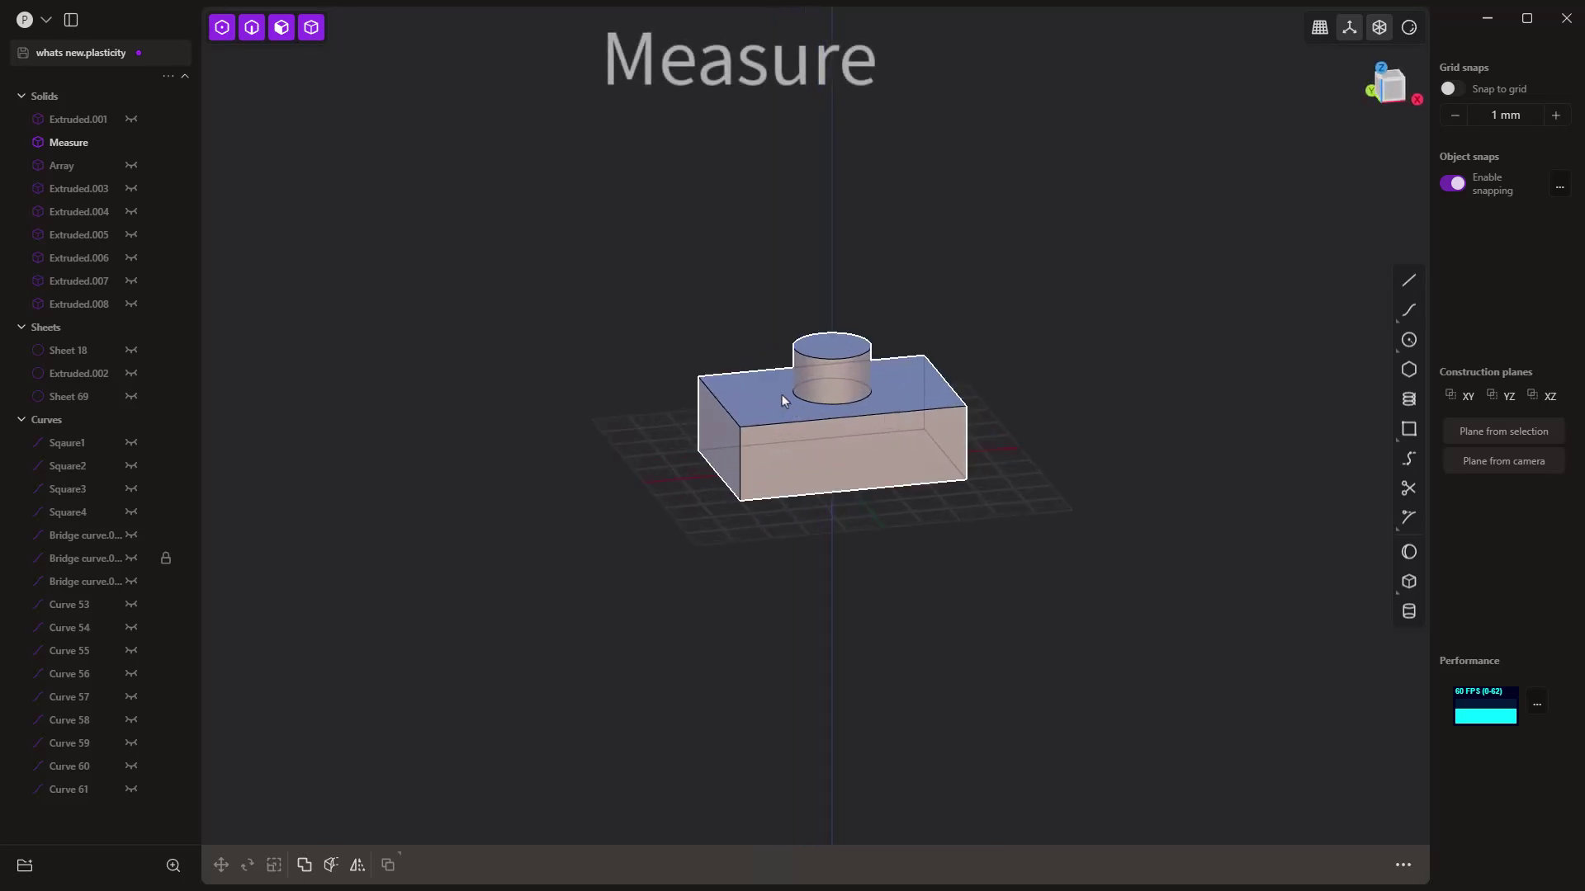
{"action": "scroll", "coordinate": [835, 356], "scroll_direction": "up", "scroll_amount": 4}
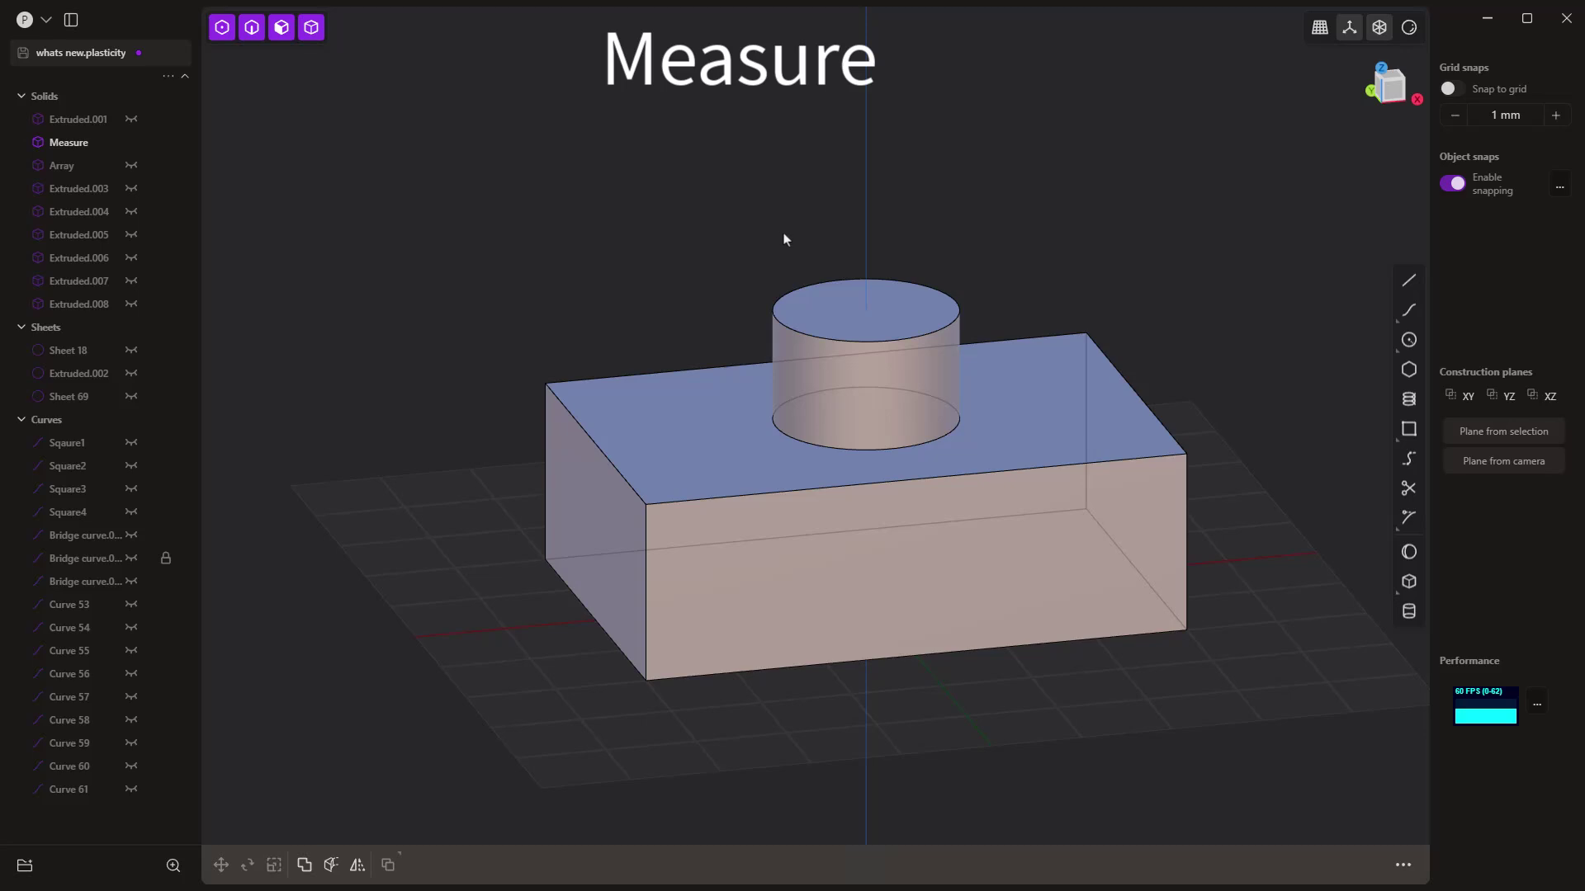
Add a measurement from the centre of the cylinder's top to the block's short upper edge, placing the dimension above the block
{"action": "type", "text": "fmea"}
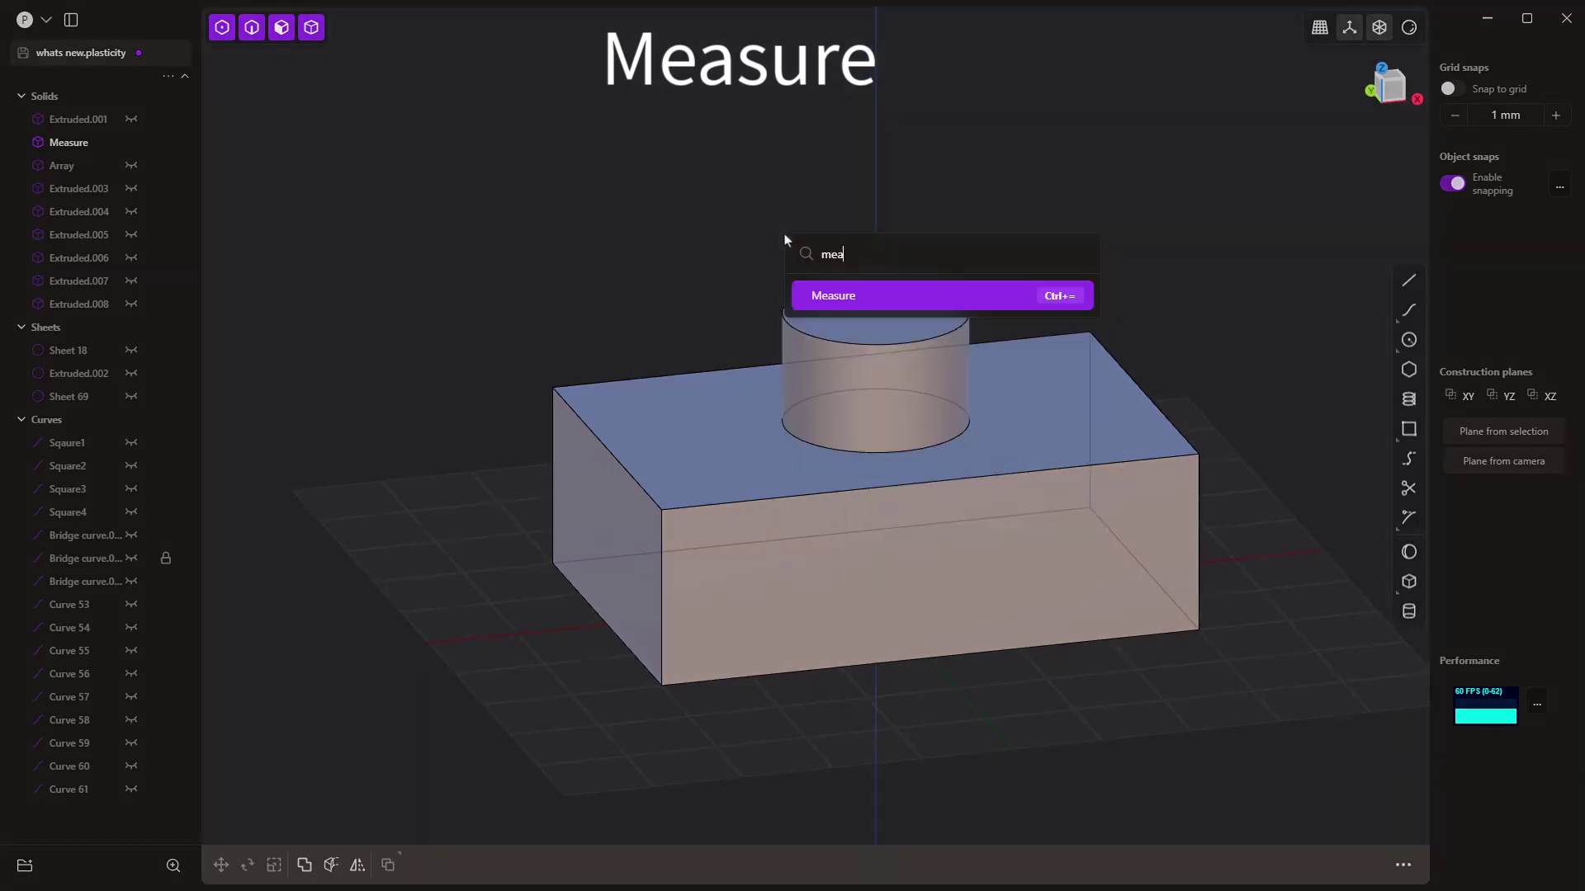
{"action": "key", "text": "Return"}
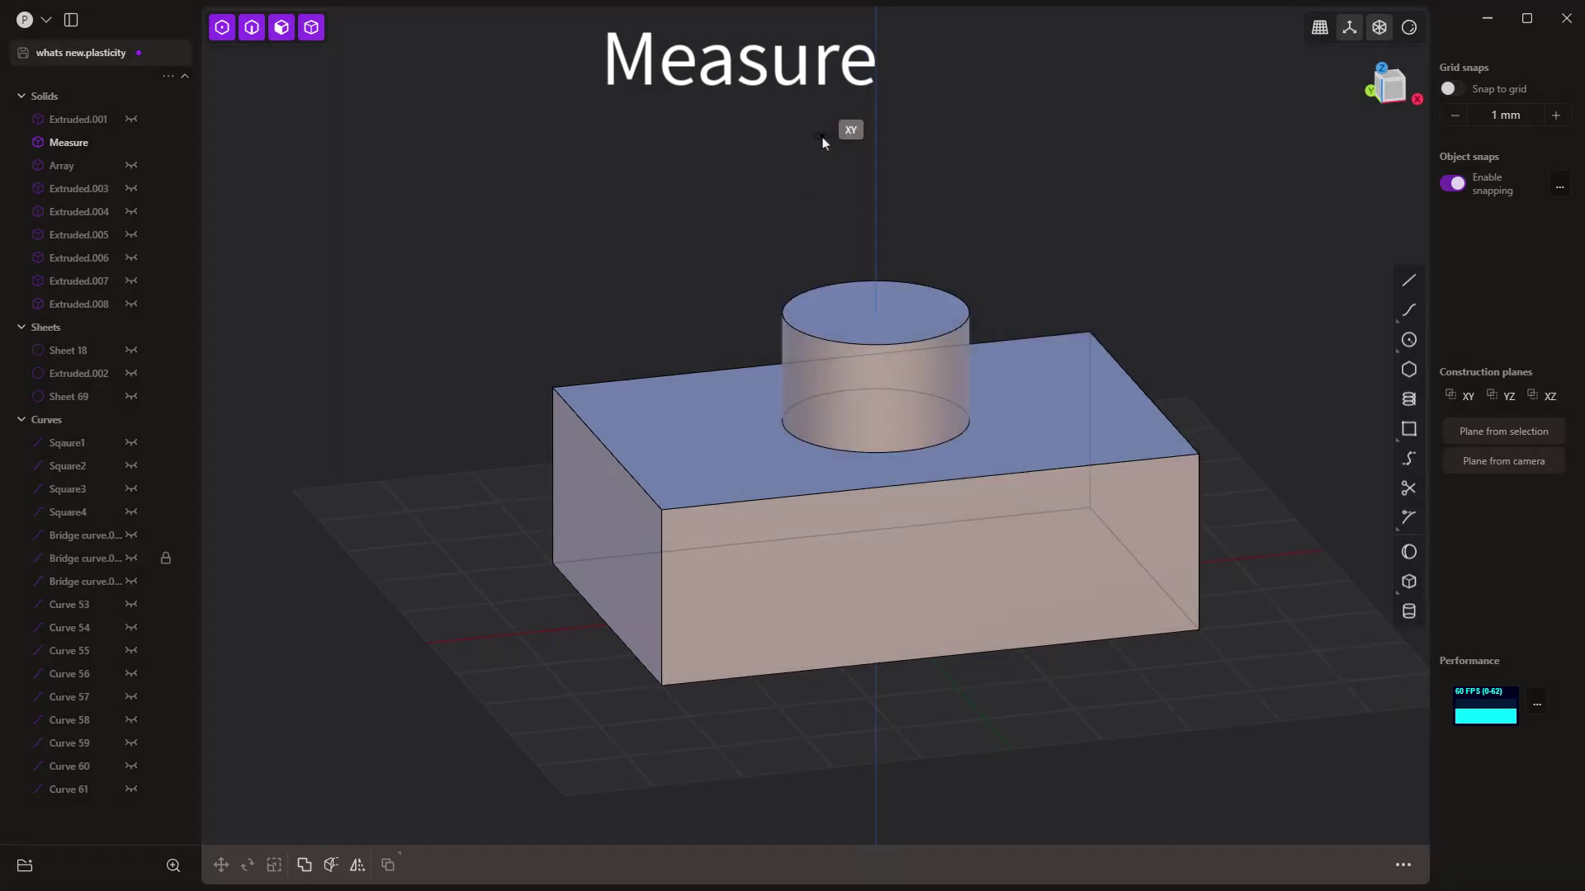
{"action": "left_click", "coordinate": [876, 313]}
{"action": "left_click", "coordinate": [592, 431]}
{"action": "left_click", "coordinate": [583, 333]}
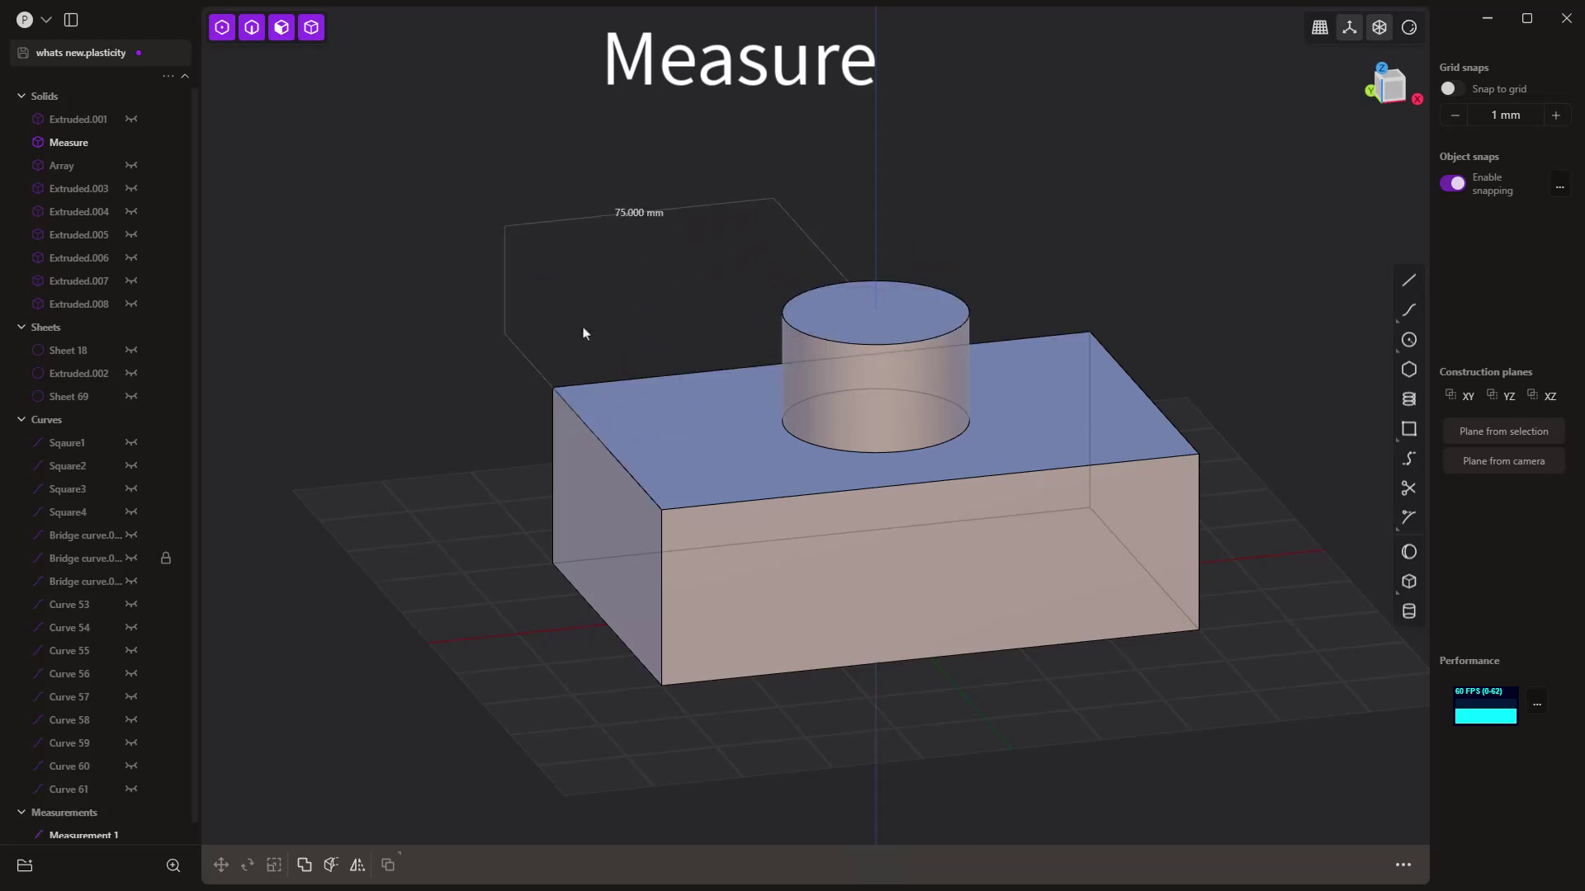
Move the cylinder's side face by -25 mm along the X axis
{"action": "middle_click_drag", "start_coordinate": [649, 325], "coordinate": [663, 328]}
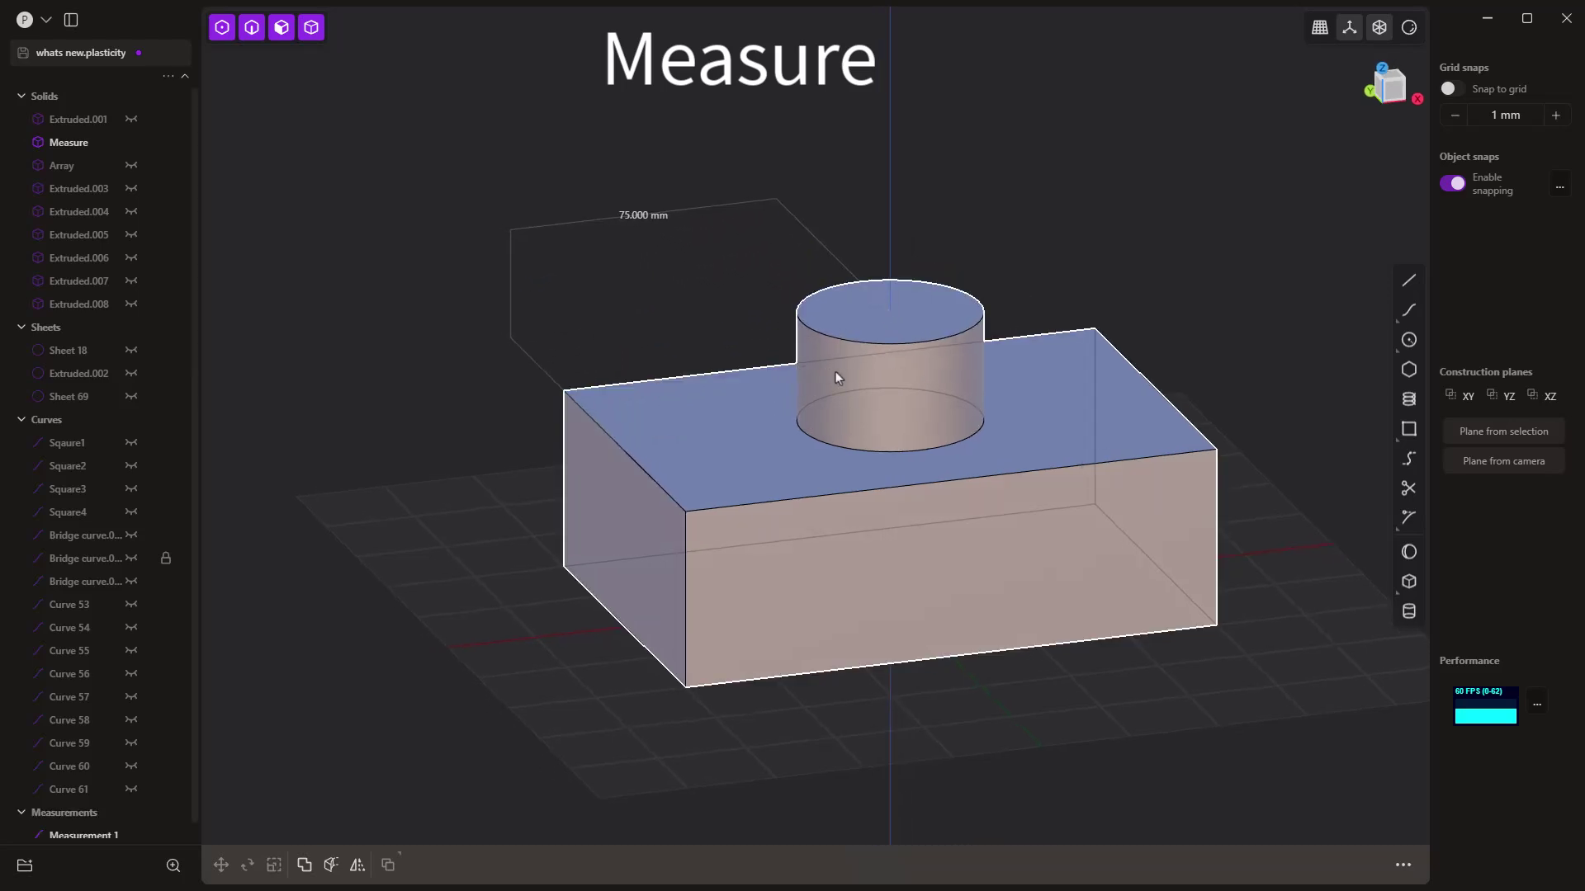
{"action": "left_click", "coordinate": [835, 378]}
{"action": "left_click", "coordinate": [847, 375]}
{"action": "key", "text": "g"}
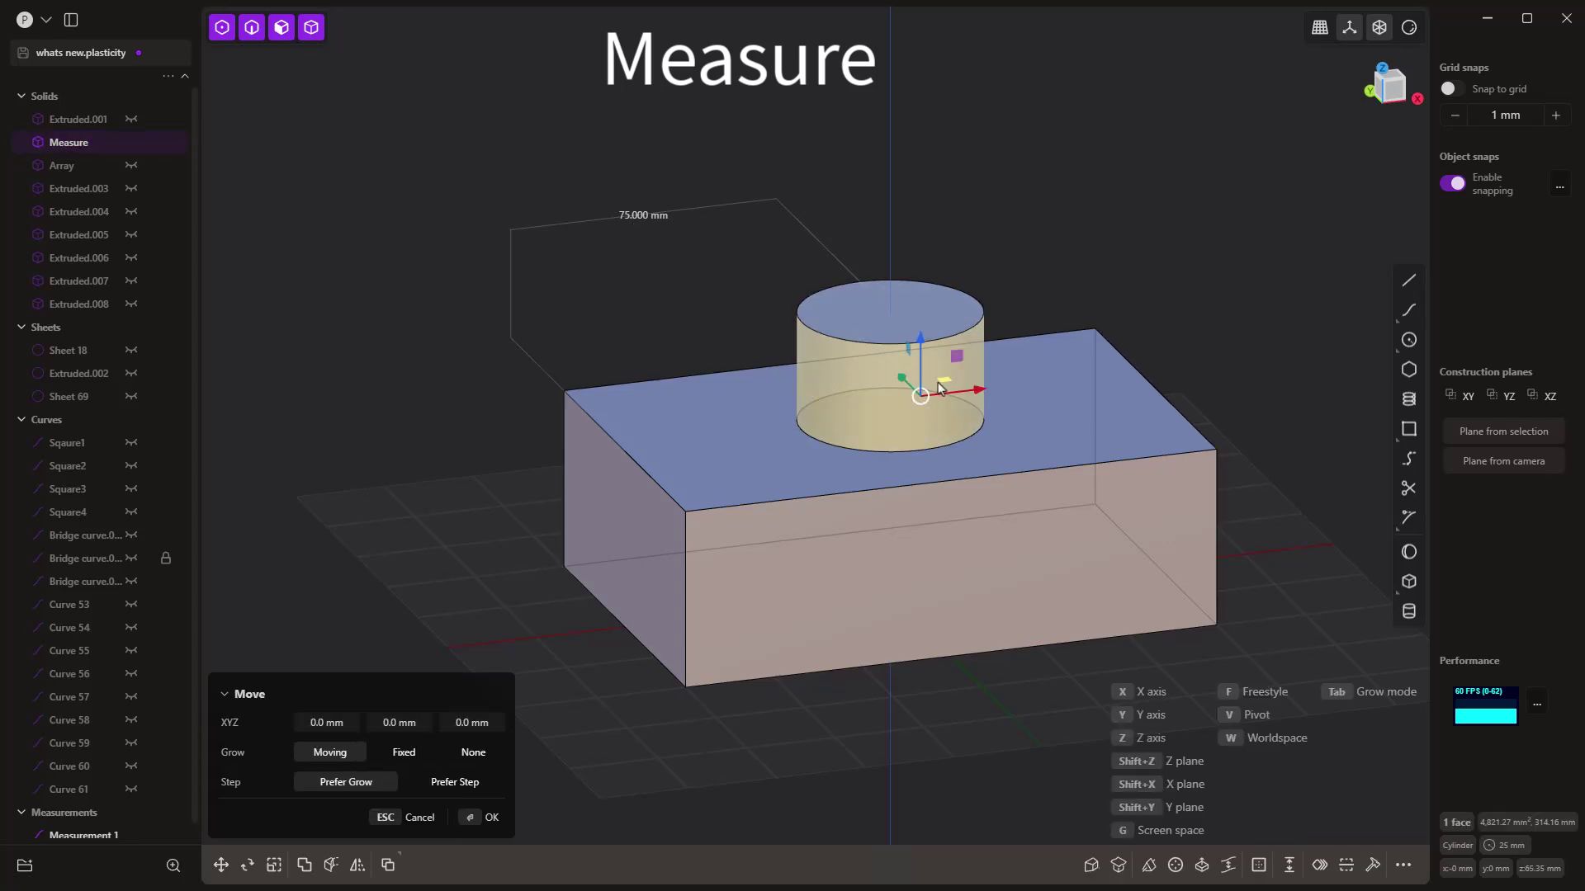
{"action": "left_click_drag", "start_coordinate": [978, 397], "coordinate": [948, 406]}
{"action": "left_click", "coordinate": [337, 723]}
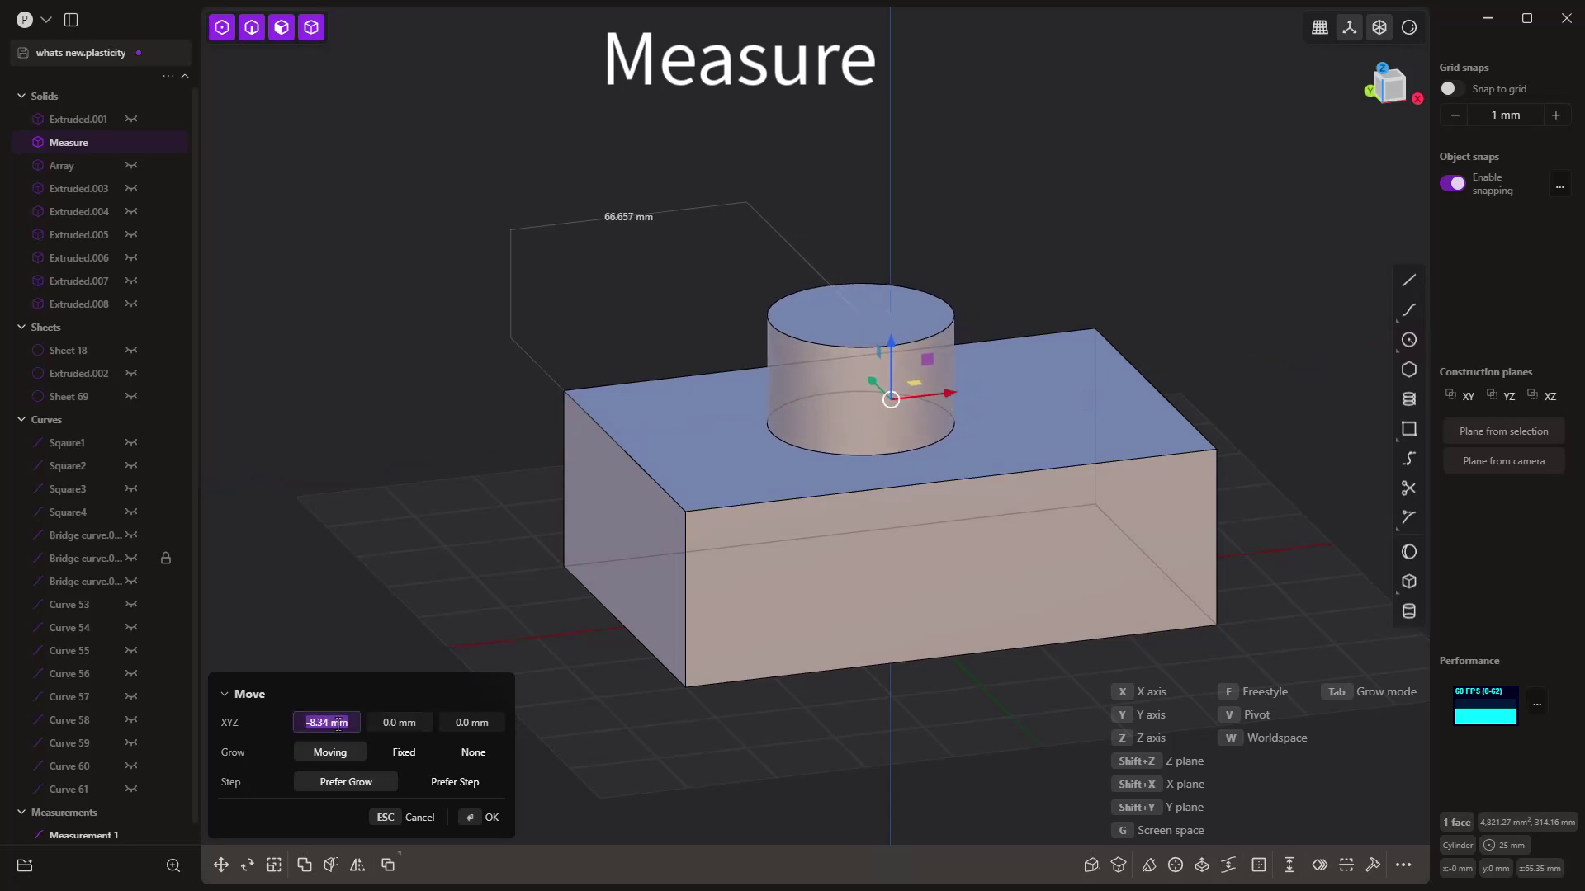
{"action": "type", "text": "-25"}
{"action": "key", "text": "Return"}
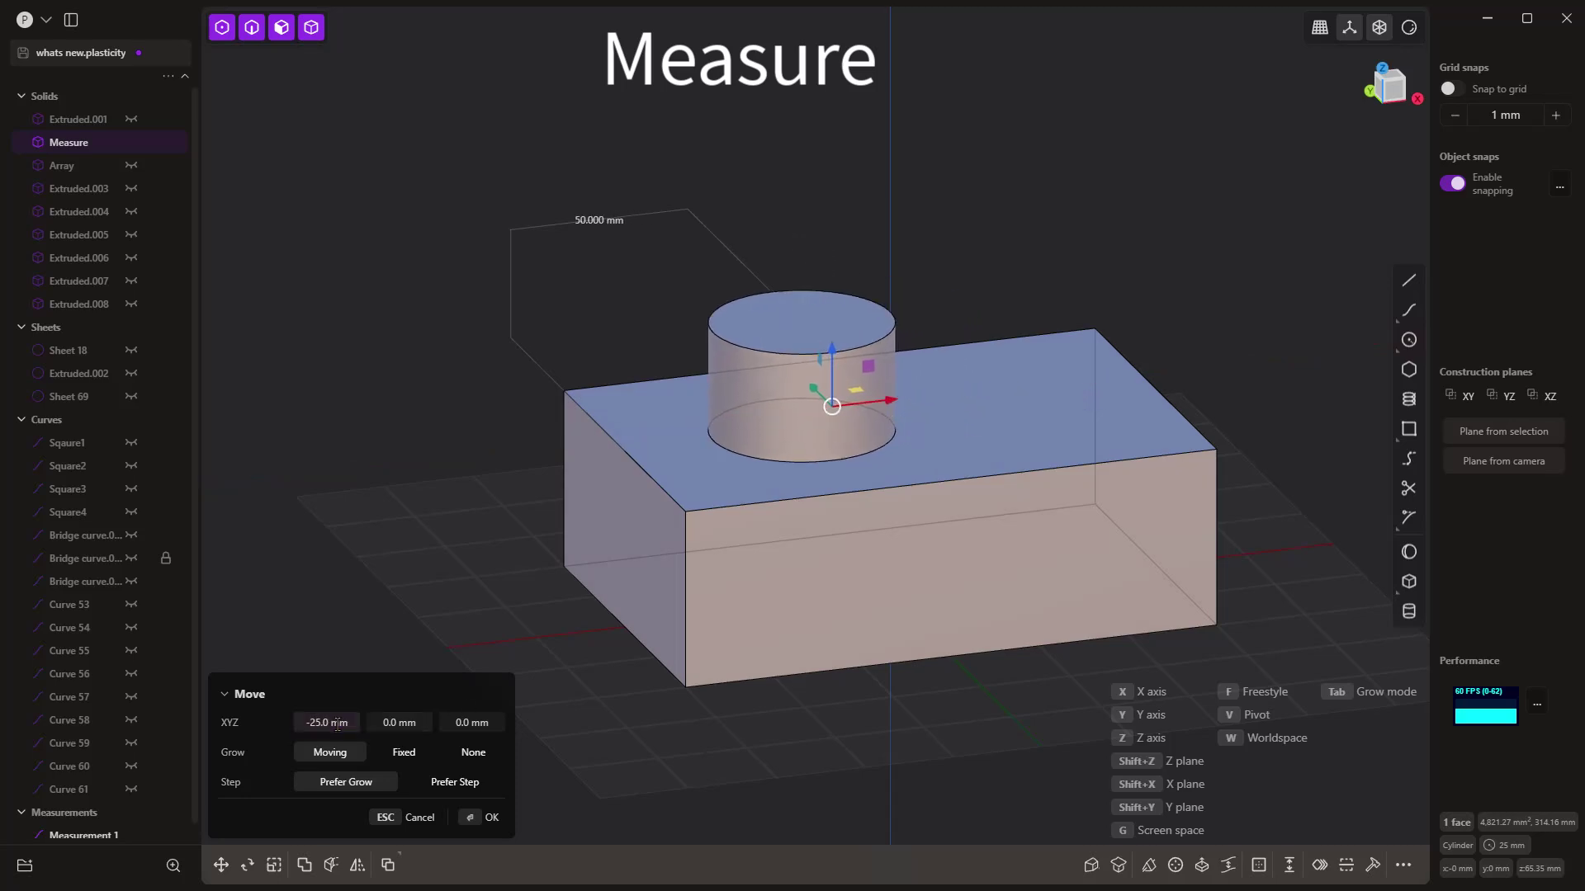
{"action": "key", "text": "Return"}
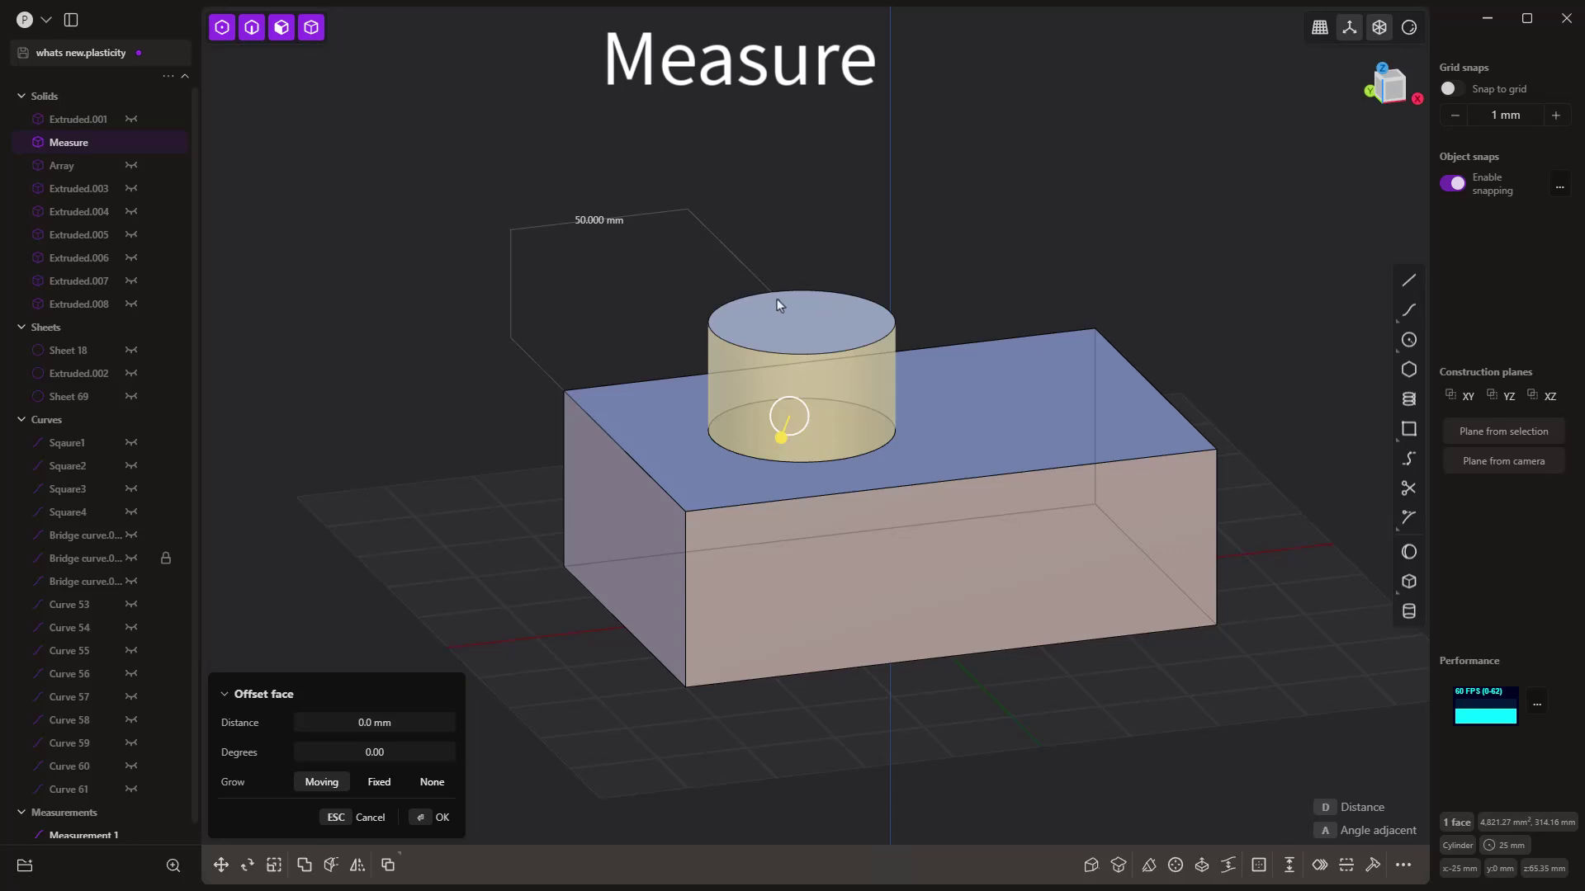
Select the cylinder's top and side faces and set their measured distance from the block's short edge to 82.5 mm
{"action": "left_click", "coordinate": [795, 278]}
{"action": "left_click", "coordinate": [813, 306]}
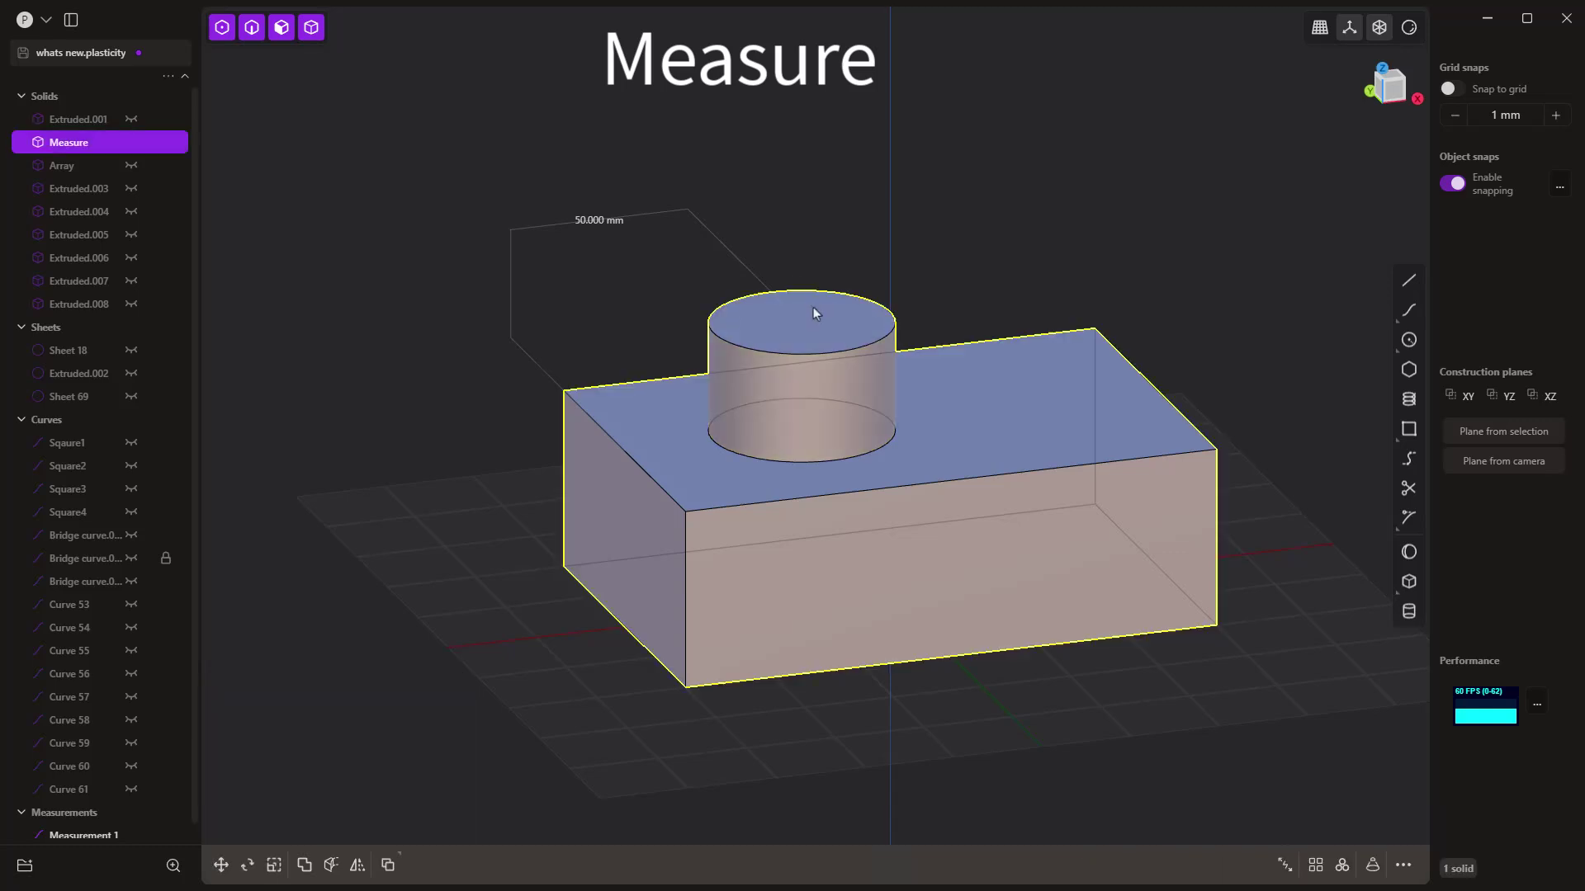
{"action": "left_click", "coordinate": [818, 309]}
{"action": "left_click", "coordinate": [843, 373], "text": "shift"}
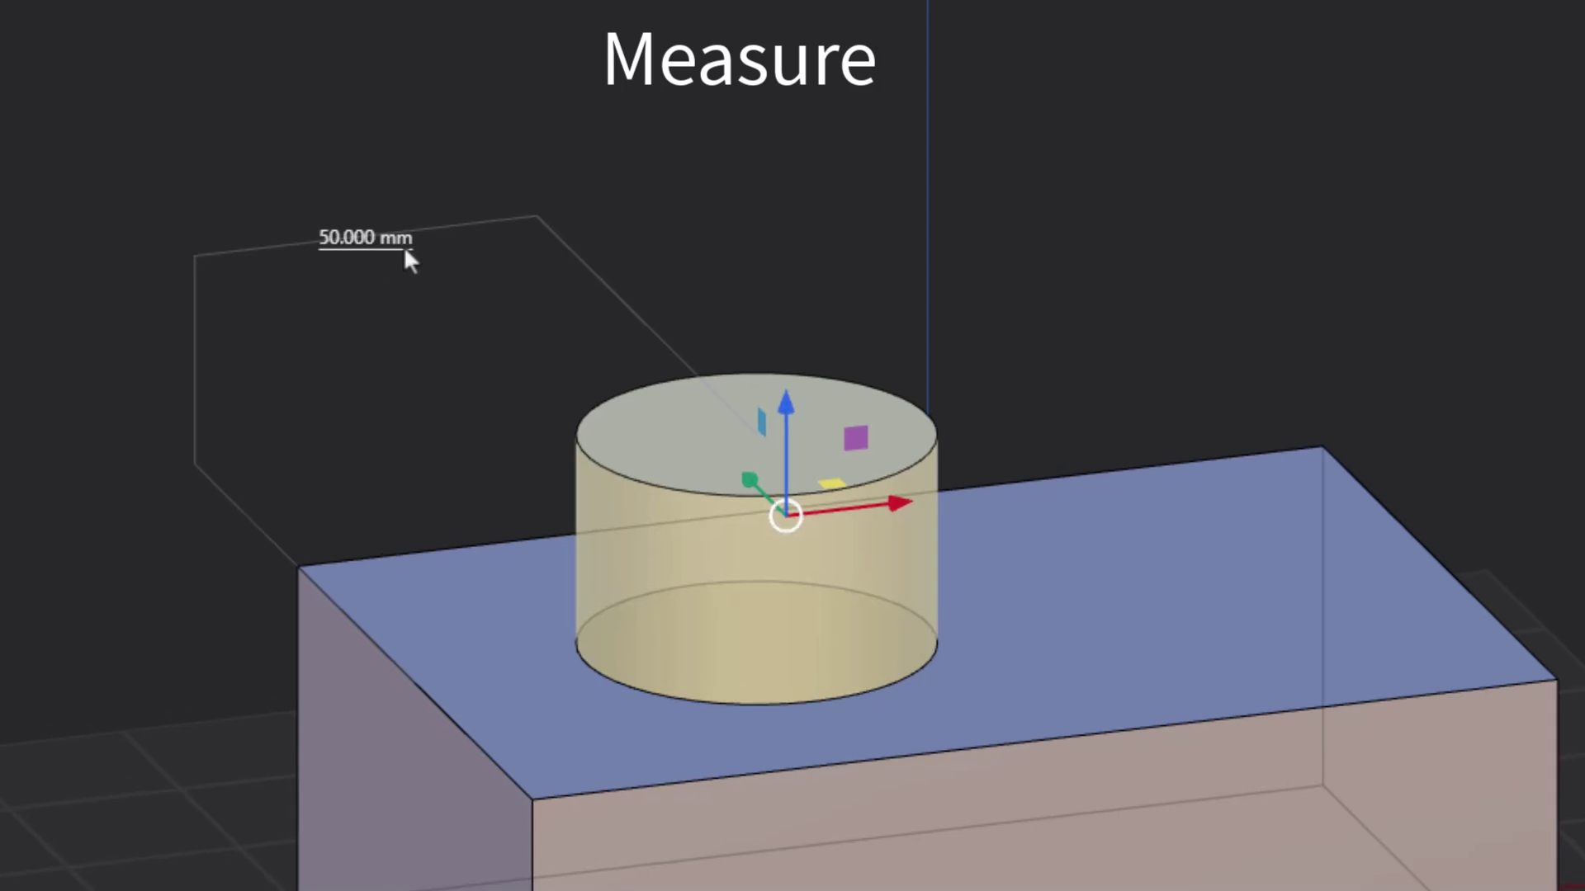
{"action": "left_click", "coordinate": [357, 236]}
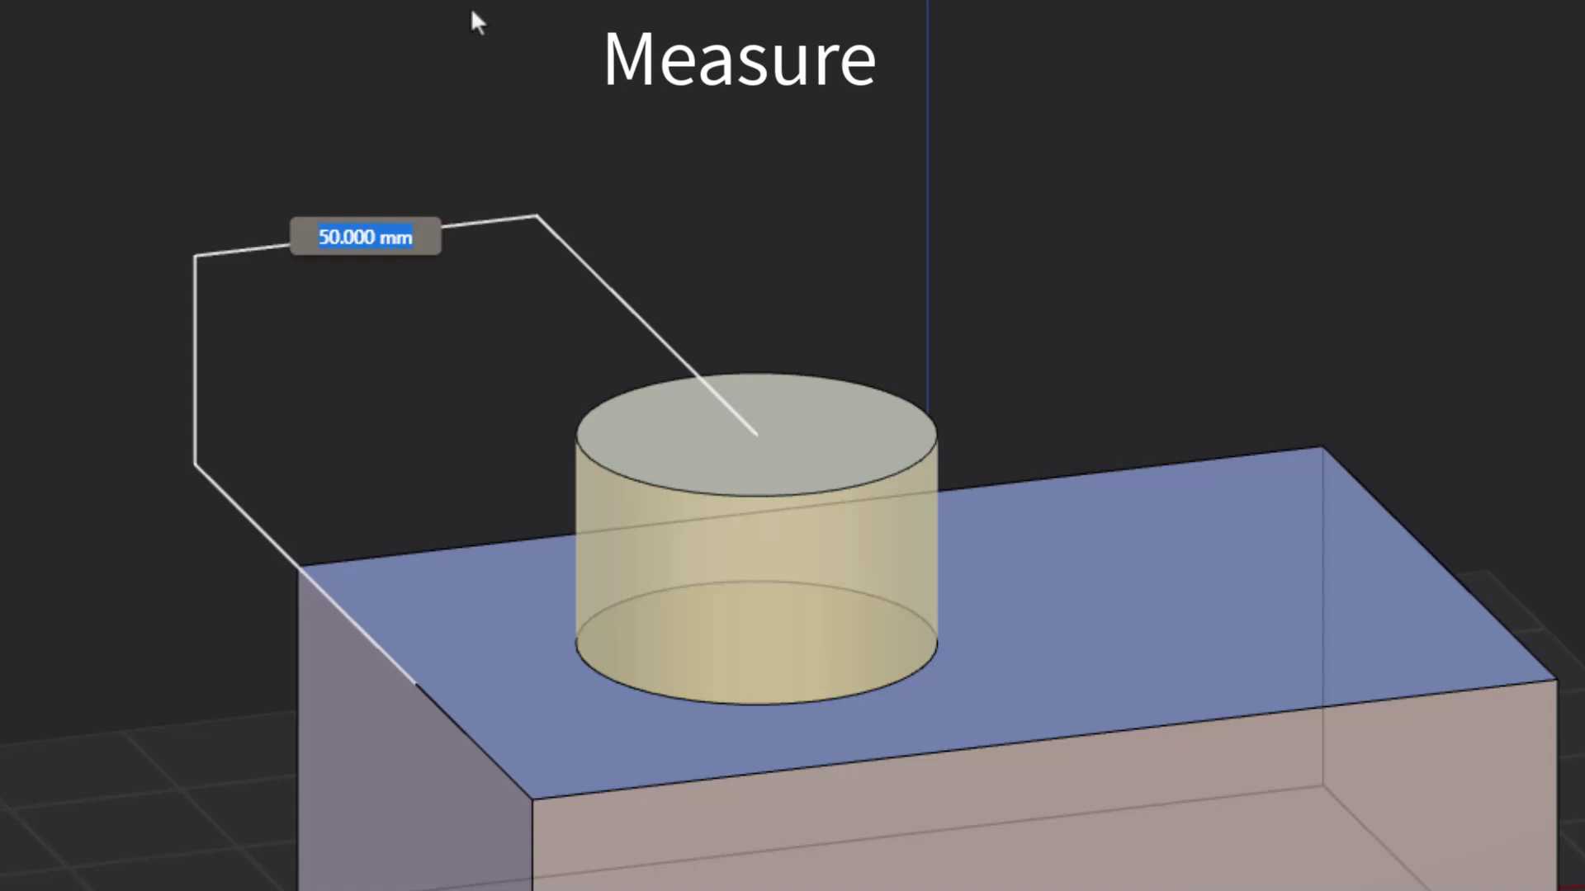
{"action": "type", "text": "82.5"}
{"action": "key", "text": "Return"}
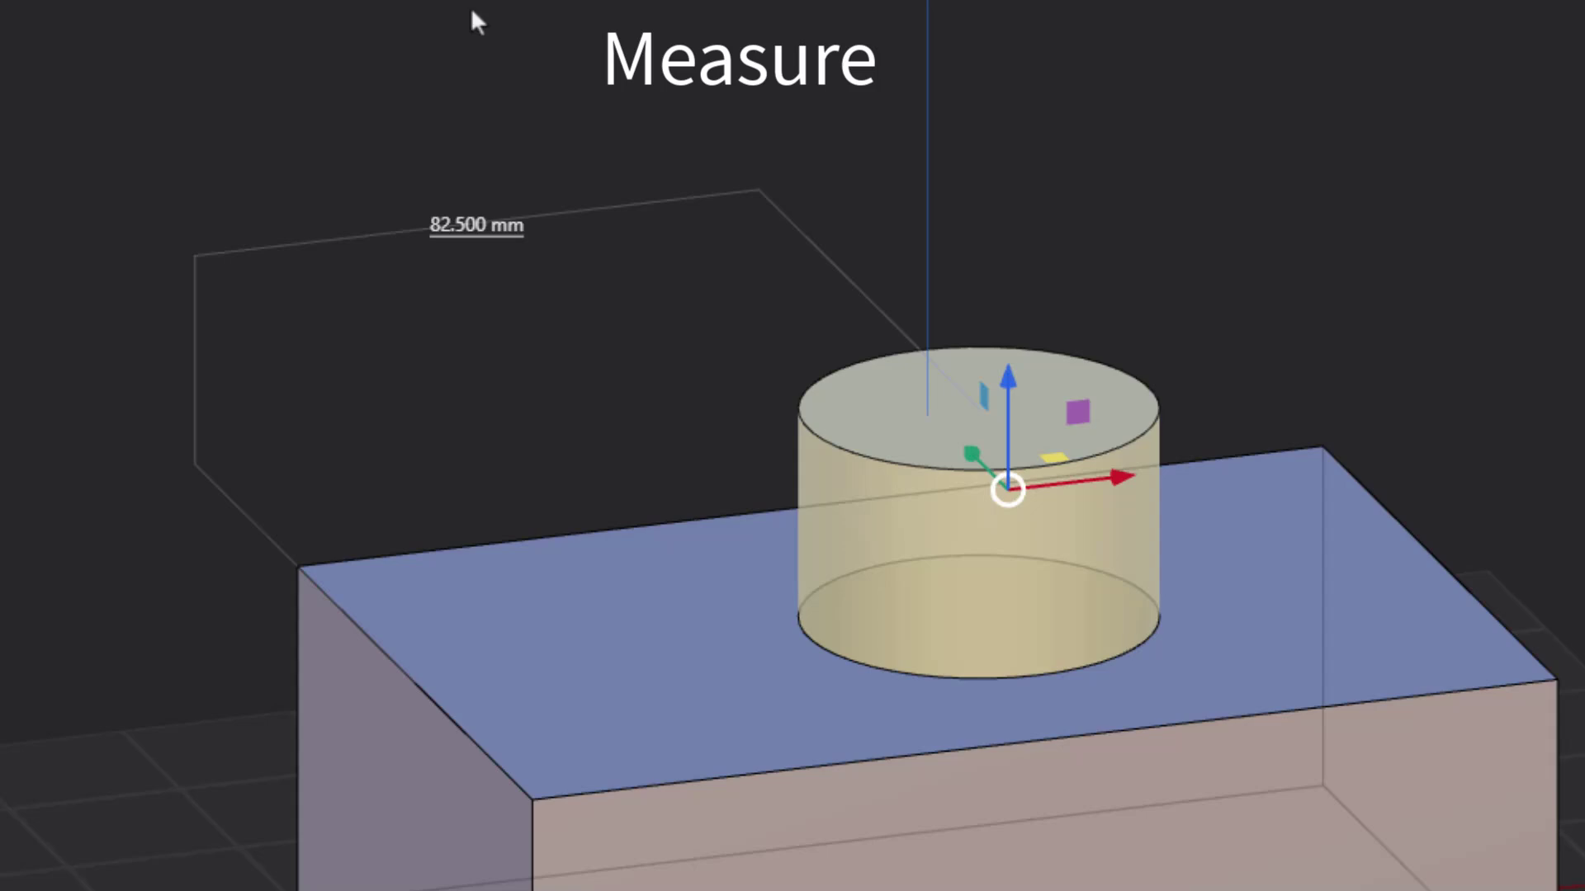
Set the cylinder's measured distance from the block's short edge to 10 mm and clear the selection
{"action": "left_click", "coordinate": [474, 221]}
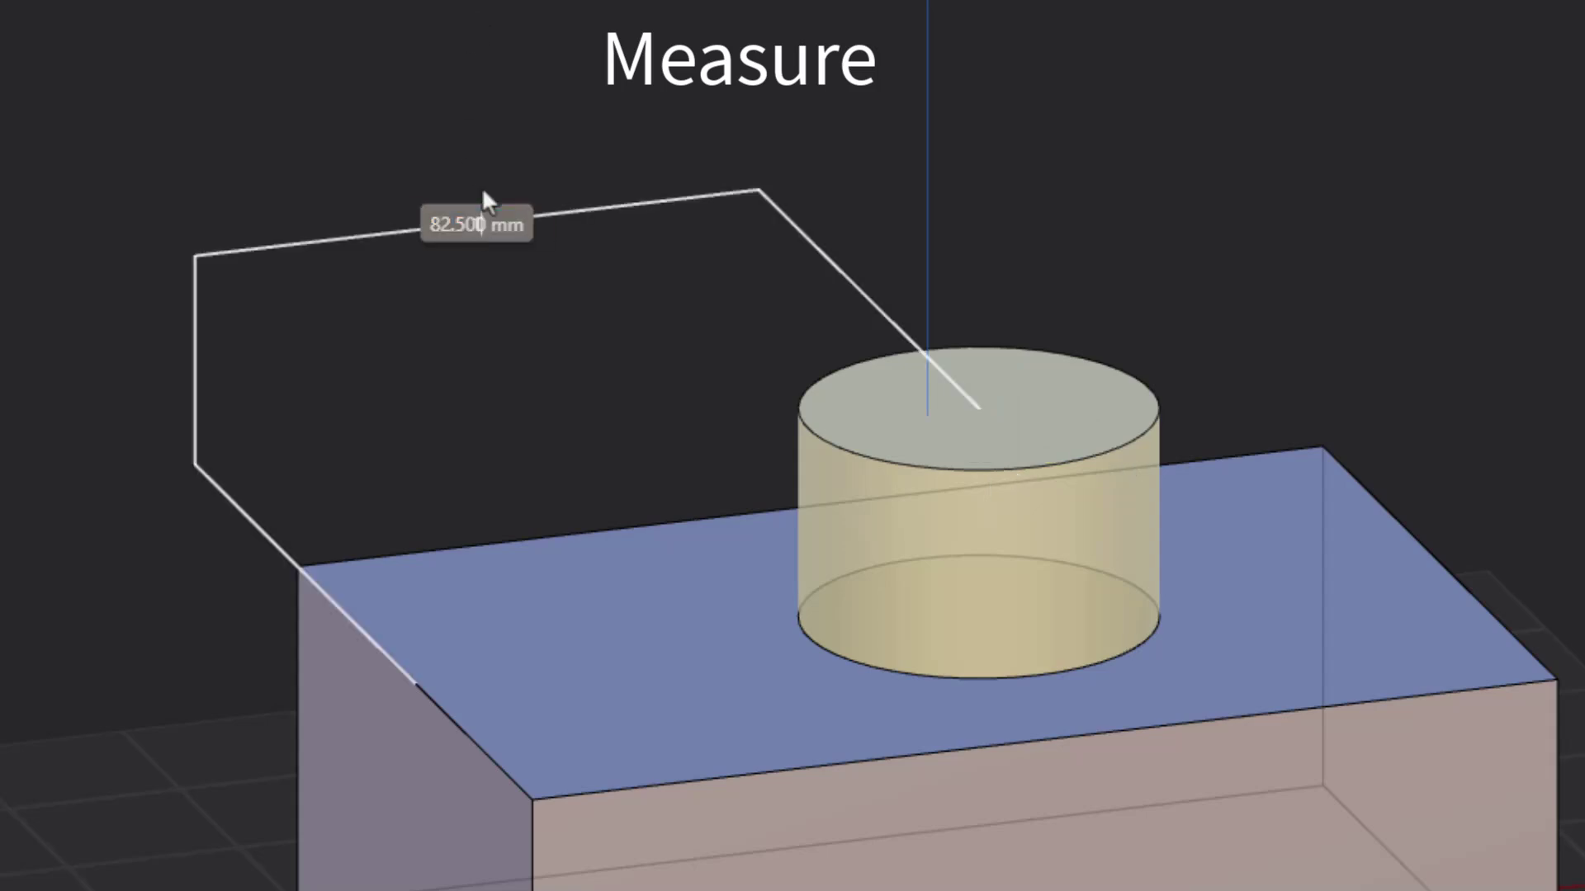
{"action": "type", "text": "10"}
{"action": "key", "text": "Return"}
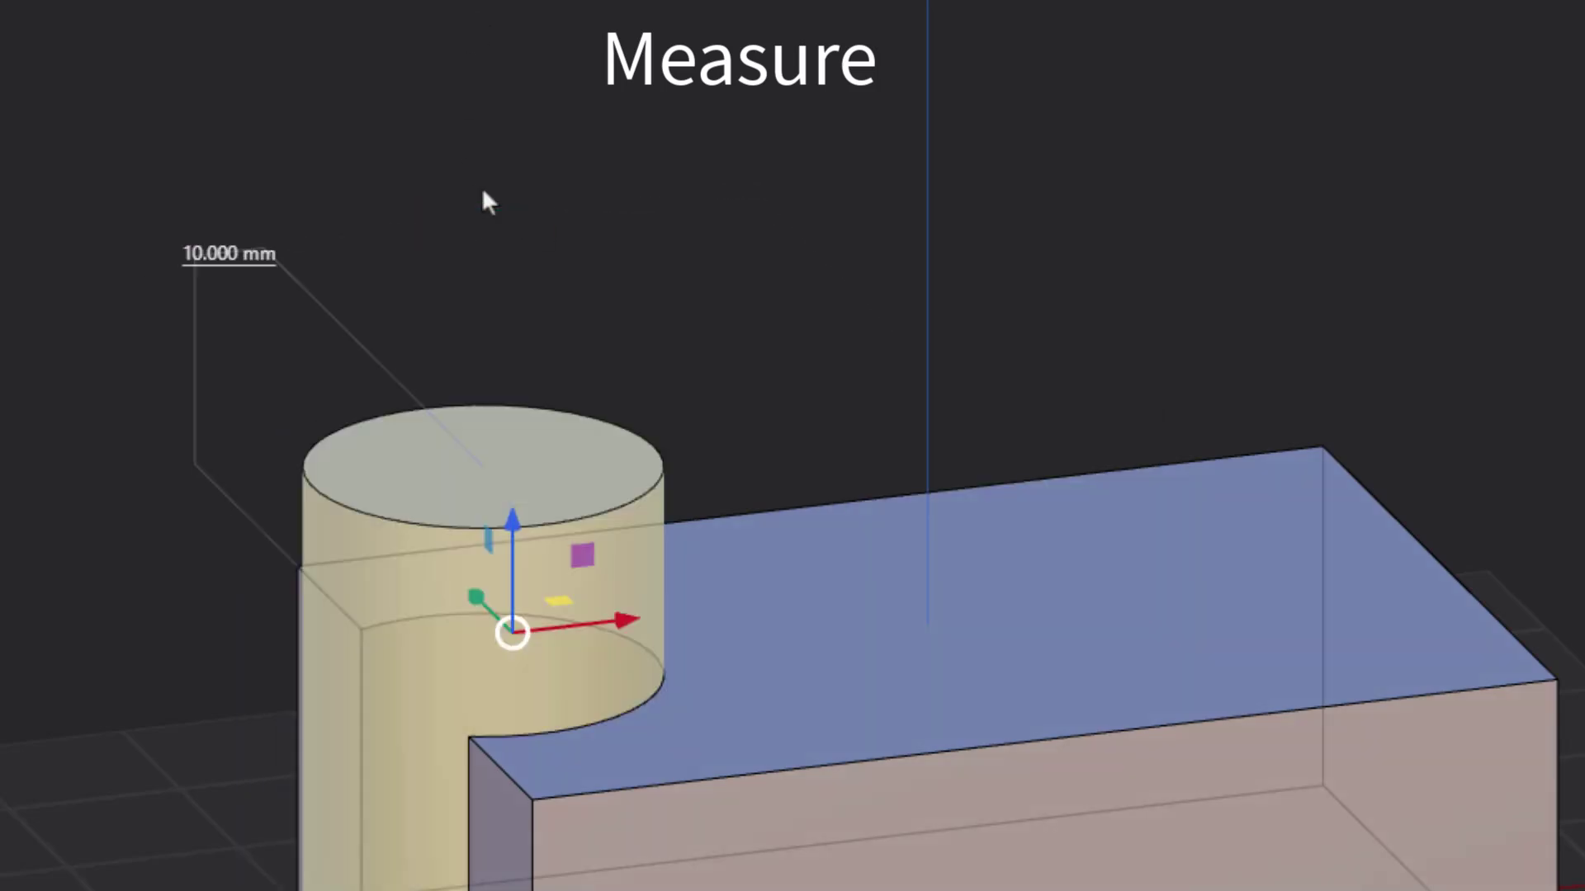
{"action": "key", "text": "Return"}
{"action": "left_click", "coordinate": [490, 203]}
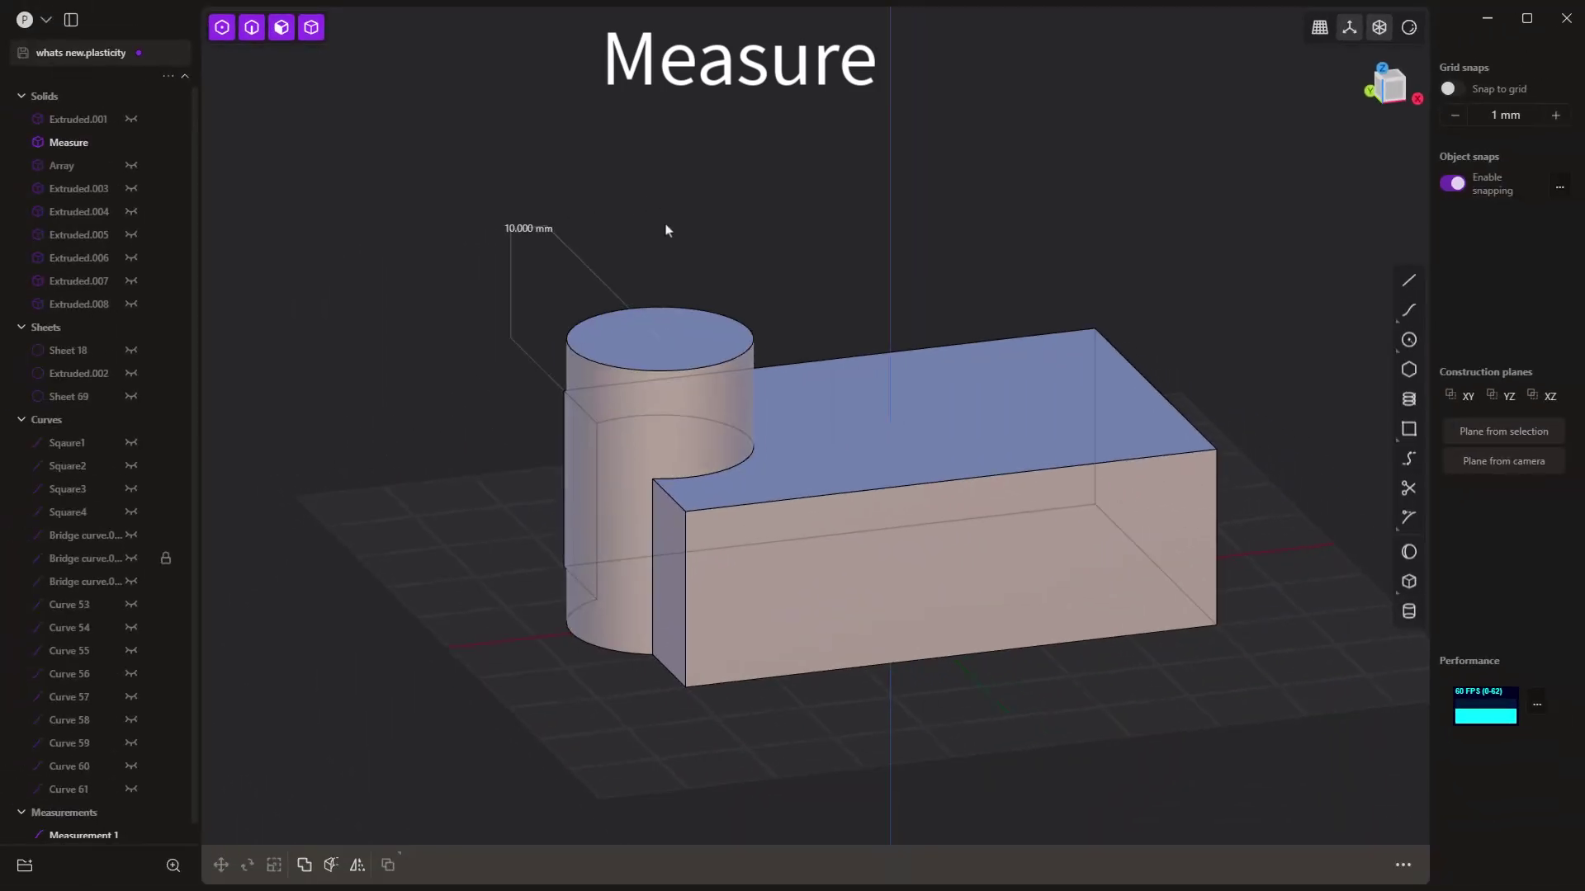
Hide the Measure solid and show the Array solid, the block with a single hole, facing its long side
{"action": "mouse_move", "coordinate": [667, 229]}
{"action": "middle_mouse_down"}
{"action": "mouse_move", "coordinate": [697, 226]}
{"action": "mouse_move", "coordinate": [658, 229]}
{"action": "middle_mouse_up"}
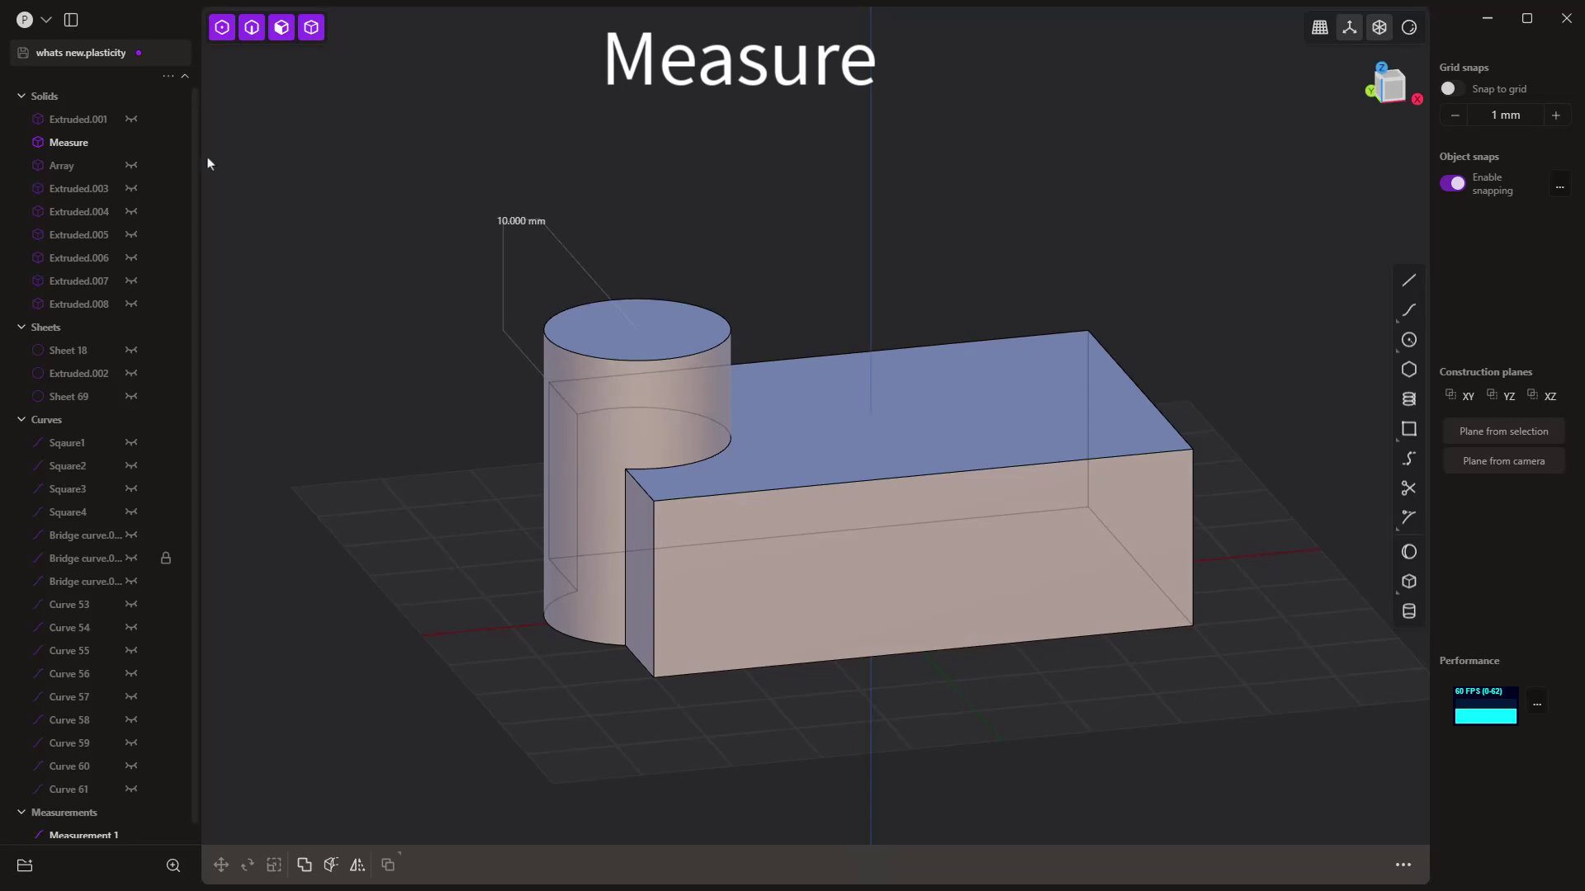
{"action": "left_click", "coordinate": [131, 142]}
{"action": "left_click", "coordinate": [132, 165]}
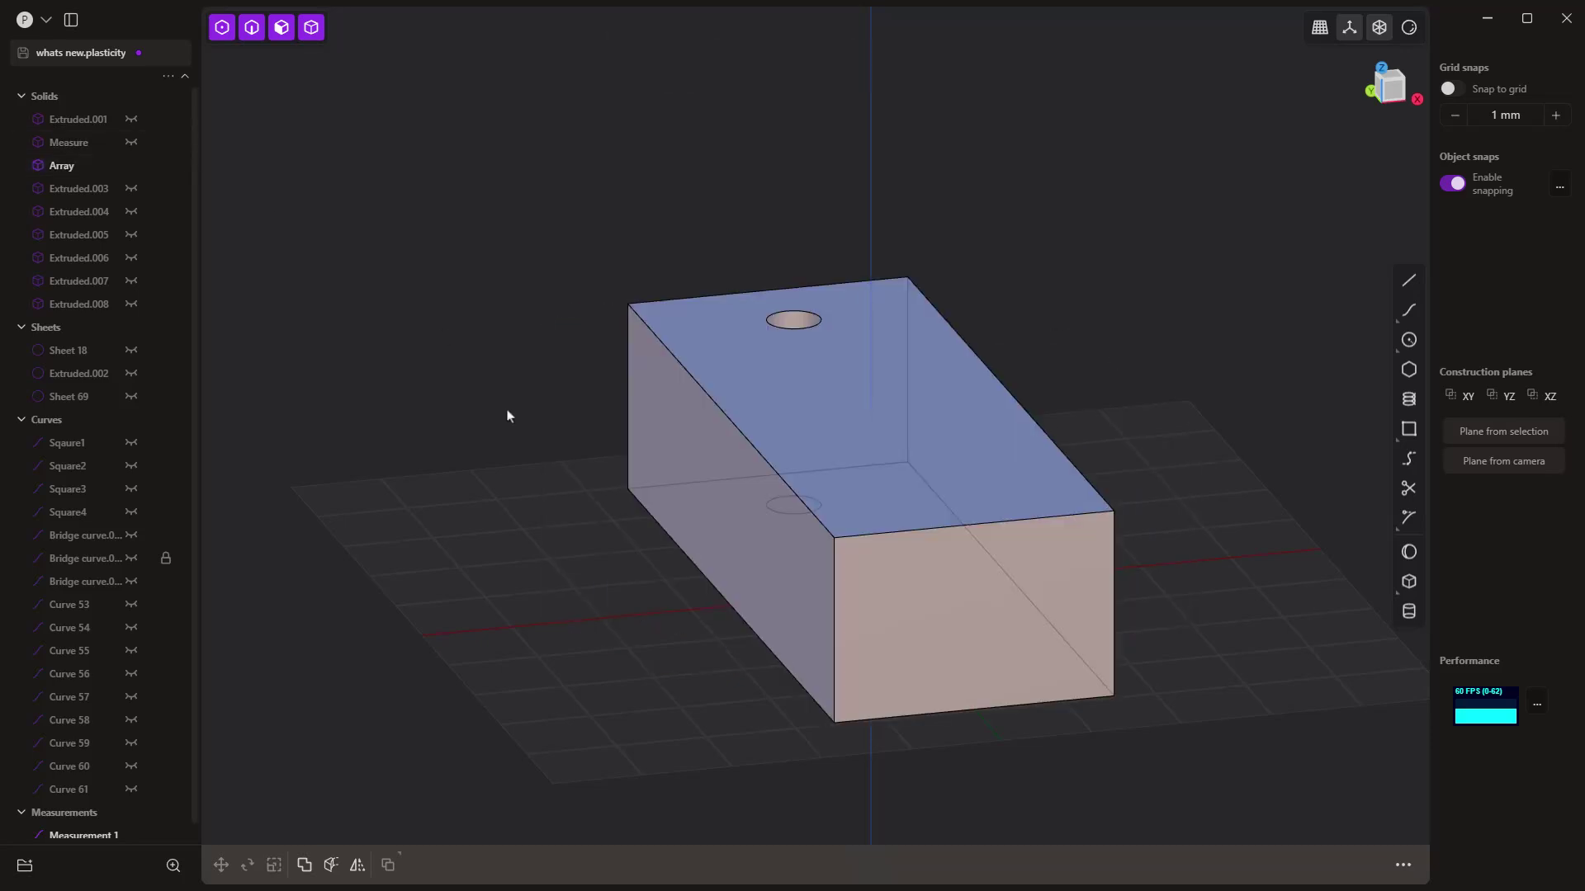
{"action": "middle_click_drag", "start_coordinate": [507, 415], "coordinate": [705, 374]}
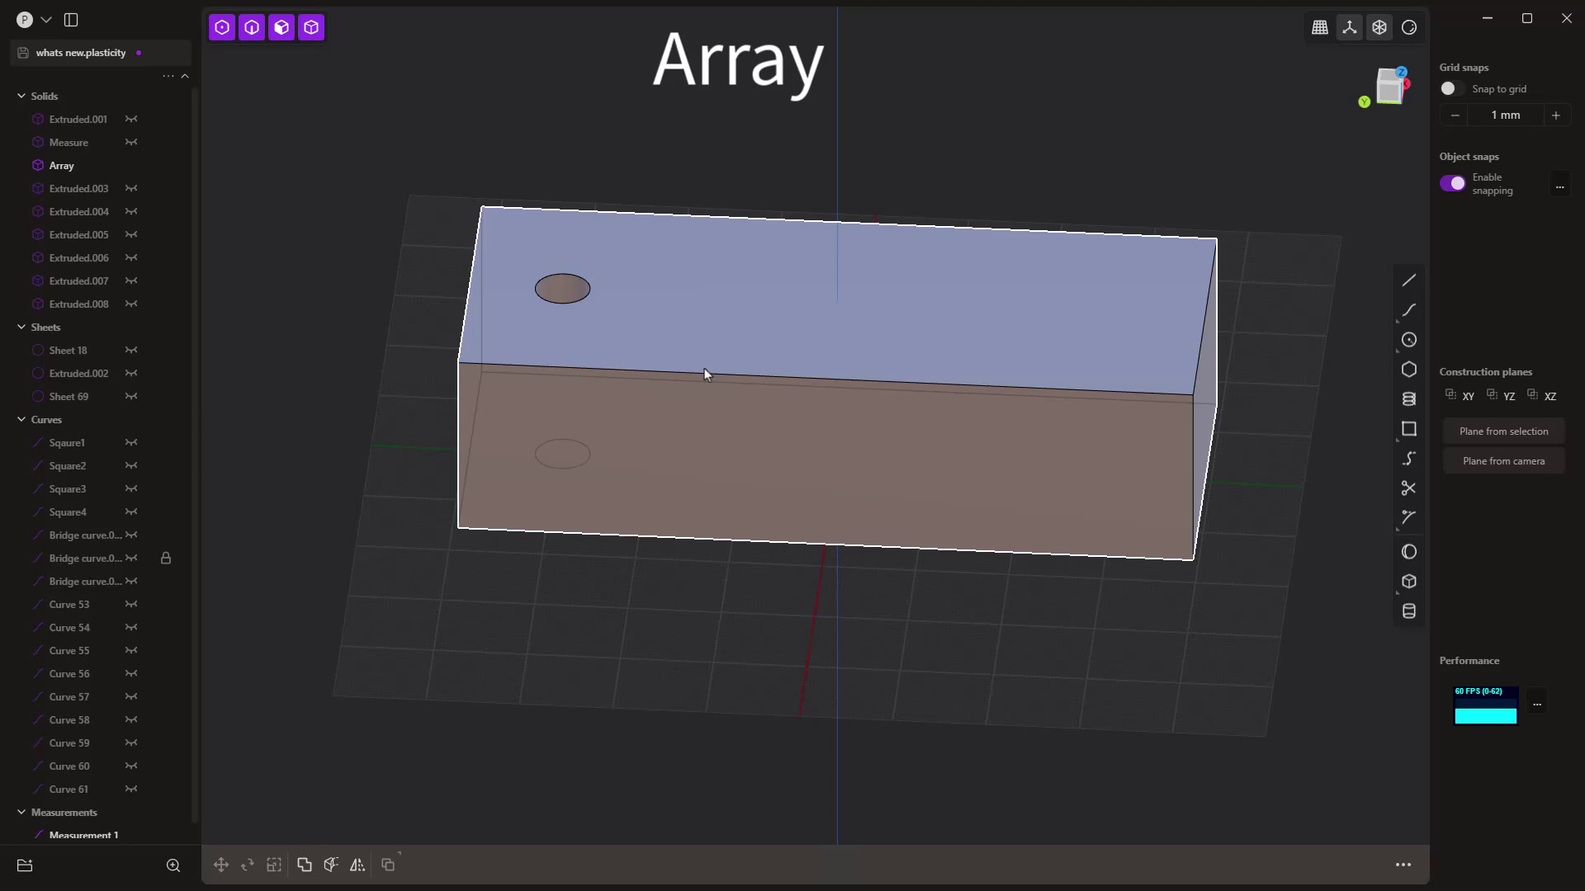
Create a rectangular array of the hole's inner face with 8 copies along the block's length, over an extent of 158.36 mm
{"action": "left_click", "coordinate": [570, 291]}
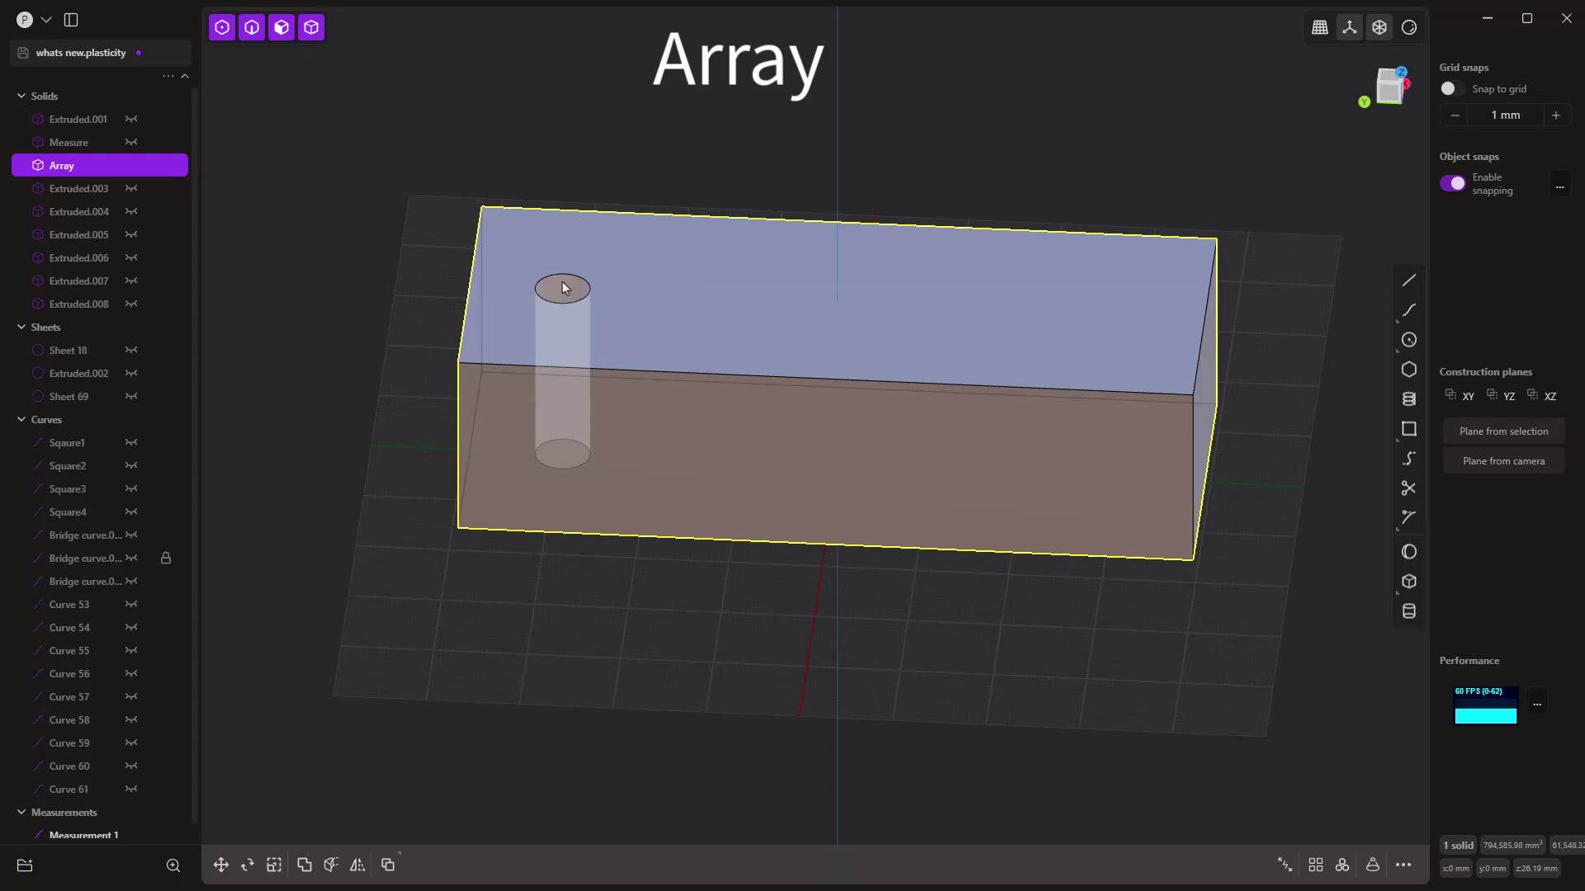
{"action": "left_click", "coordinate": [563, 287]}
{"action": "key", "text": "o"}
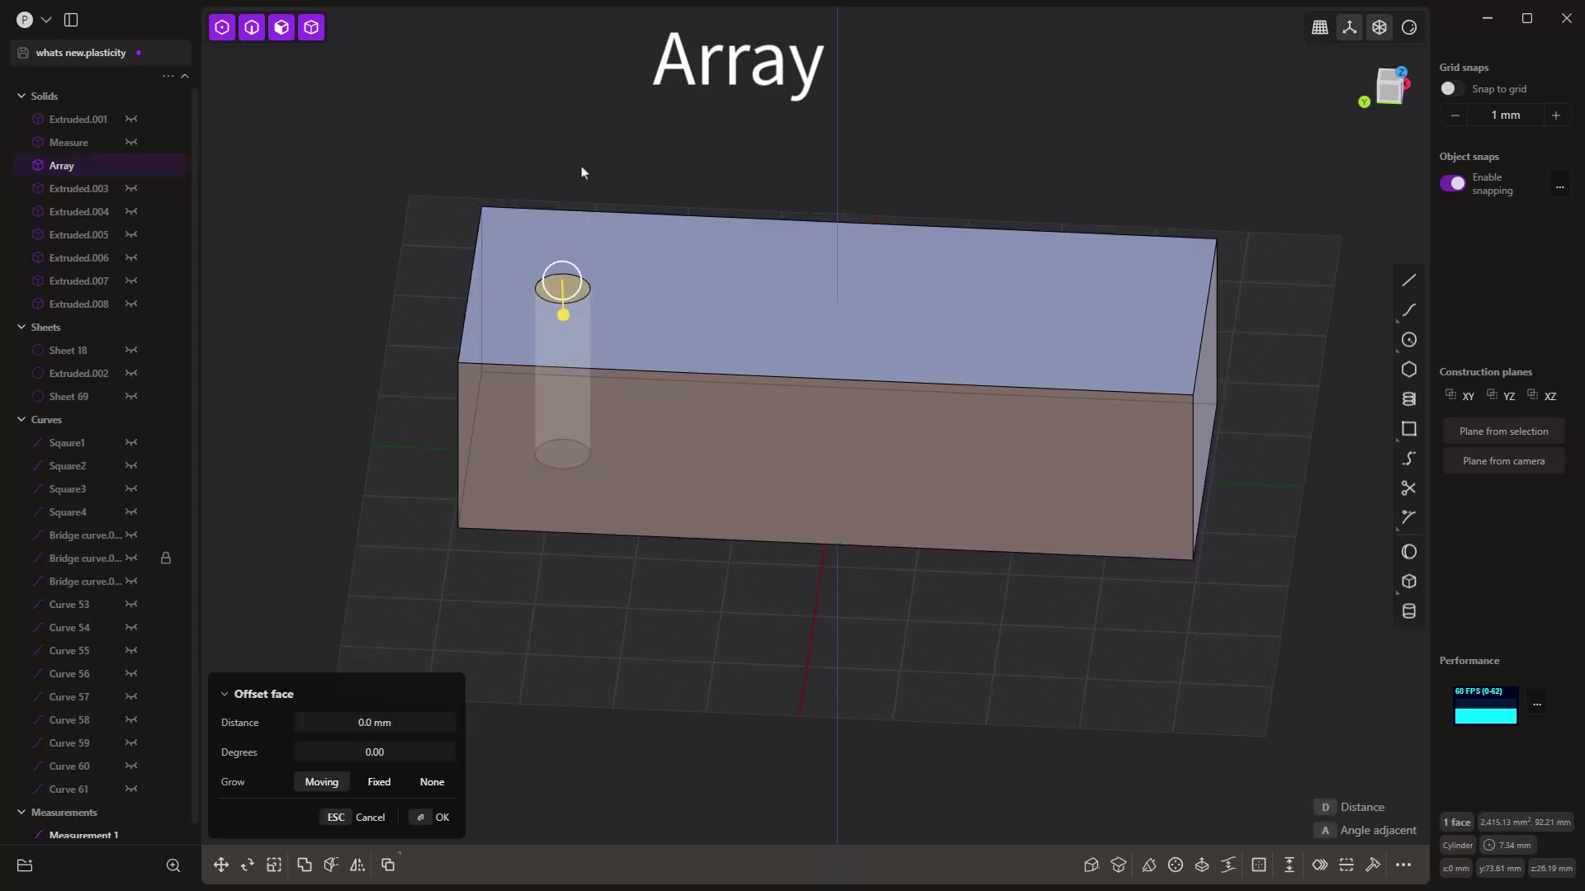
{"action": "key", "text": "F3"}
{"action": "type", "text": "w"}
{"action": "key", "text": "BackSpace"}
{"action": "type", "text": "arr"}
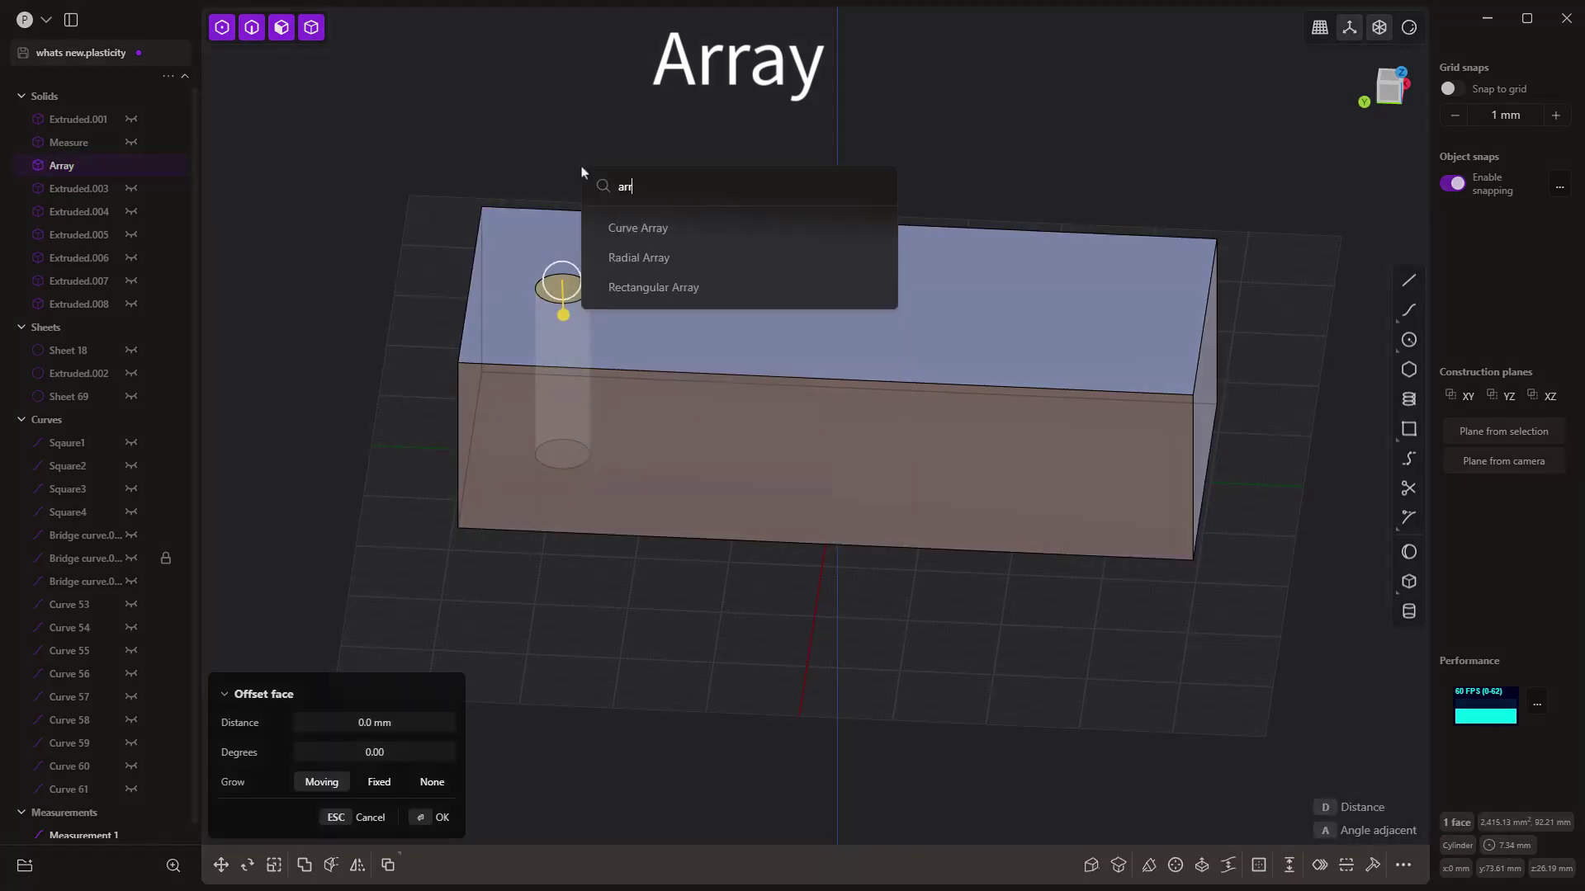
{"action": "left_click", "coordinate": [660, 287]}
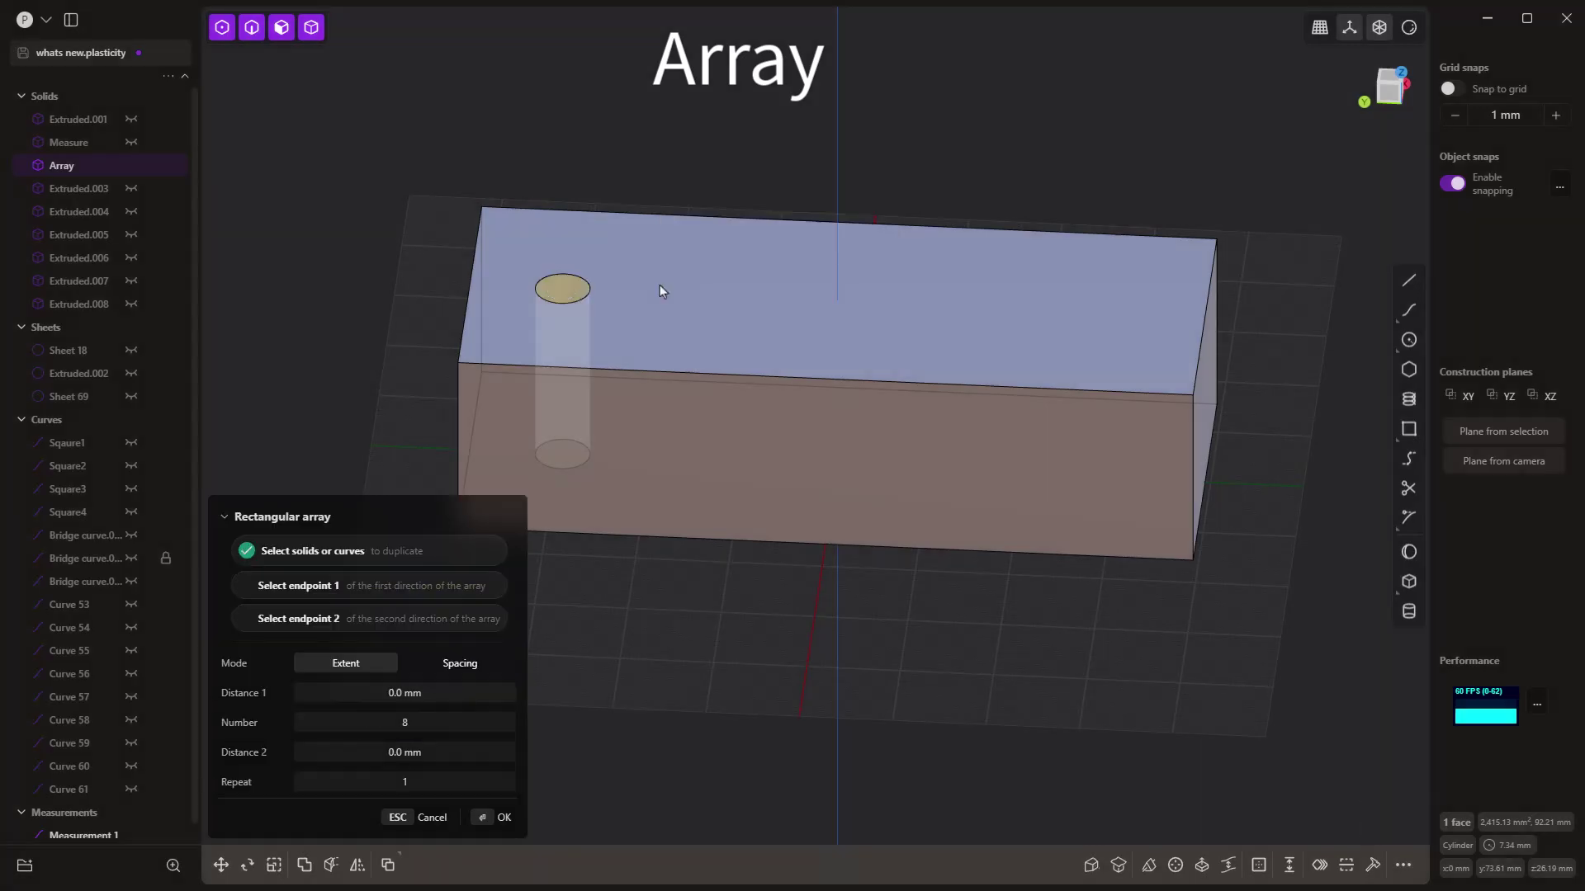
{"action": "left_click", "coordinate": [1153, 396]}
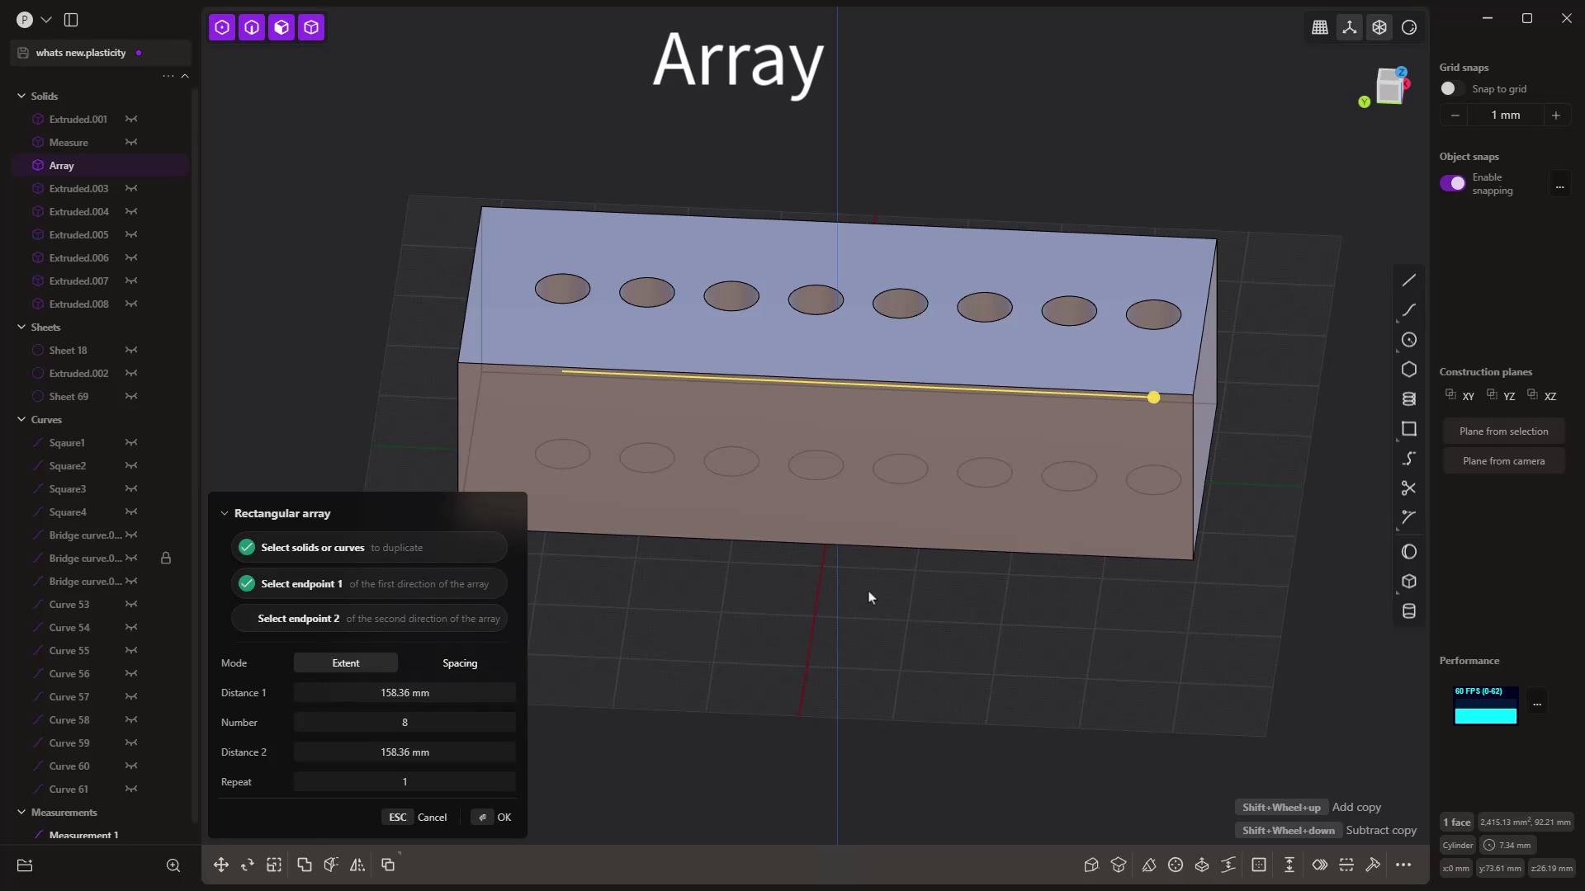
{"action": "right_click", "coordinate": [895, 614]}
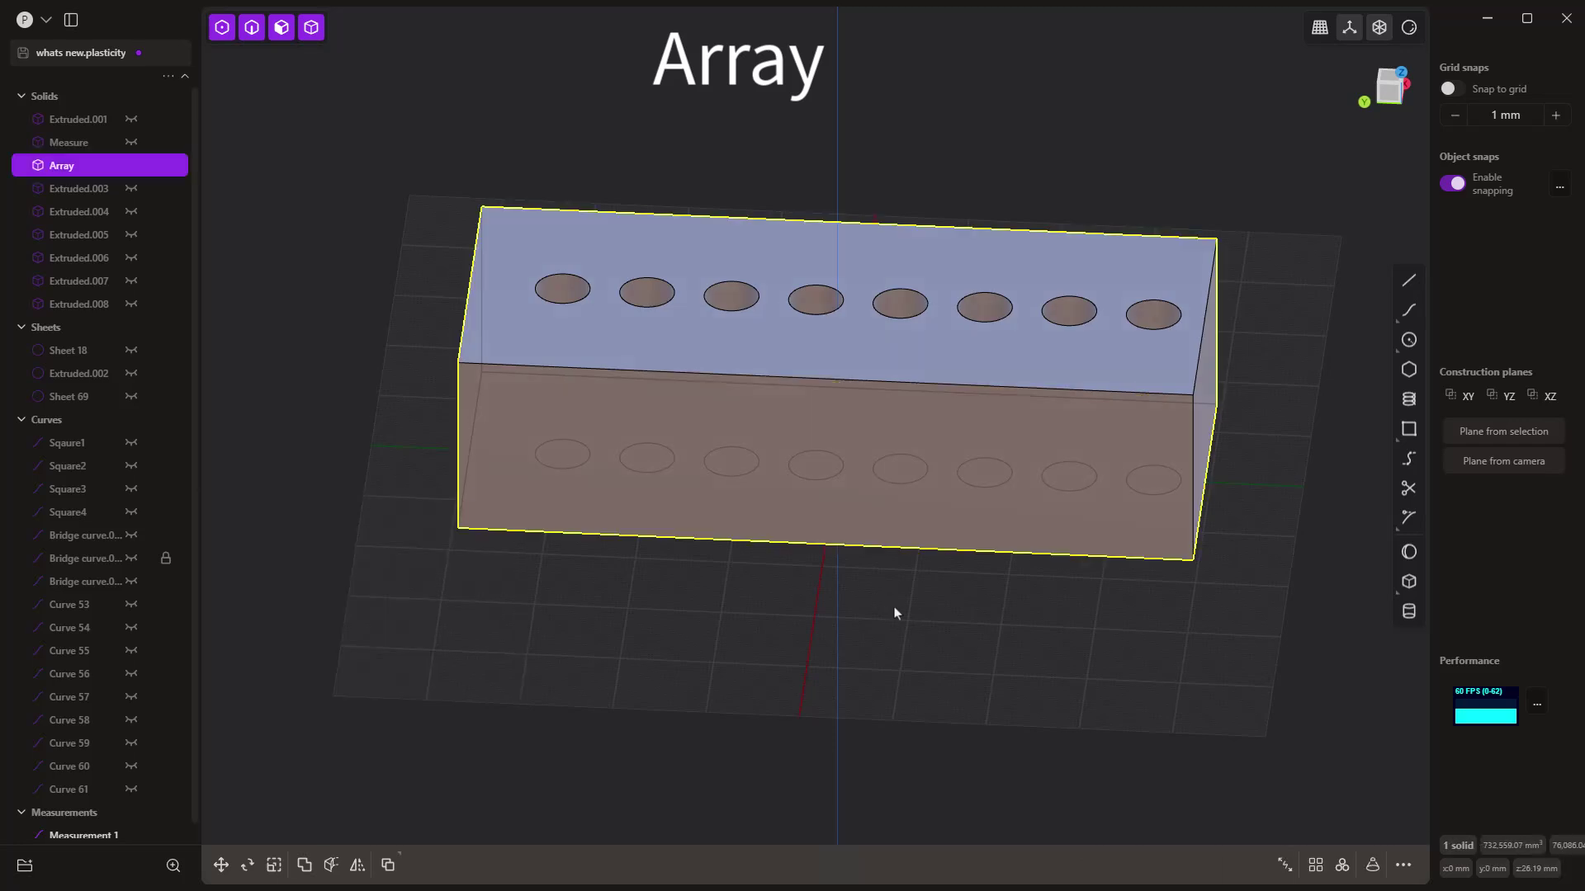
{"action": "left_click", "coordinate": [896, 614]}
{"action": "middle_click_drag", "start_coordinate": [919, 600], "coordinate": [911, 599]}
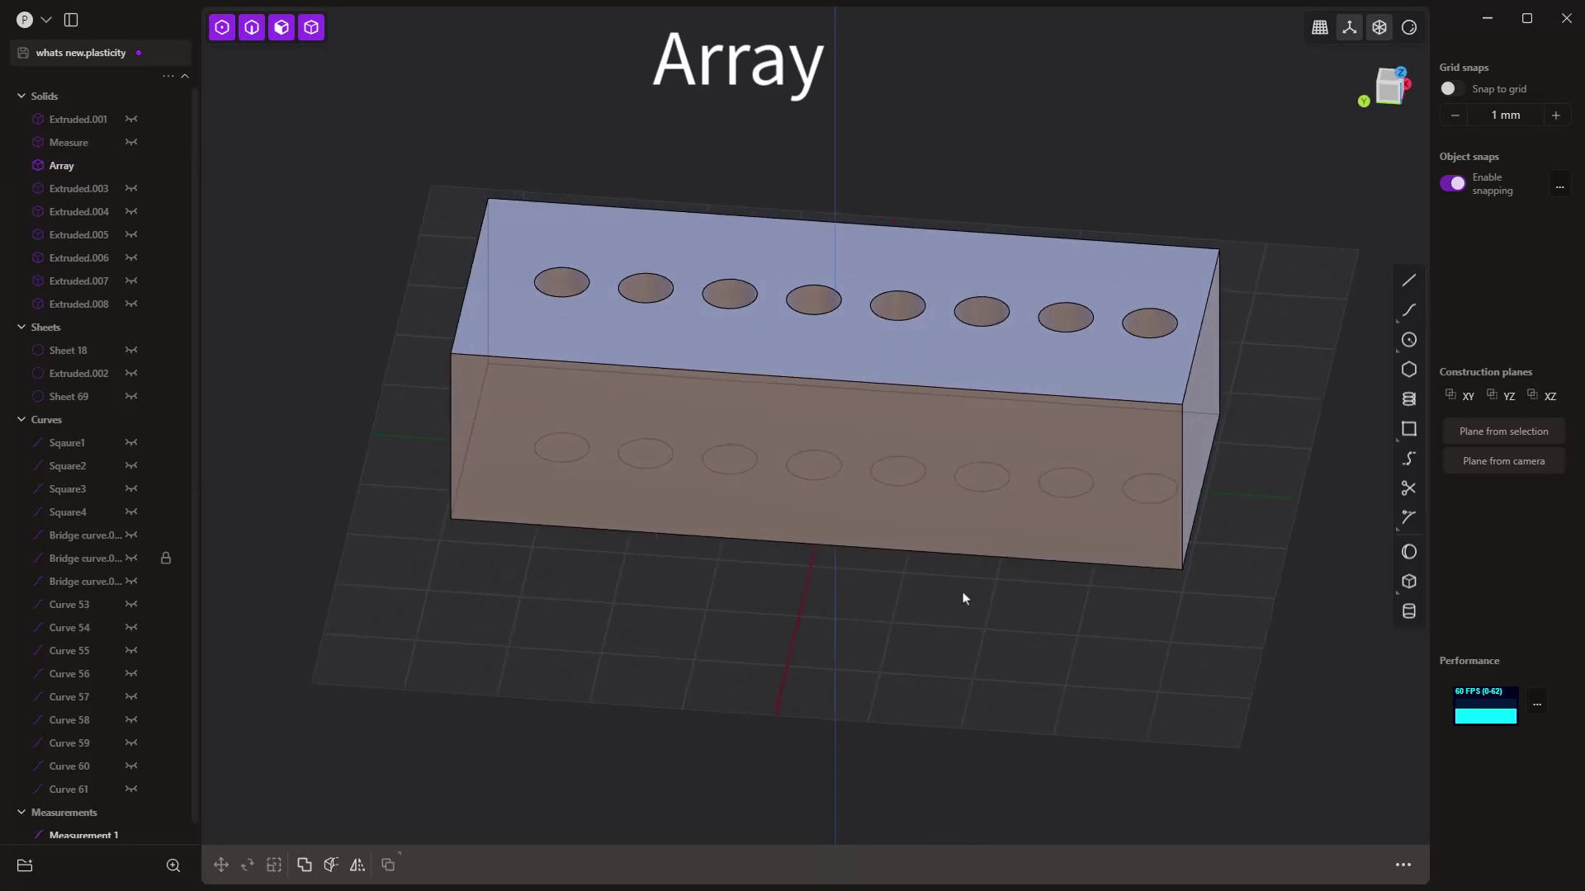
{"action": "left_click", "coordinate": [1170, 558]}
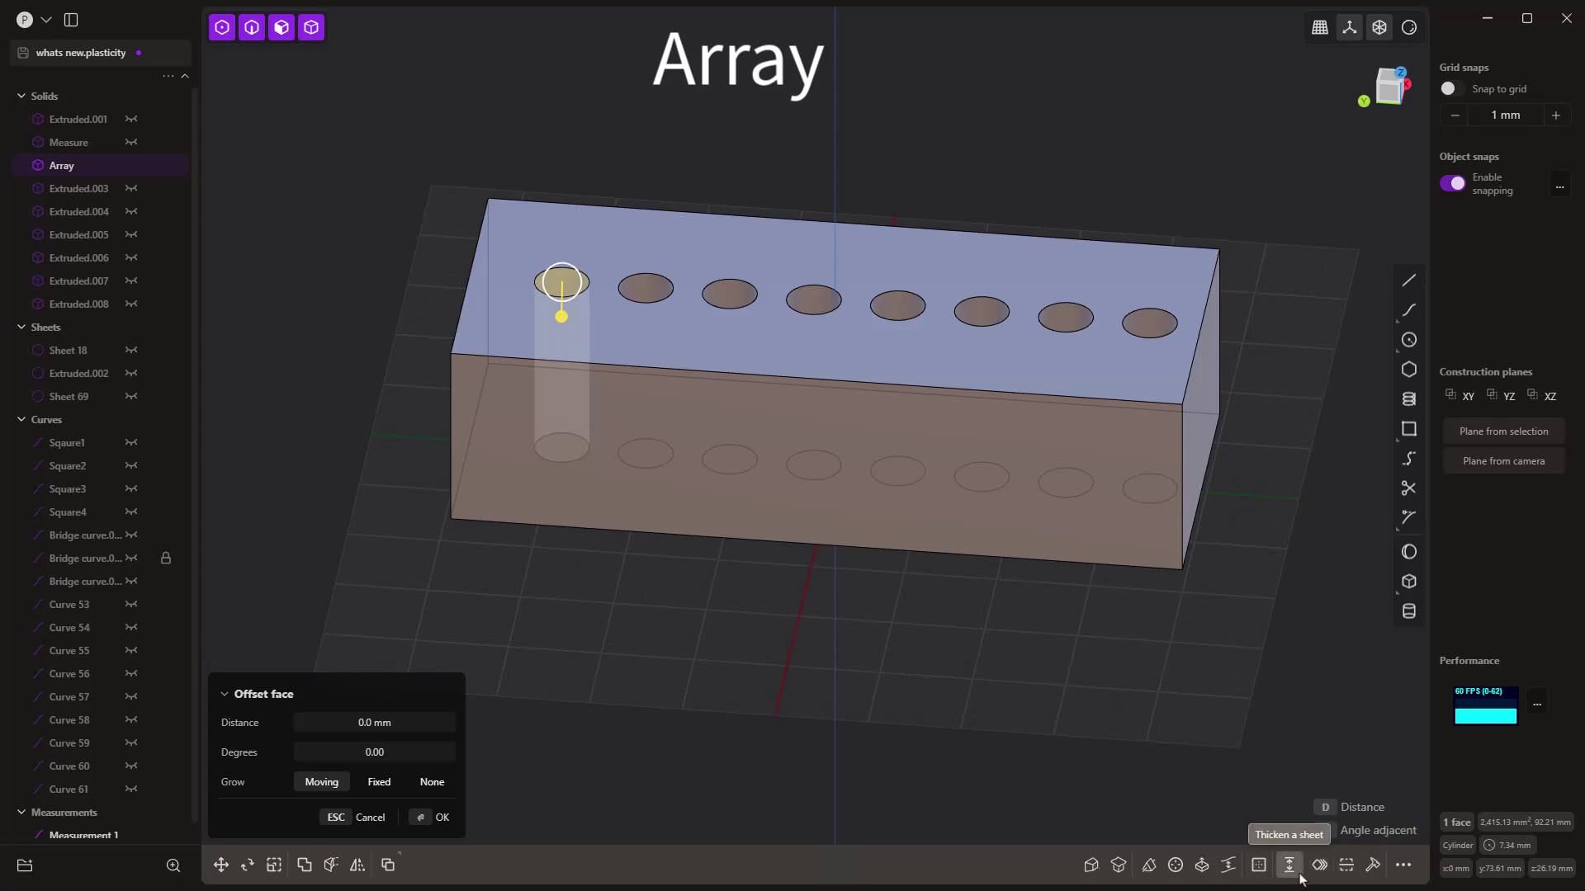
{"action": "left_click", "coordinate": [1223, 651]}
{"action": "left_click", "coordinate": [1185, 542]}
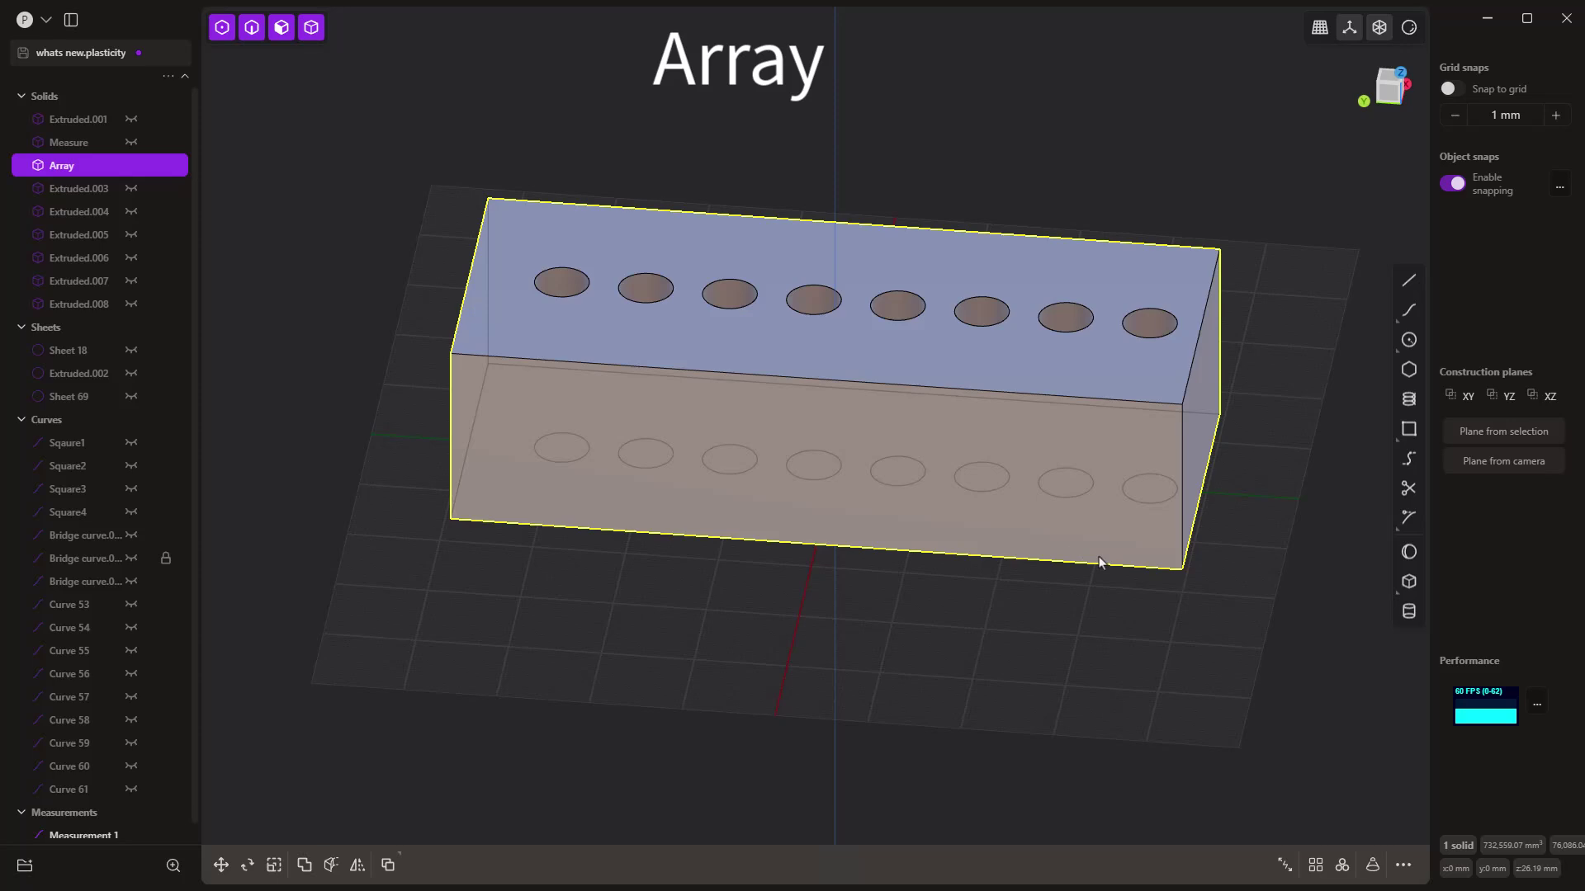
{"action": "left_click", "coordinate": [555, 280]}
{"action": "key", "text": "f"}
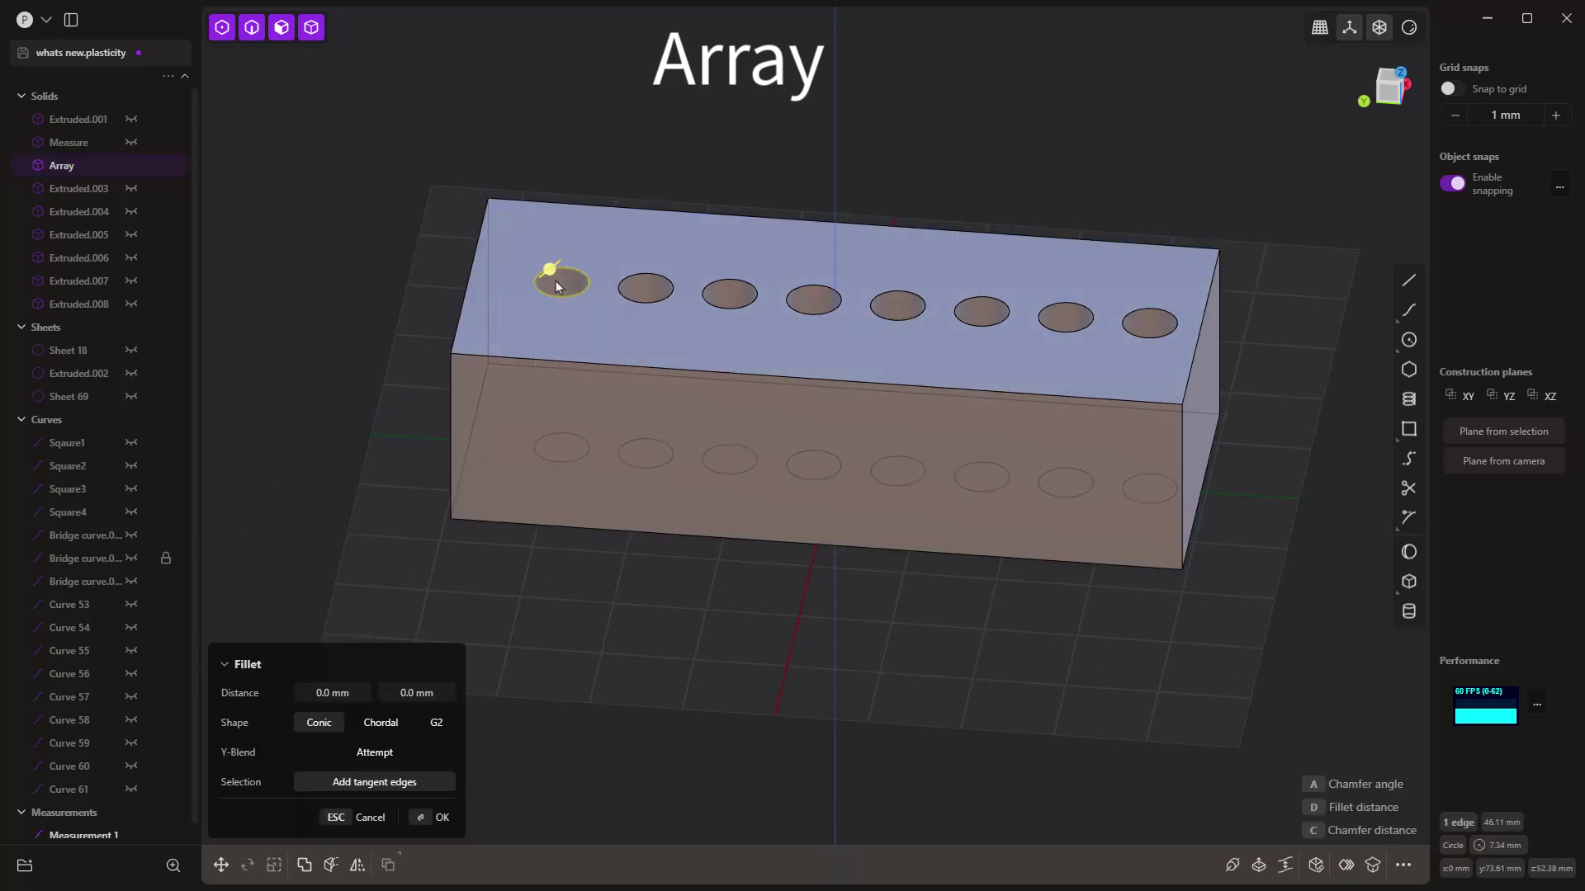
{"action": "key", "text": "Escape"}
{"action": "left_click", "coordinate": [556, 283]}
{"action": "key", "text": "f"}
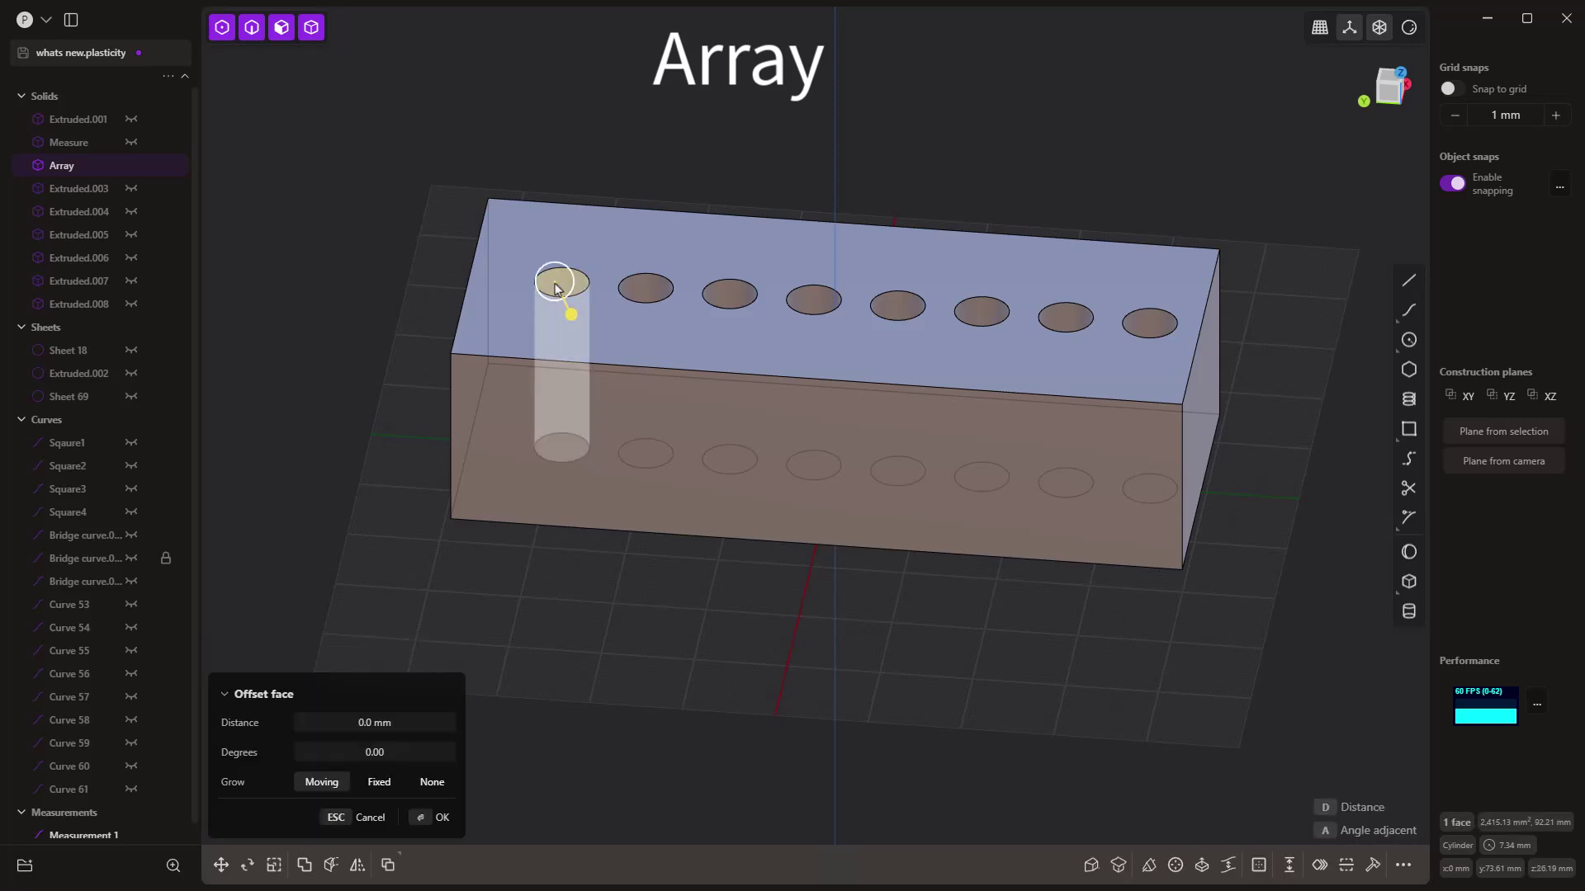
{"action": "right_click", "coordinate": [423, 154]}
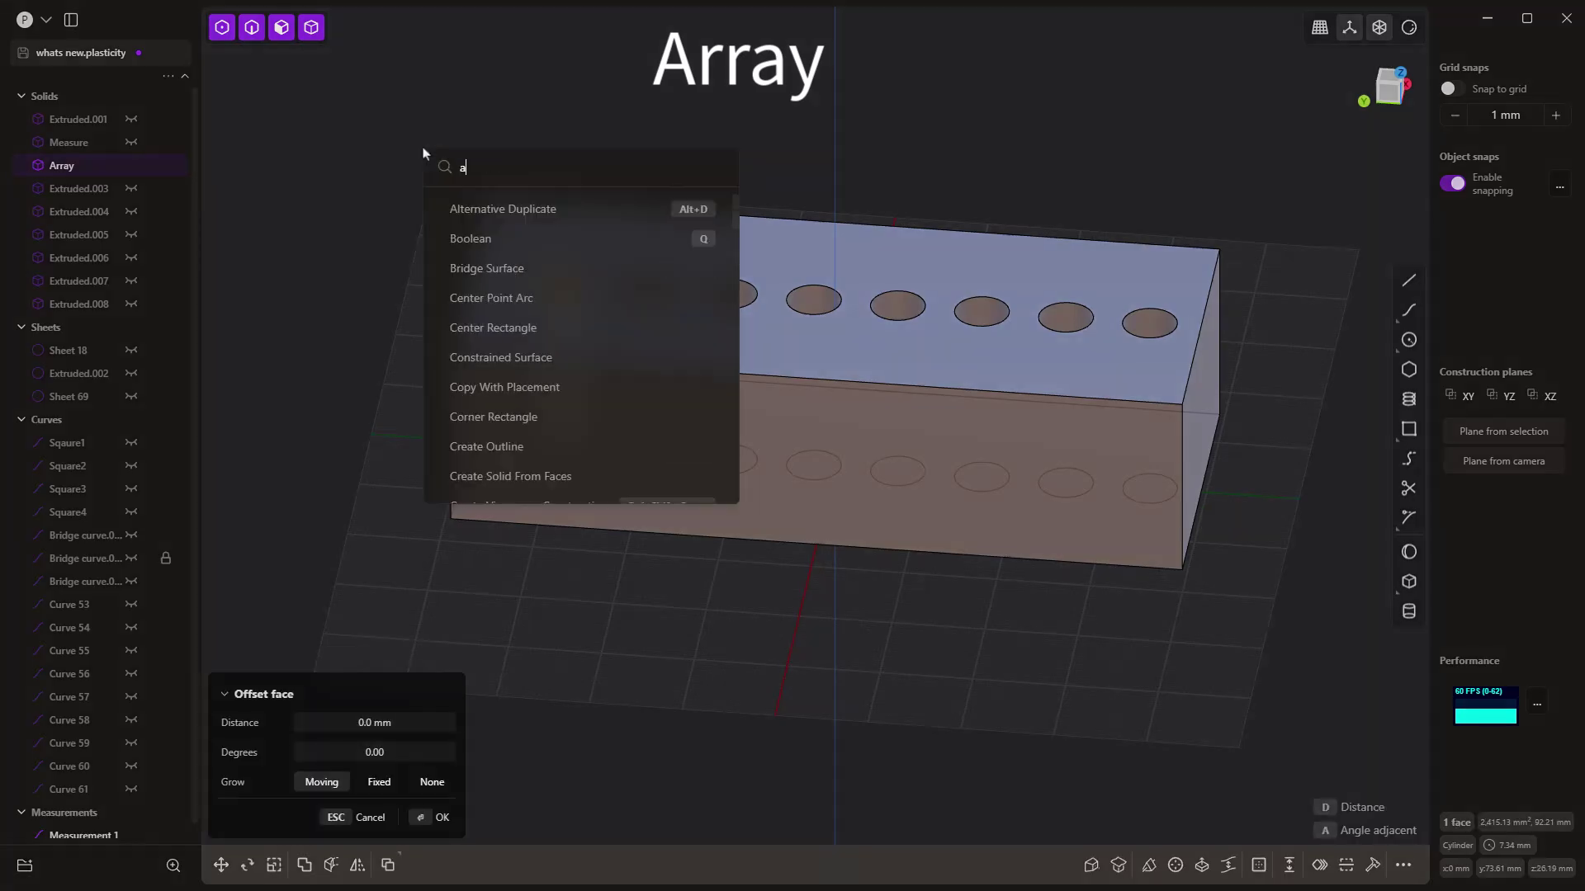
{"action": "type", "text": "arra"}
{"action": "key", "text": "Escape"}
{"action": "key", "text": "Escape"}
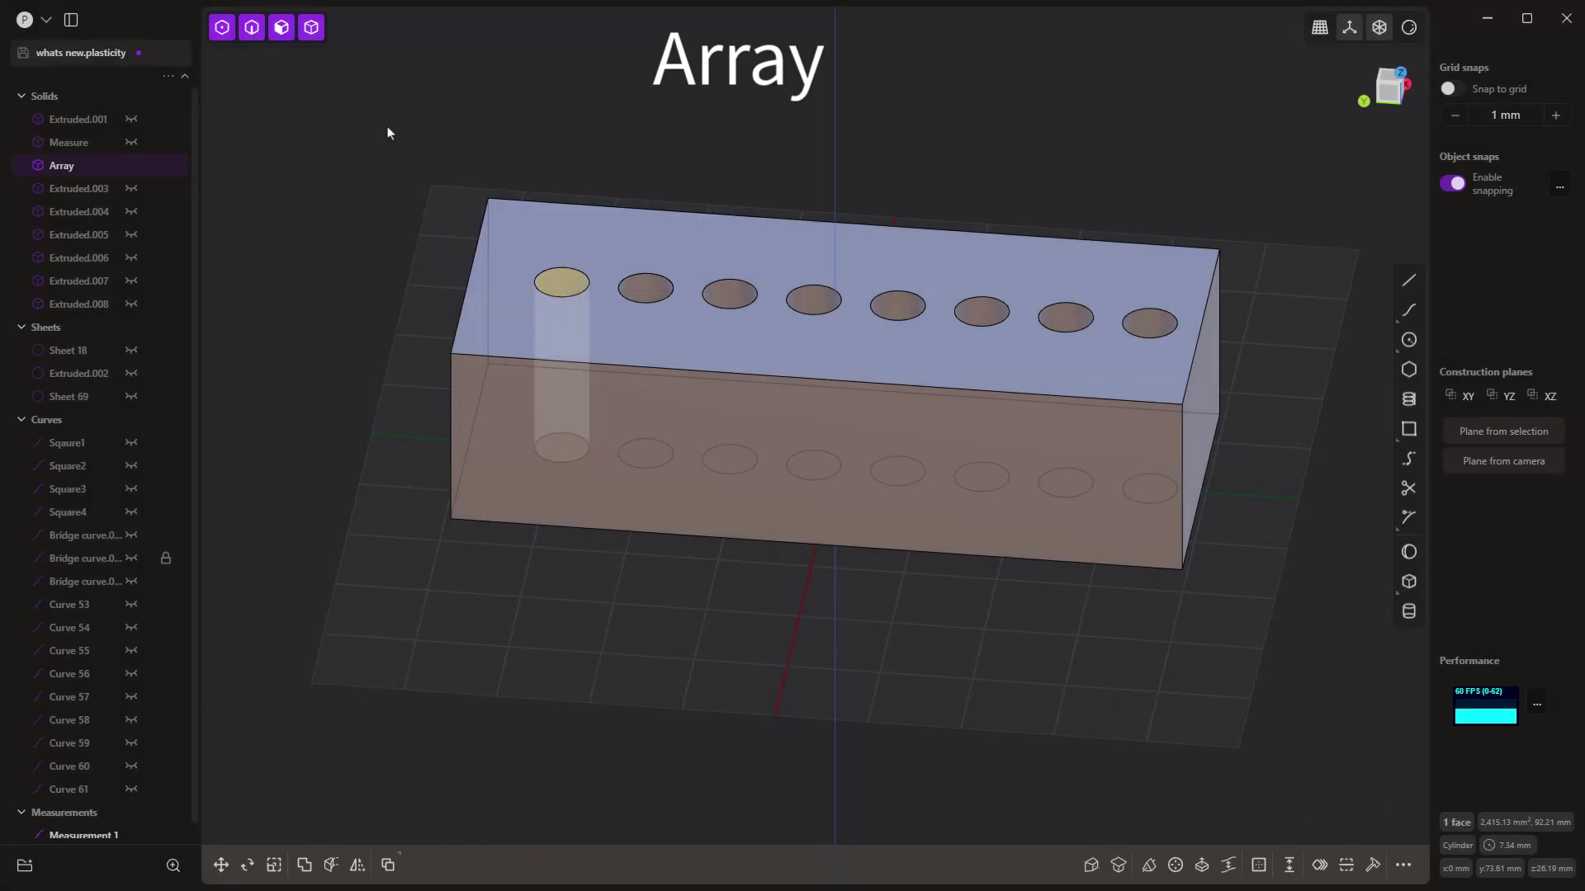
{"action": "key", "text": "Escape"}
Hide the Array solid to leave an empty scene
{"action": "middle_click_drag", "start_coordinate": [421, 198], "coordinate": [401, 206]}
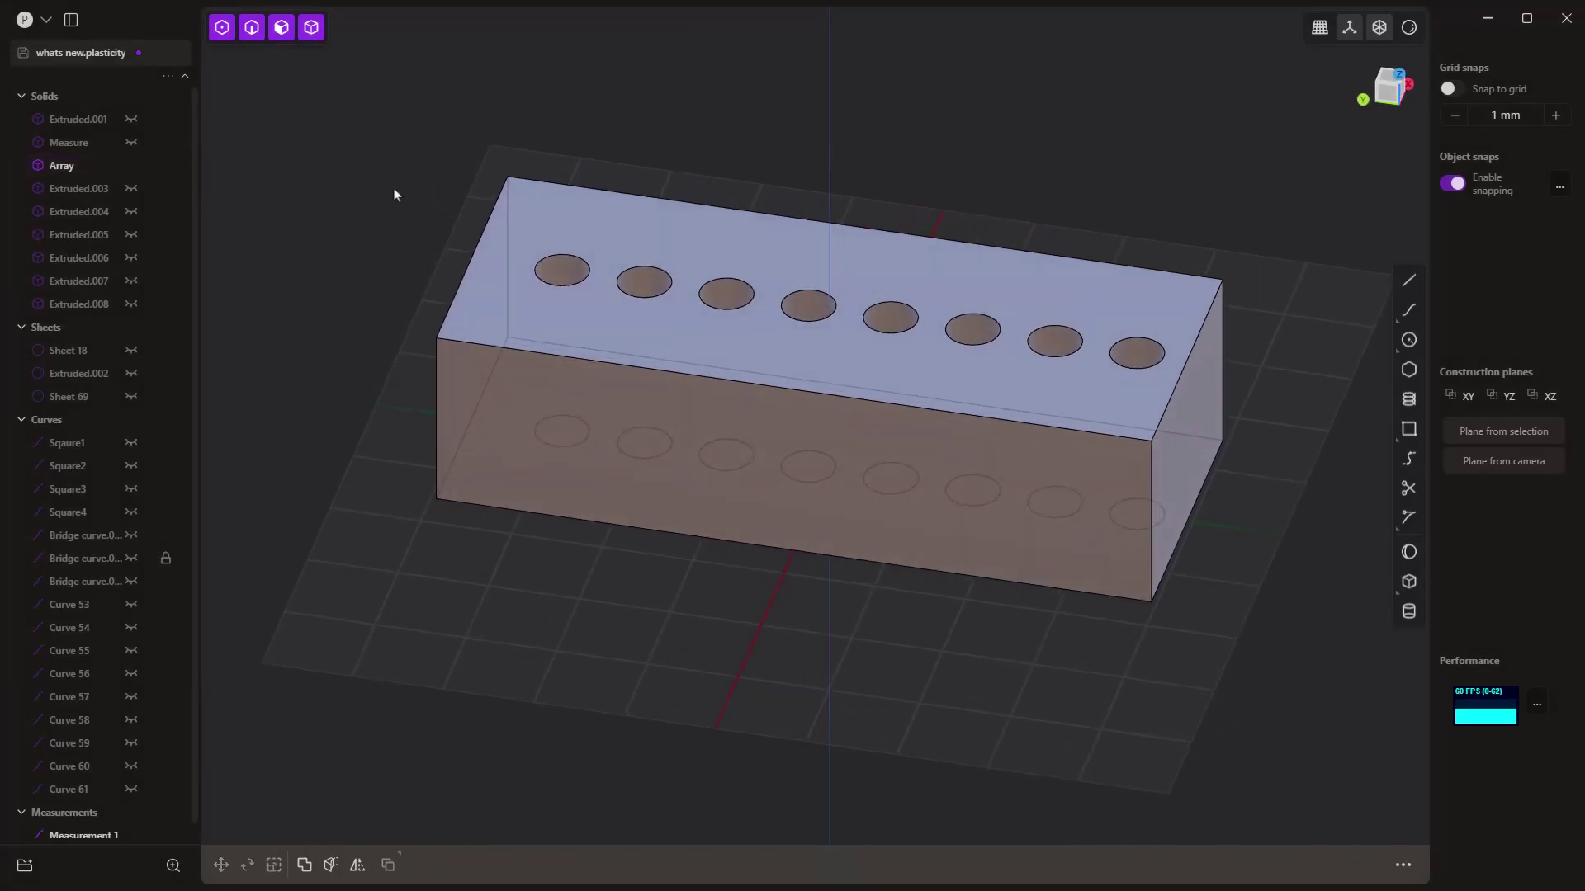
{"action": "left_click", "coordinate": [131, 165]}
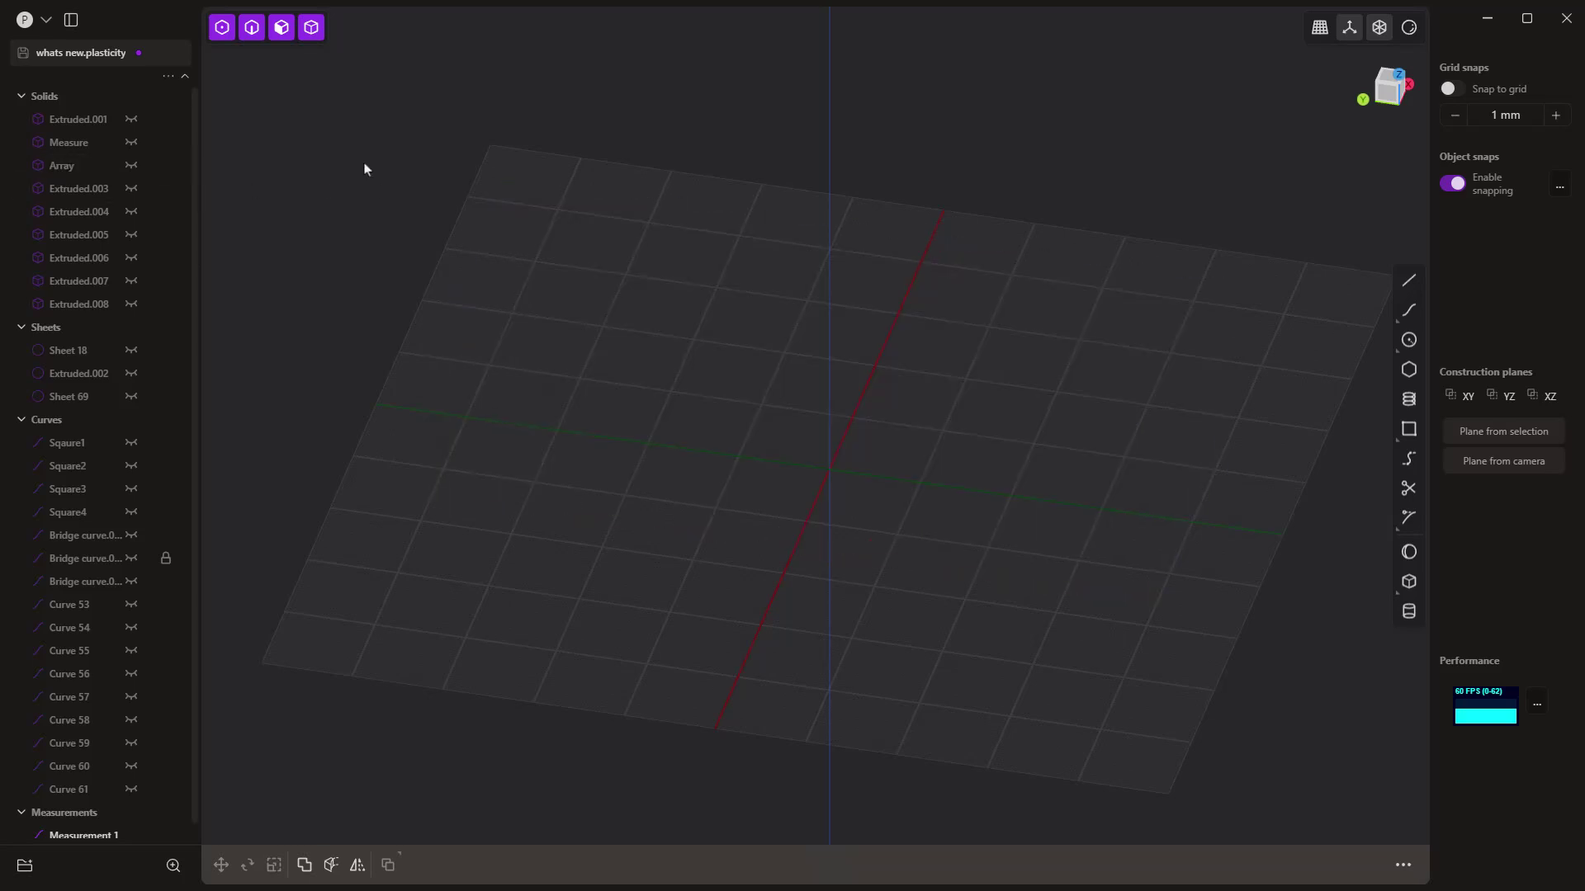
{"action": "middle_click_drag", "start_coordinate": [369, 212], "coordinate": [692, 545]}
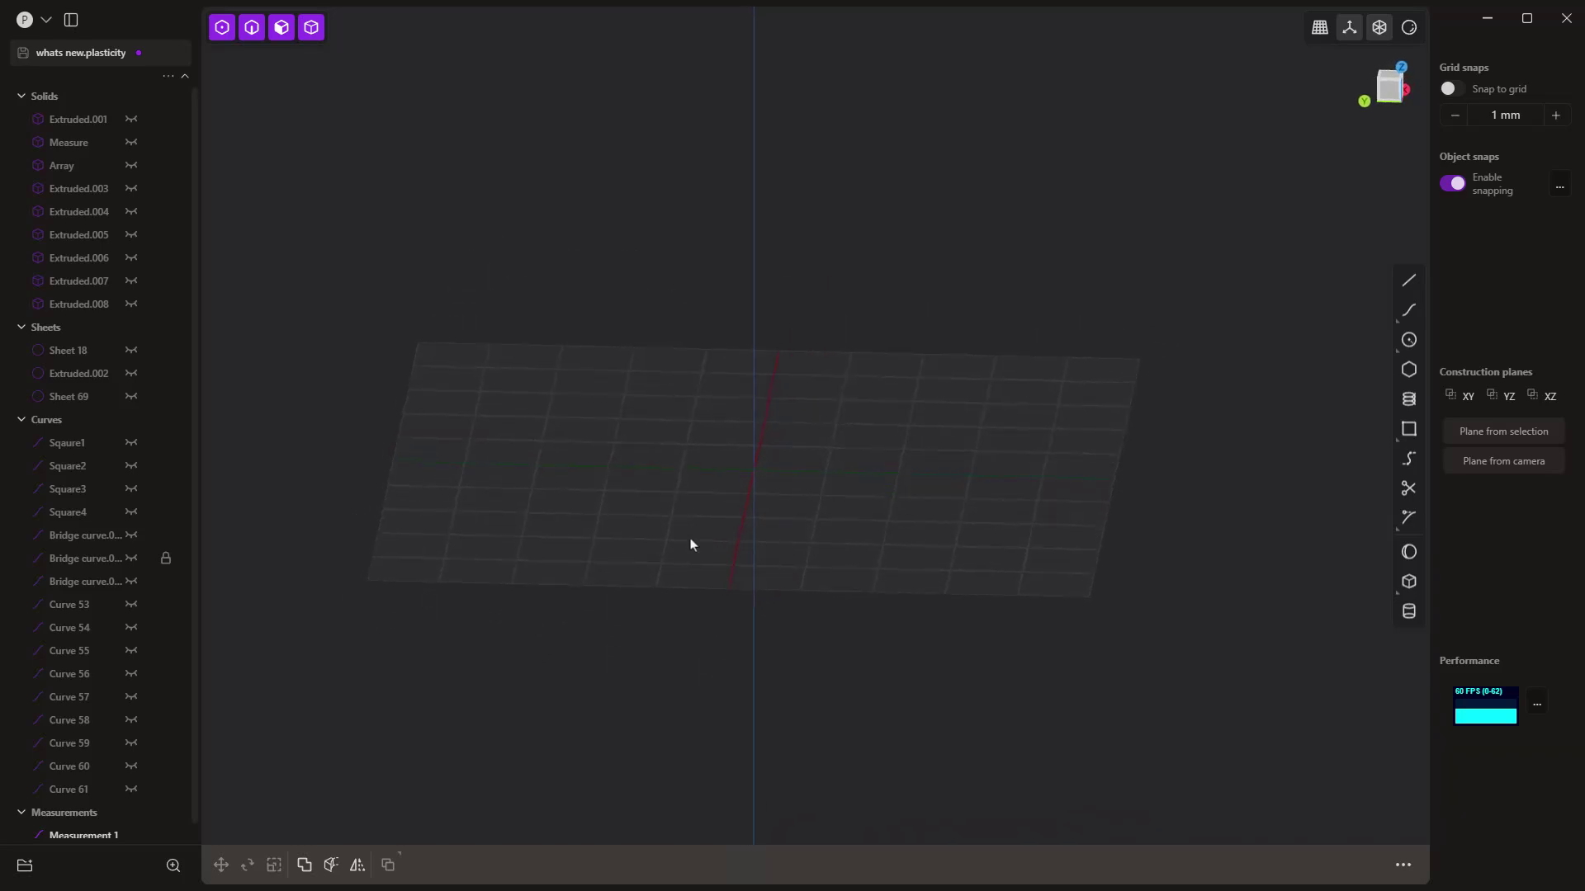
Draw a four-point S-shaped spline about 194 mm long across the far half of the grid
{"action": "left_click", "coordinate": [1408, 310]}
{"action": "left_click", "coordinate": [597, 386]}
{"action": "left_click", "coordinate": [660, 345]}
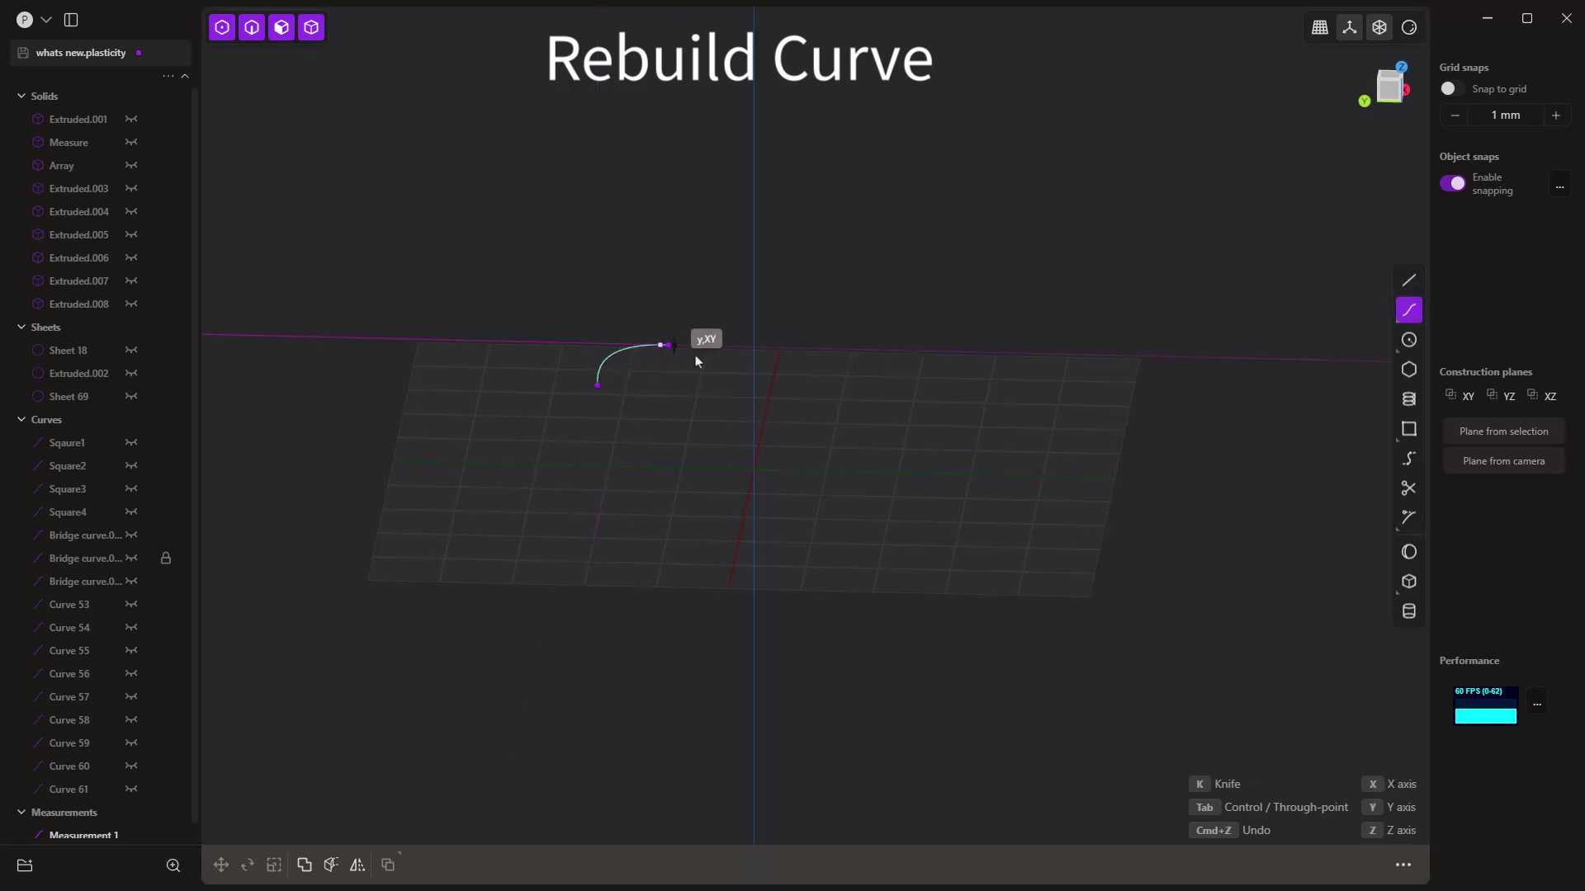
{"action": "left_click", "coordinate": [840, 393]}
{"action": "double_click", "coordinate": [984, 374]}
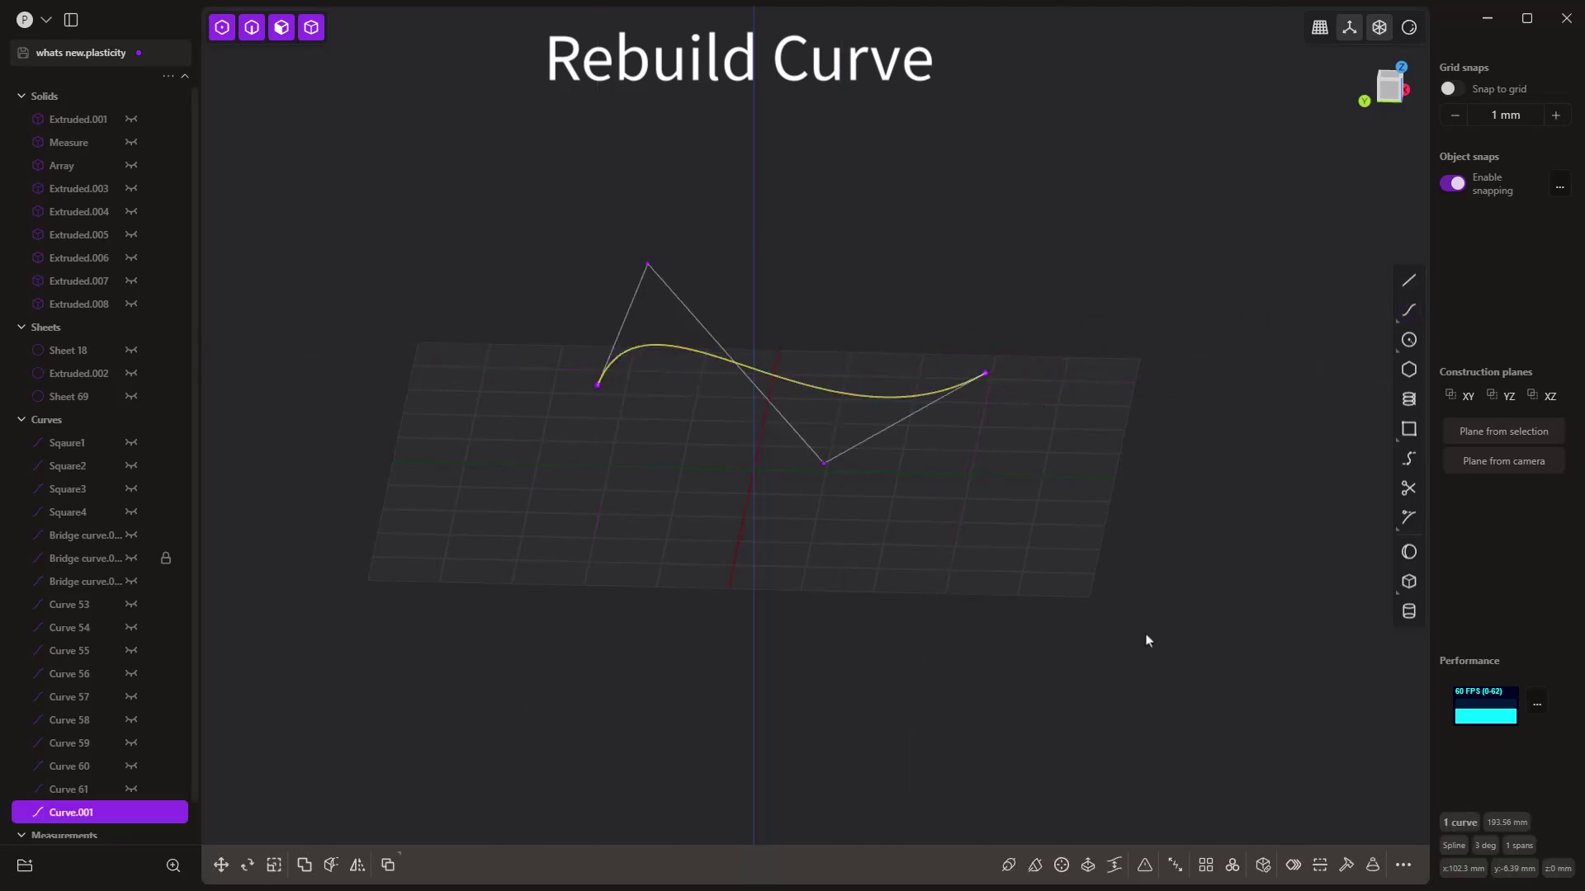
Rebuild the S-shaped spline using the Explicit control method with degree 7 and 4 spans
{"action": "left_click", "coordinate": [1346, 864]}
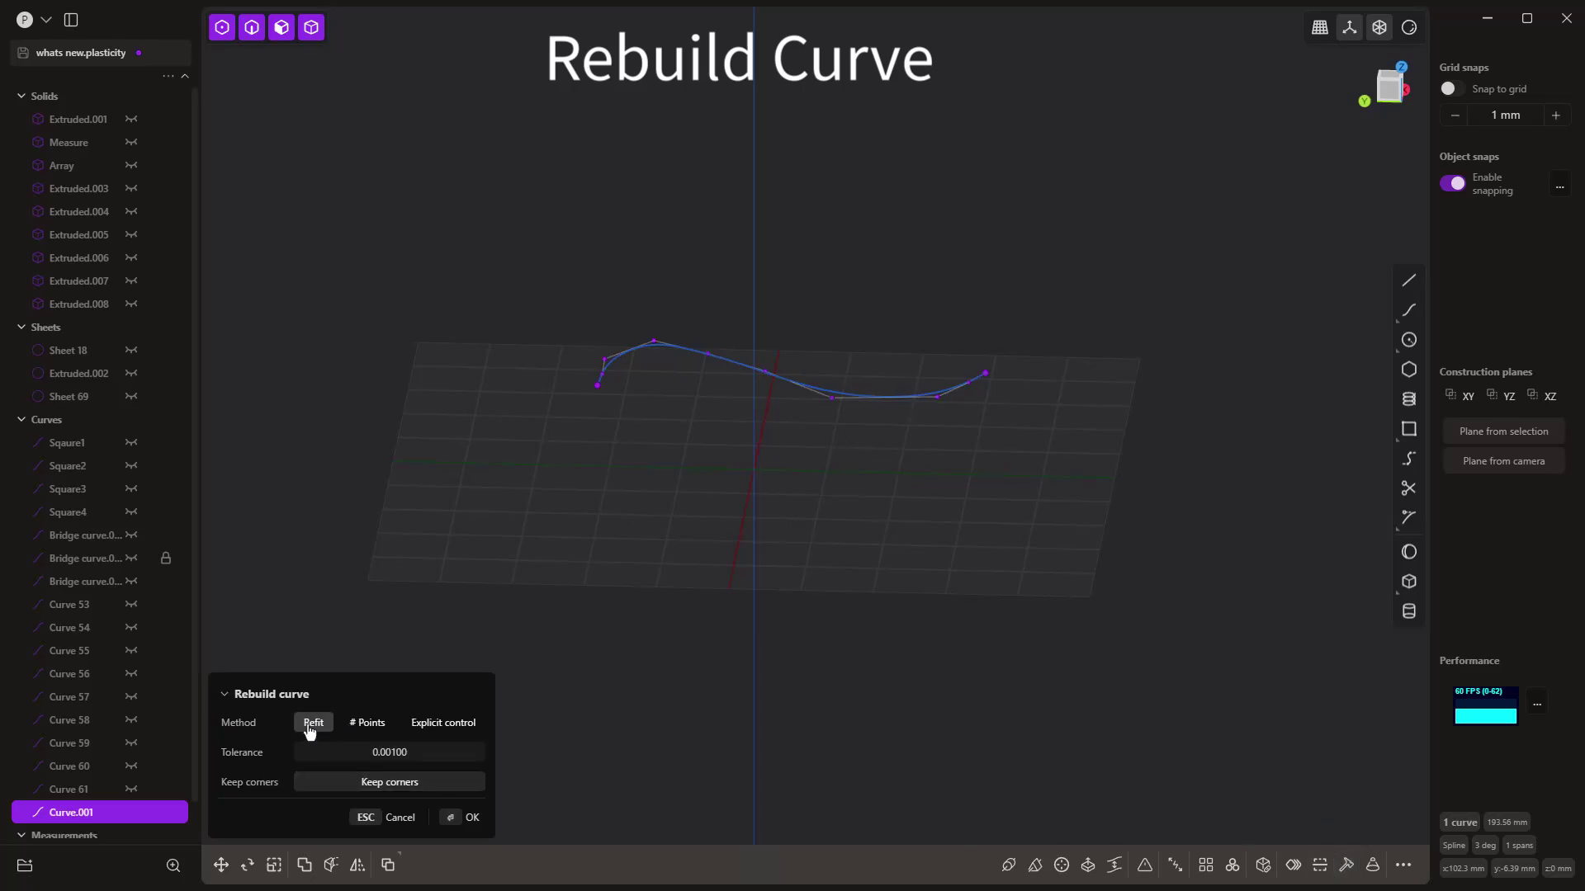
{"action": "left_click", "coordinate": [375, 723]}
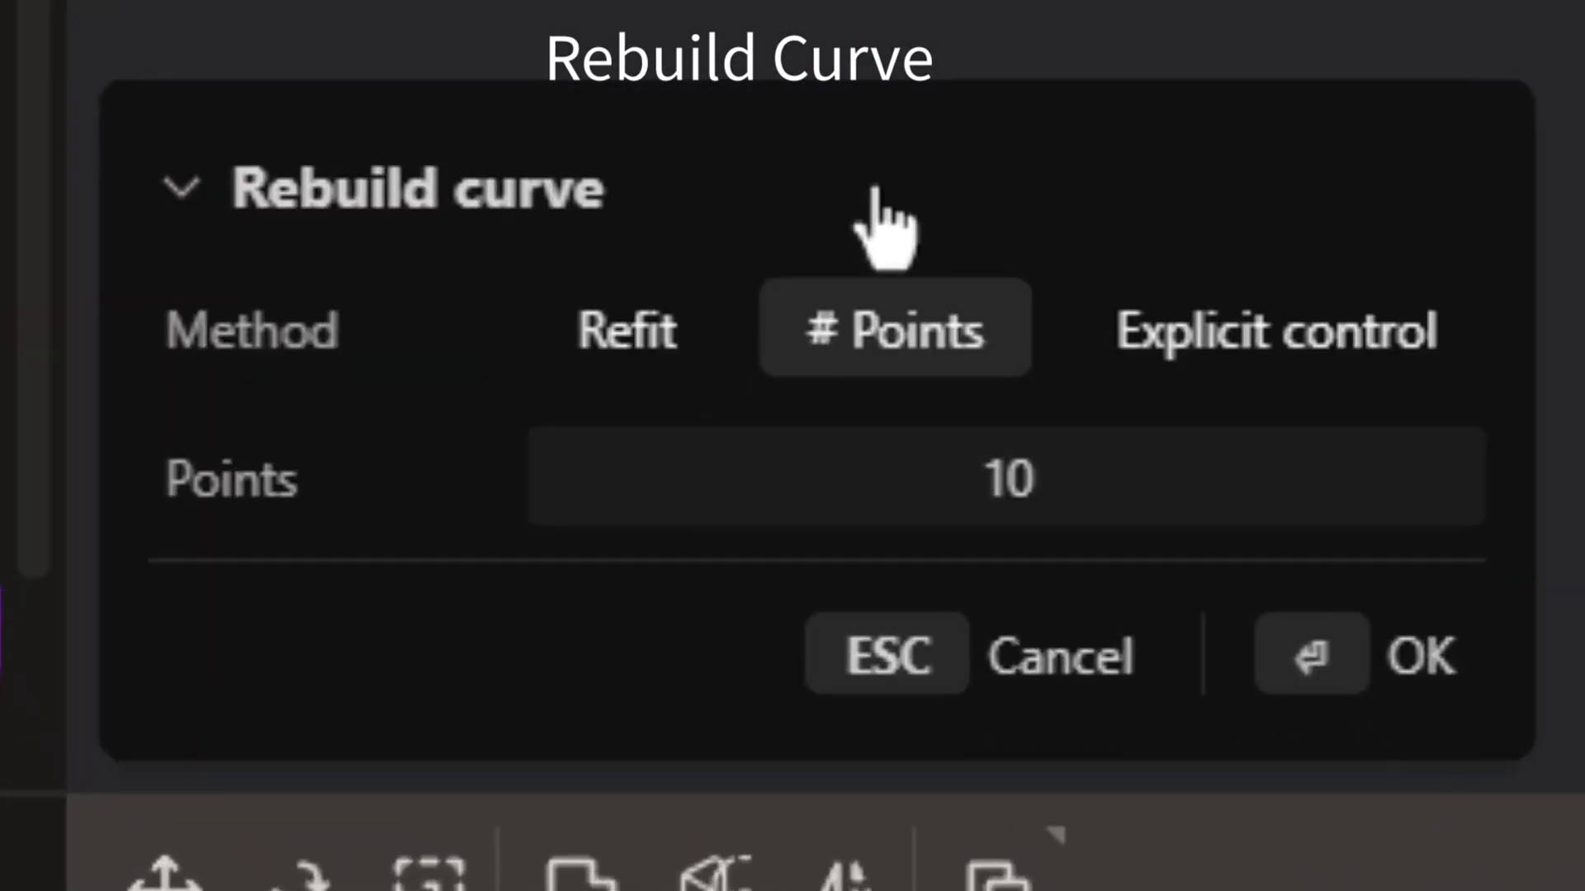
{"action": "left_click", "coordinate": [1300, 353]}
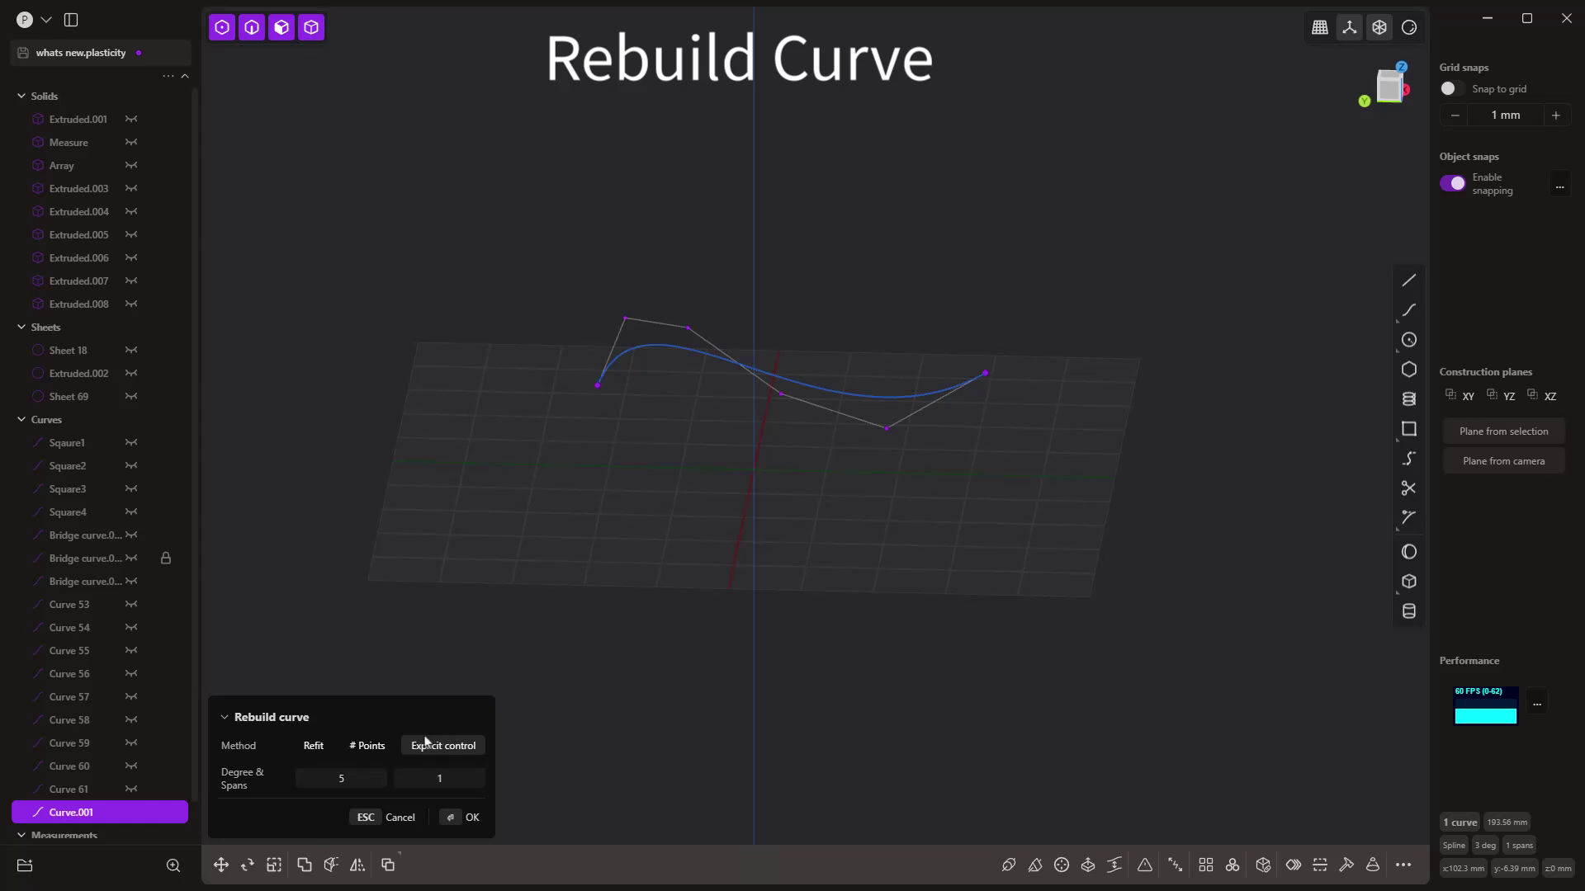
{"action": "left_click_drag", "start_coordinate": [366, 776], "coordinate": [439, 781]}
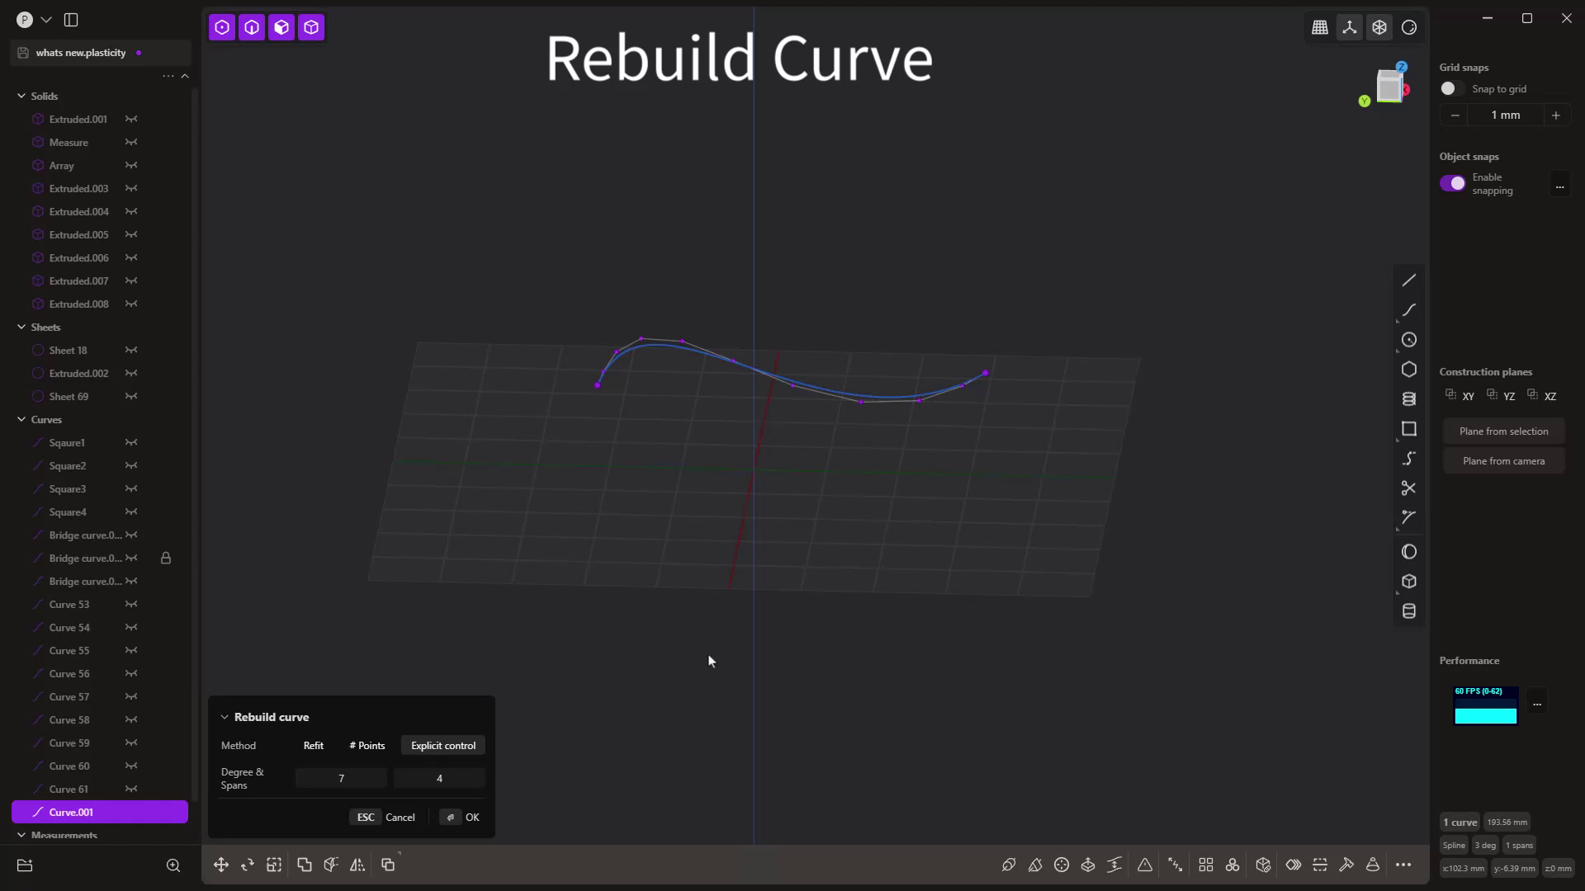
{"action": "key", "text": "Return"}
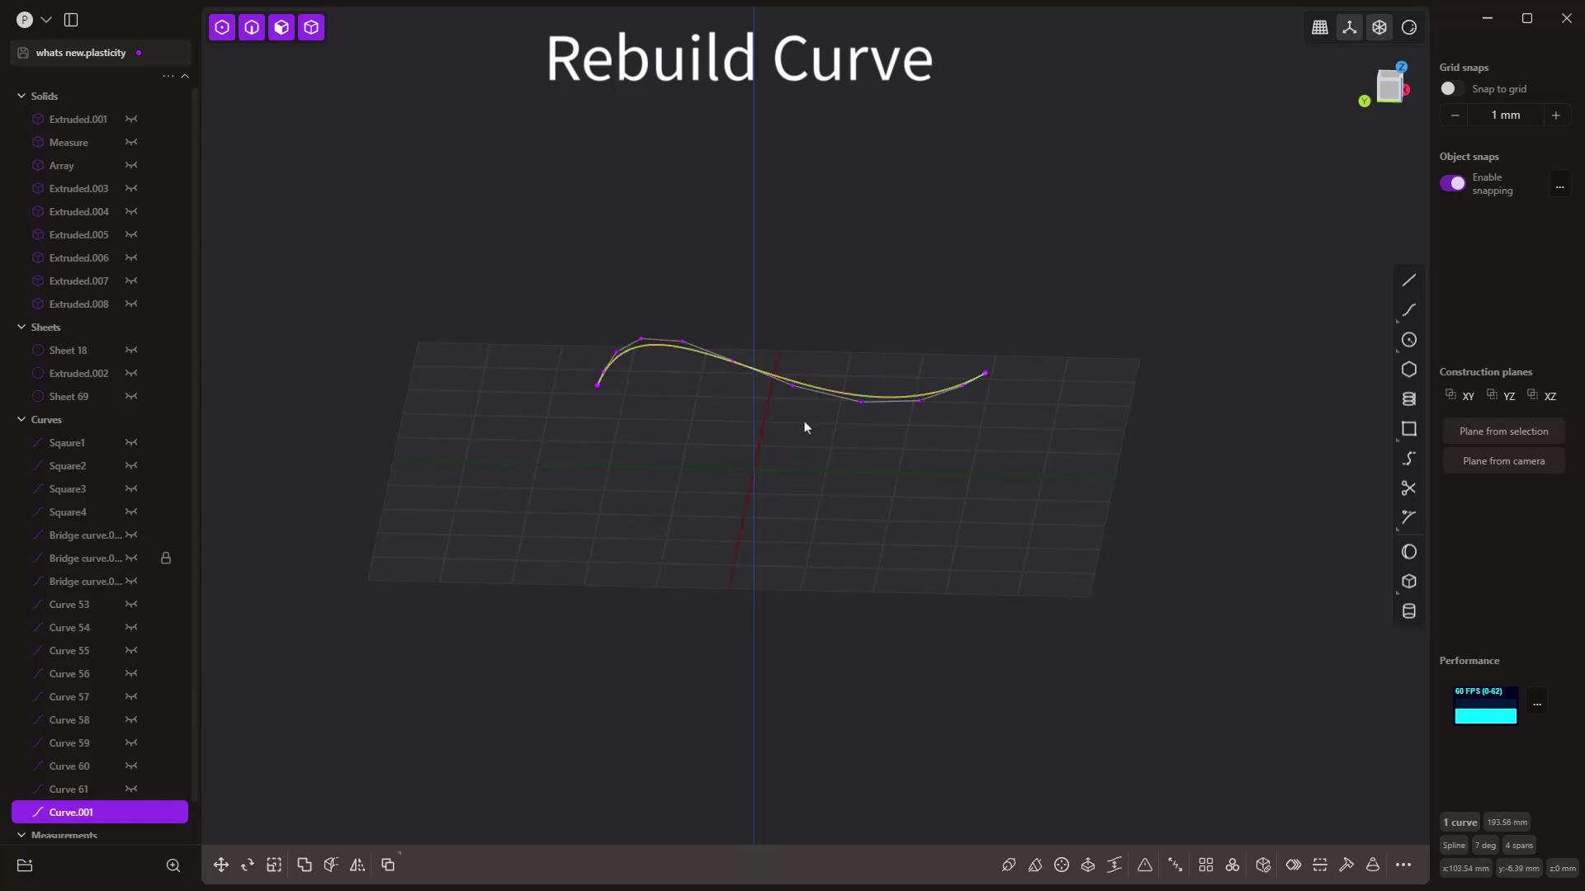
Delete the rebuilt curve and show the Extruded.001 solid with its wavy top
{"action": "key", "text": "Delete"}
{"action": "left_click", "coordinate": [131, 119]}
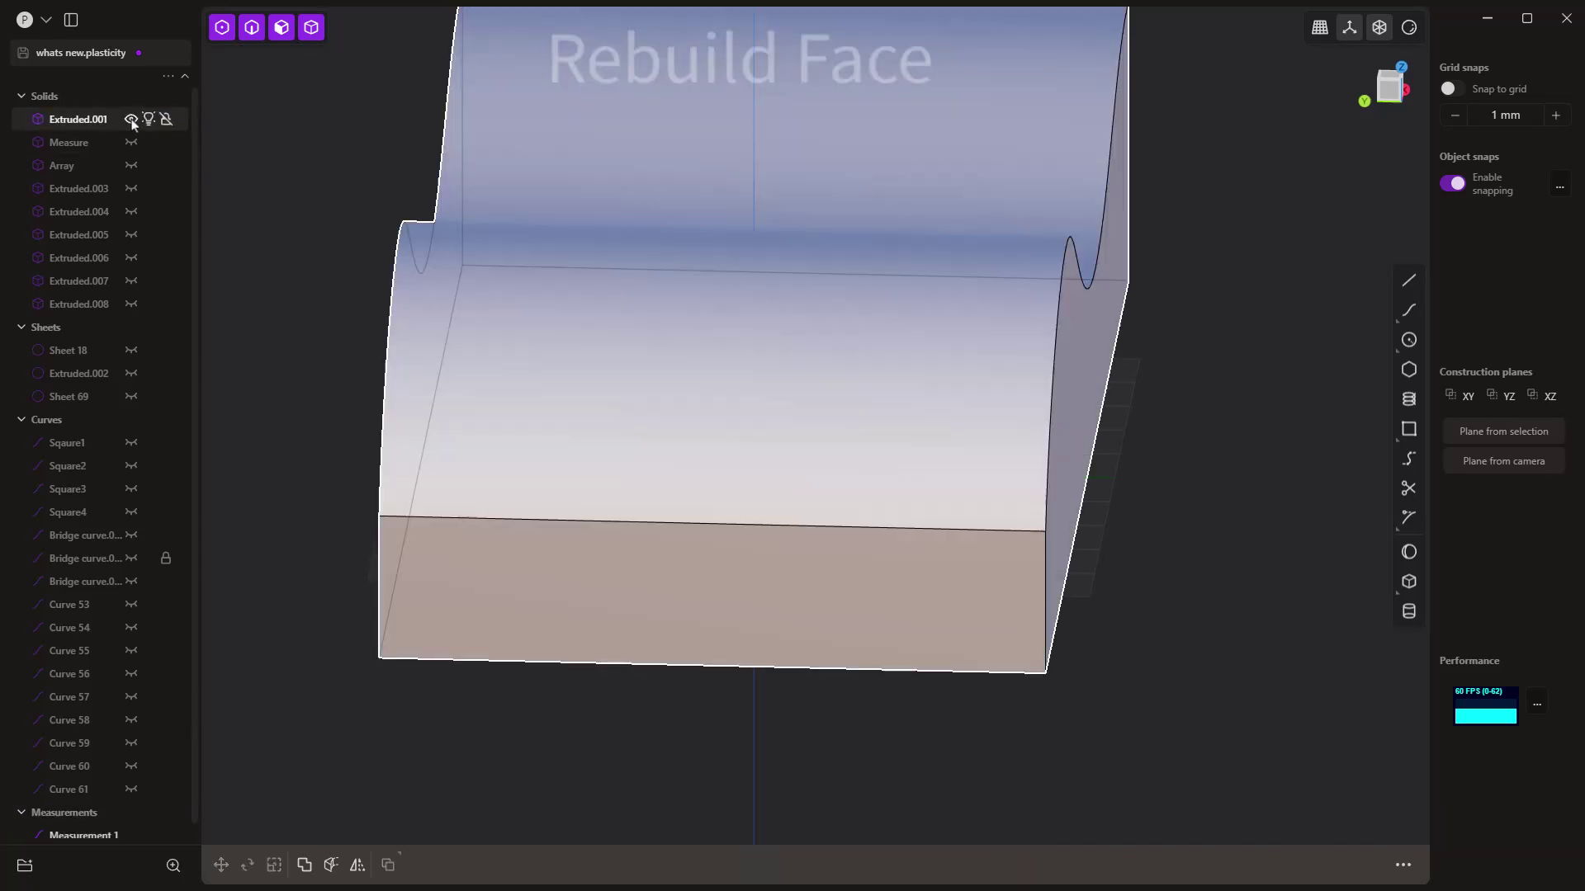
{"action": "scroll", "coordinate": [736, 464], "scroll_direction": "down", "scroll_amount": 4}
{"action": "mouse_move", "coordinate": [774, 521]}
{"action": "middle_mouse_down"}
{"action": "mouse_move", "coordinate": [785, 561]}
{"action": "mouse_move", "coordinate": [866, 573]}
{"action": "middle_mouse_up"}
Run Rebuild Face on the wavy top face using Explicit control, with degrees 5 and 6 and spans 4 and 4
{"action": "left_click", "coordinate": [676, 317]}
{"action": "key", "text": "o"}
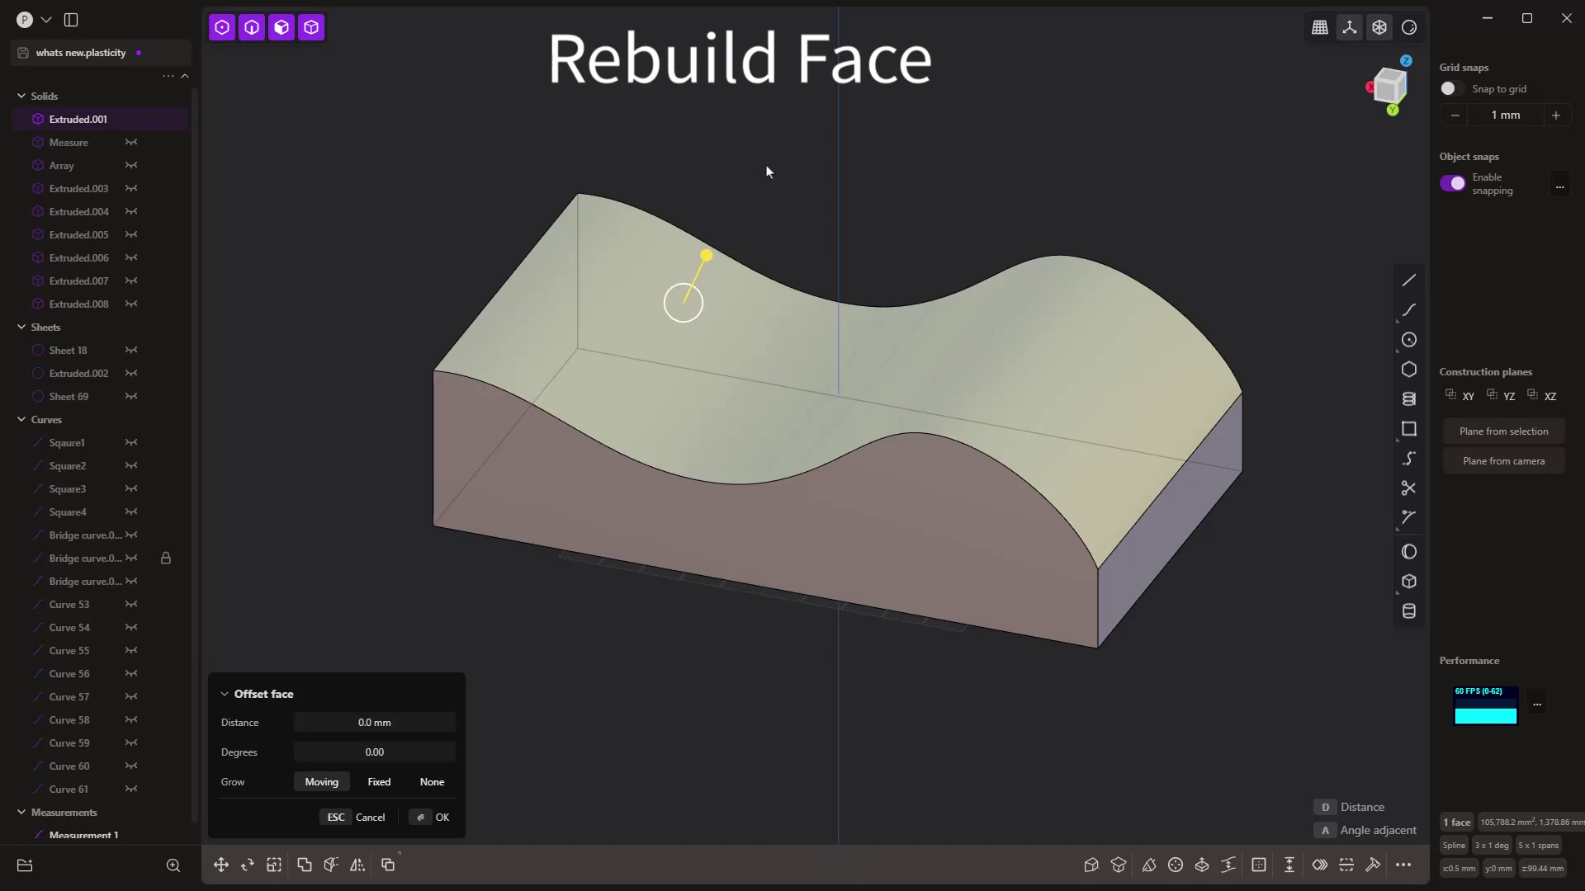
{"action": "type", "text": "freb"}
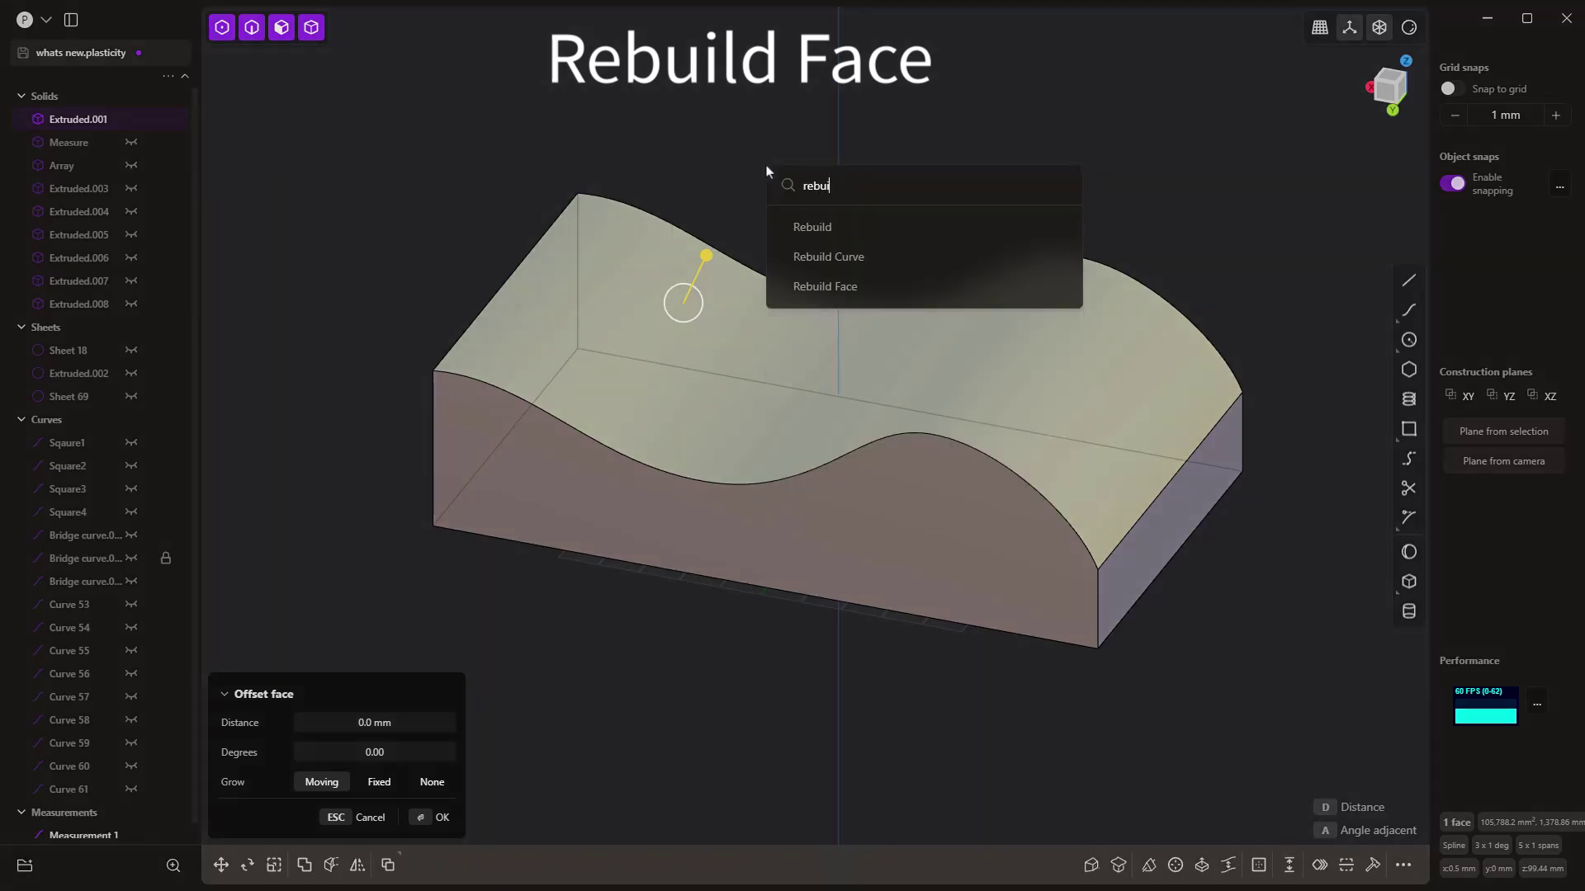
{"action": "key", "text": "Down"}
{"action": "key", "text": "Down"}
{"action": "key", "text": "Down"}
{"action": "key", "text": "Return"}
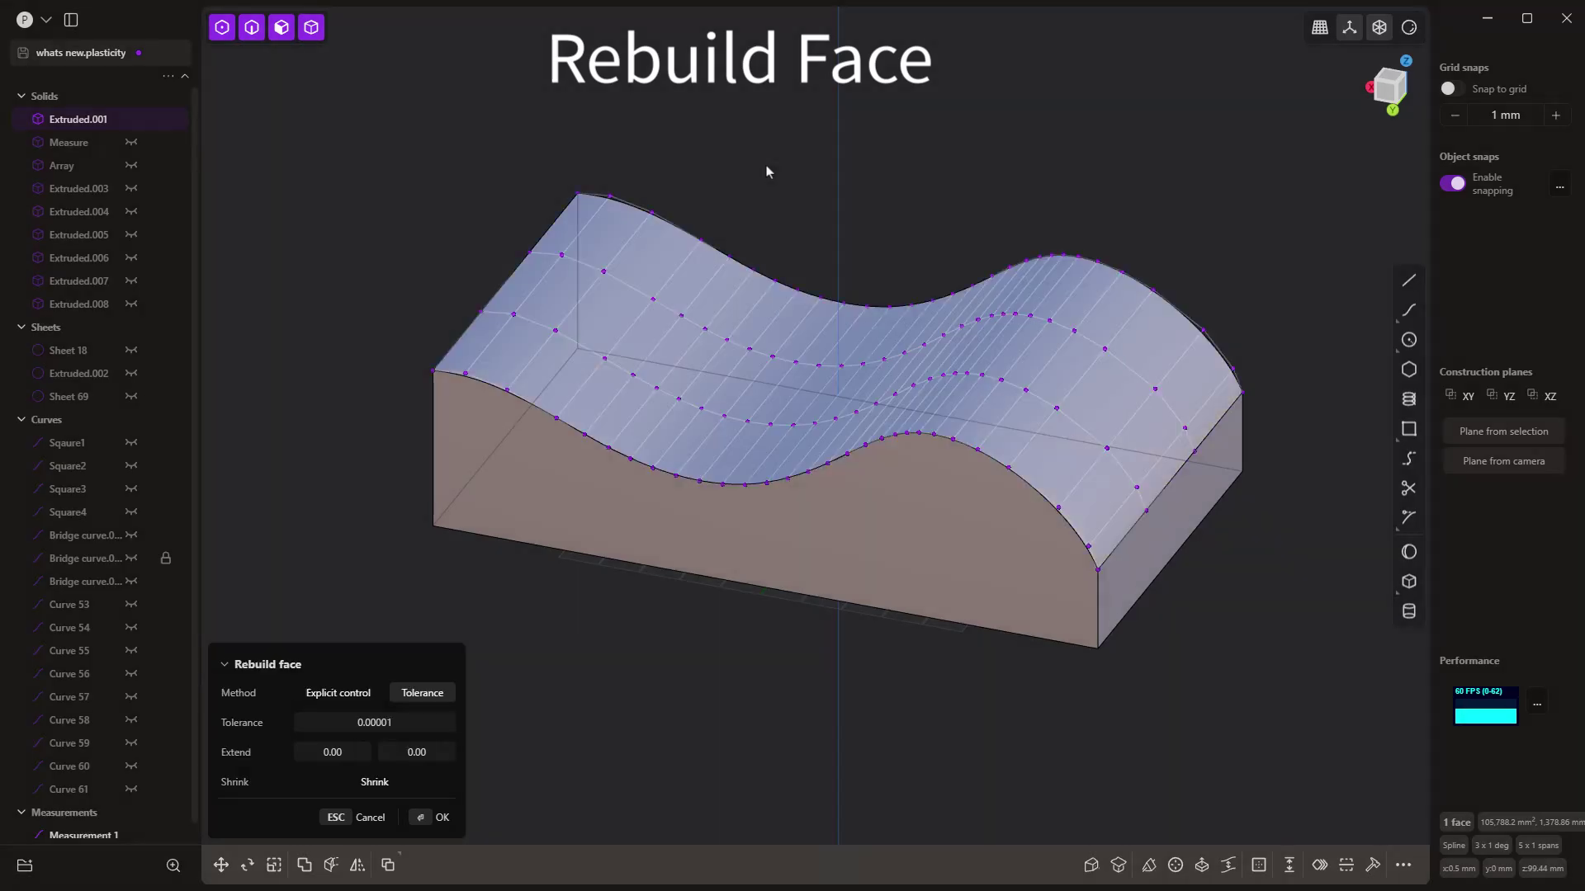
{"action": "left_click", "coordinate": [356, 695]}
{"action": "left_click_drag", "start_coordinate": [345, 699], "coordinate": [449, 693]}
{"action": "left_click_drag", "start_coordinate": [351, 723], "coordinate": [438, 723]}
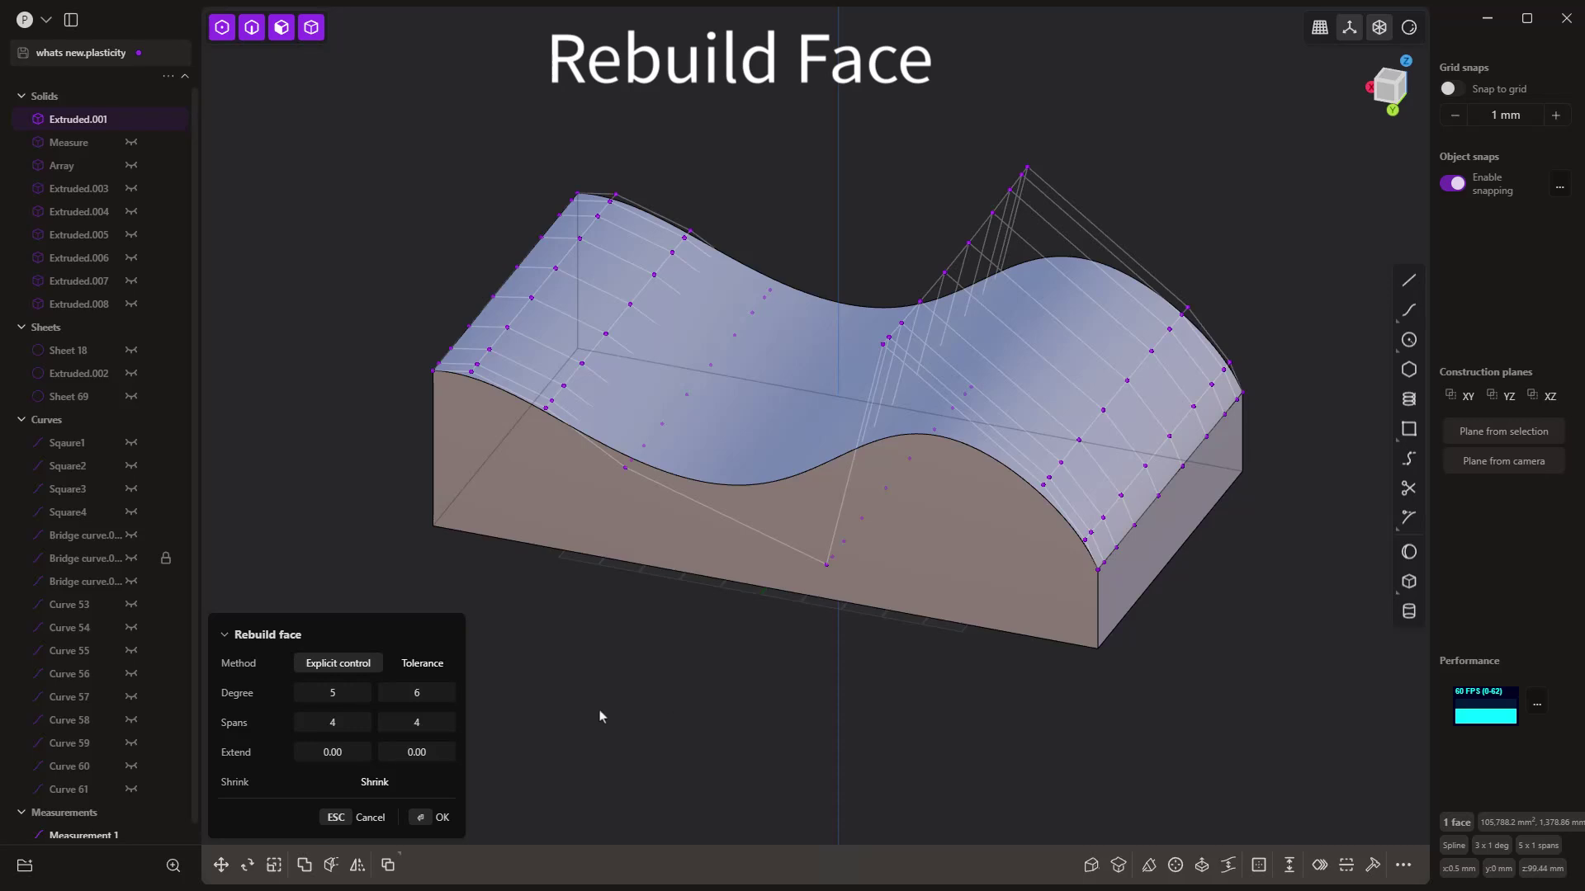
Extend the rebuilt face by 0.11 and 0.13 in its two directions and apply the rebuild
{"action": "left_click_drag", "start_coordinate": [324, 751], "coordinate": [433, 747]}
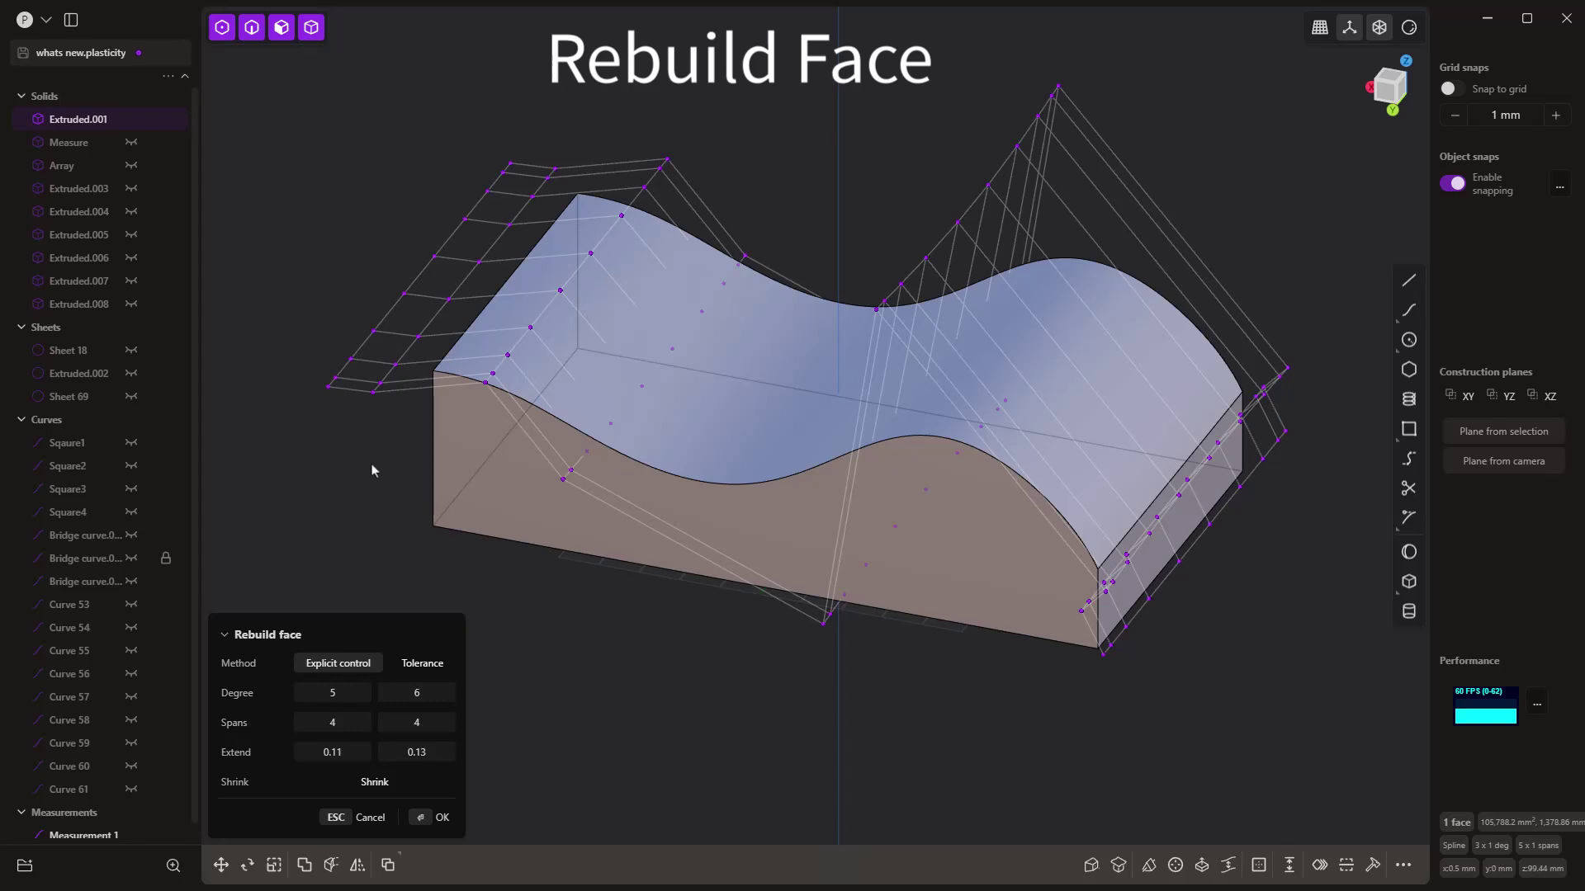
{"action": "right_click", "coordinate": [641, 624]}
{"action": "left_click", "coordinate": [642, 639]}
Try to raise a crosswise row of the top face's control points by about 8.65 mm along Z
{"action": "middle_click_drag", "start_coordinate": [619, 650], "coordinate": [661, 632]}
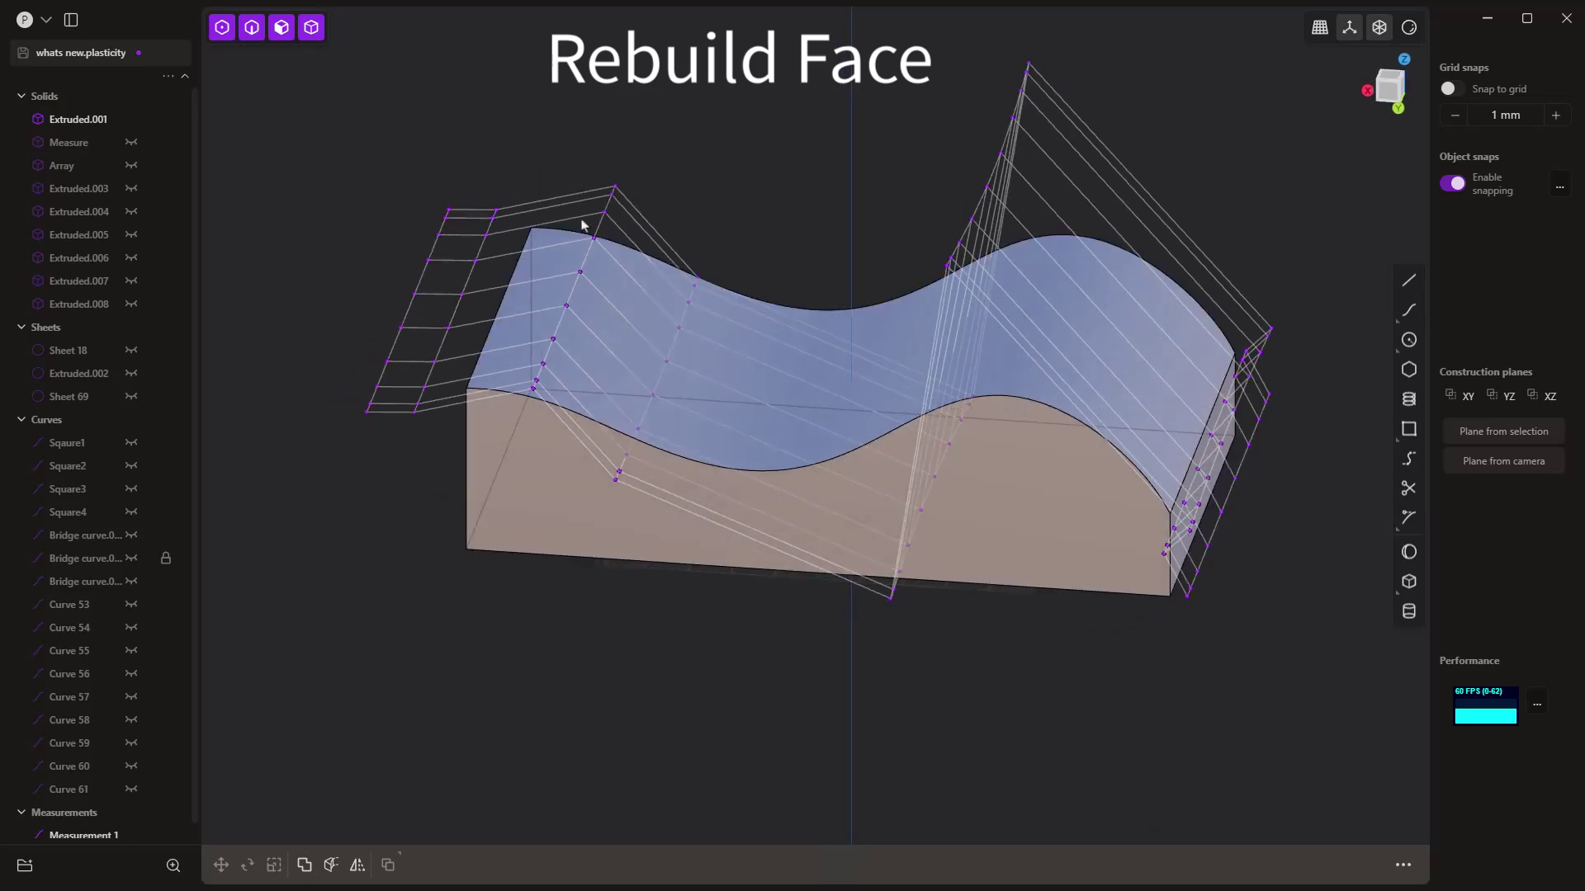
{"action": "key", "text": "1"}
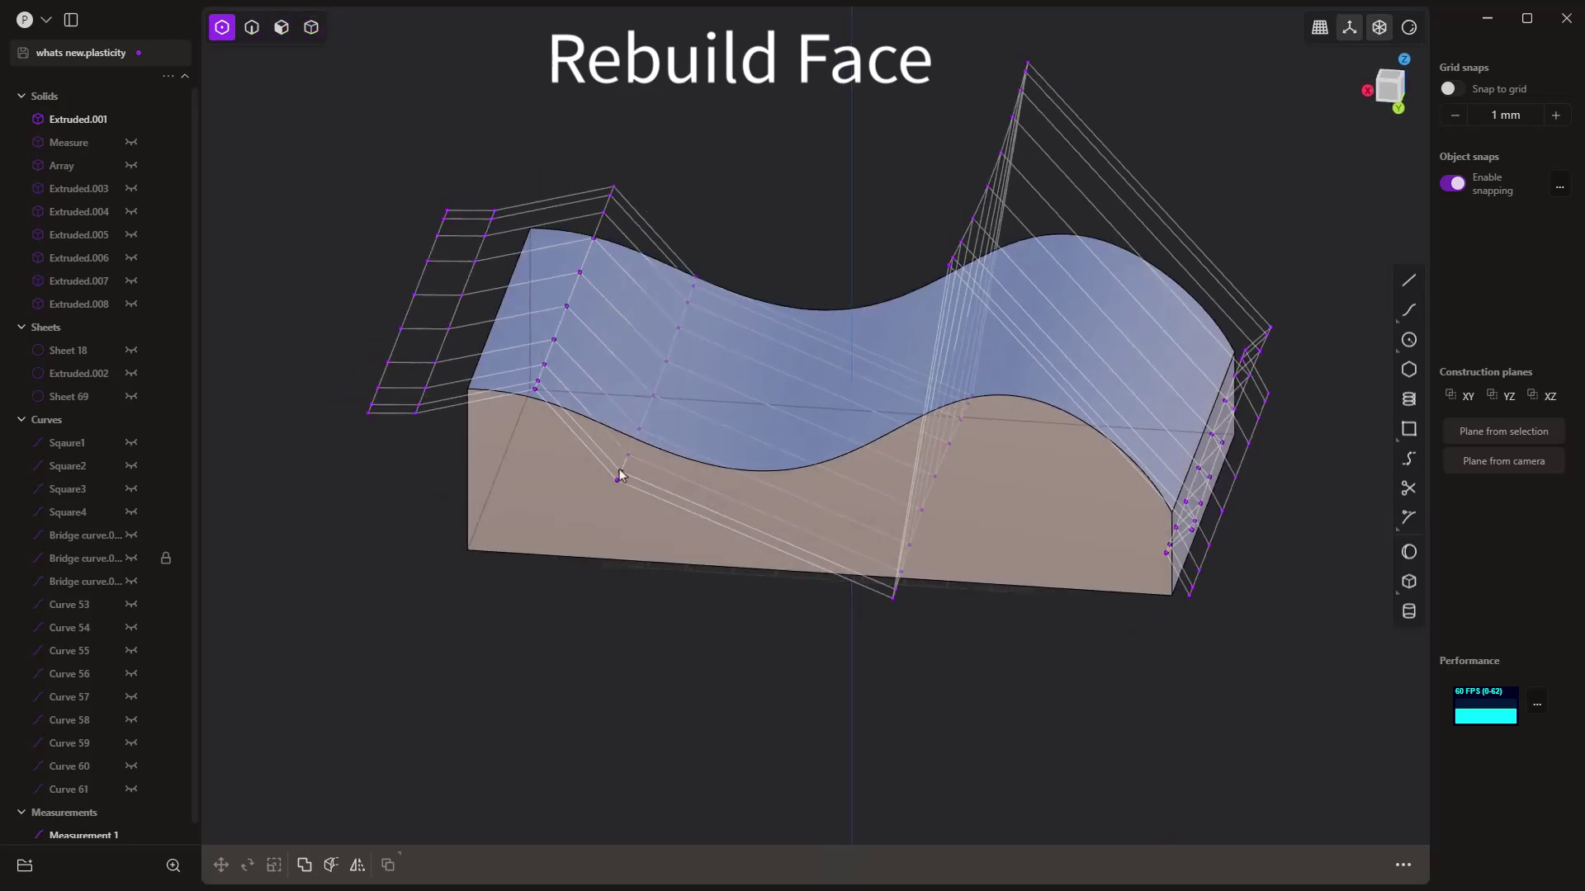
{"action": "middle_click_drag", "start_coordinate": [619, 477], "coordinate": [577, 396]}
{"action": "left_click_drag", "start_coordinate": [534, 163], "coordinate": [619, 429]}
{"action": "key", "text": "g"}
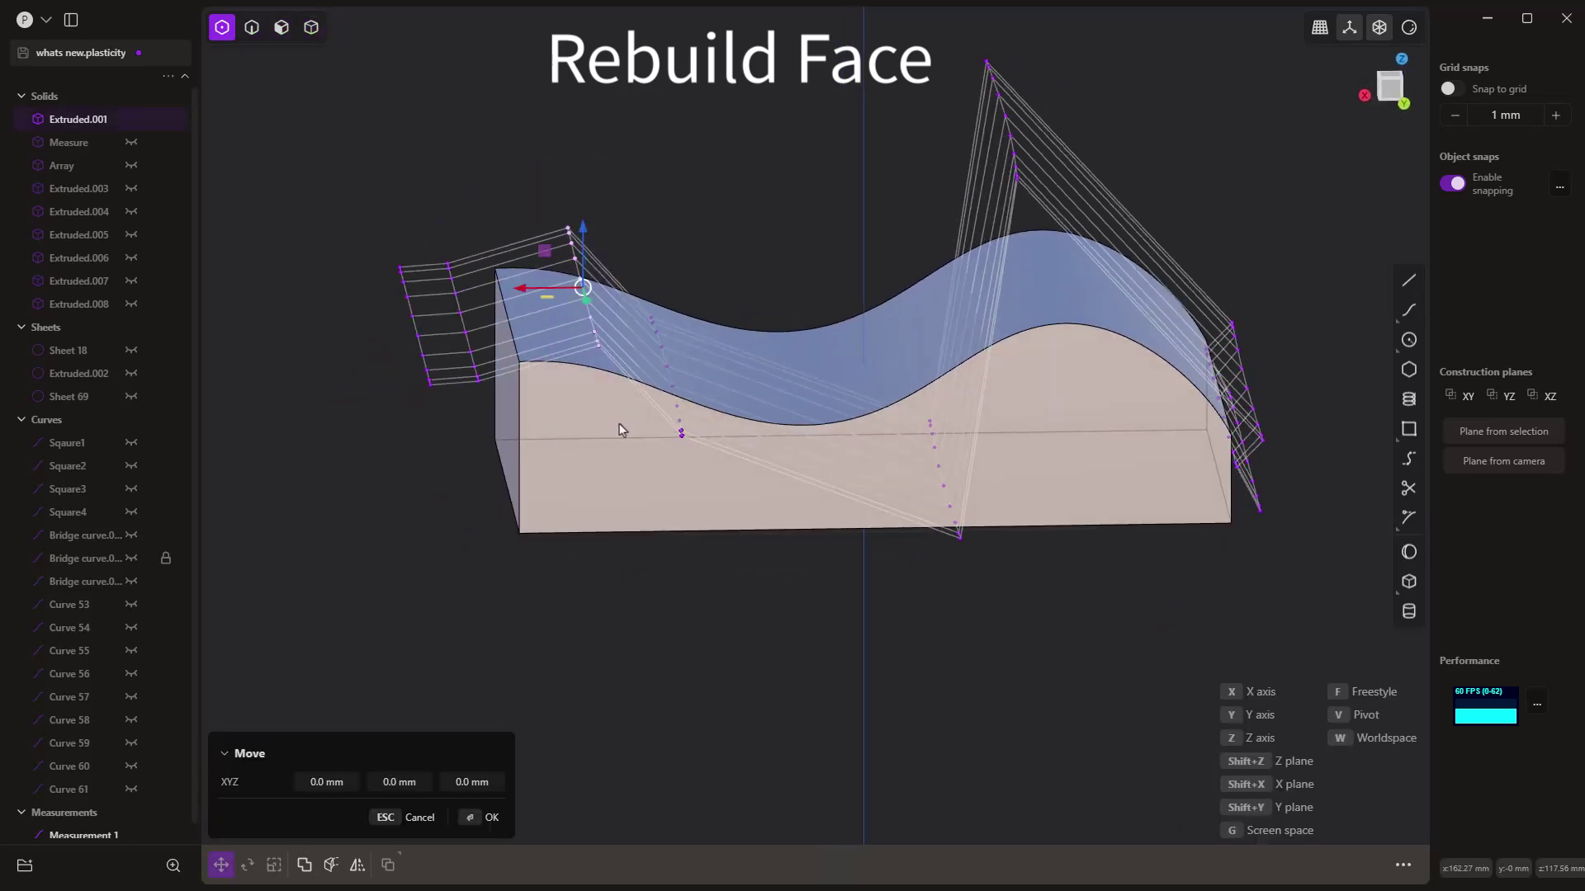
{"action": "key", "text": "z"}
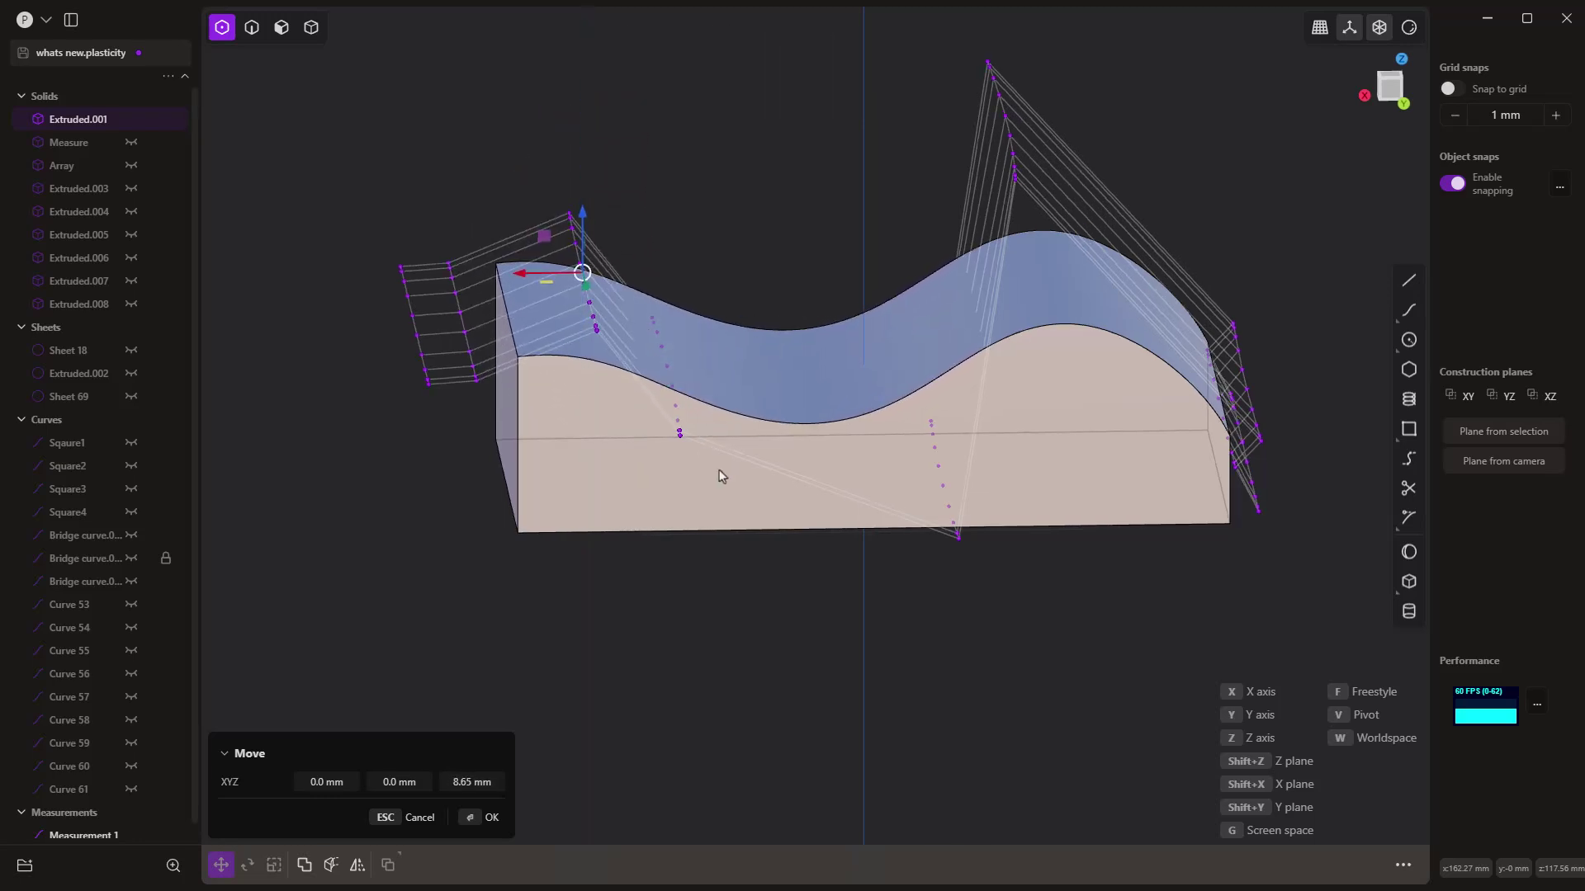
{"action": "middle_click_drag", "start_coordinate": [722, 476], "coordinate": [954, 469]}
{"action": "key", "text": "Escape"}
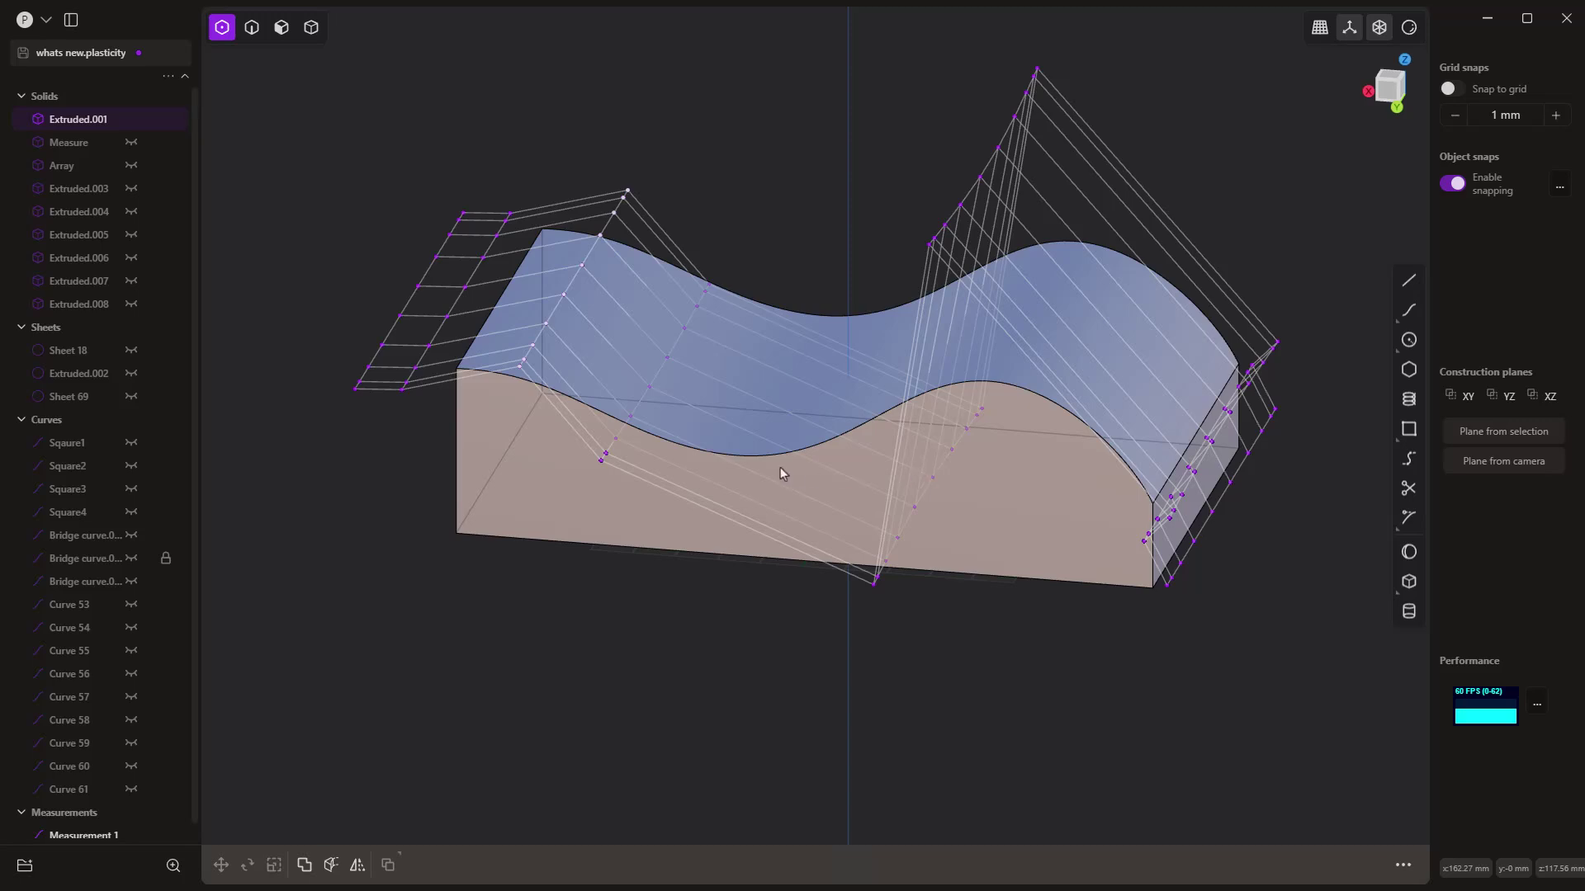
Raise the wavy top face to degree 6 by 7 with 7 by 7 spans
{"action": "key", "text": "5"}
{"action": "left_click", "coordinate": [704, 390]}
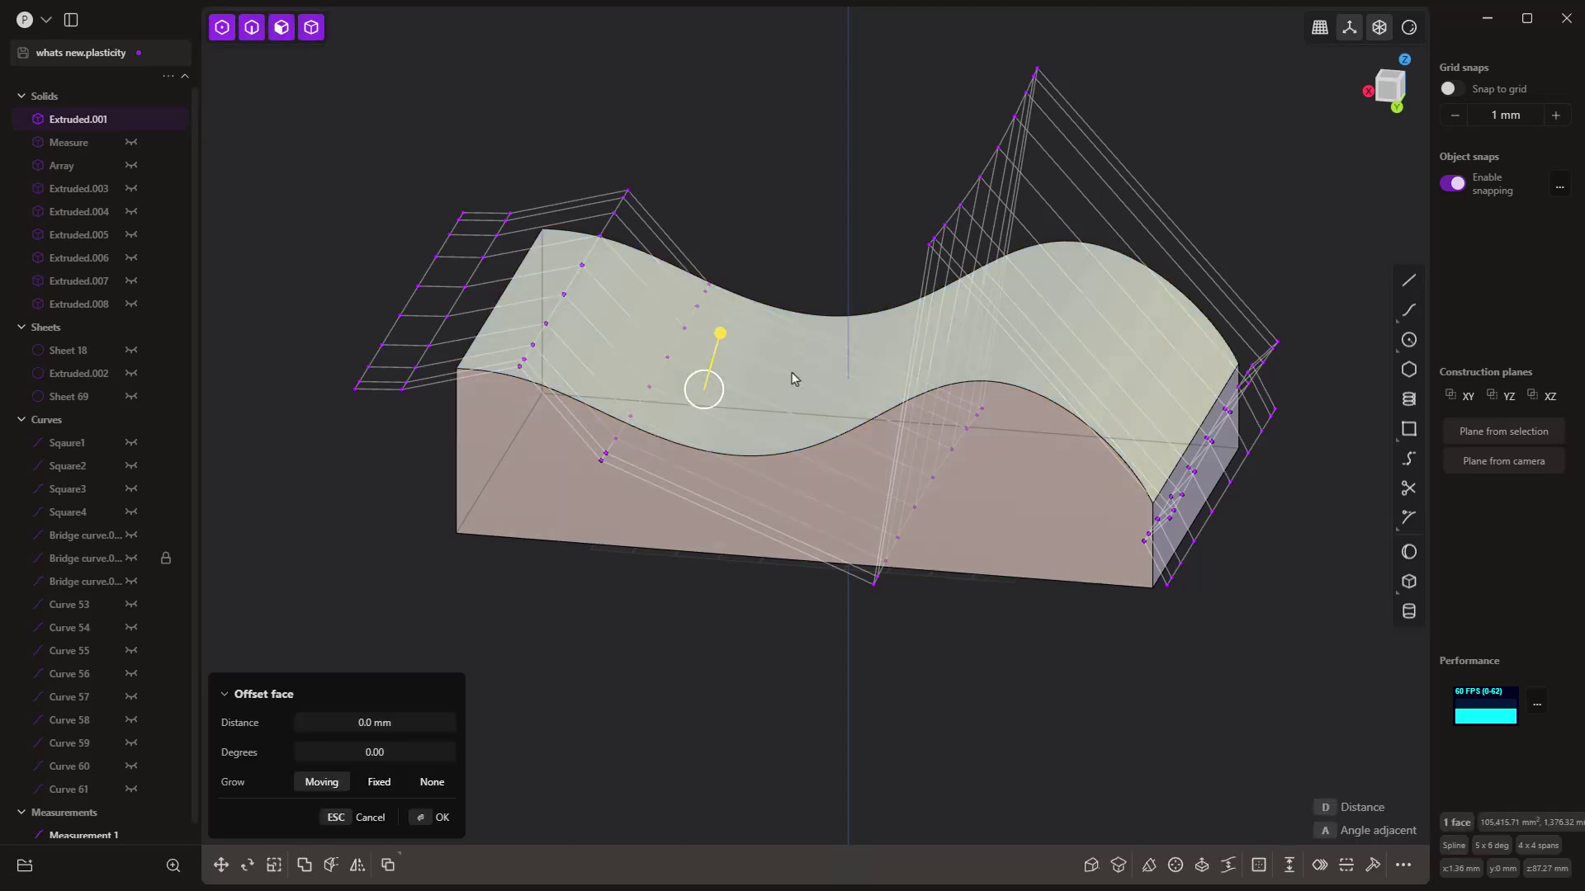
{"action": "type", "text": "fraise"}
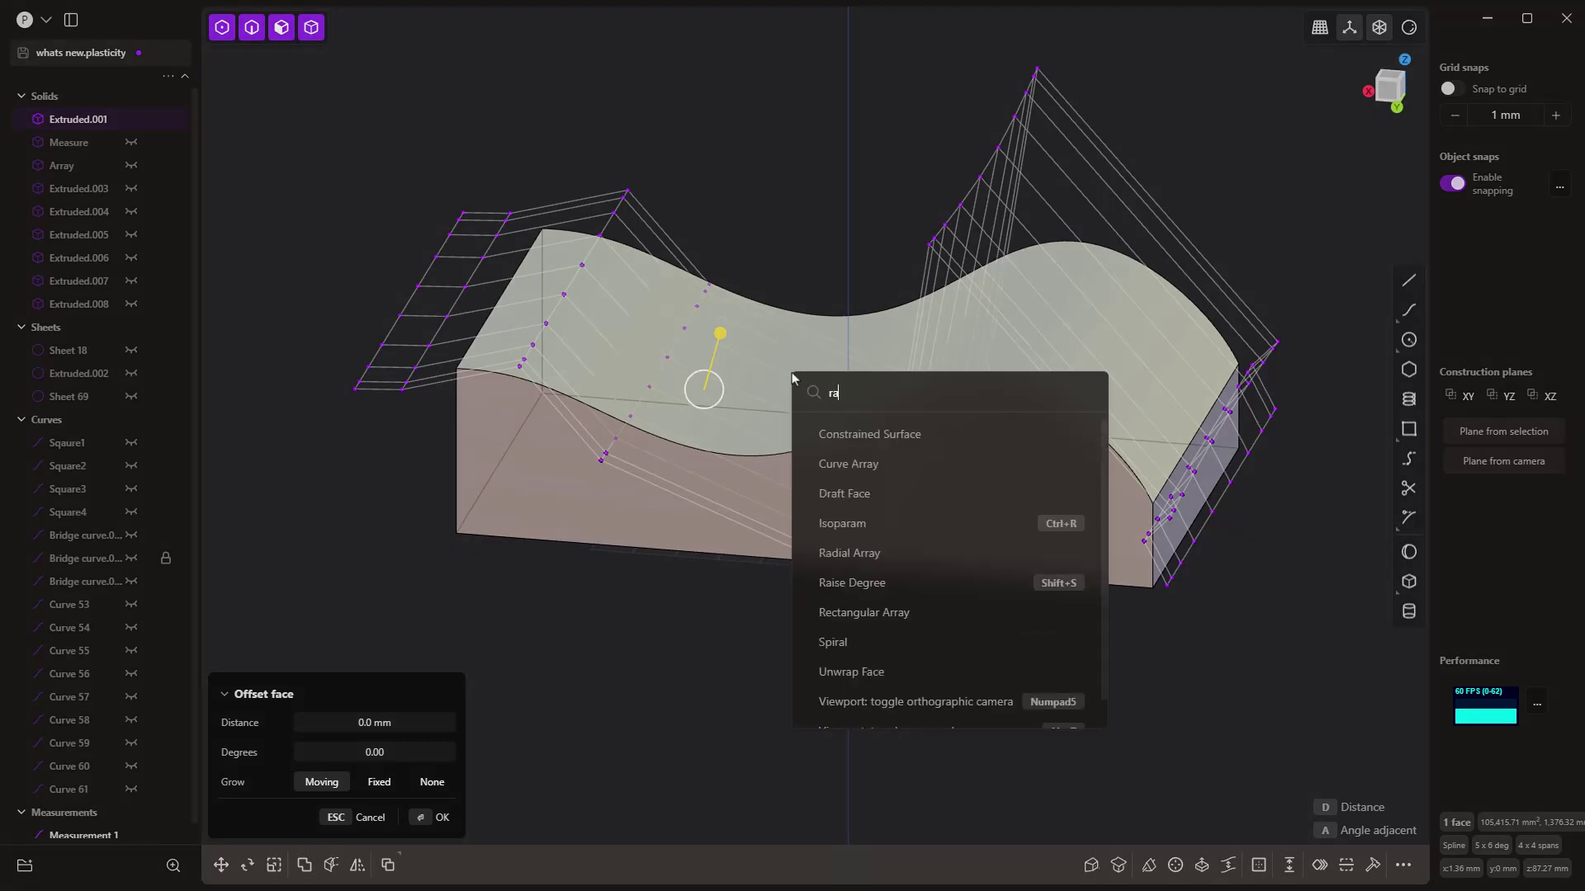
{"action": "key", "text": "Return"}
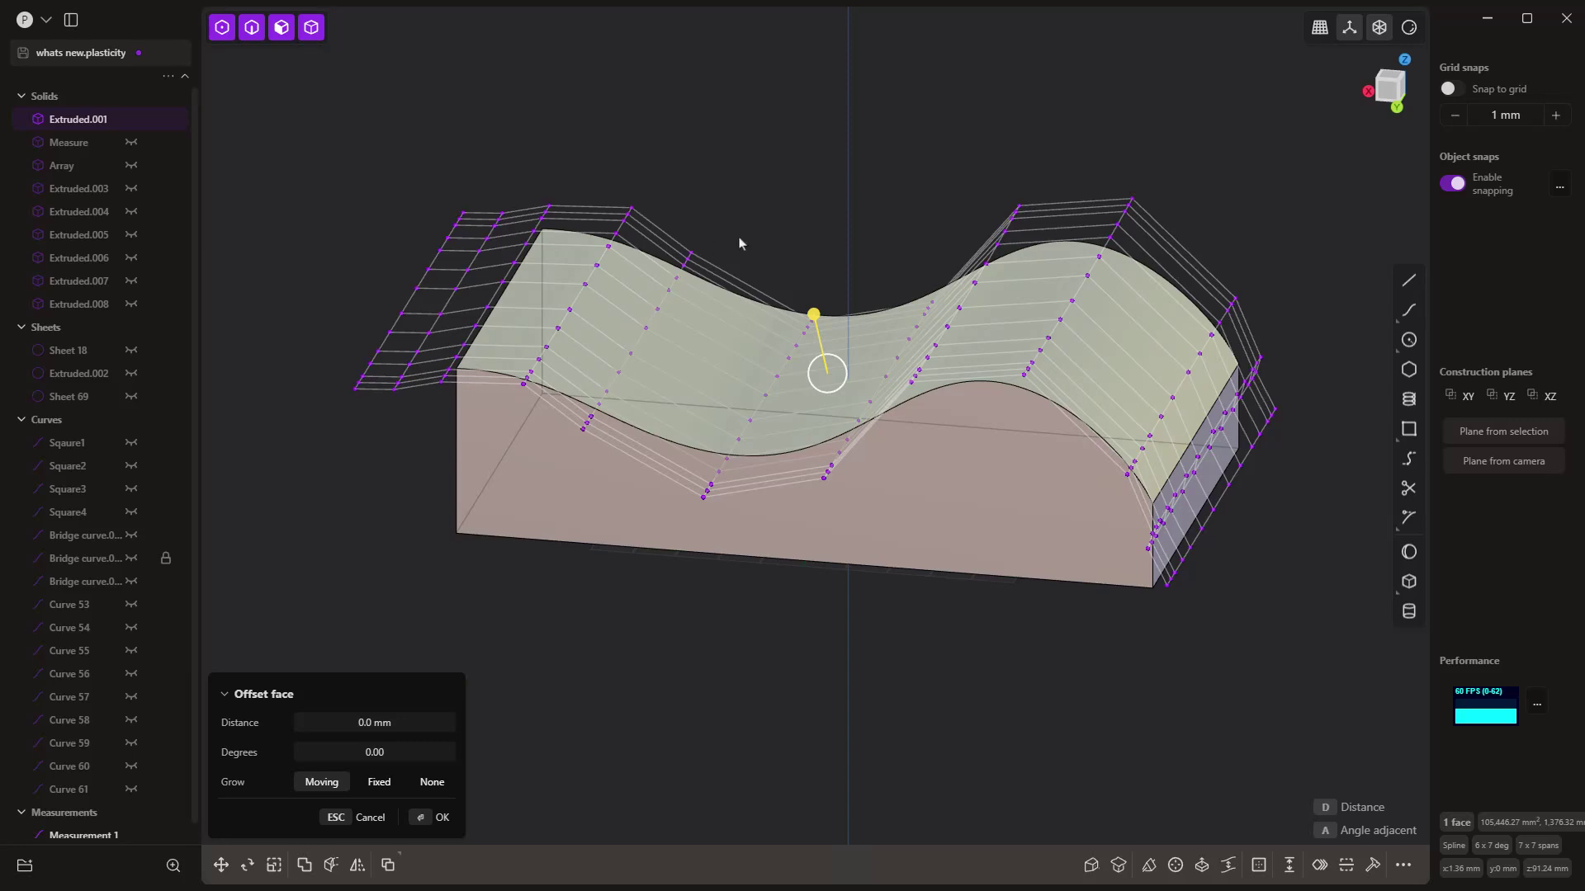
{"action": "key", "text": "Escape"}
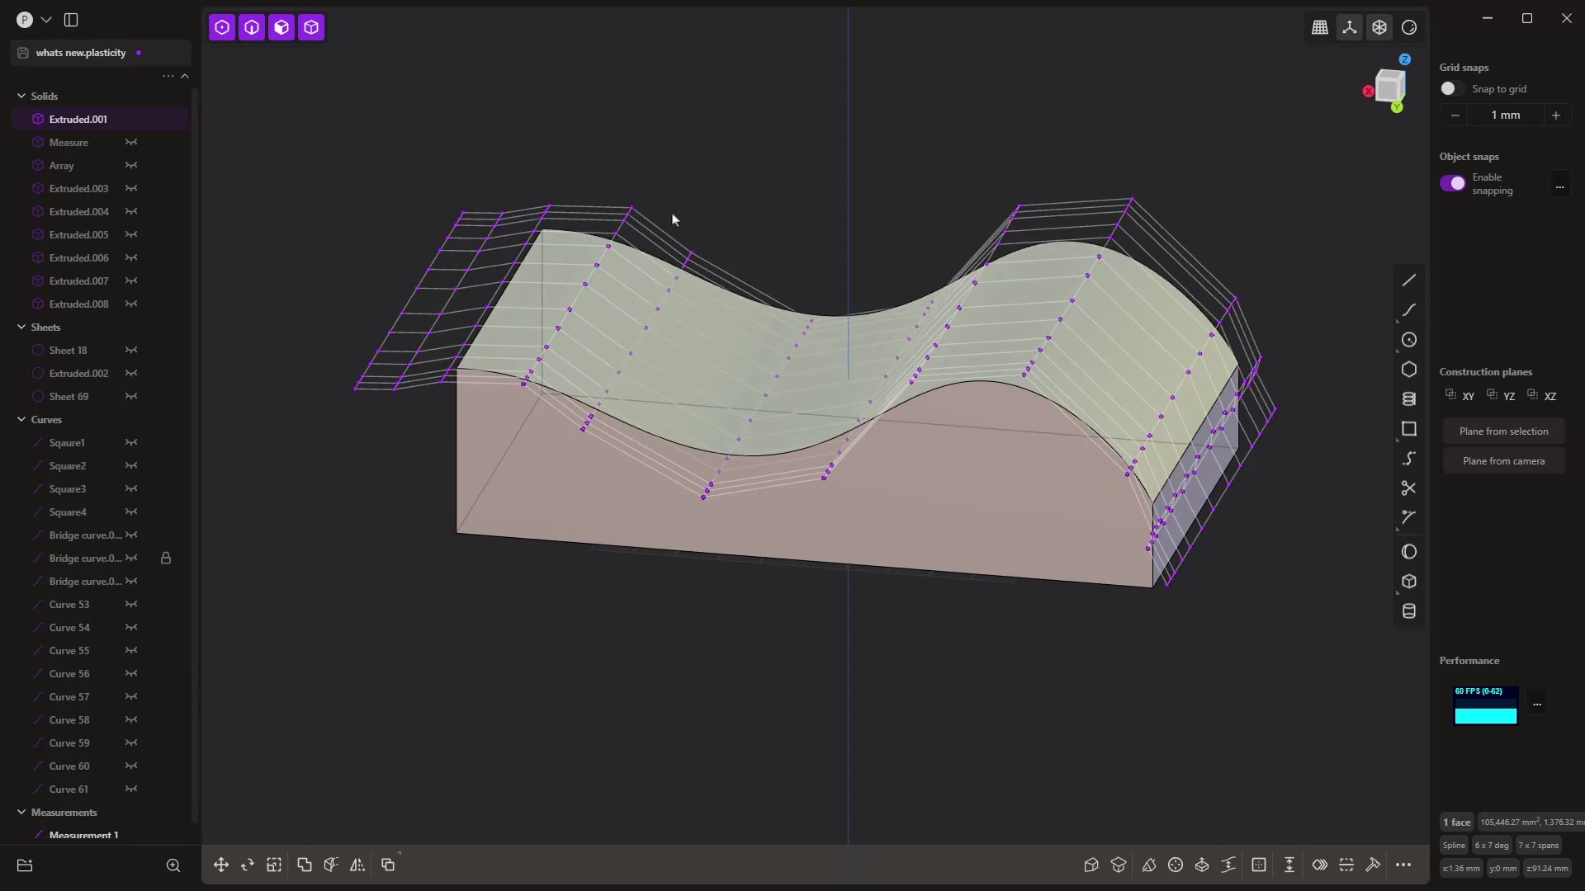
Toggle off the control point display of the wavy top face
{"action": "type", "text": "ftoggle p"}
{"action": "key", "text": "Return"}
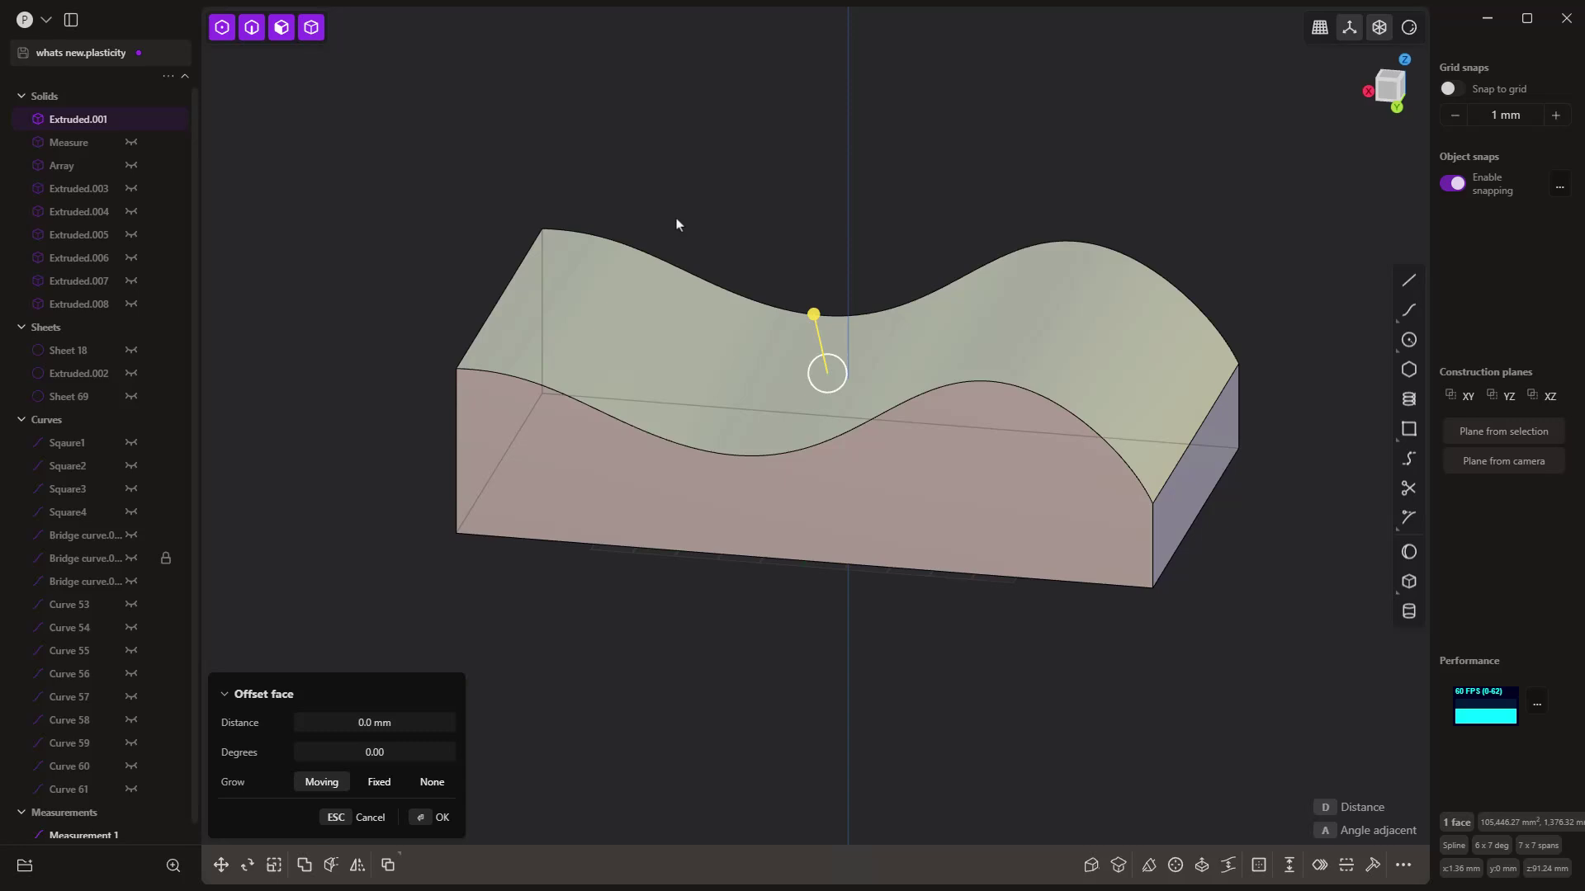
{"action": "key", "text": "Escape"}
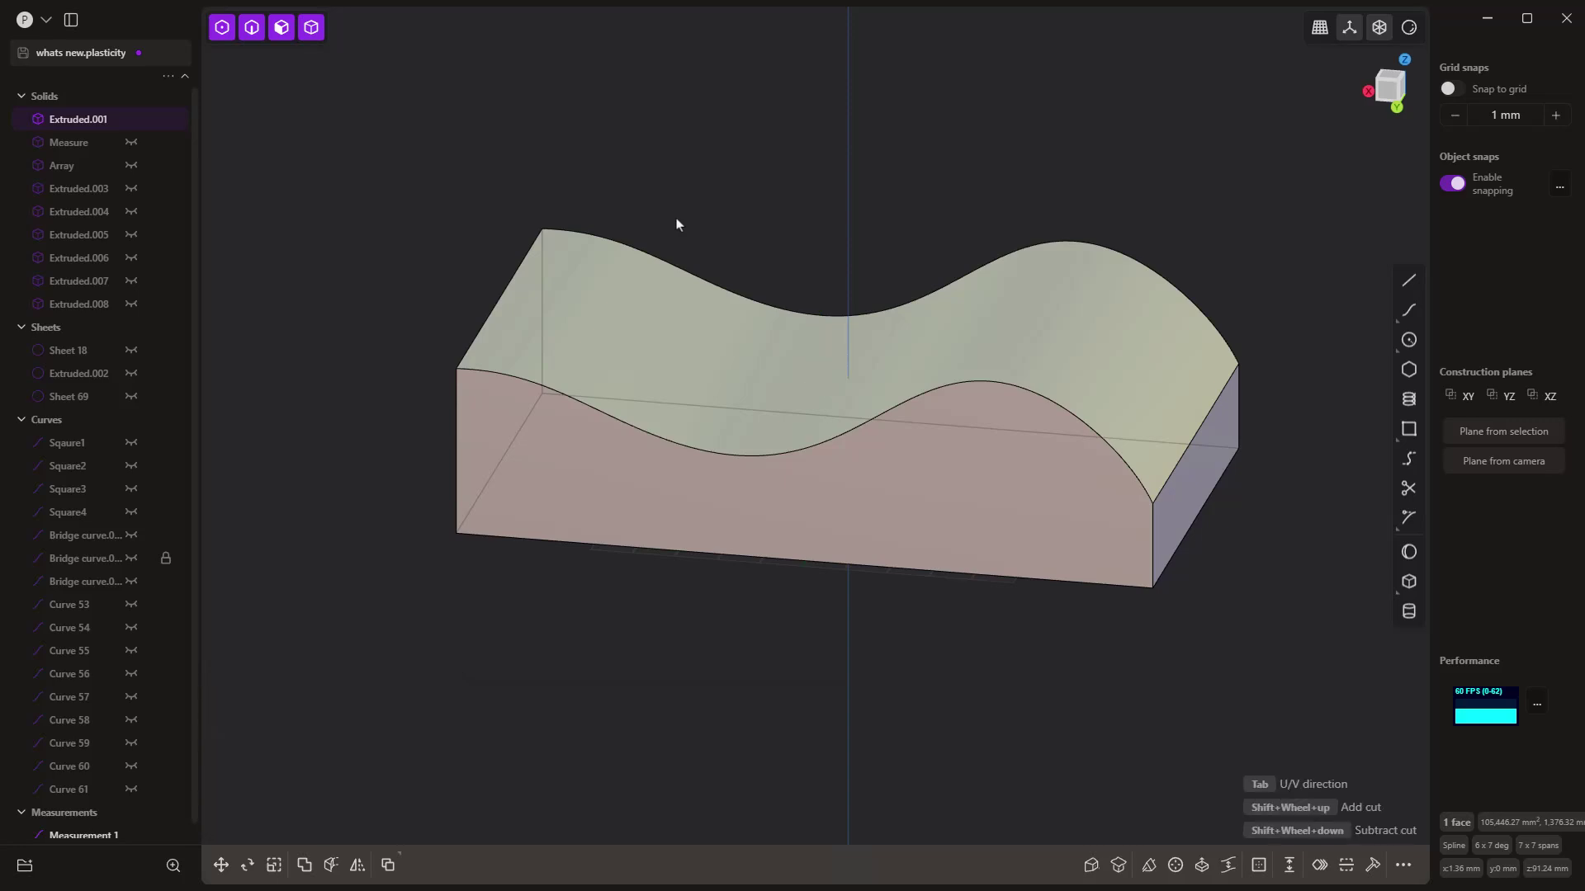
Split the wavy top face with one crosswise isoparam cut about a third of the way along, before the valley
{"action": "left_click", "coordinate": [718, 357]}
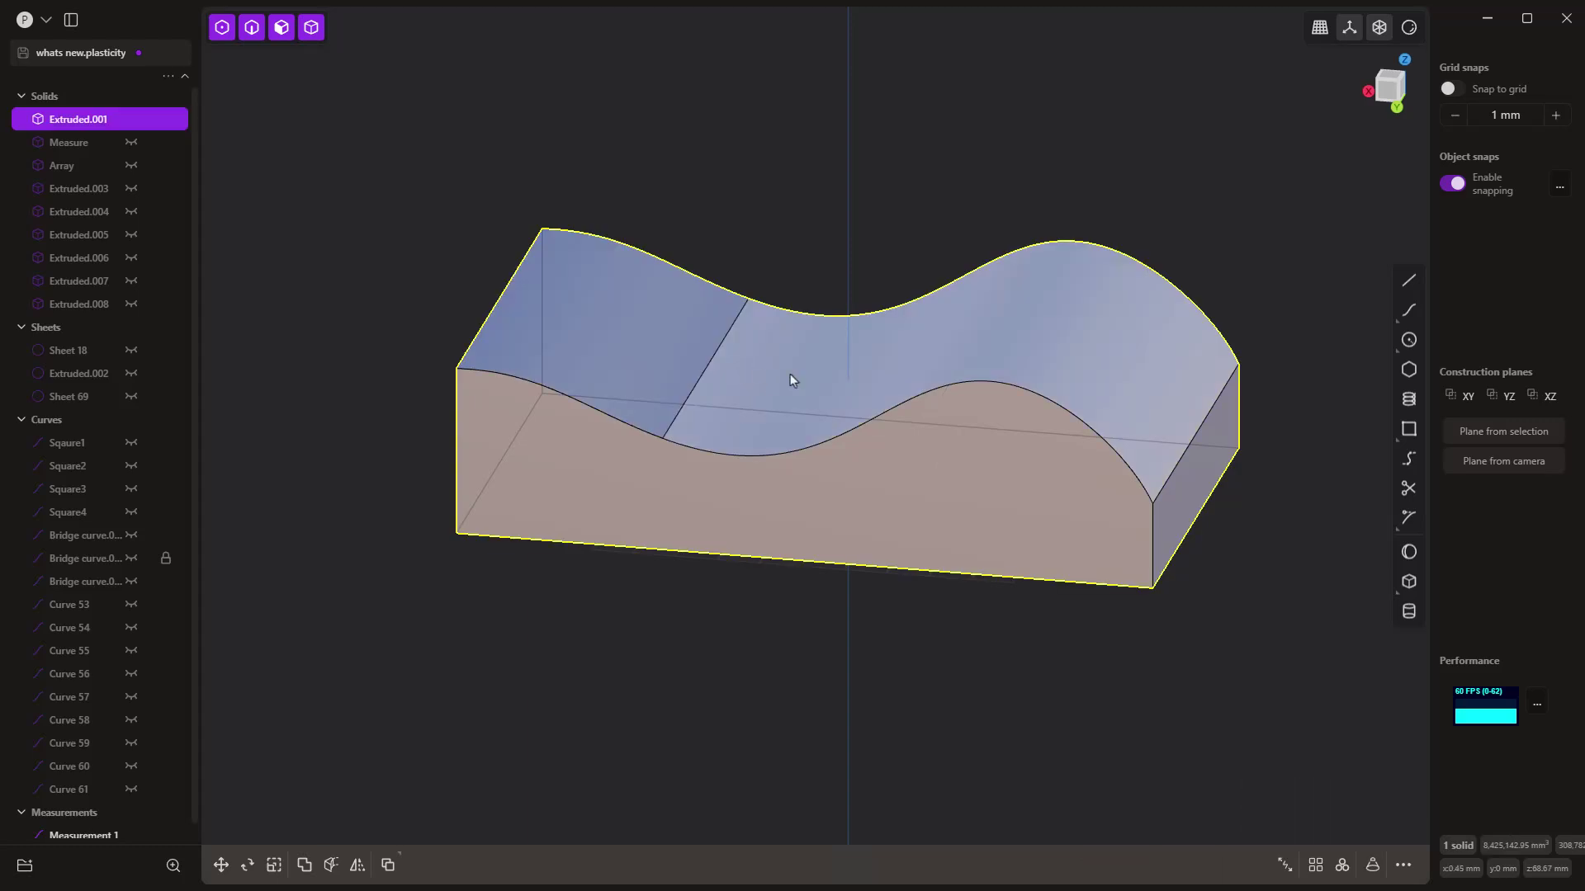
{"action": "key", "text": "Escape"}
{"action": "middle_click_drag", "start_coordinate": [795, 335], "coordinate": [733, 228]}
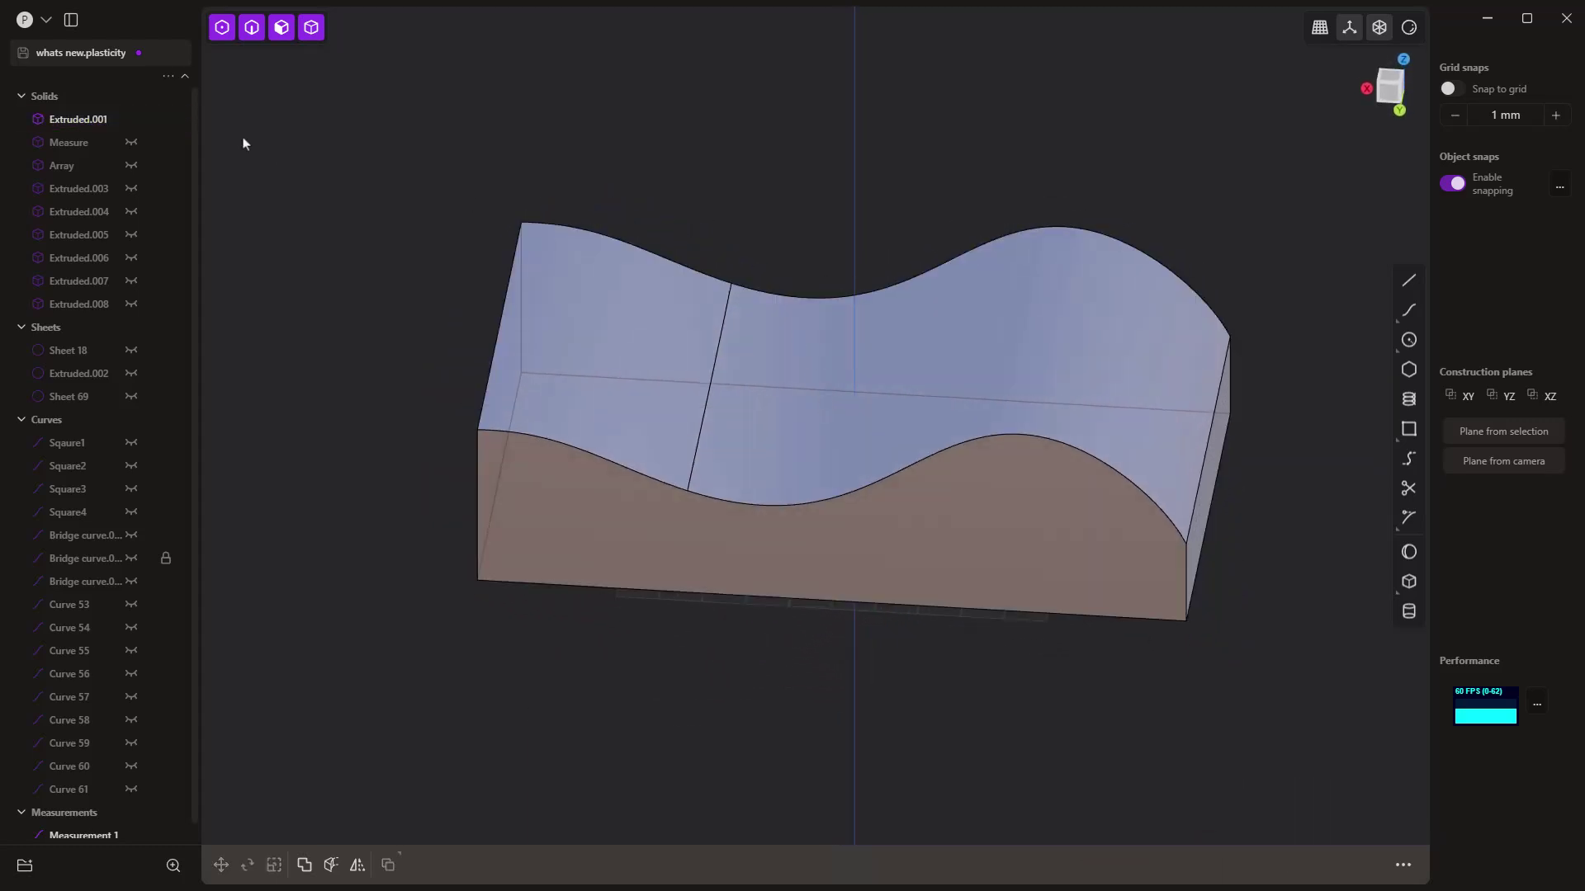
Hide the Extruded.001 solid and show the four connected curves Sqaure1, Square2, Square3 and Square4
{"action": "left_click", "coordinate": [131, 119]}
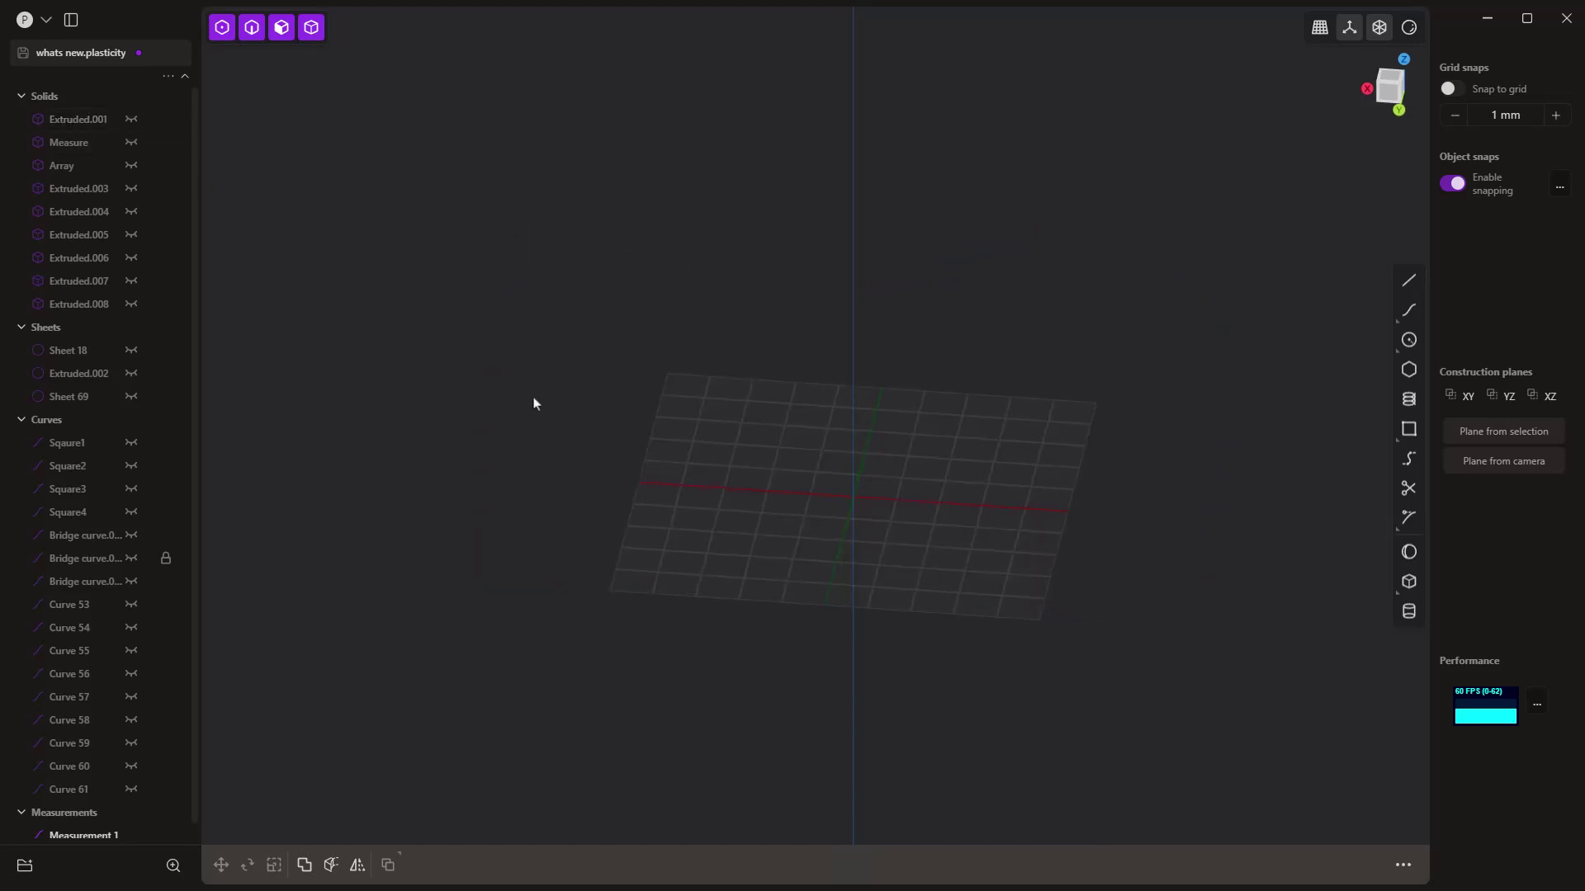
{"action": "middle_click_drag", "start_coordinate": [533, 404], "coordinate": [470, 373]}
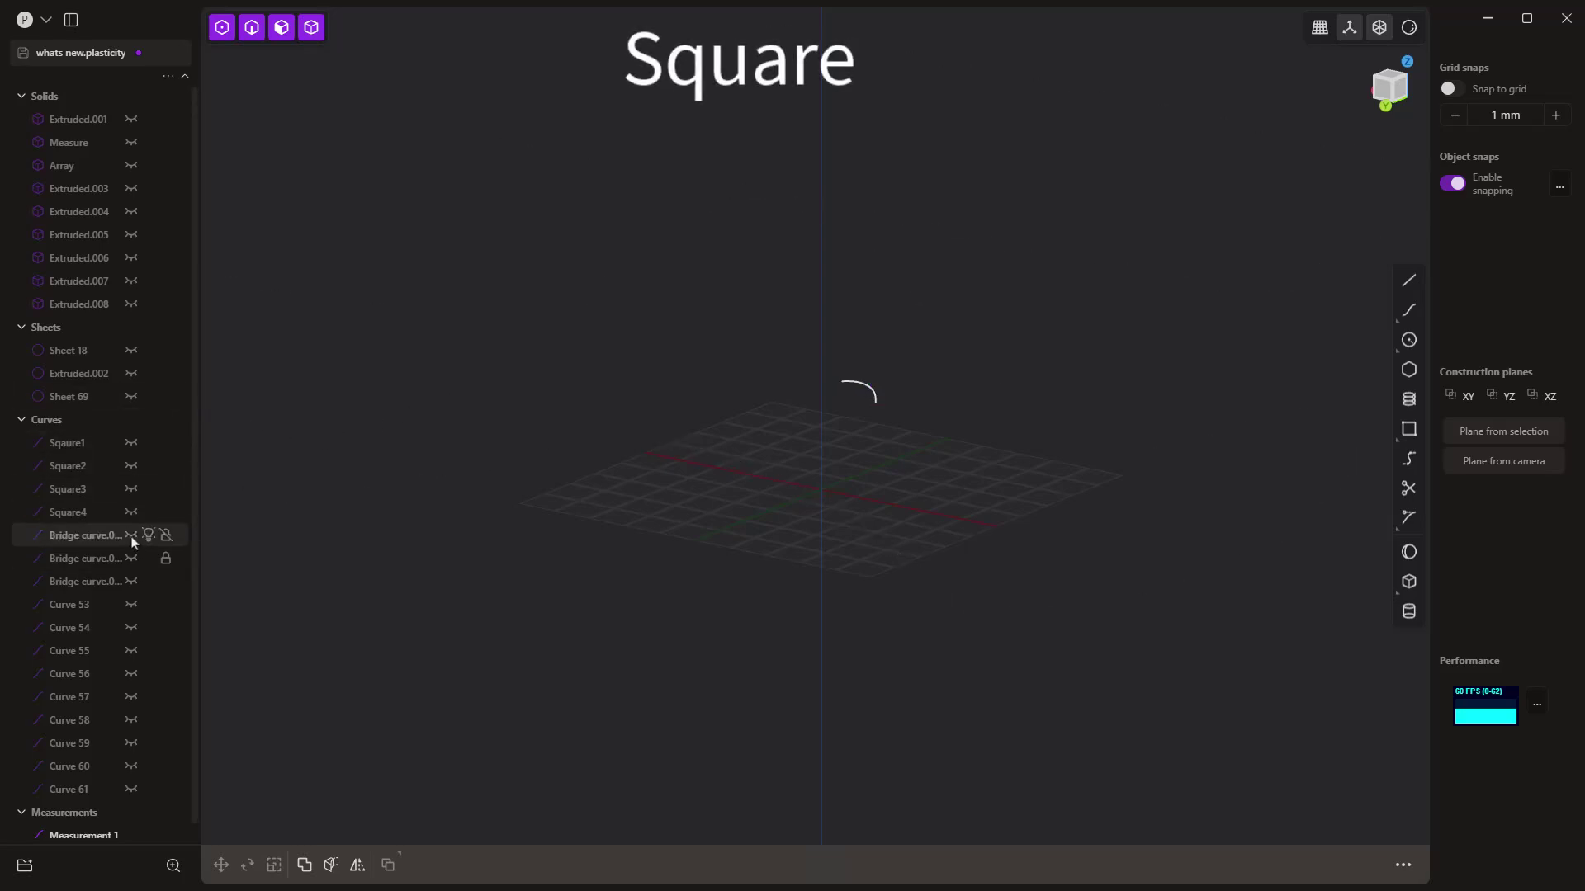
{"action": "left_click", "coordinate": [132, 488]}
{"action": "left_click", "coordinate": [131, 466]}
{"action": "left_click", "coordinate": [131, 443]}
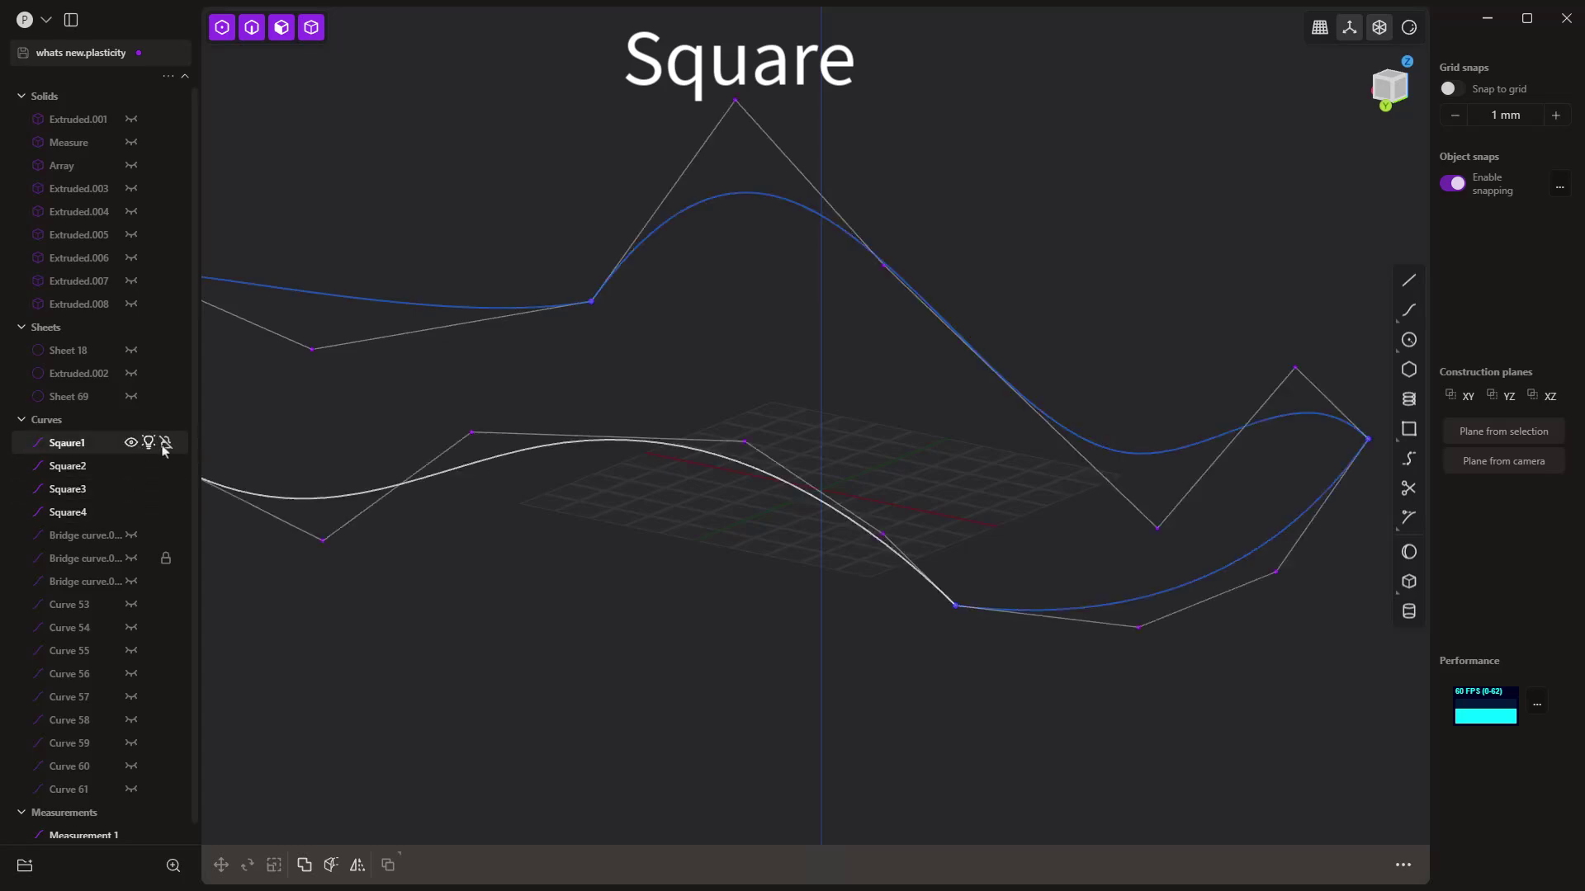
{"action": "scroll", "coordinate": [686, 534], "scroll_direction": "down", "scroll_amount": 5}
{"action": "key", "text": "f"}
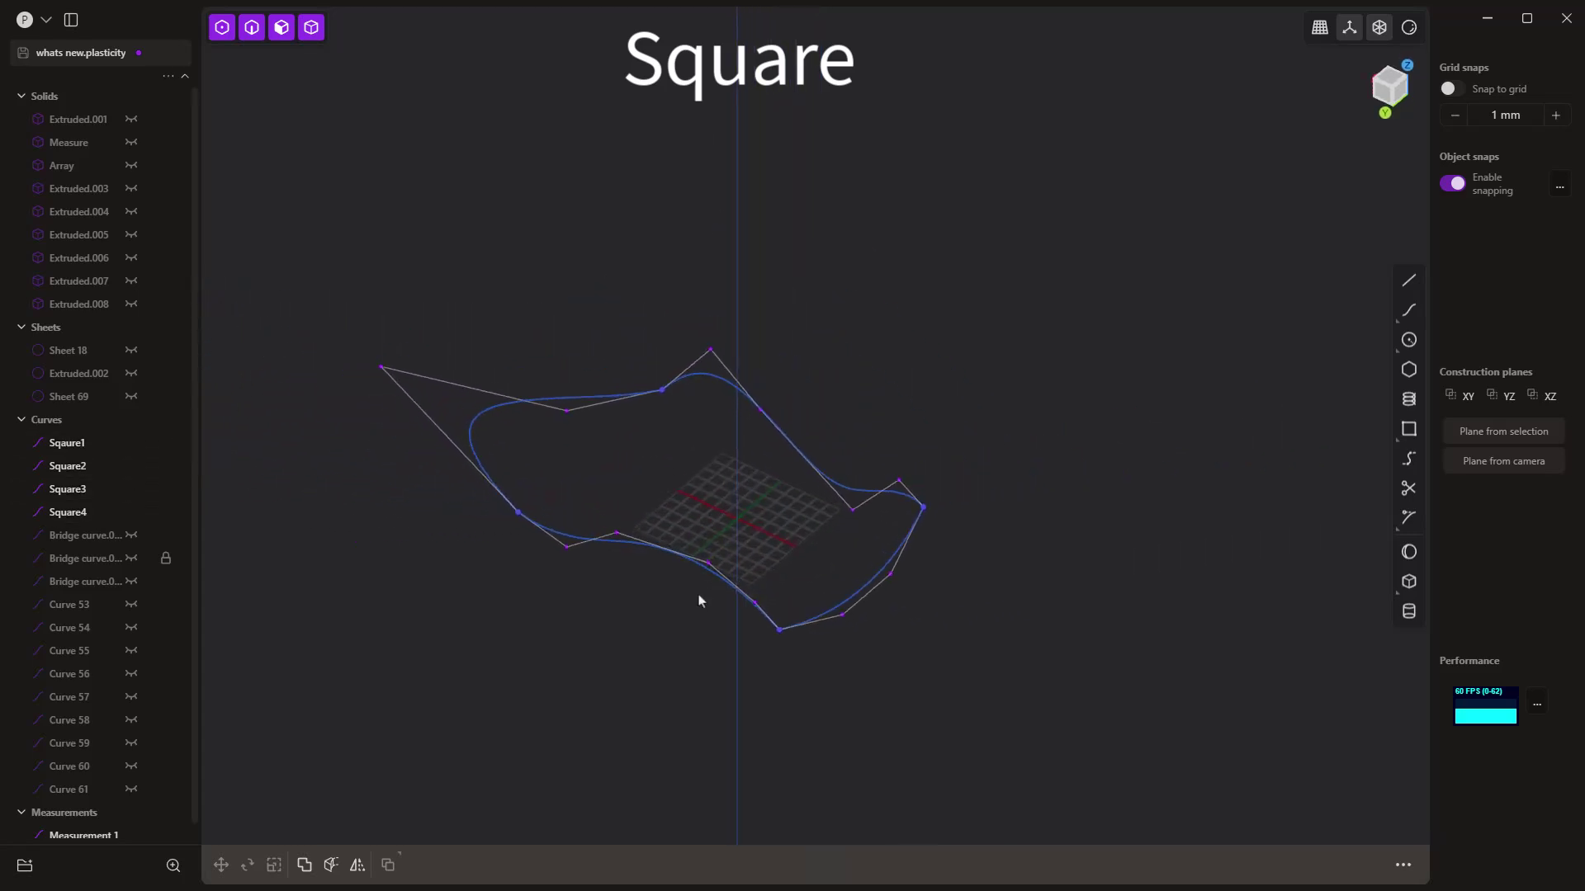
Select all four connected boundary curves and start an XNurbs surface across them
{"action": "left_click", "coordinate": [675, 561]}
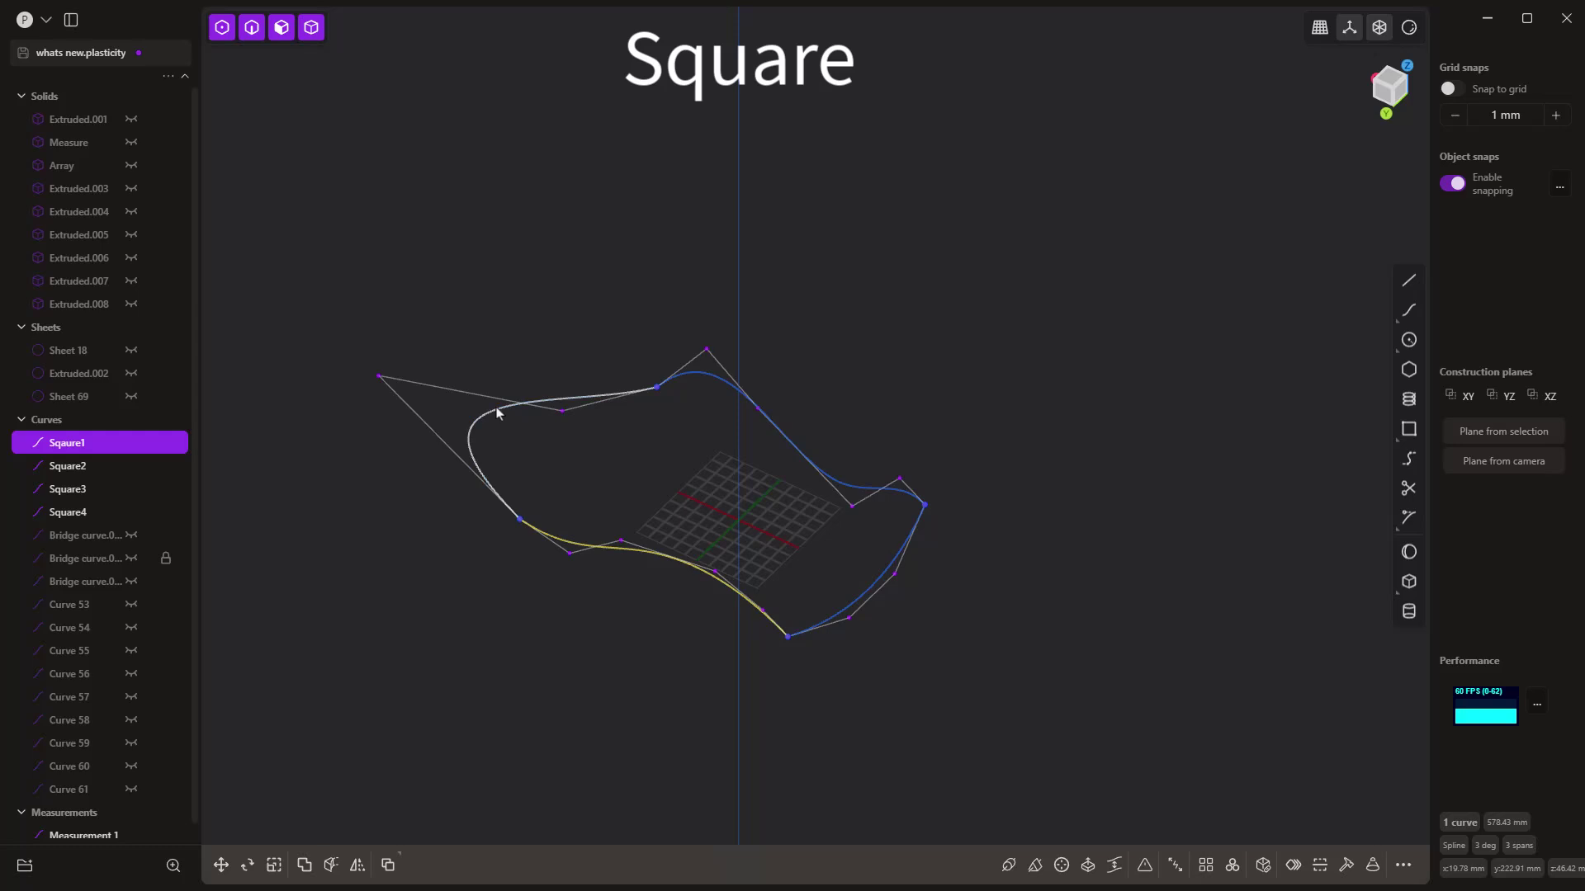
{"action": "left_click", "coordinate": [497, 412], "text": "shift"}
{"action": "left_click", "coordinate": [705, 381], "text": "shift"}
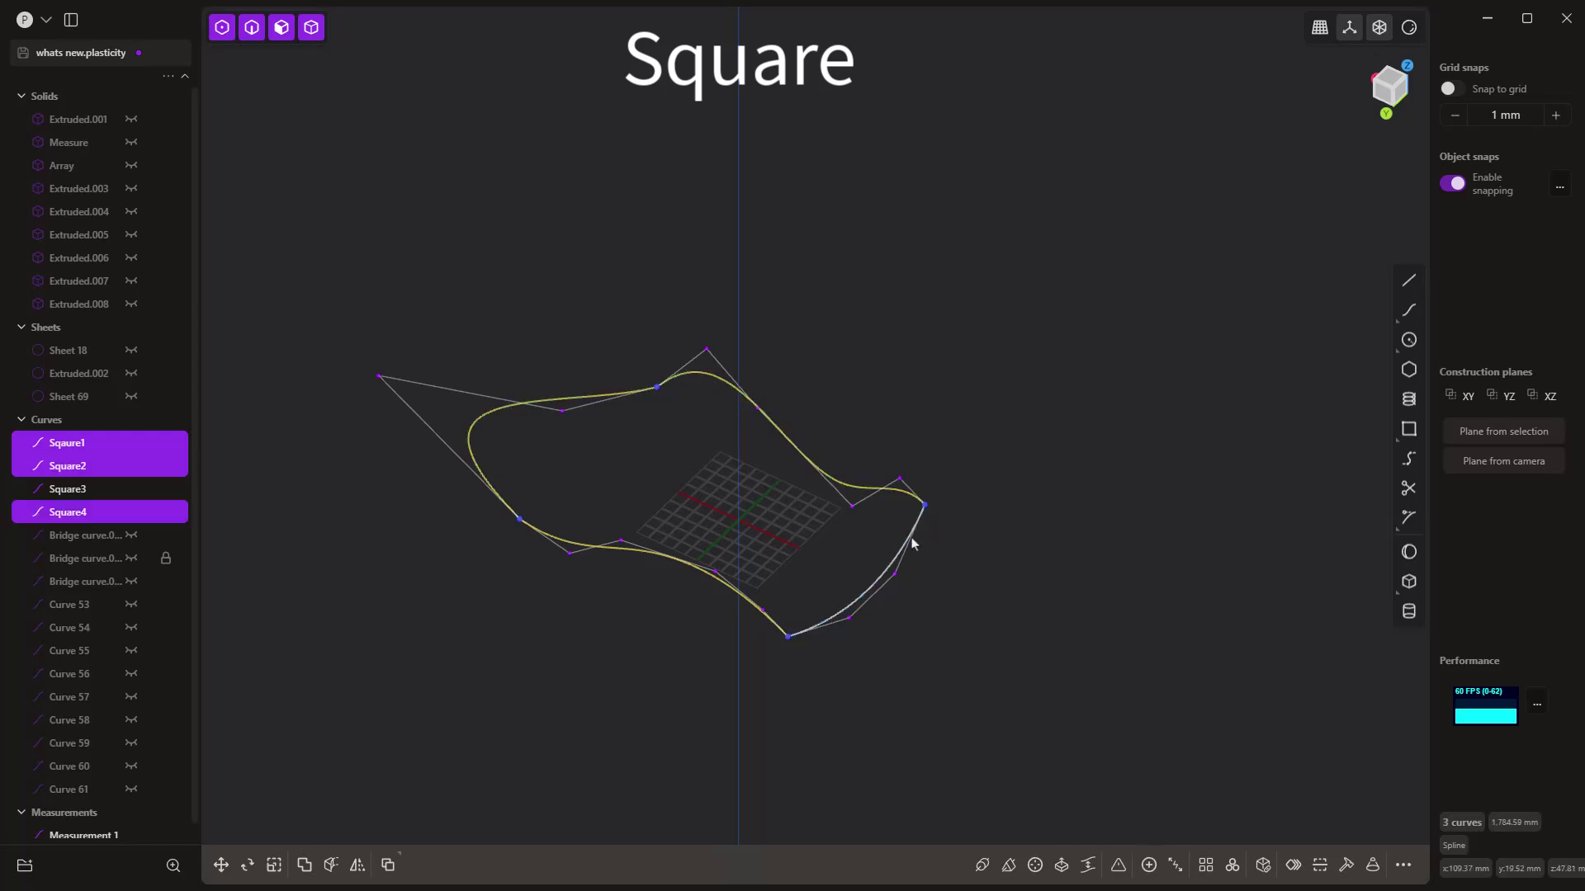
{"action": "left_click", "coordinate": [901, 552], "text": "shift"}
{"action": "middle_click_drag", "start_coordinate": [891, 552], "coordinate": [816, 565]}
{"action": "key", "text": "F3"}
{"action": "type", "text": "x"}
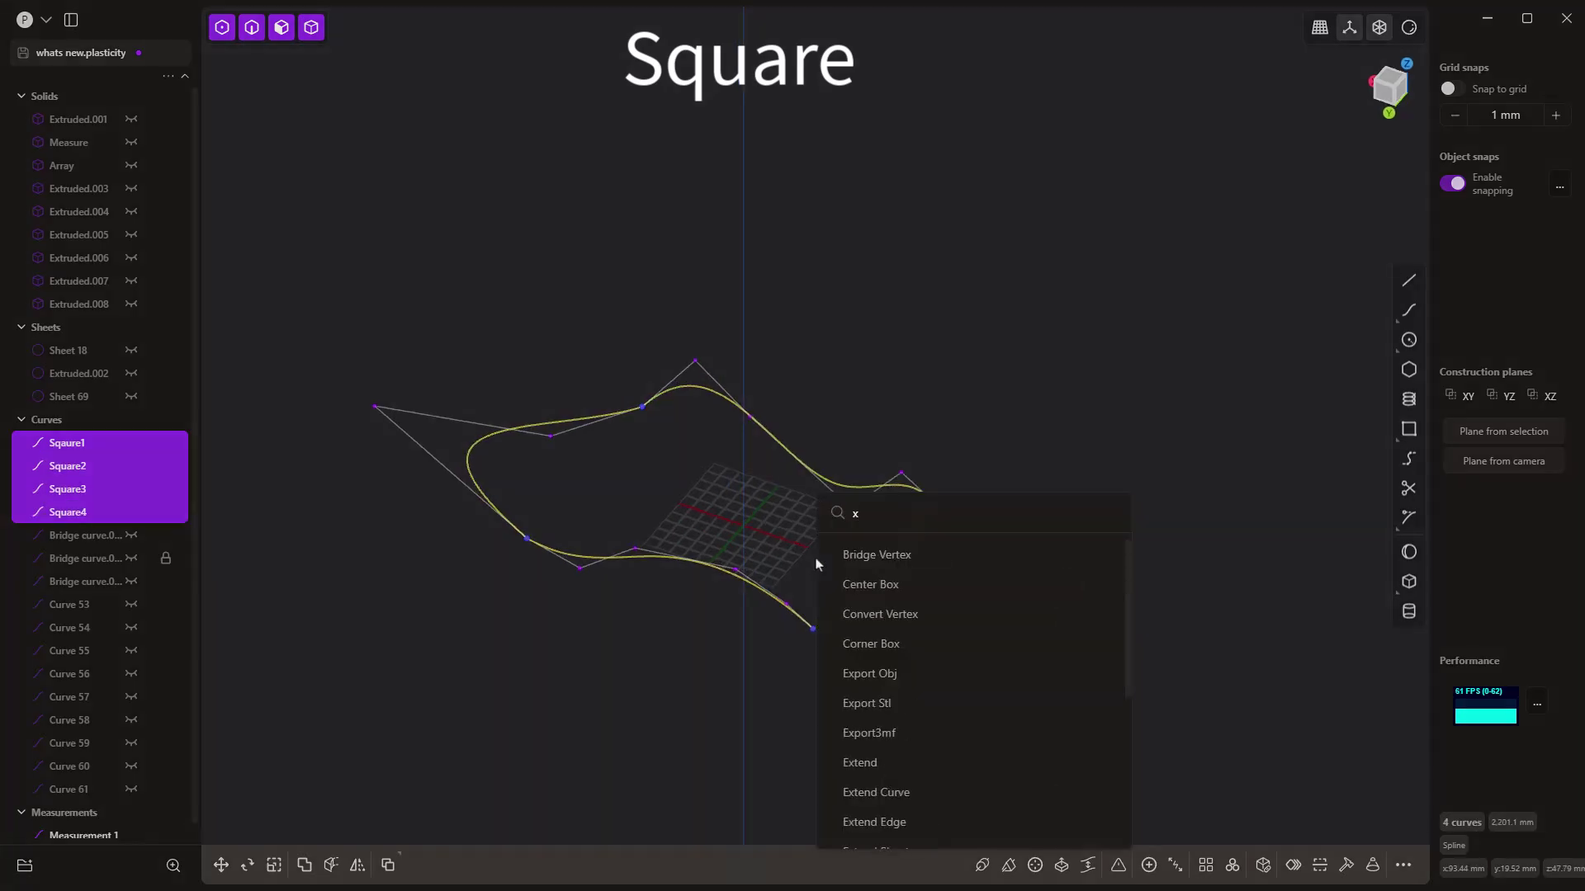
{"action": "type", "text": "n"}
{"action": "key", "text": "Return"}
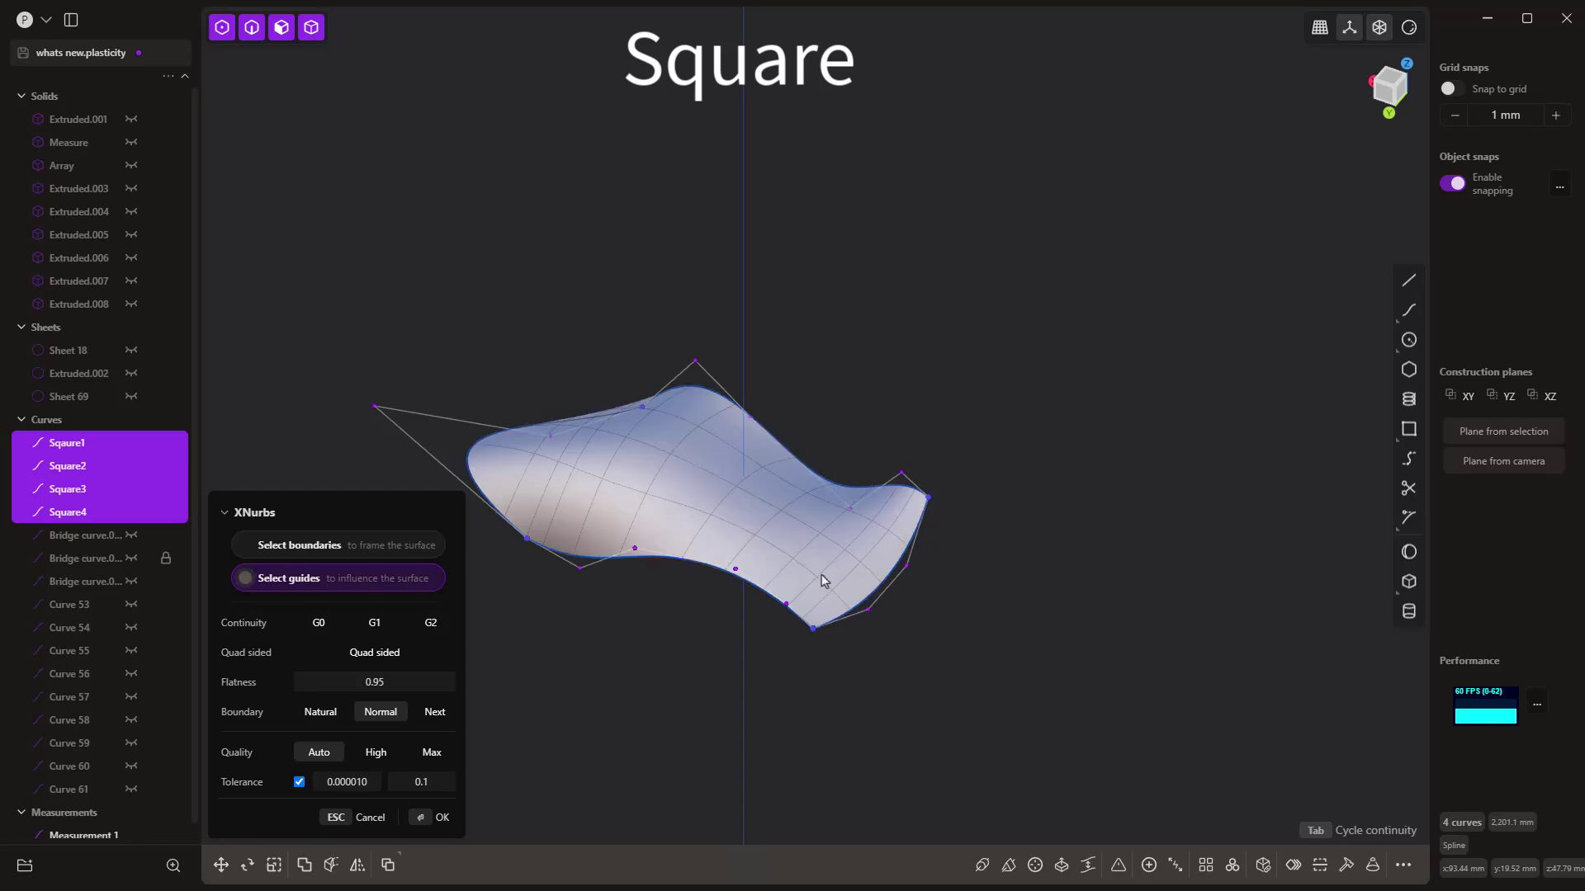
Preview the Quad sided option, turn it back off, and create the XNurbs surface with flatness 1.00
{"action": "mouse_move", "coordinate": [608, 483]}
{"action": "middle_mouse_down"}
{"action": "mouse_move", "coordinate": [700, 499]}
{"action": "mouse_move", "coordinate": [793, 470]}
{"action": "mouse_move", "coordinate": [813, 429]}
{"action": "mouse_move", "coordinate": [595, 446]}
{"action": "mouse_move", "coordinate": [627, 452]}
{"action": "mouse_move", "coordinate": [615, 491]}
{"action": "middle_mouse_up"}
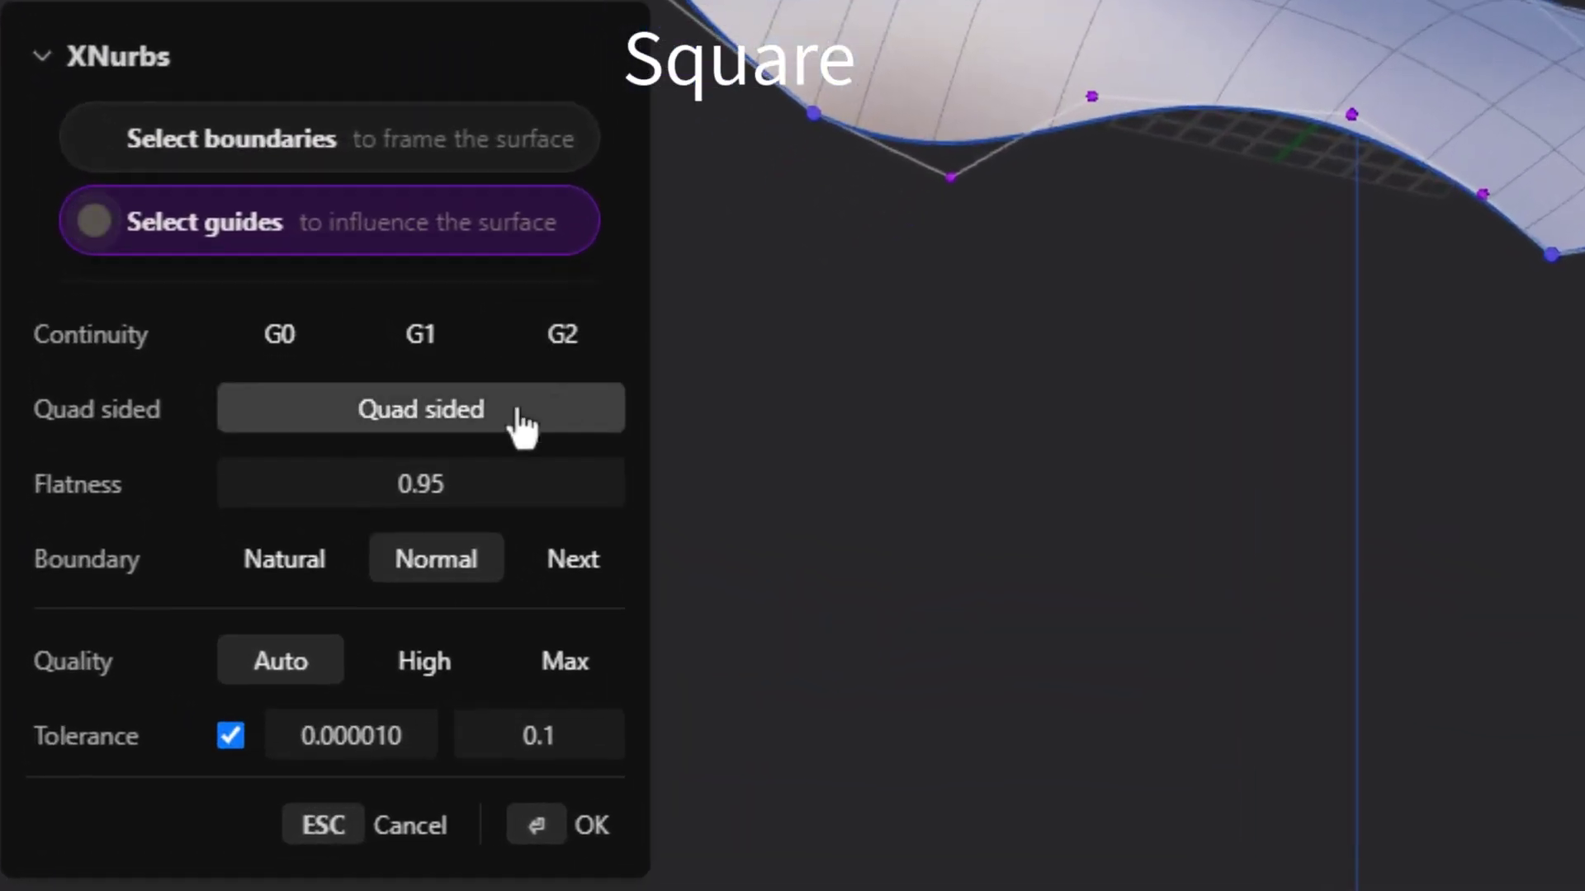
{"action": "left_click", "coordinate": [463, 427]}
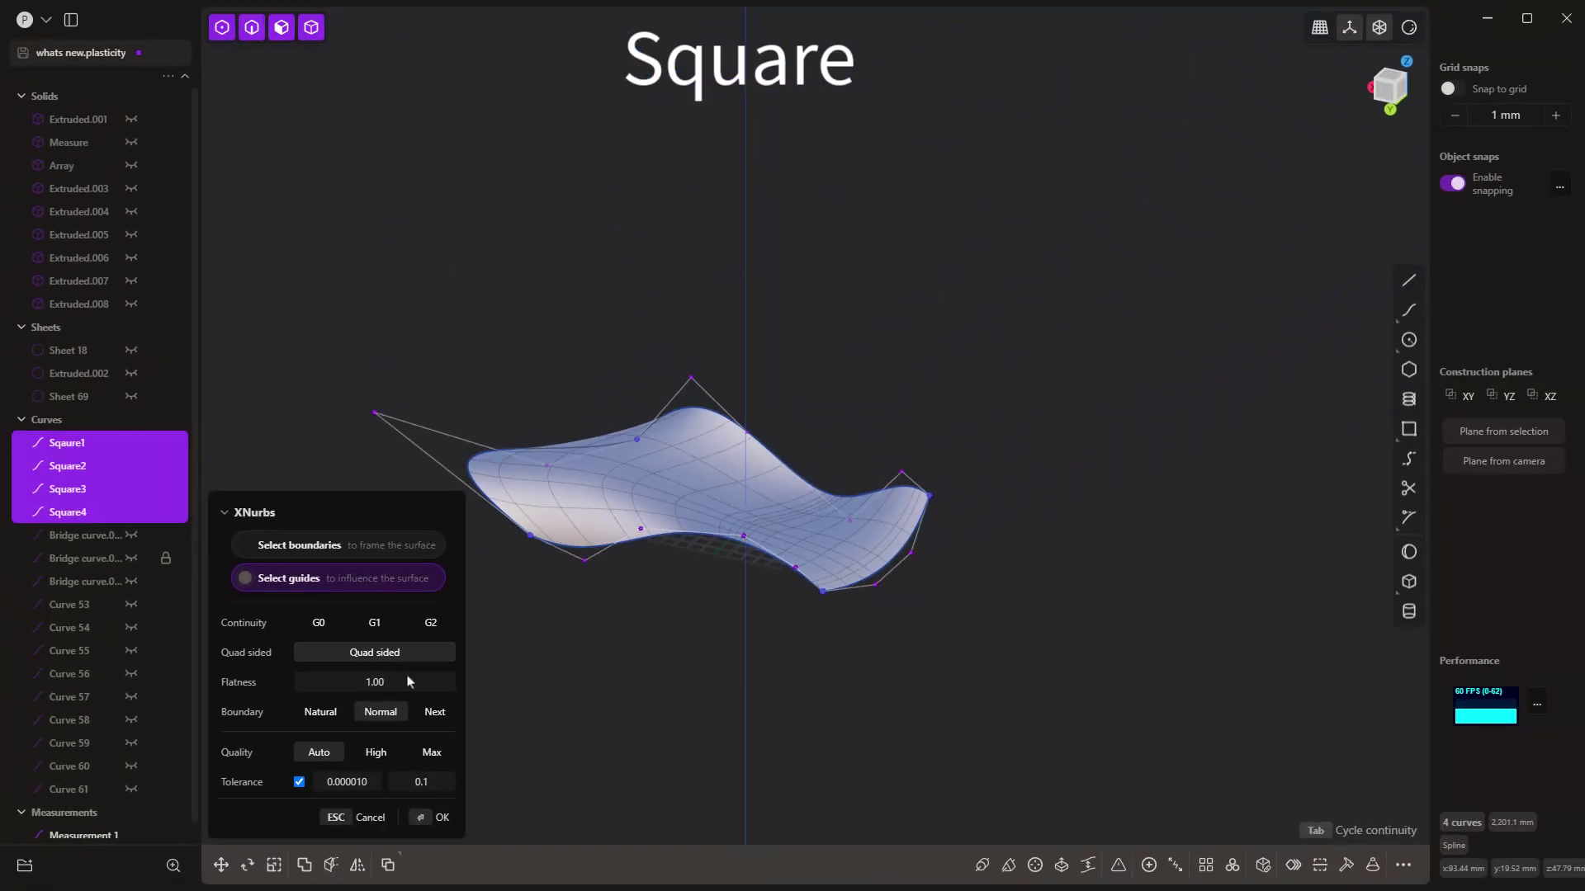
{"action": "left_click", "coordinate": [380, 658]}
{"action": "key", "text": "Return"}
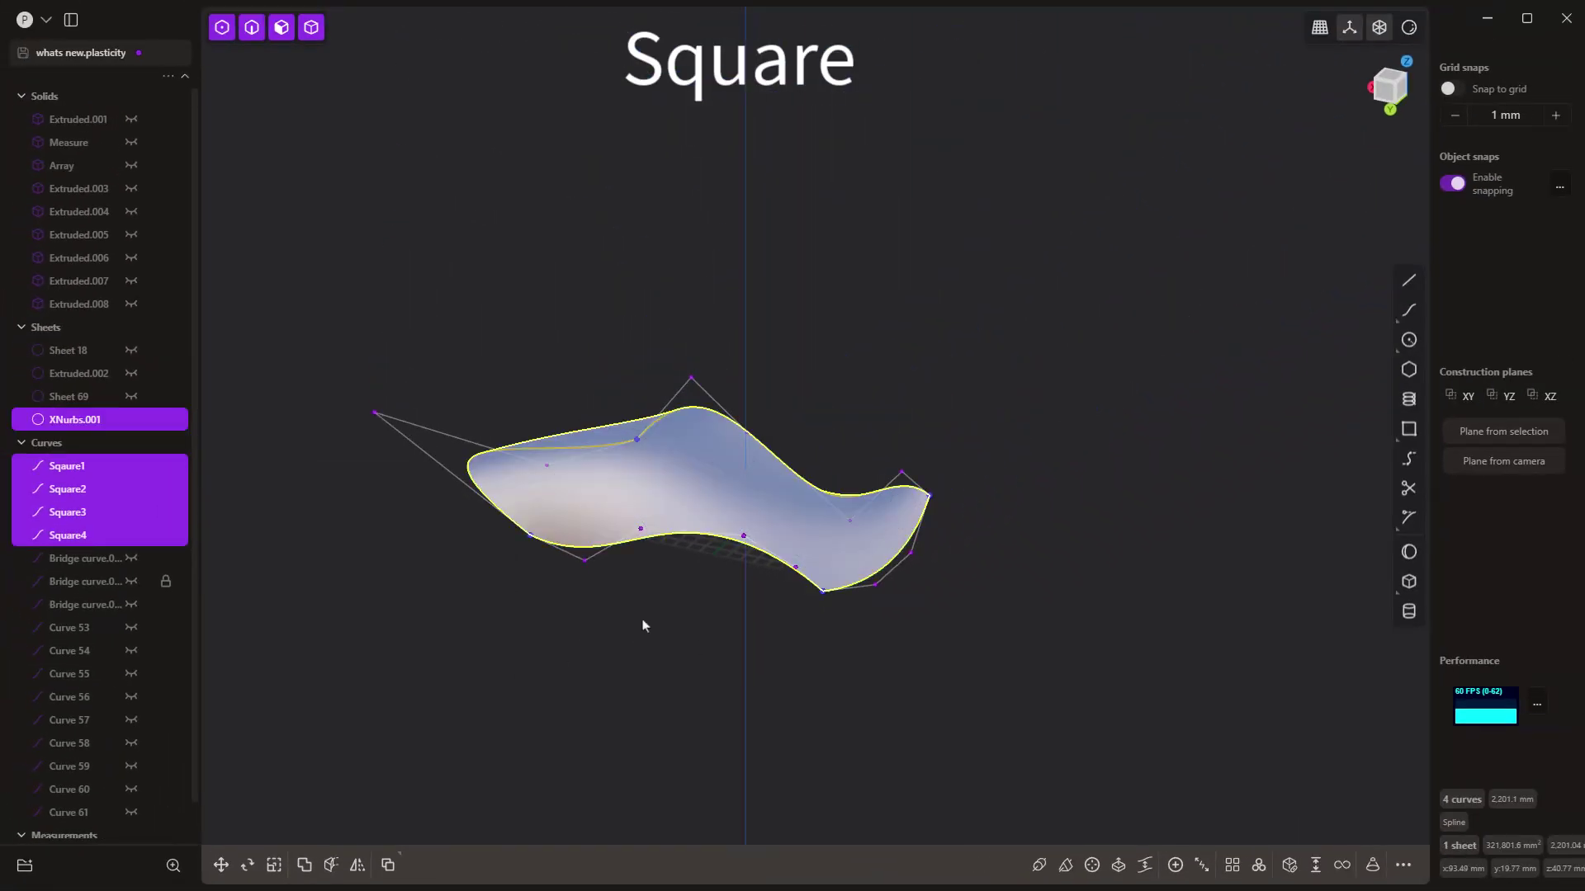
Move the XNurbs surface straight up, clear of the four boundary curves, leaving the curves in place
{"action": "key", "text": "g"}
{"action": "key", "text": "Escape"}
{"action": "left_click", "coordinate": [641, 622]}
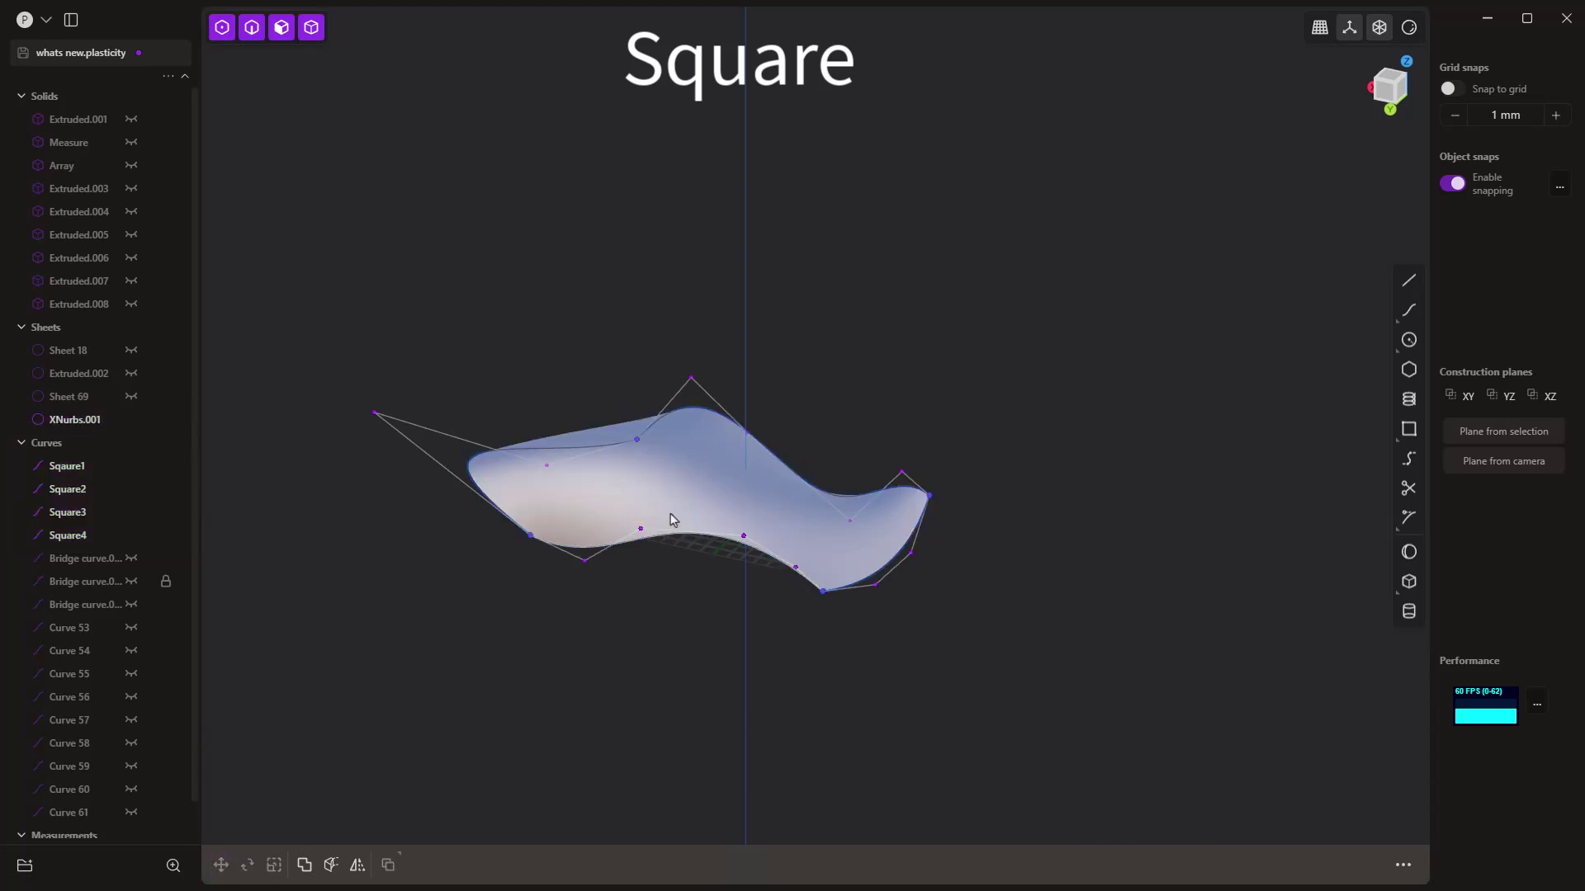
{"action": "left_click", "coordinate": [674, 513]}
{"action": "key", "text": "g"}
{"action": "left_click_drag", "start_coordinate": [690, 477], "coordinate": [696, 237]}
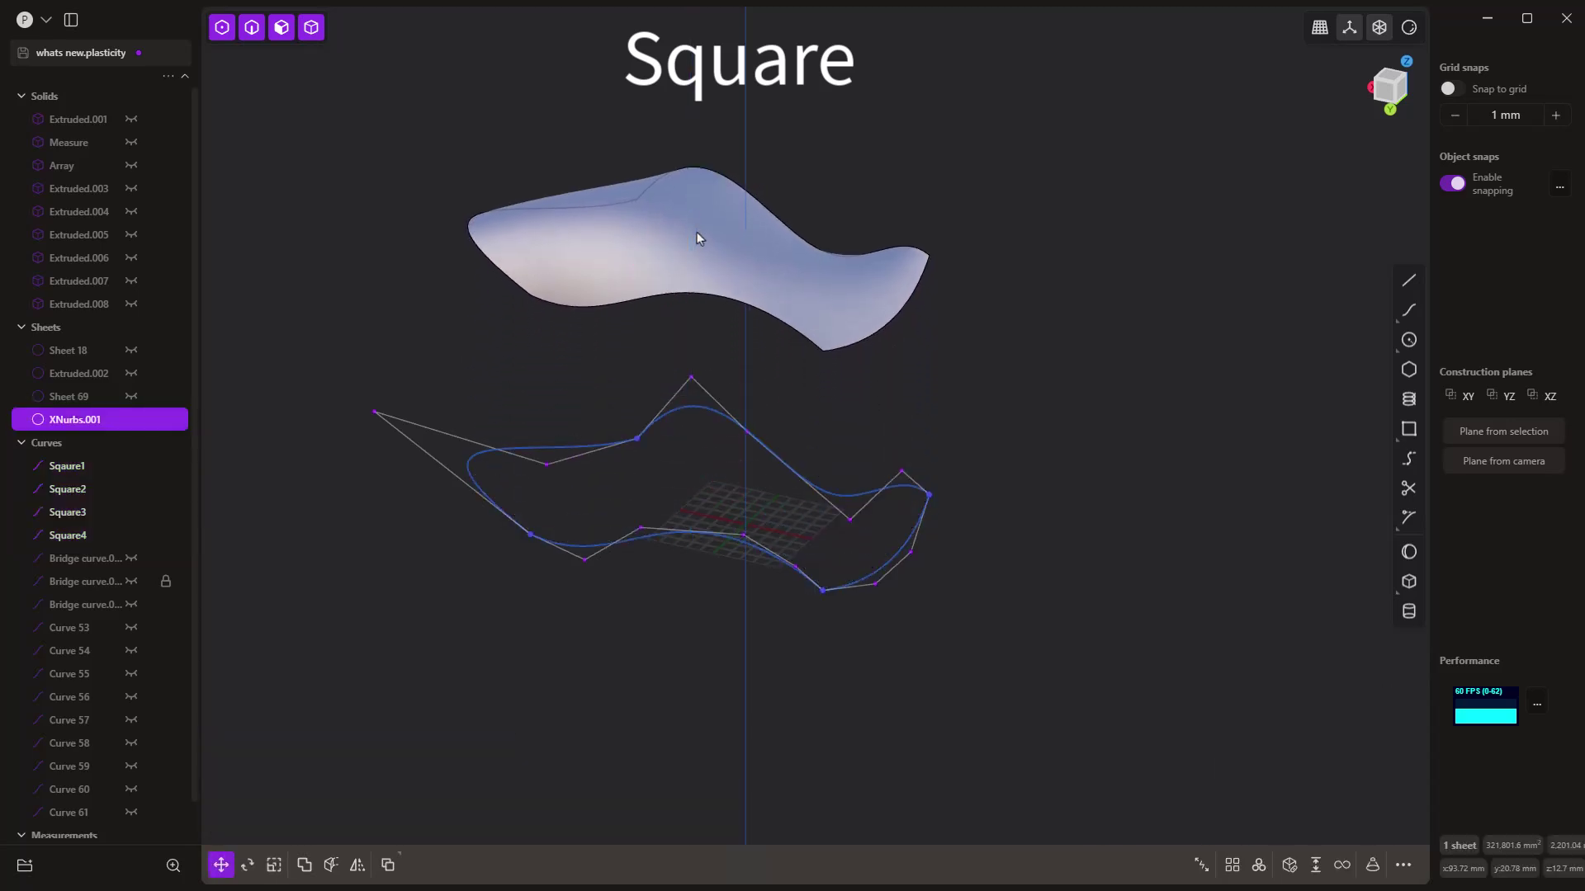
{"action": "key", "text": "Escape"}
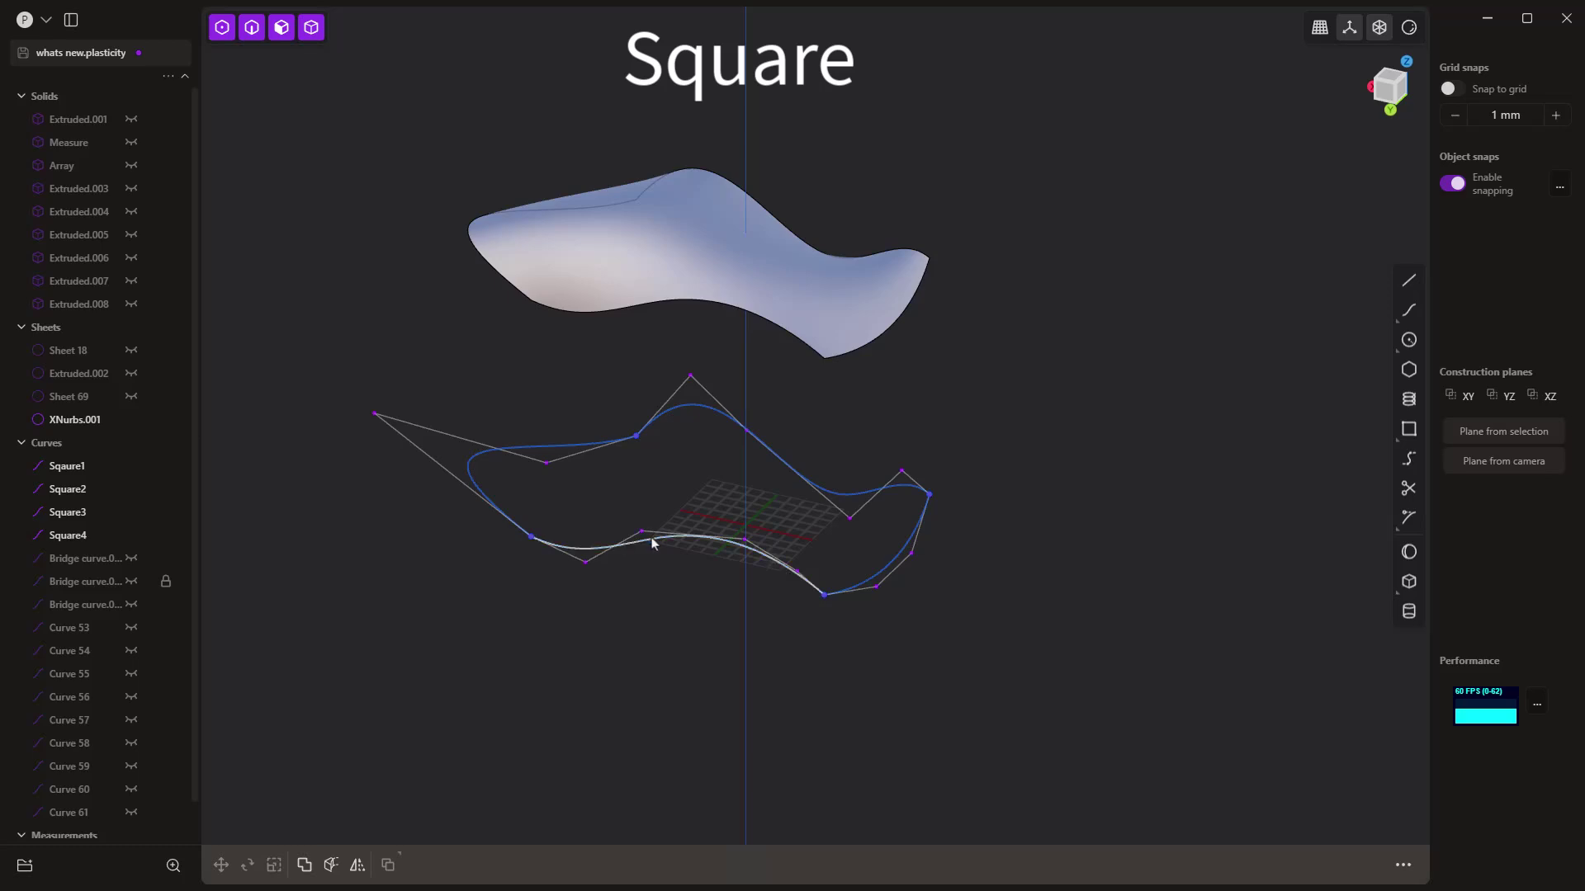
Select the four boundary curves Sqaure1, Square2, Square3 and Square4 and start a Square surface across them
{"action": "left_click", "coordinate": [653, 542]}
{"action": "left_click", "coordinate": [487, 456], "text": "shift"}
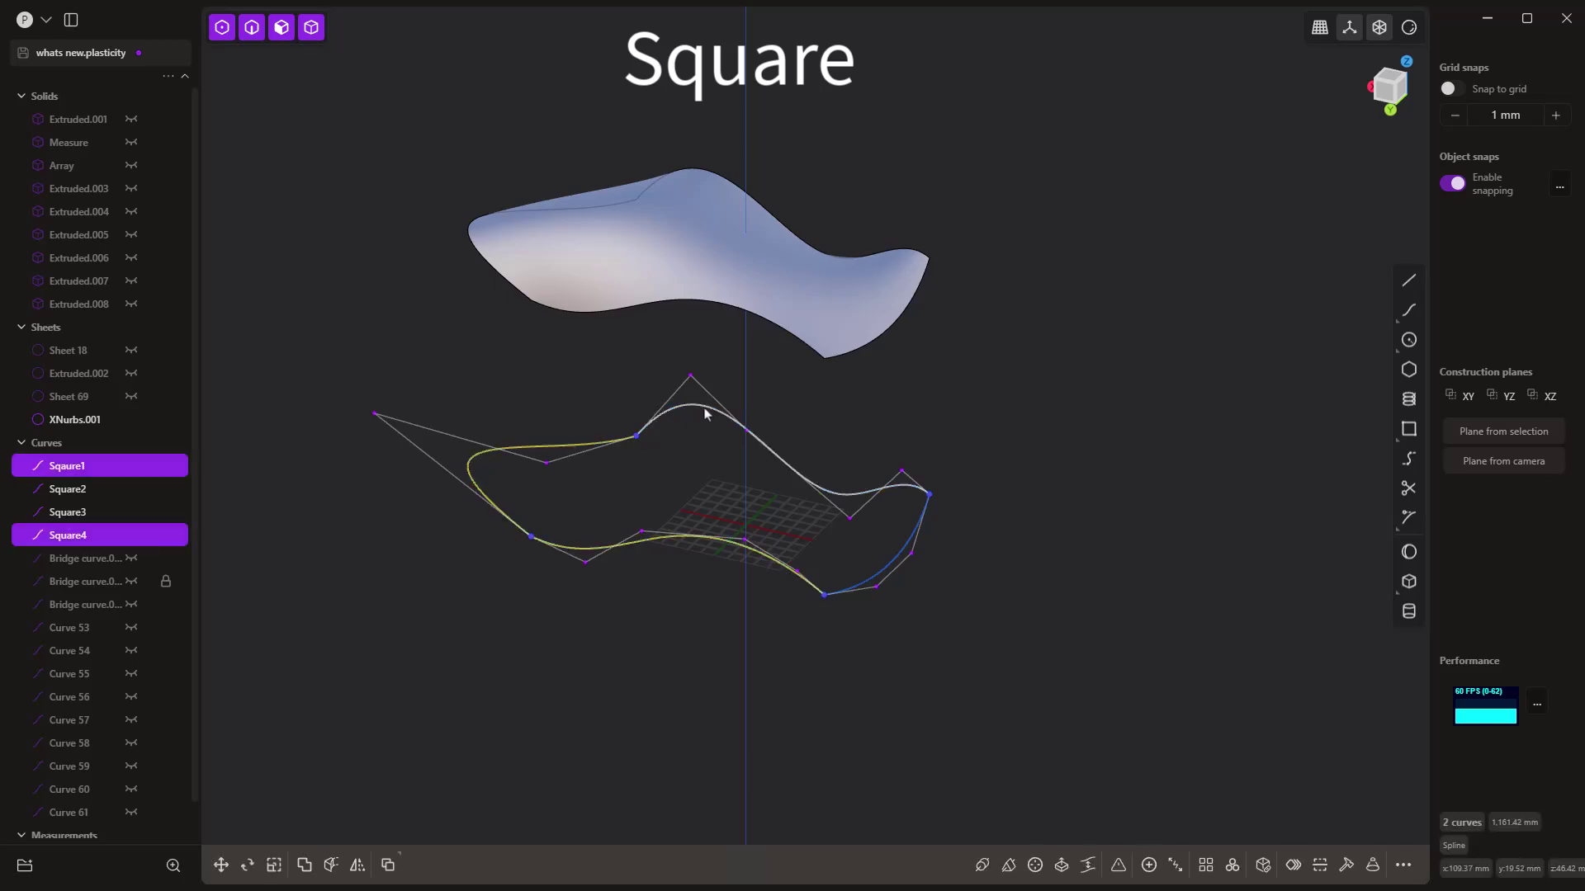
{"action": "left_click", "coordinate": [704, 410], "text": "shift"}
{"action": "left_click", "coordinate": [920, 524], "text": "shift"}
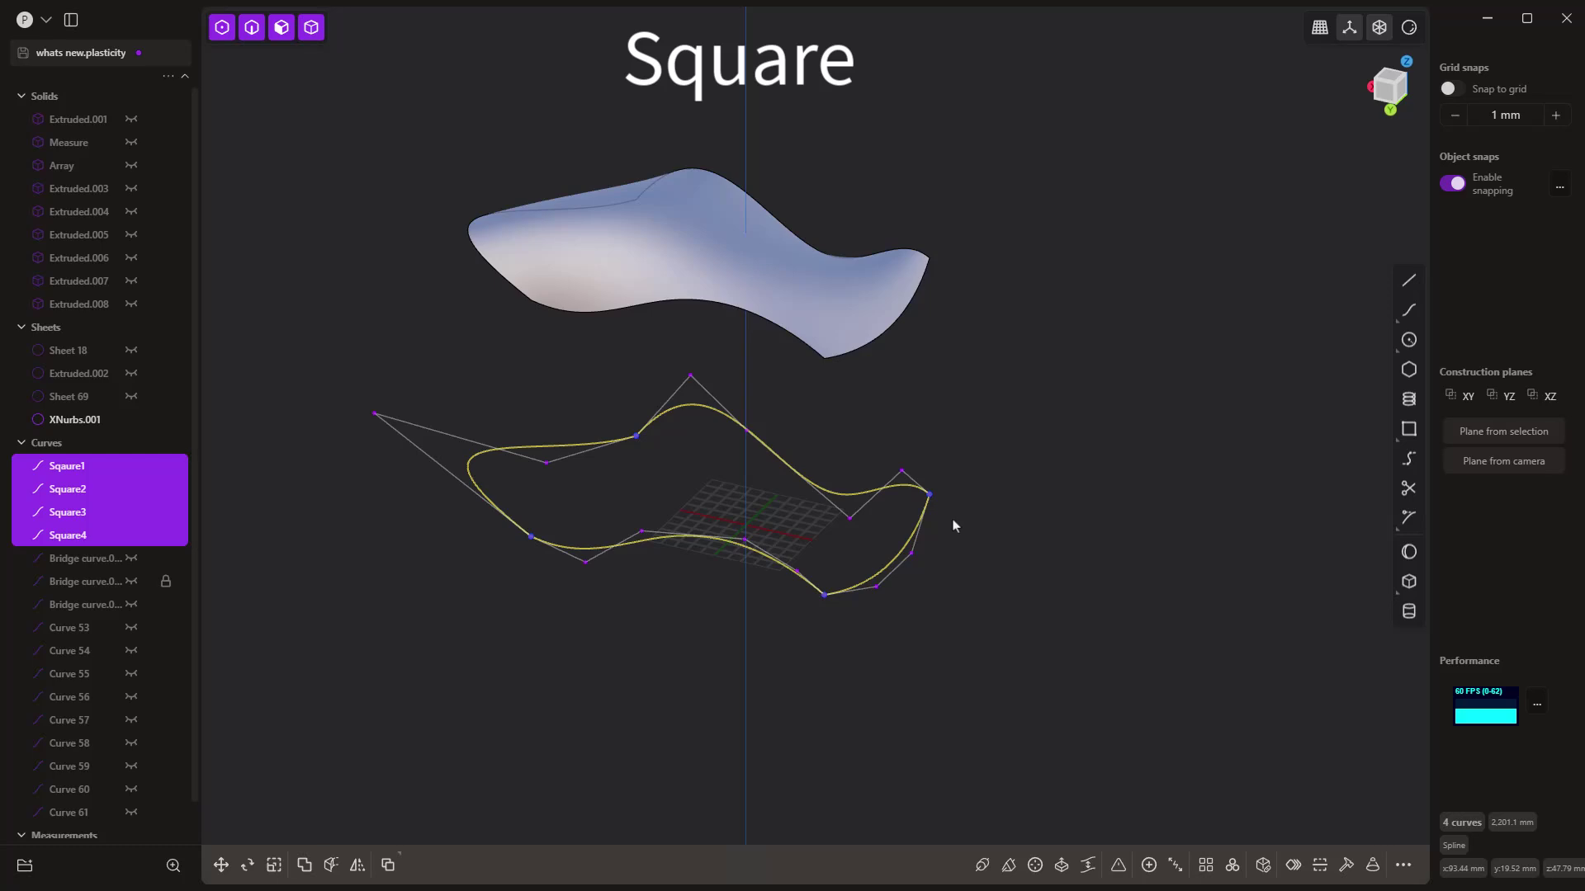
{"action": "type", "text": "f"}
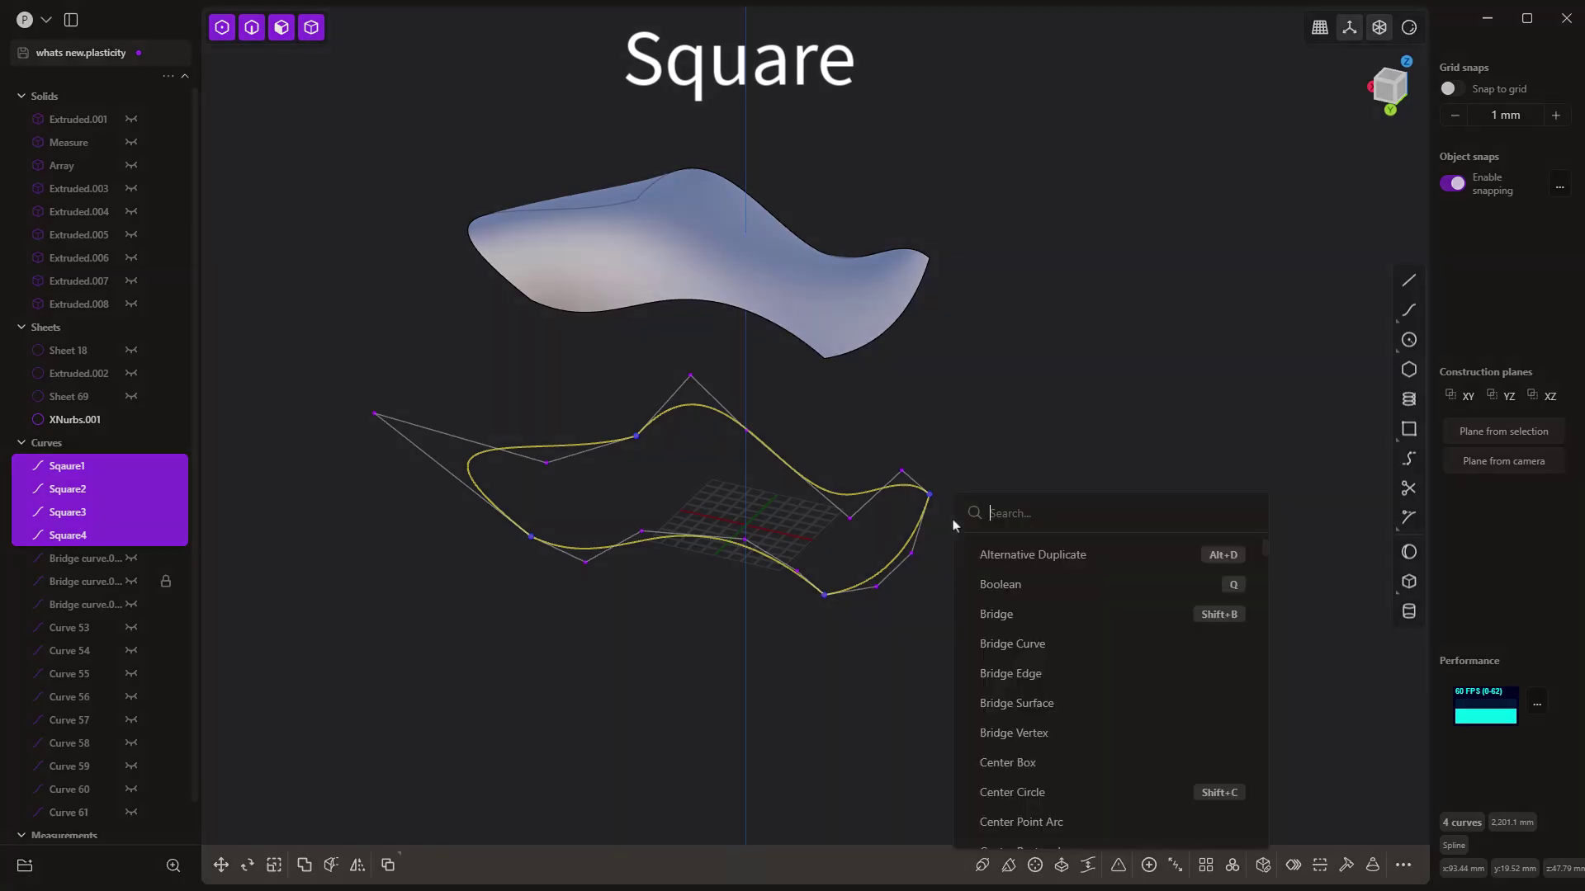
{"action": "type", "text": "sq"}
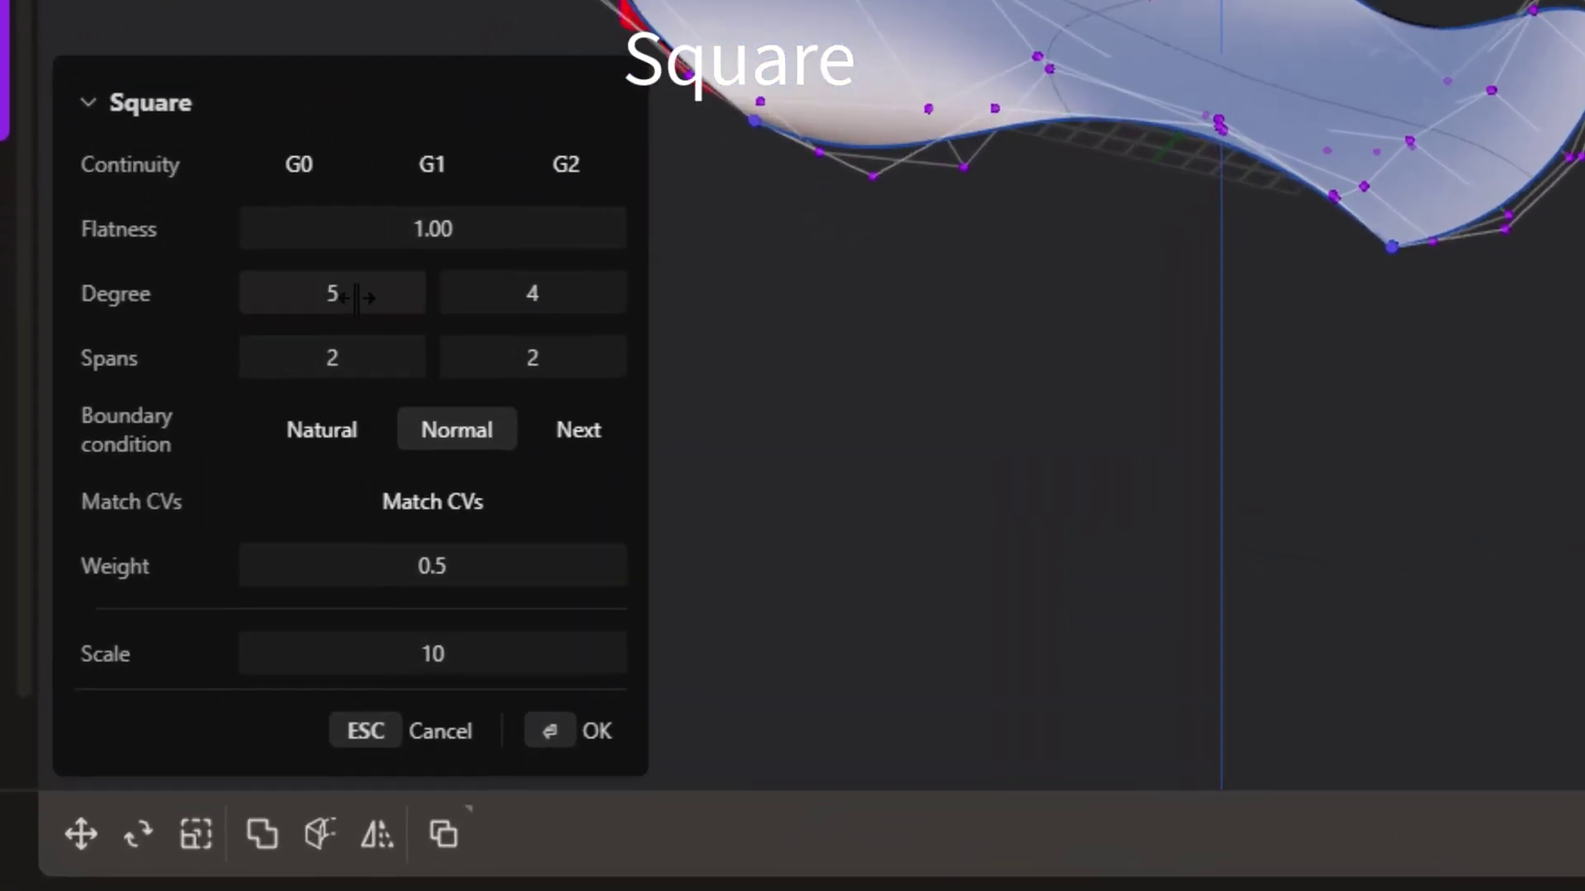
Preview the Square surface with its first degree at 3, return it to 5 and inspect the deviation along the edges
{"action": "left_click_drag", "start_coordinate": [346, 618], "coordinate": [328, 617]}
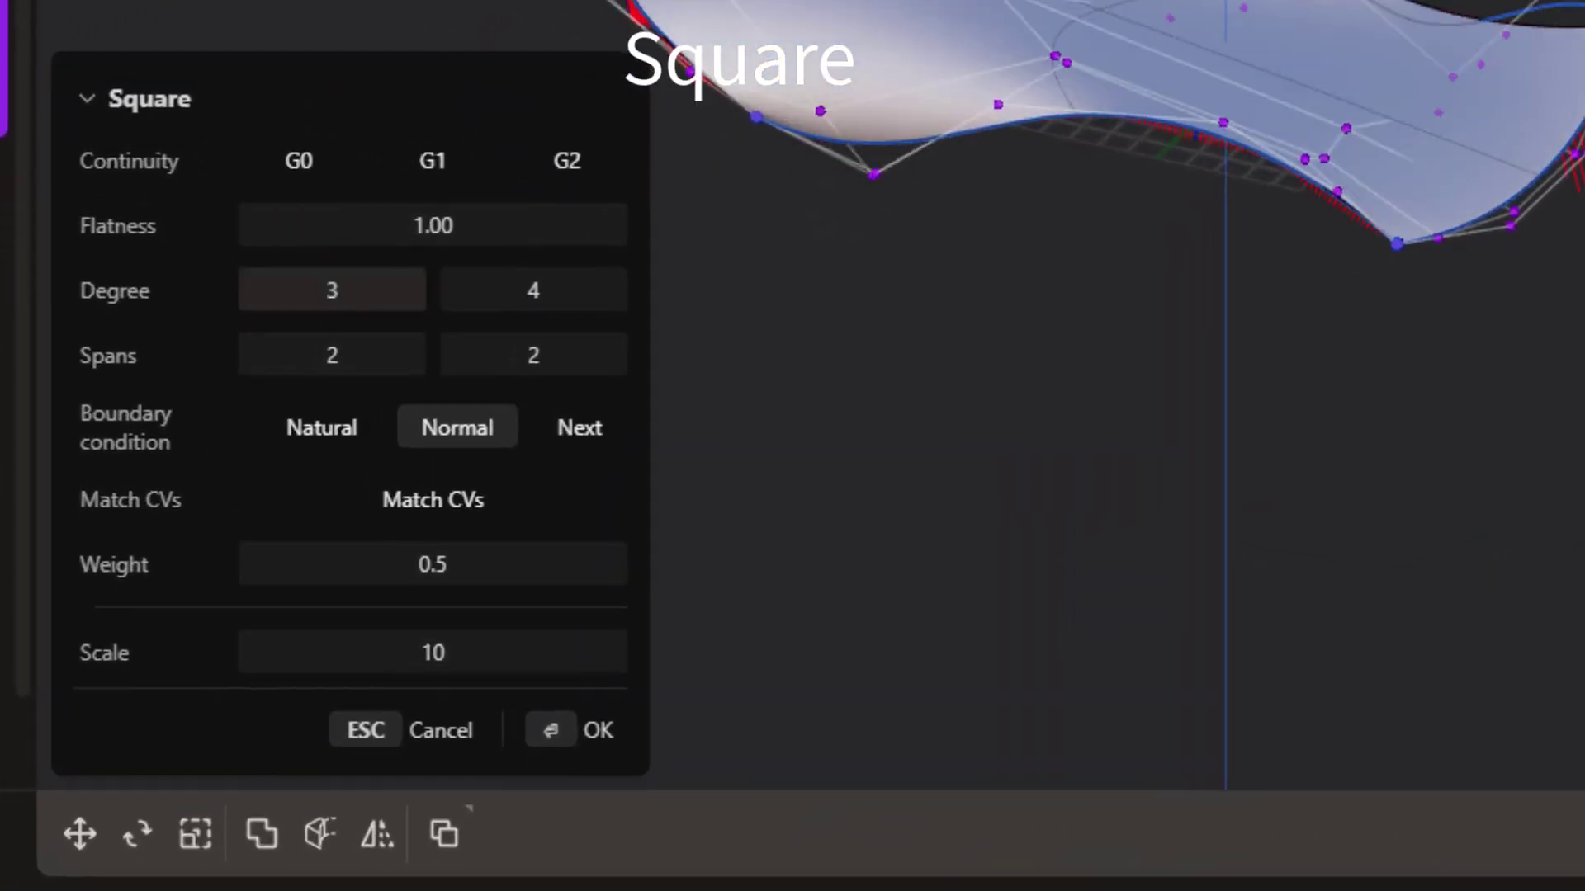
{"action": "left_click_drag", "start_coordinate": [343, 290], "coordinate": [460, 283]}
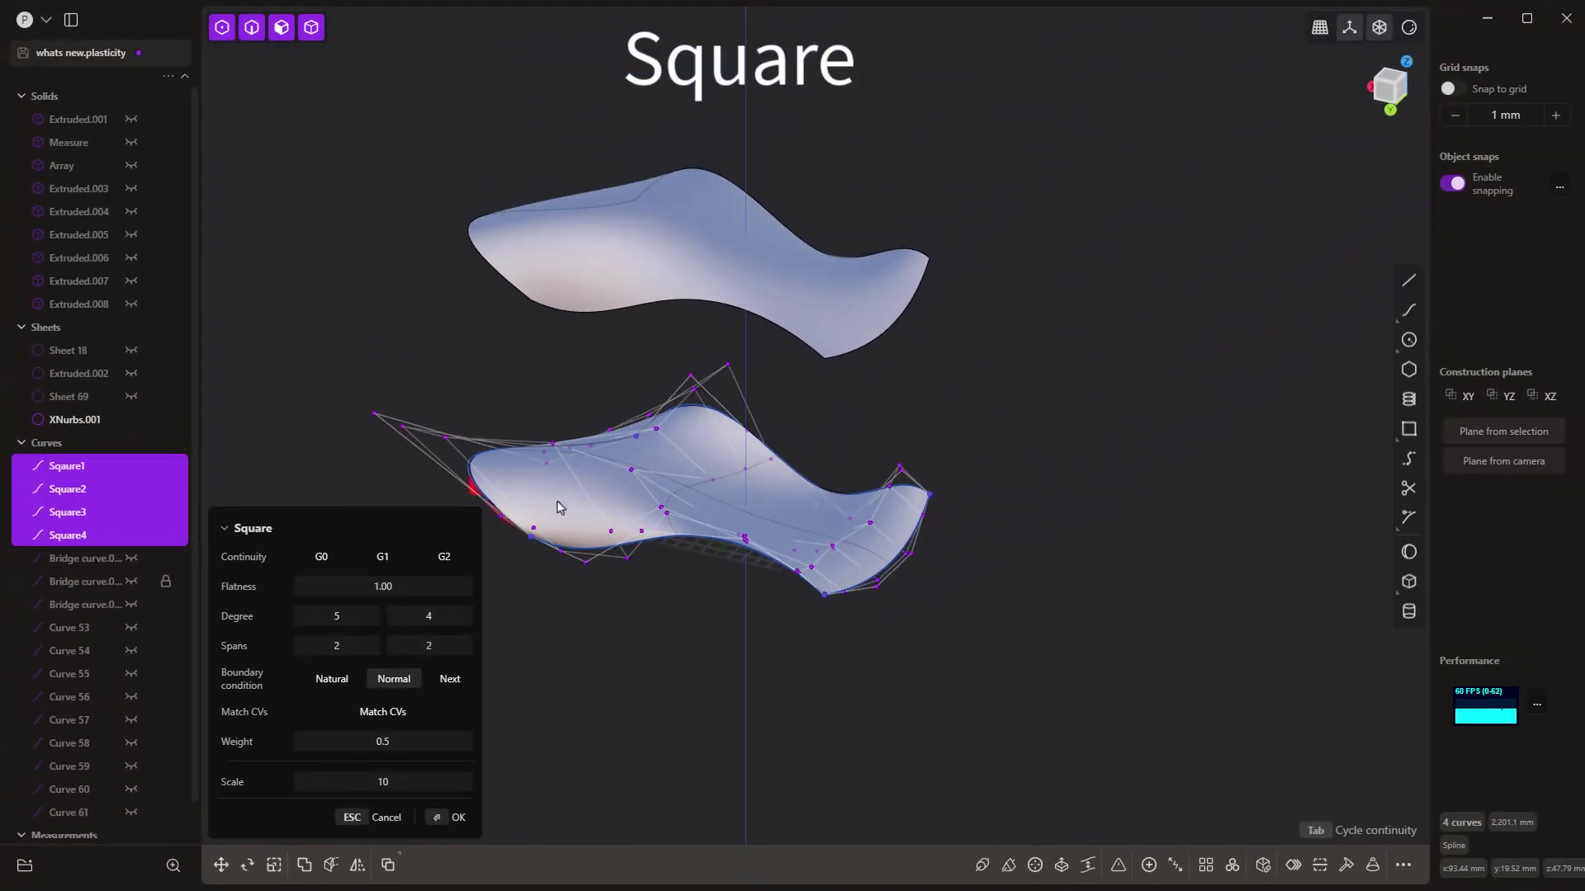
{"action": "middle_click_drag", "start_coordinate": [558, 507], "coordinate": [624, 397]}
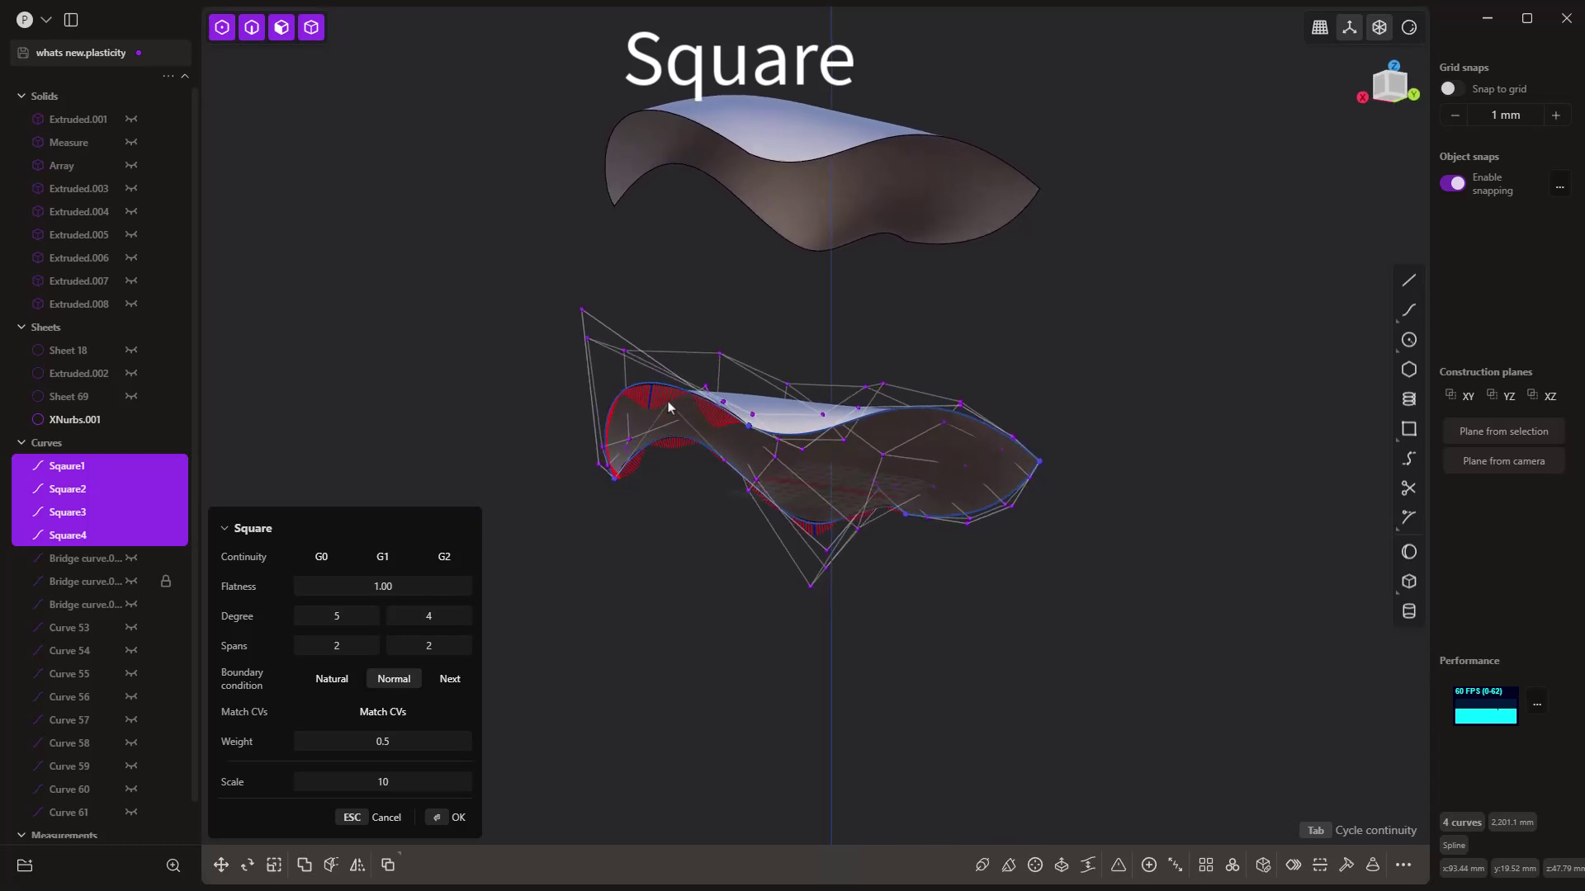
{"action": "scroll", "coordinate": [693, 415], "scroll_direction": "up", "scroll_amount": 4}
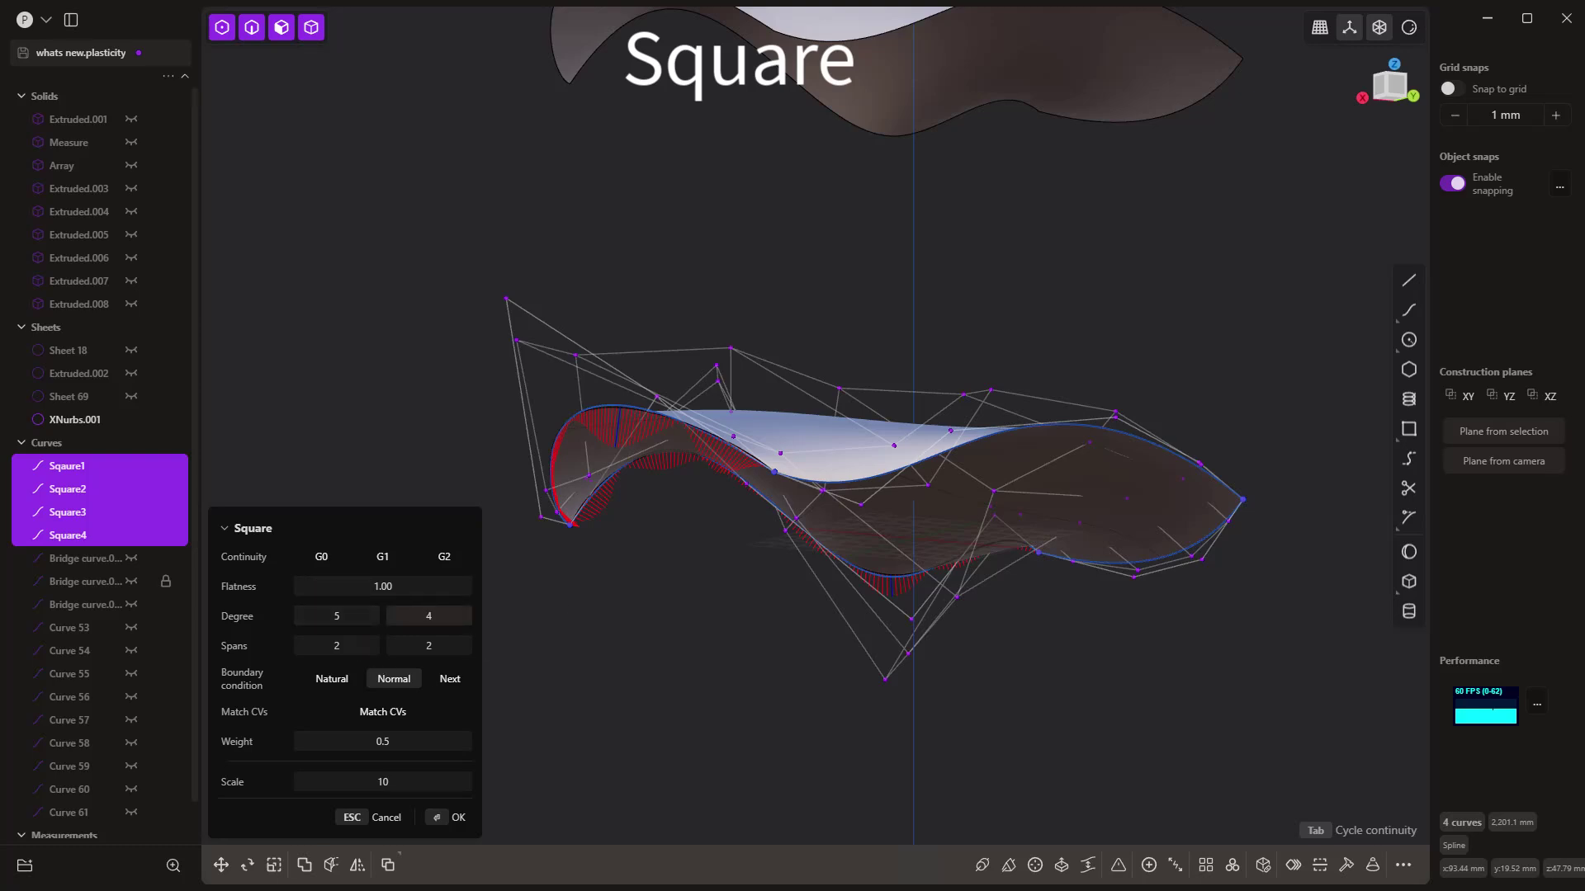
Raise the Square surface to degree 6 and 3 spans in both directions and inspect its edges
{"action": "mouse_move", "coordinate": [422, 614]}
{"action": "left_mouse_down"}
{"action": "mouse_move", "coordinate": [371, 642]}
{"action": "mouse_move", "coordinate": [394, 643]}
{"action": "mouse_move", "coordinate": [346, 615]}
{"action": "mouse_move", "coordinate": [446, 616]}
{"action": "left_mouse_up"}
{"action": "scroll", "coordinate": [698, 586], "scroll_direction": "down", "scroll_amount": 3}
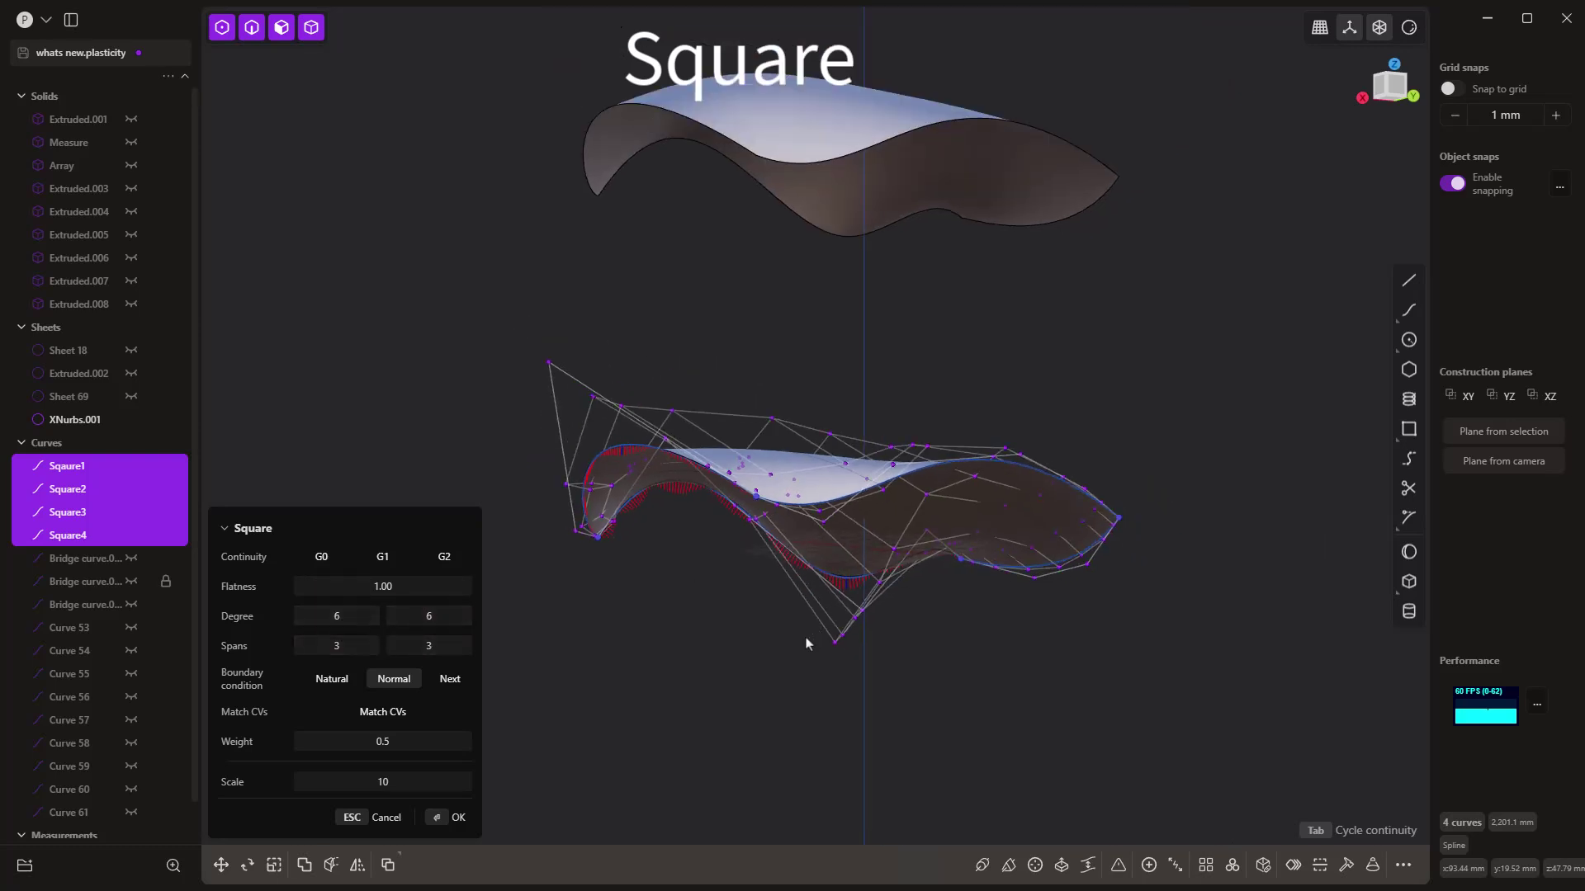
{"action": "middle_click_drag", "start_coordinate": [806, 643], "coordinate": [838, 688]}
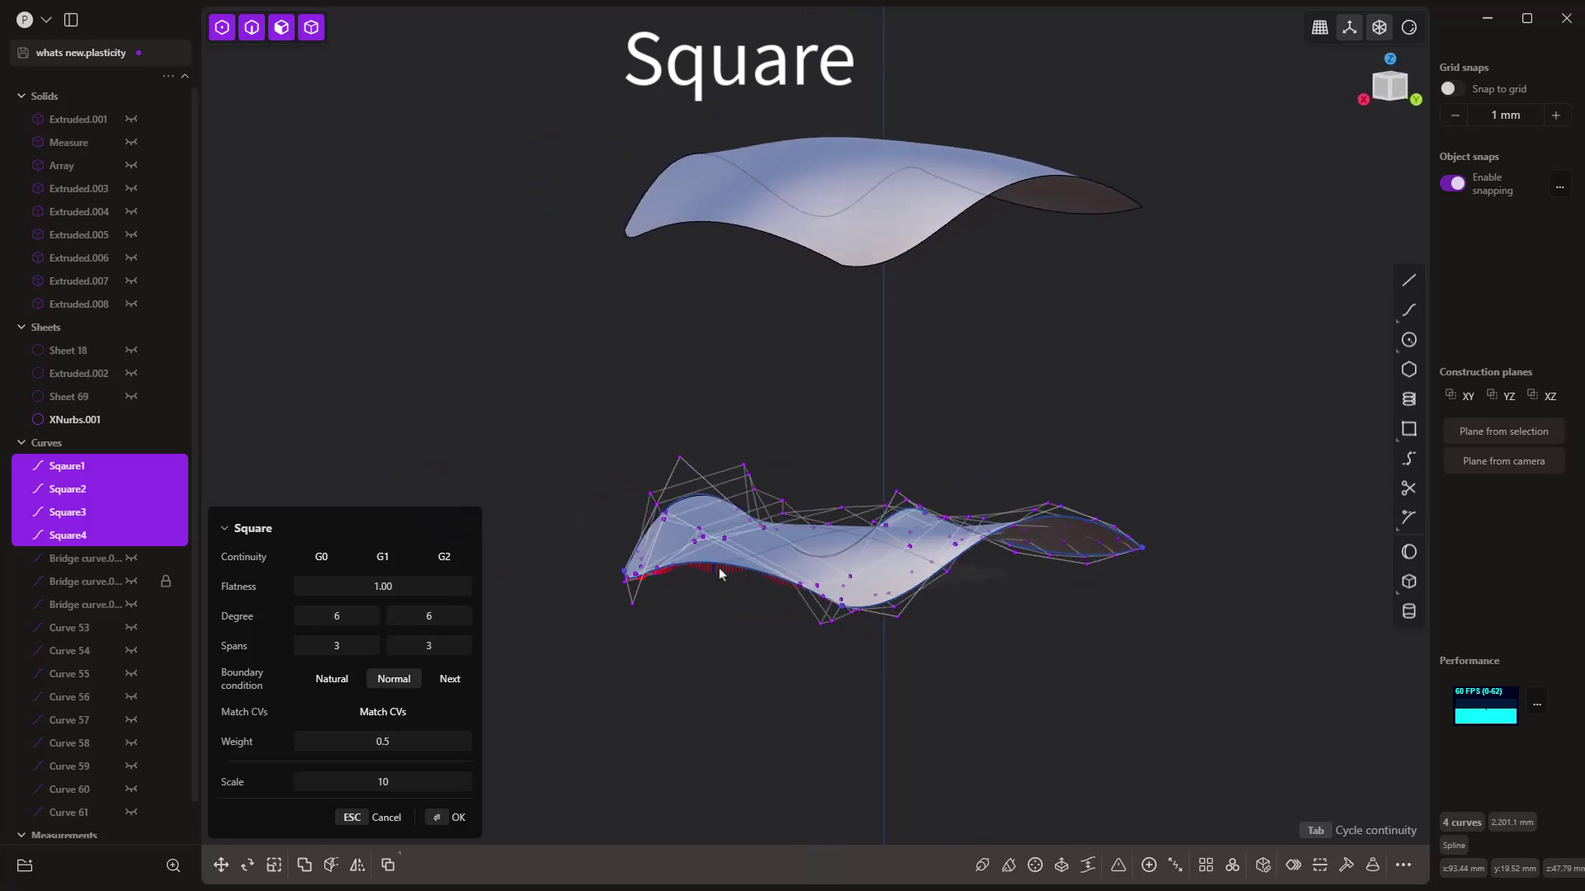
Lower both degrees of the Square surface to 2, inspect the edge deviation and cancel the surface
{"action": "left_click_drag", "start_coordinate": [347, 616], "coordinate": [326, 616]}
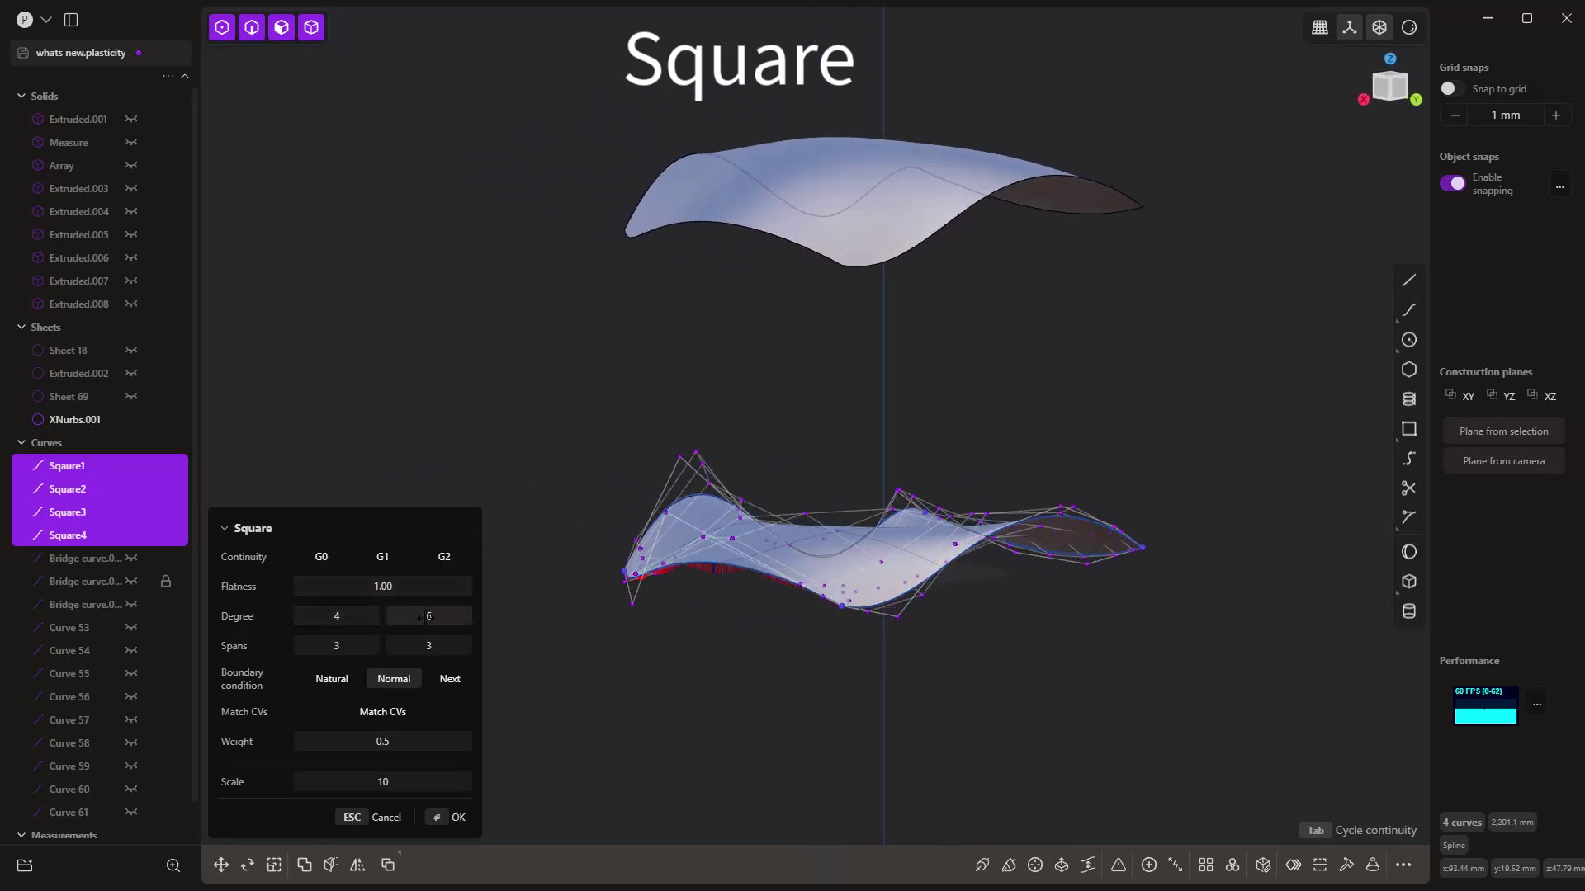
{"action": "left_click_drag", "start_coordinate": [438, 616], "coordinate": [336, 617]}
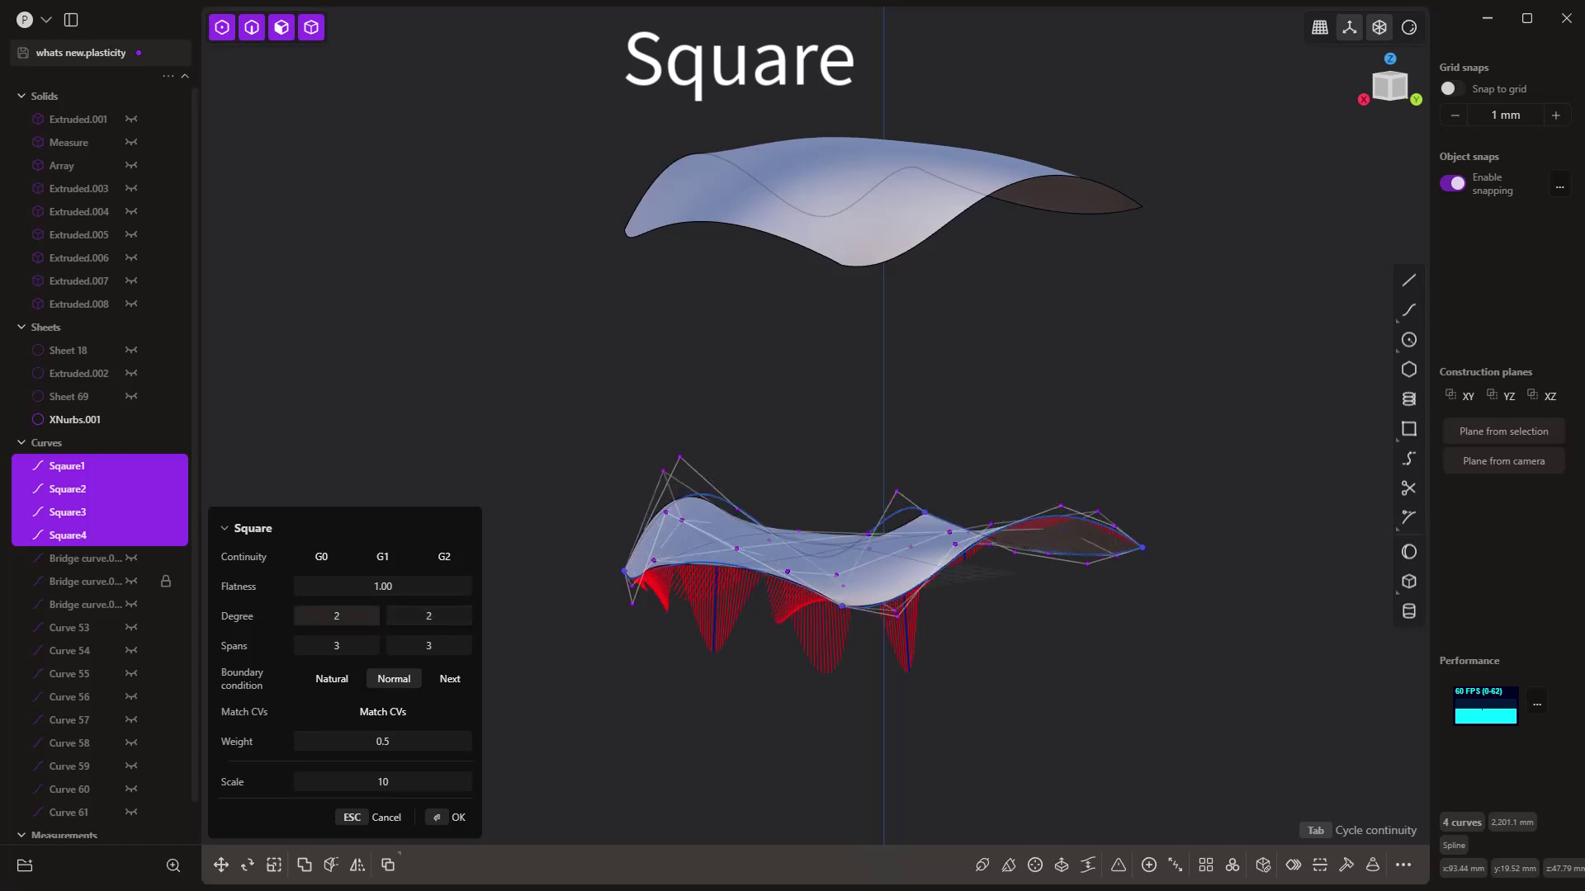
{"action": "middle_click_drag", "start_coordinate": [783, 661], "coordinate": [919, 530]}
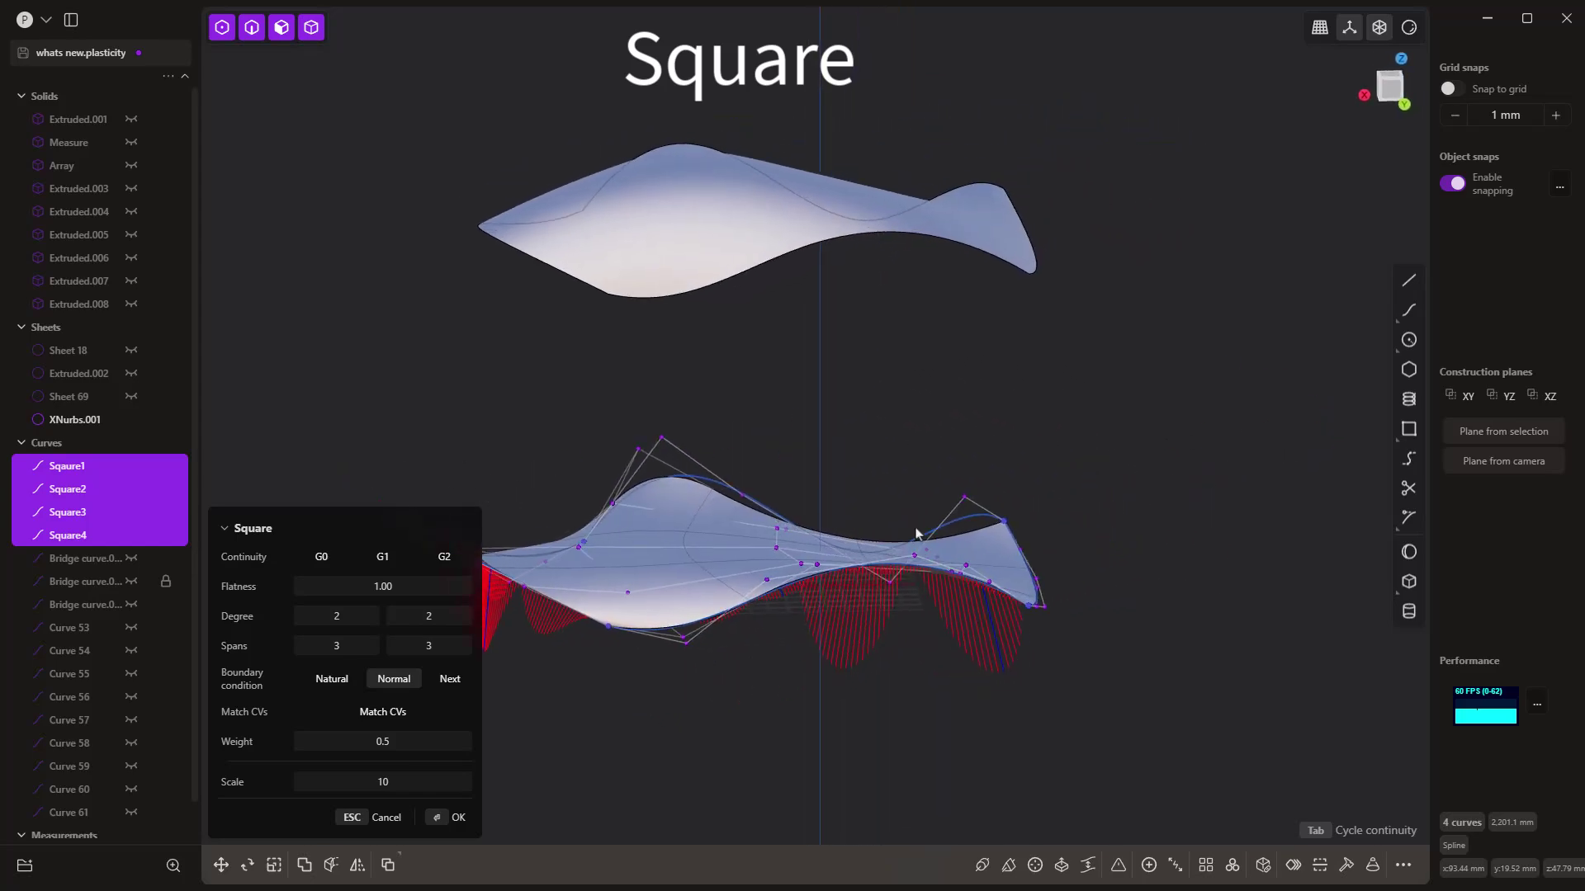
{"action": "key", "text": "Escape"}
{"action": "middle_click_drag", "start_coordinate": [1042, 467], "coordinate": [825, 654]}
{"action": "key", "text": "Escape"}
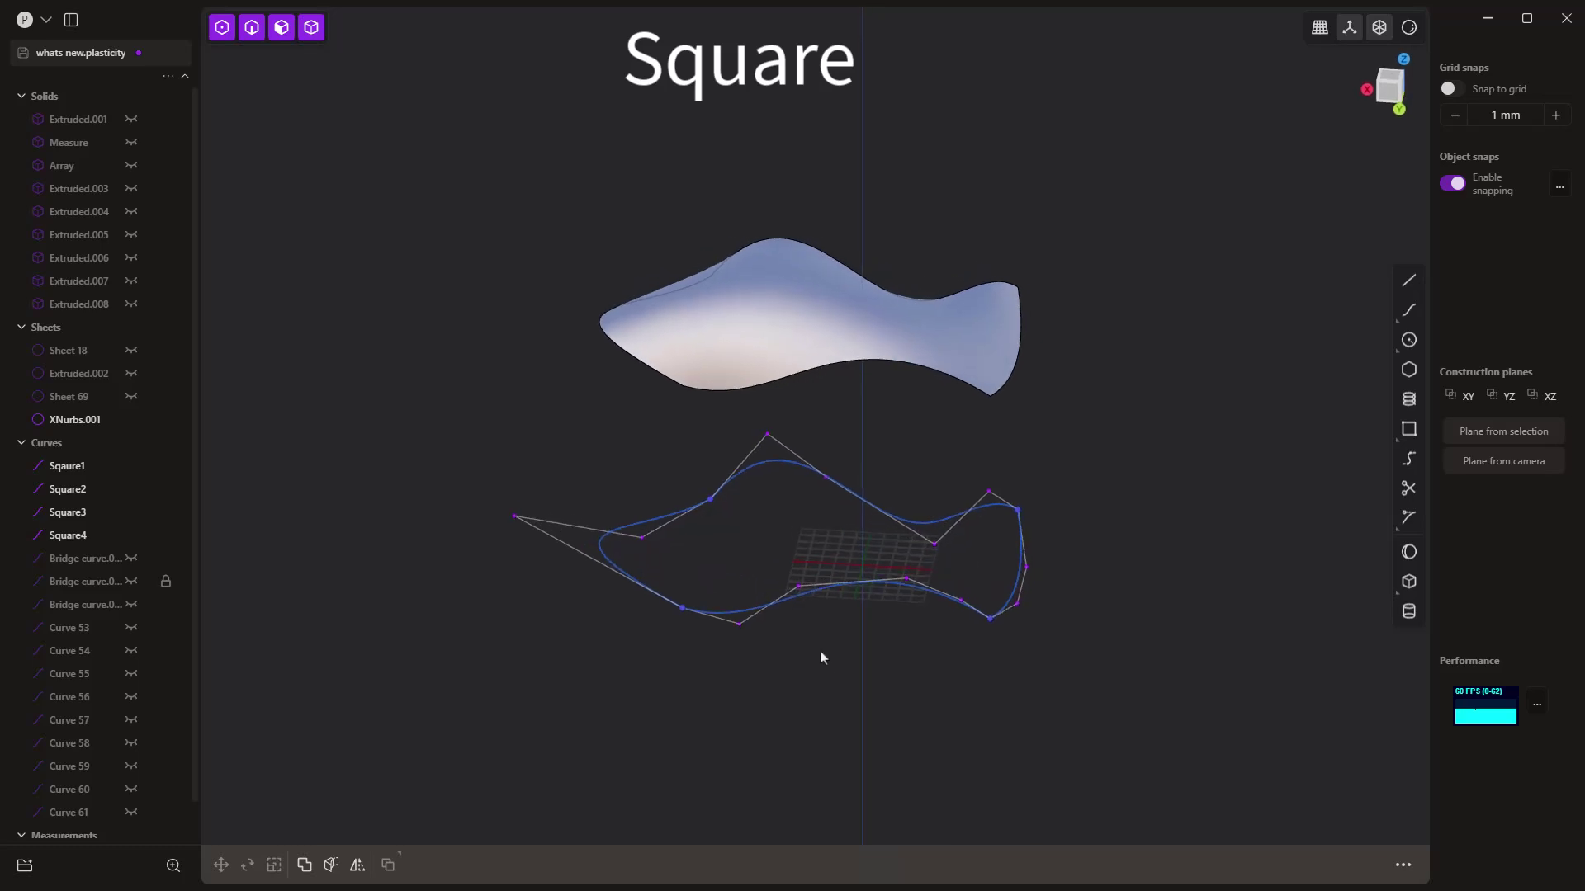
Try a Square surface from the two adjacent curves Sqaure1 and Square3 with the first degree at 3, and cancel it
{"action": "left_click", "coordinate": [824, 591]}
{"action": "left_click", "coordinate": [1020, 571]}
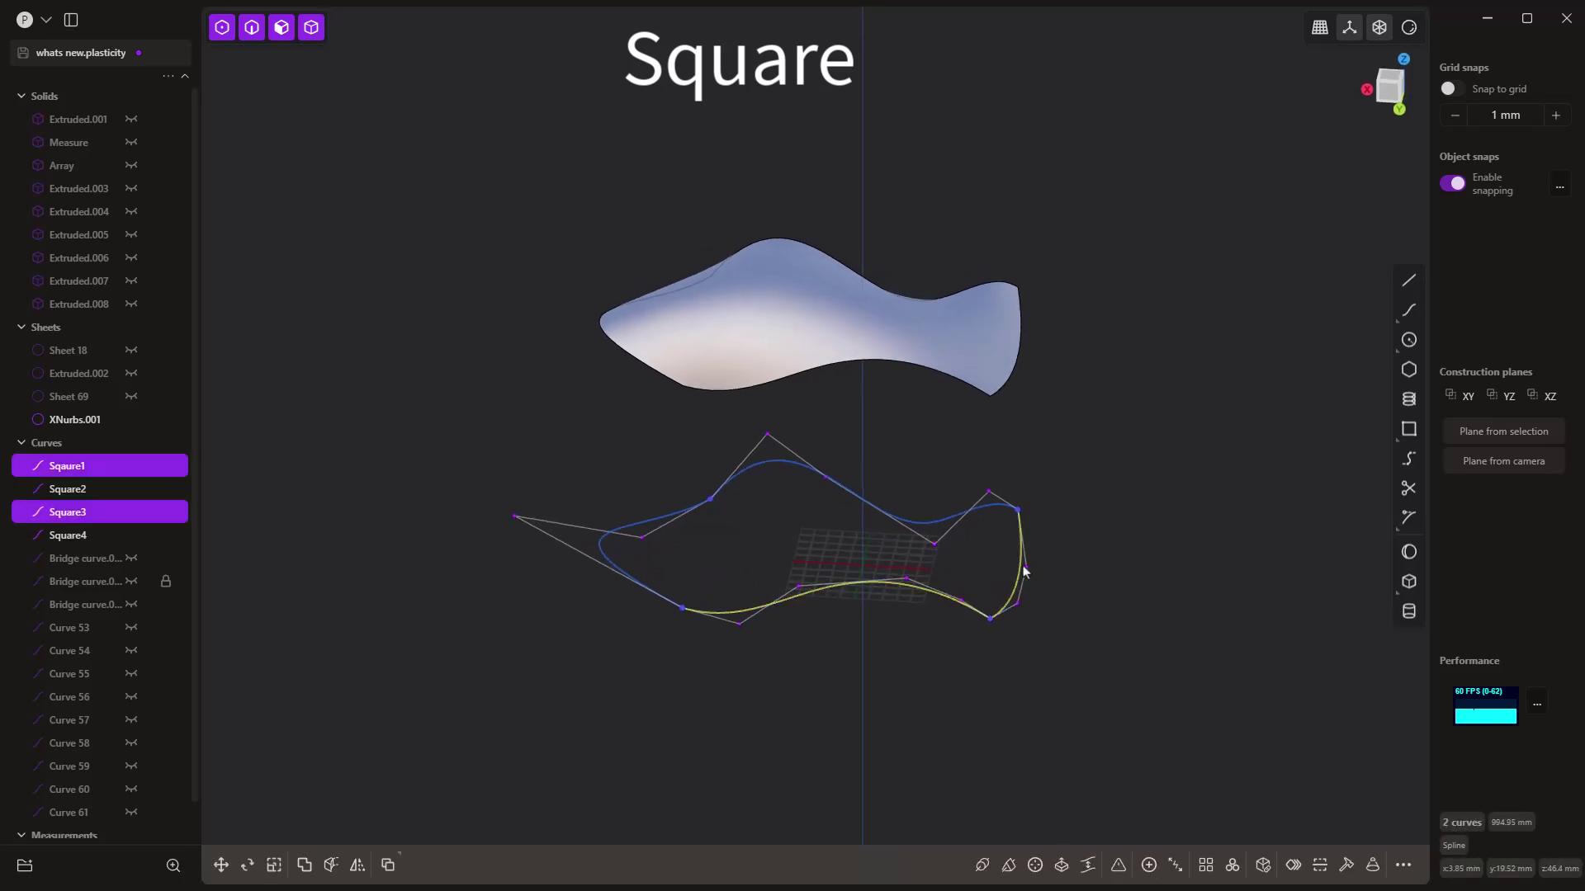
{"action": "type", "text": "fsquare"}
{"action": "key", "text": "Return"}
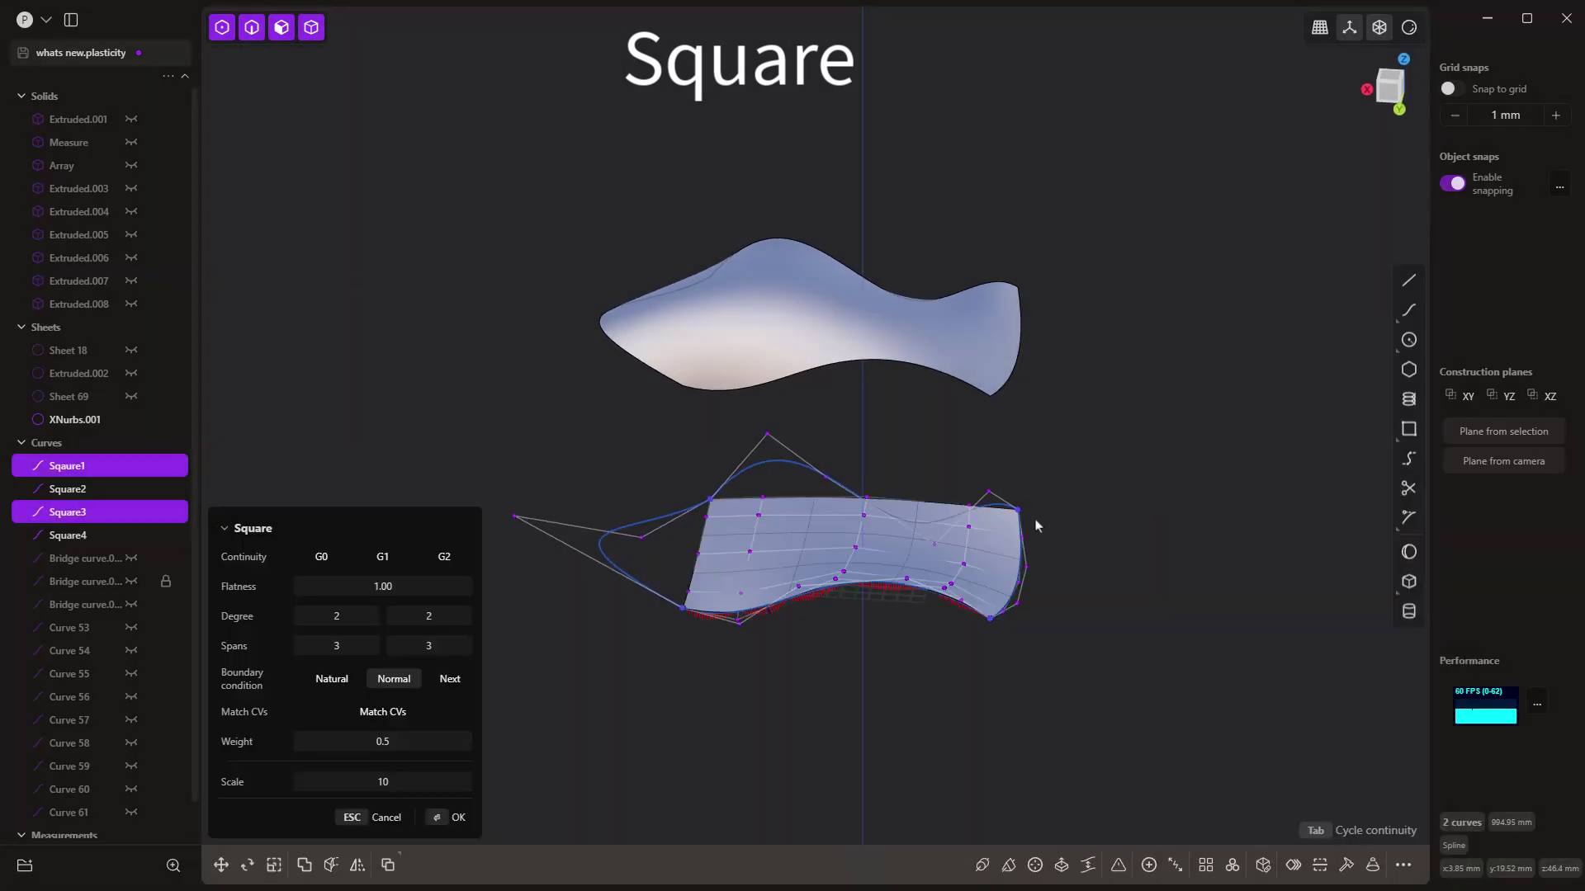
{"action": "mouse_move", "coordinate": [929, 619]}
{"action": "middle_mouse_down"}
{"action": "mouse_move", "coordinate": [917, 622]}
{"action": "mouse_move", "coordinate": [947, 622]}
{"action": "middle_mouse_up"}
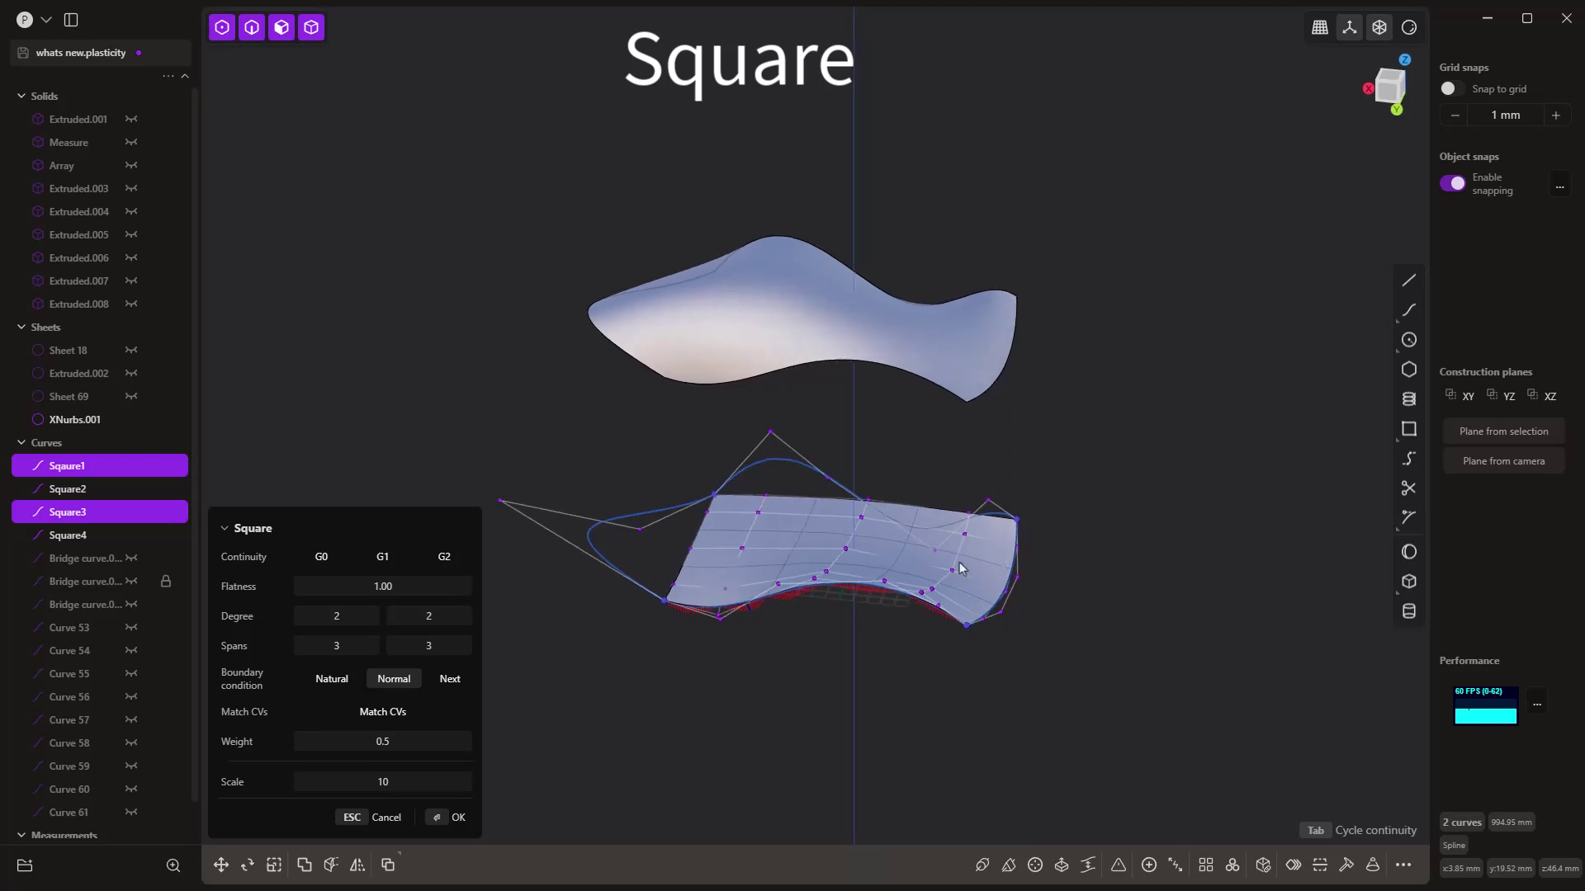
{"action": "left_click_drag", "start_coordinate": [351, 610], "coordinate": [368, 611]}
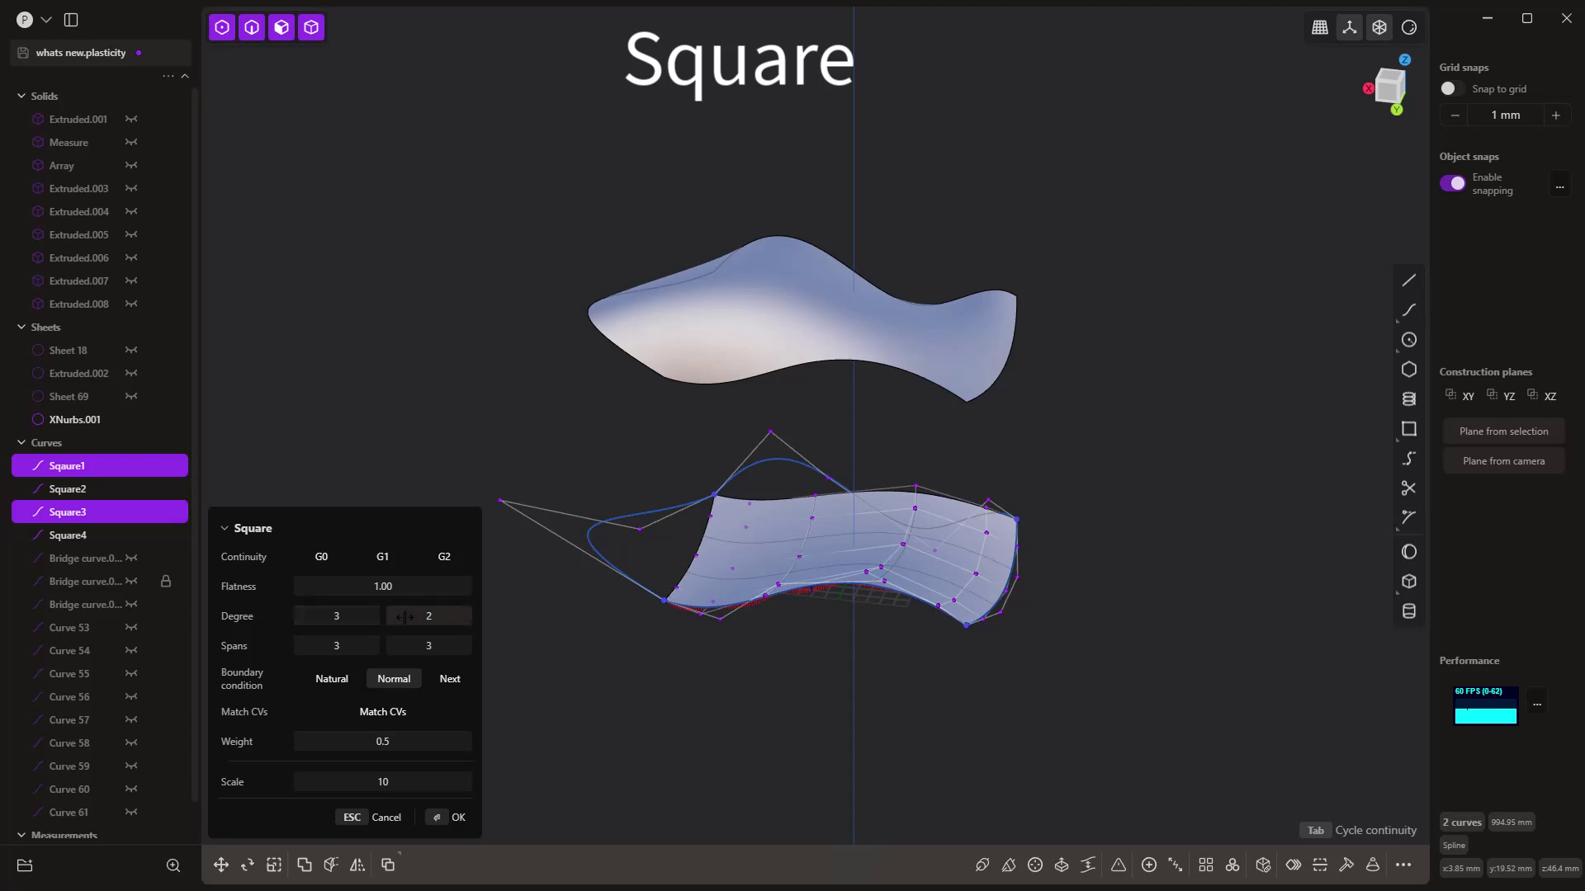
{"action": "key", "text": "Escape"}
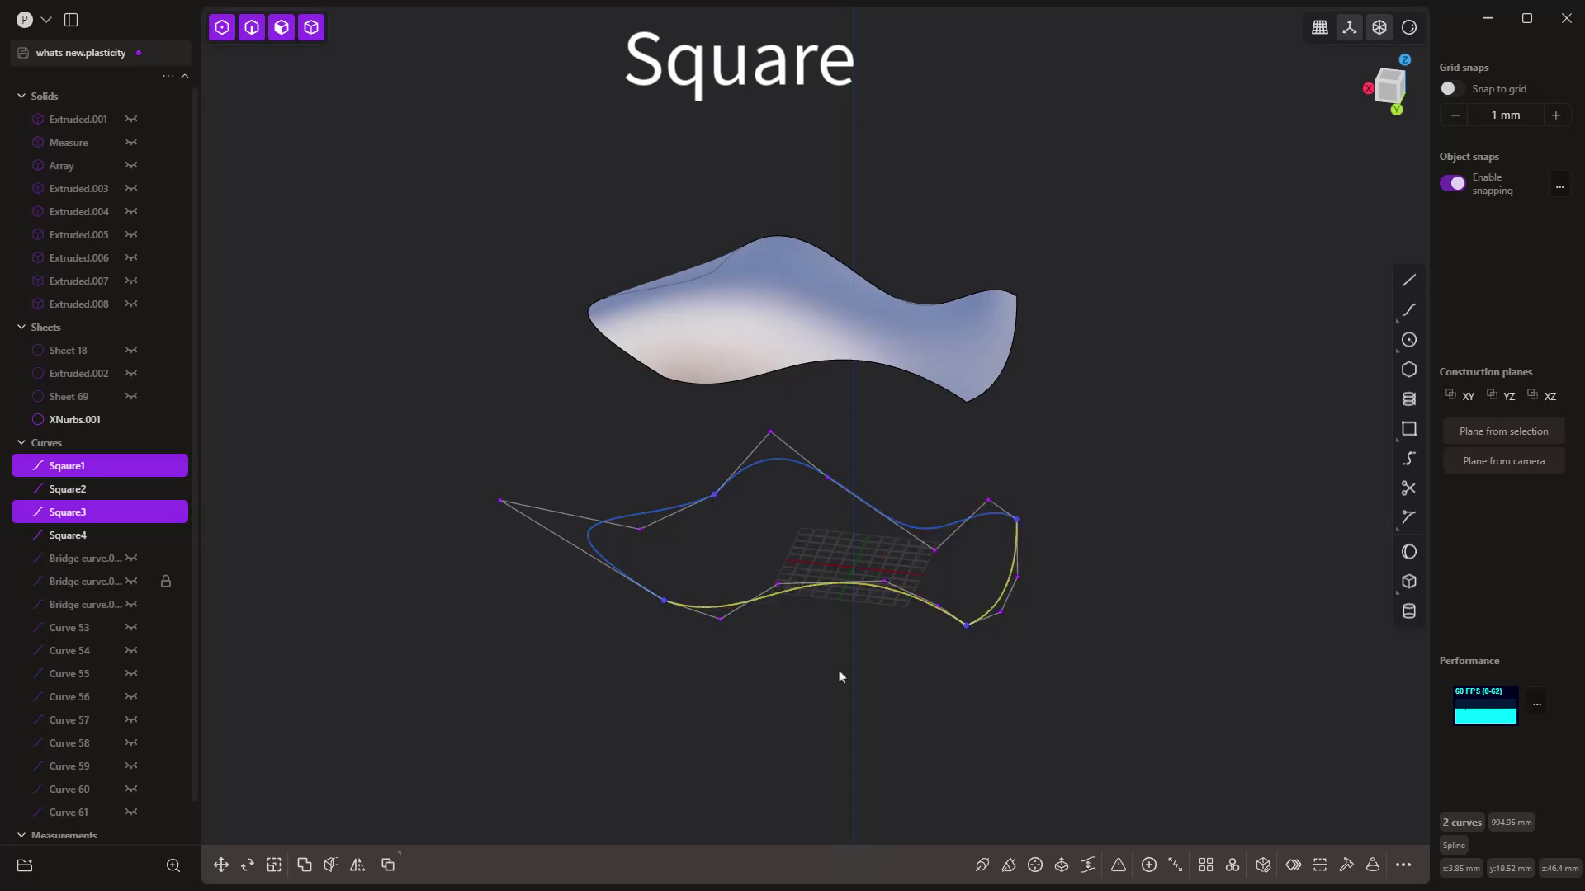
{"action": "key", "text": "Escape"}
Try a Square surface from the three connected curves Sqaure1, Square2 and Square3, and cancel it
{"action": "left_click", "coordinate": [938, 613]}
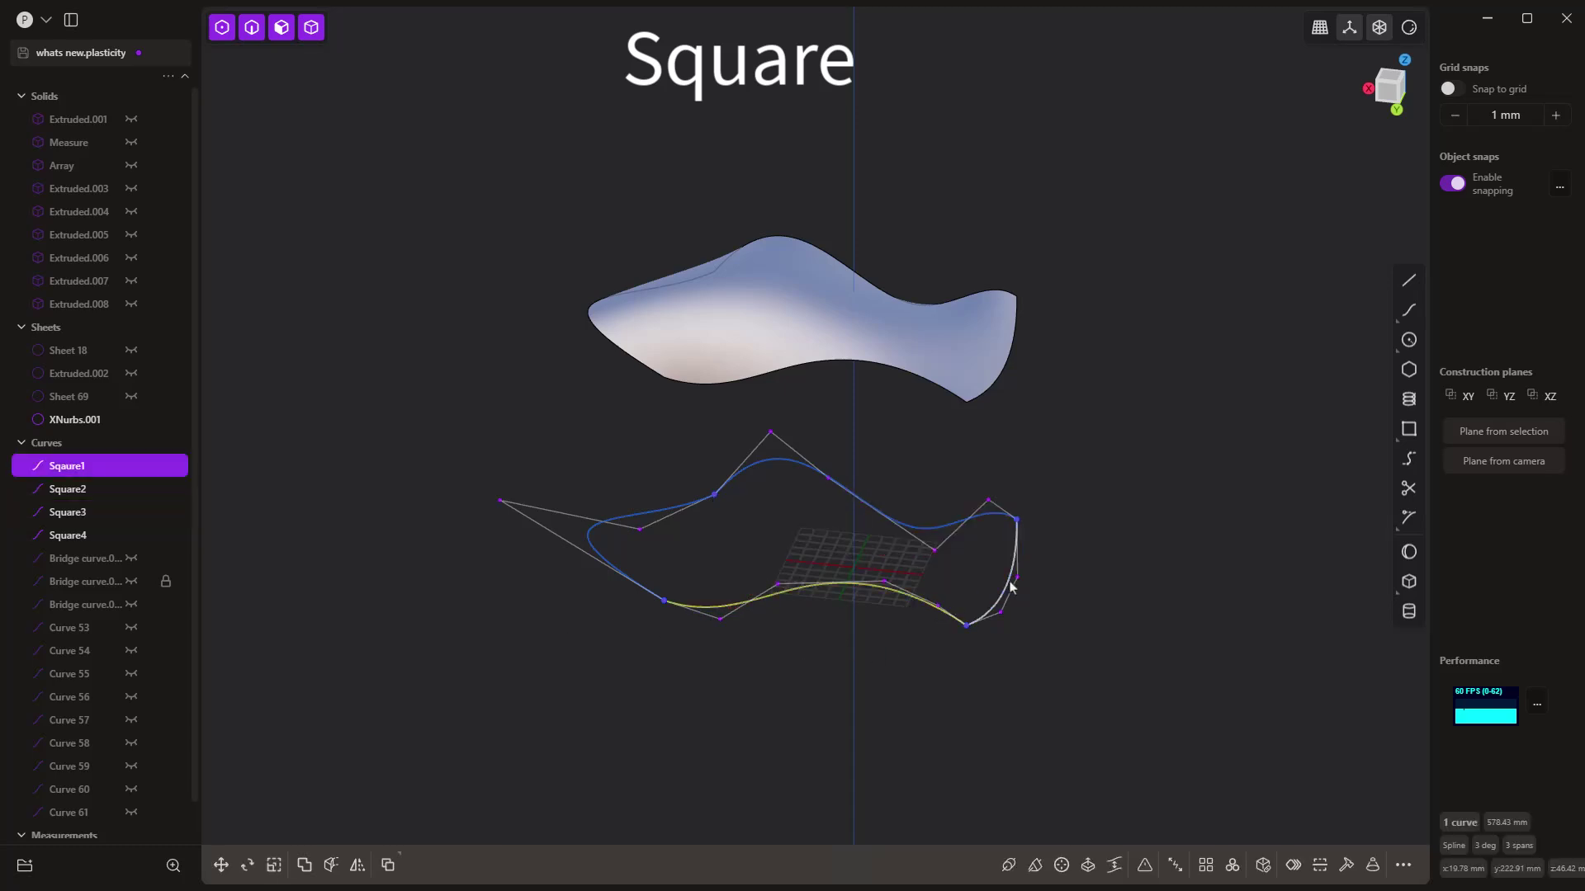
{"action": "left_click", "coordinate": [1007, 530]}
{"action": "left_click", "coordinate": [993, 524]}
{"action": "type", "text": "fsq"}
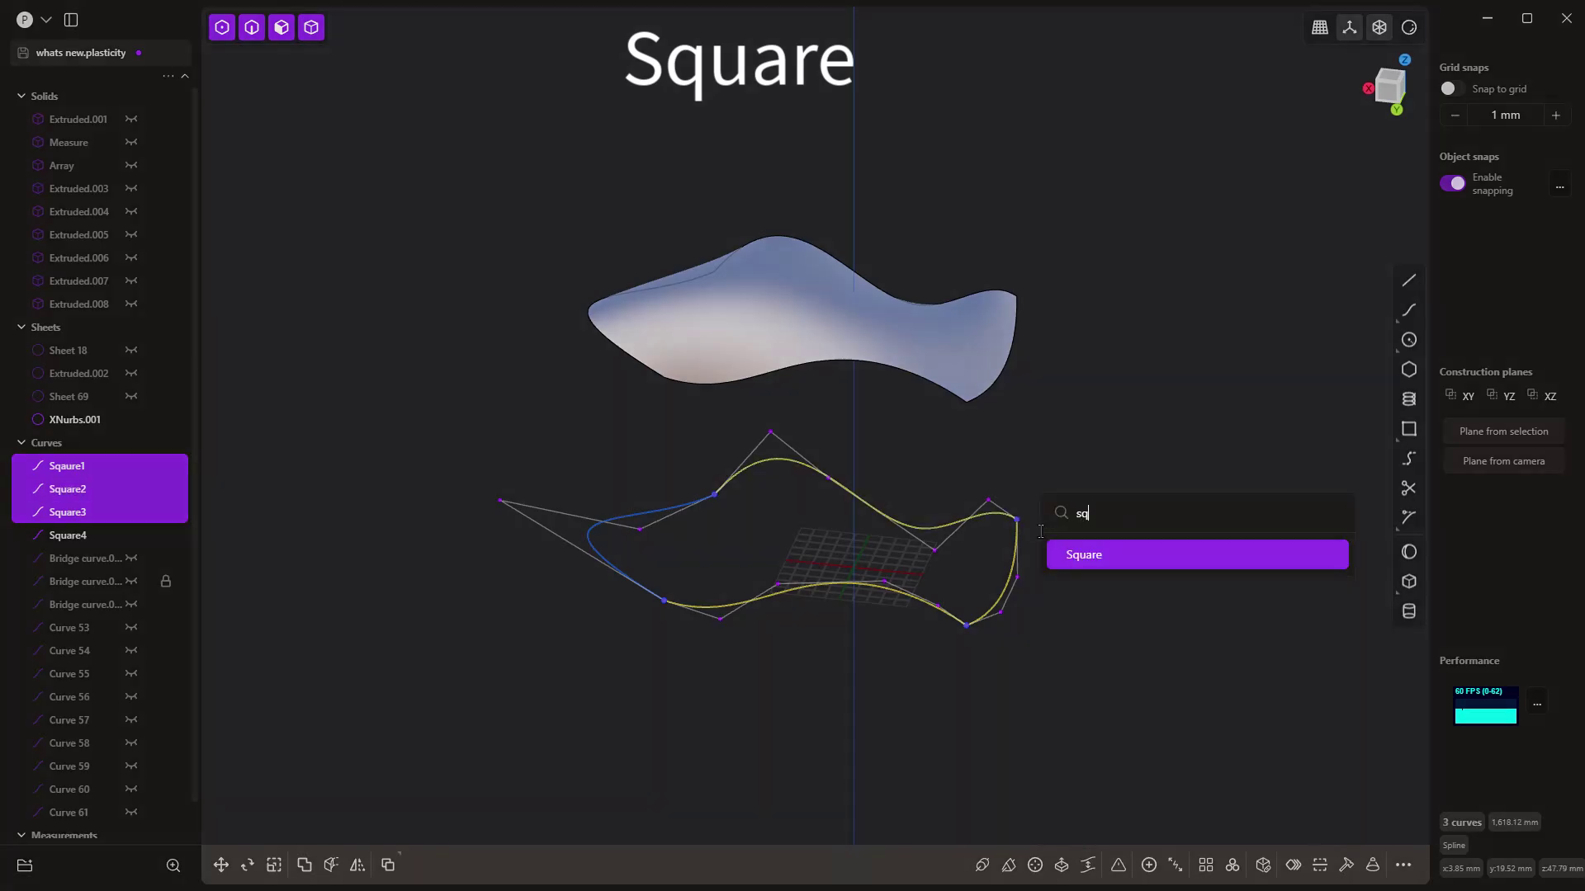
{"action": "key", "text": "Return"}
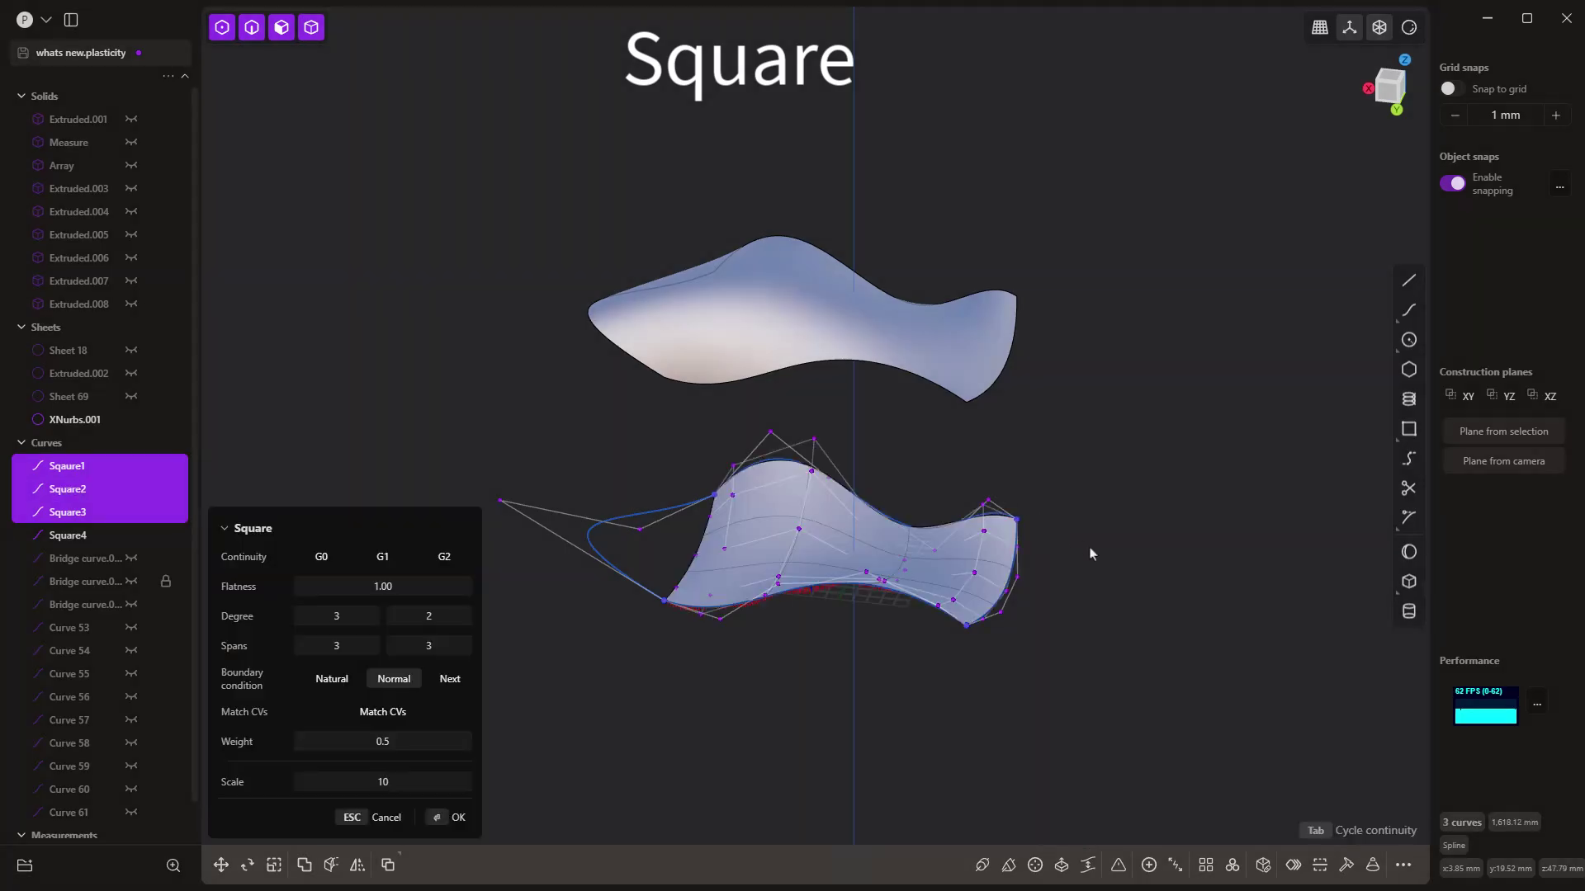
{"action": "key", "text": "Escape"}
{"action": "key", "text": "Escape"}
Try a Square surface from the two opposite curves Sqaure1 and Square2, inspect its edges and cancel it
{"action": "left_click", "coordinate": [922, 608]}
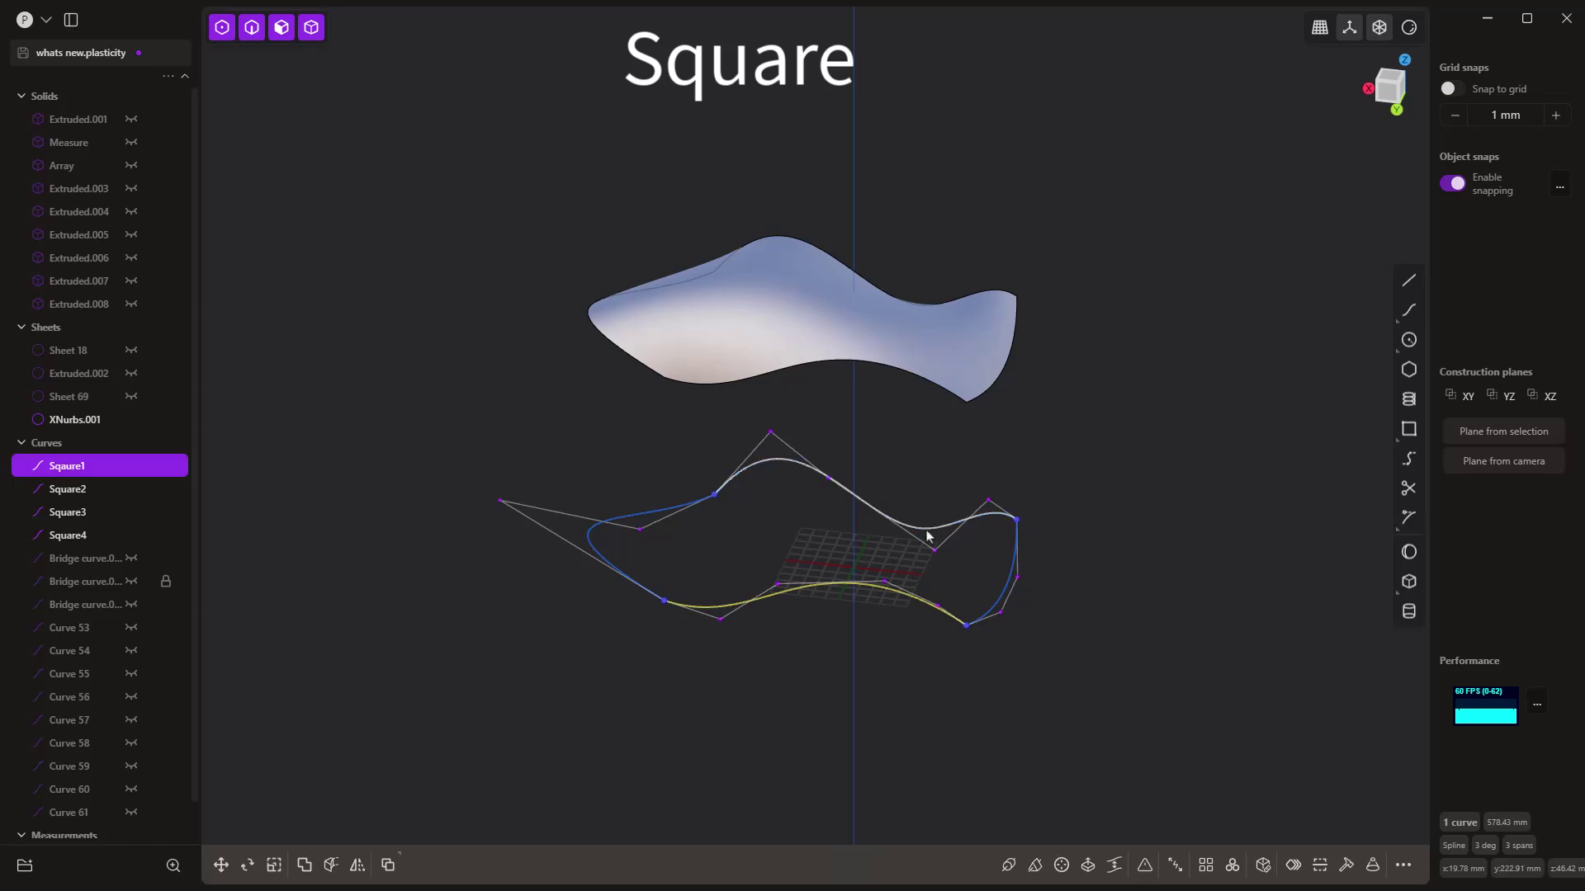
{"action": "left_click", "coordinate": [927, 535]}
{"action": "type", "text": "fsq"}
{"action": "key", "text": "Return"}
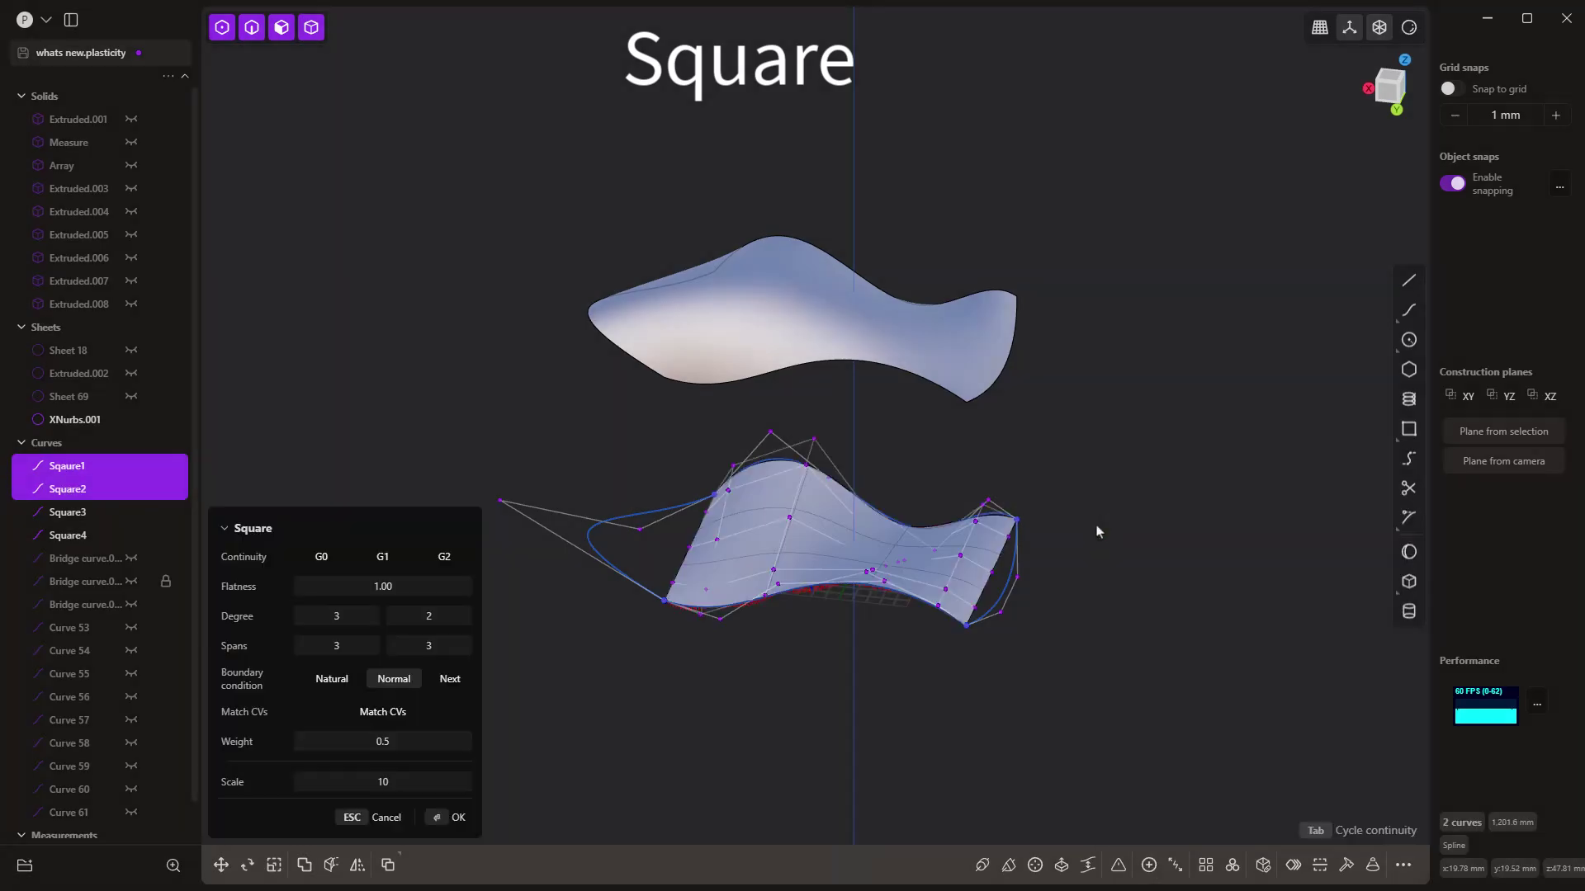
{"action": "middle_click_drag", "start_coordinate": [1006, 727], "coordinate": [1060, 724]}
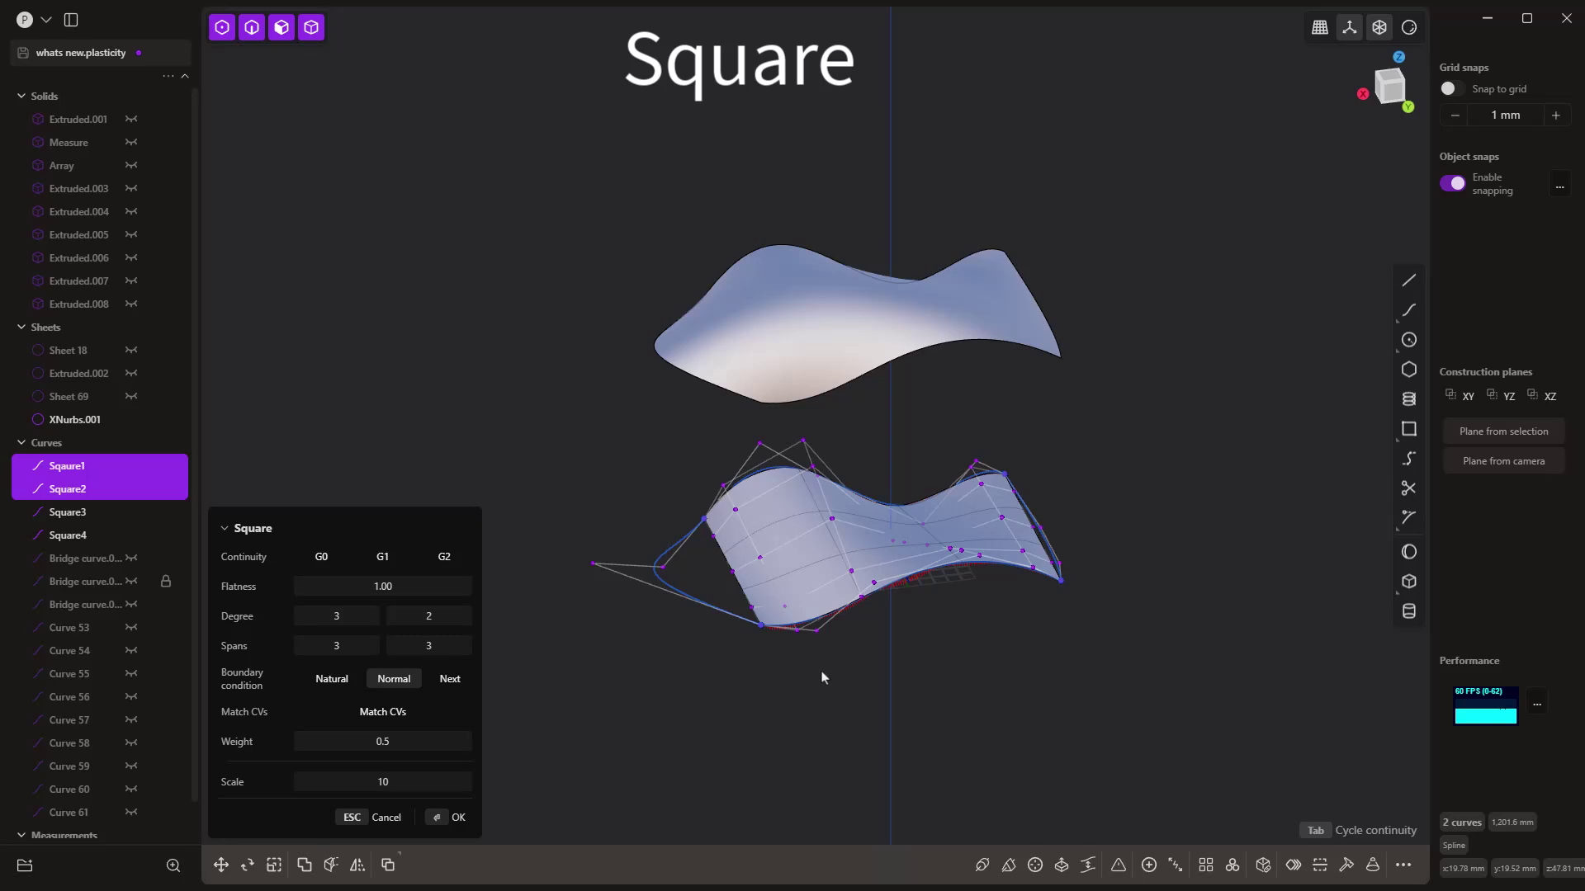
{"action": "scroll", "coordinate": [891, 601], "scroll_direction": "up", "scroll_amount": 5}
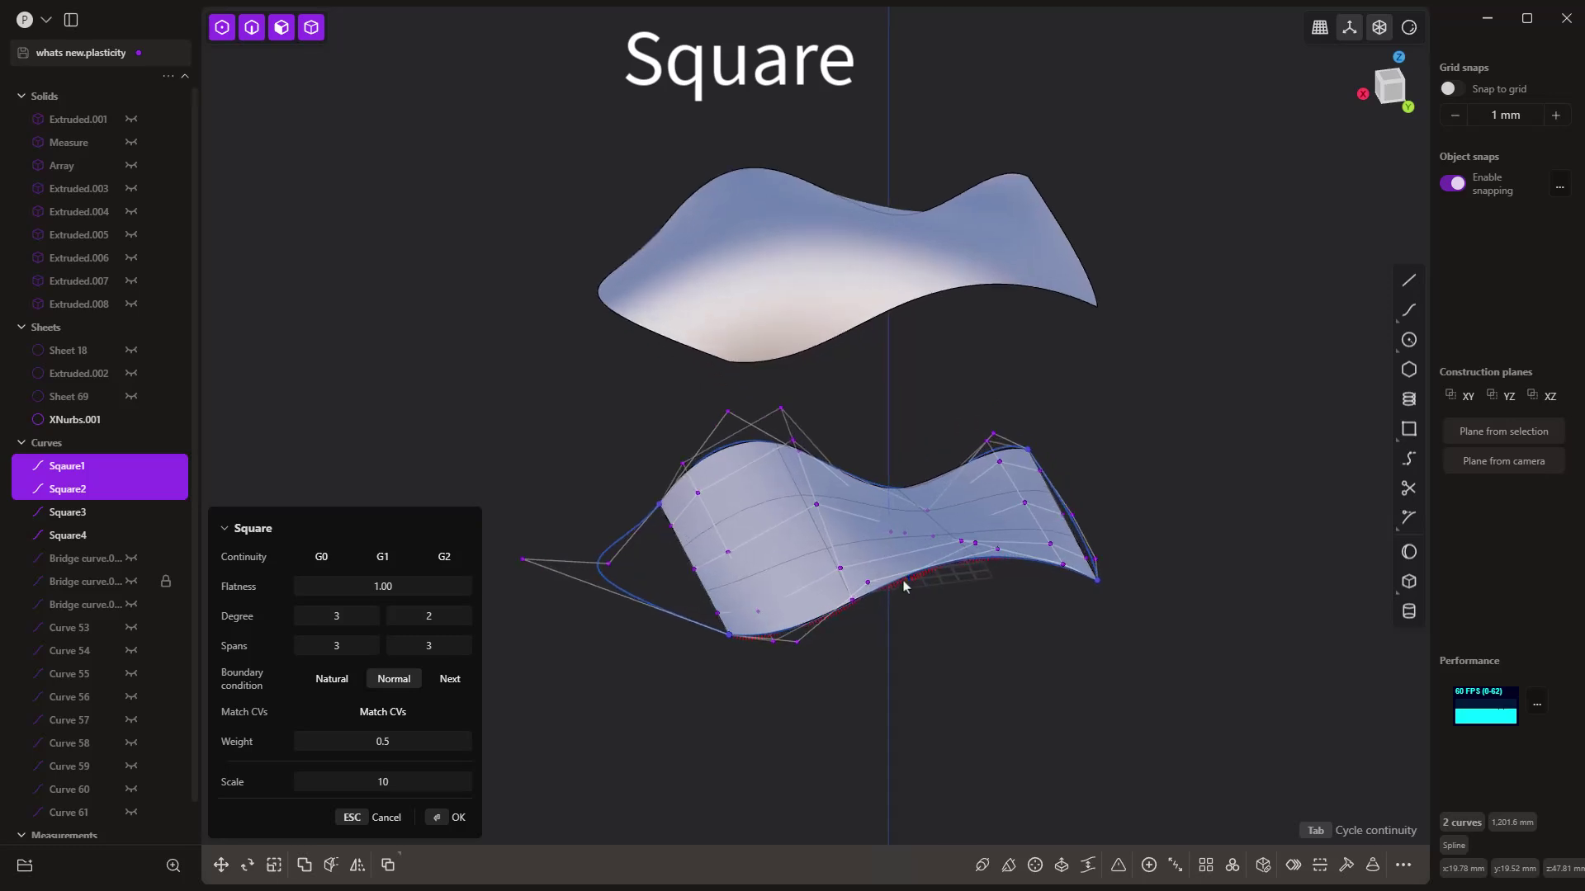
{"action": "middle_click_drag", "start_coordinate": [906, 588], "coordinate": [934, 588]}
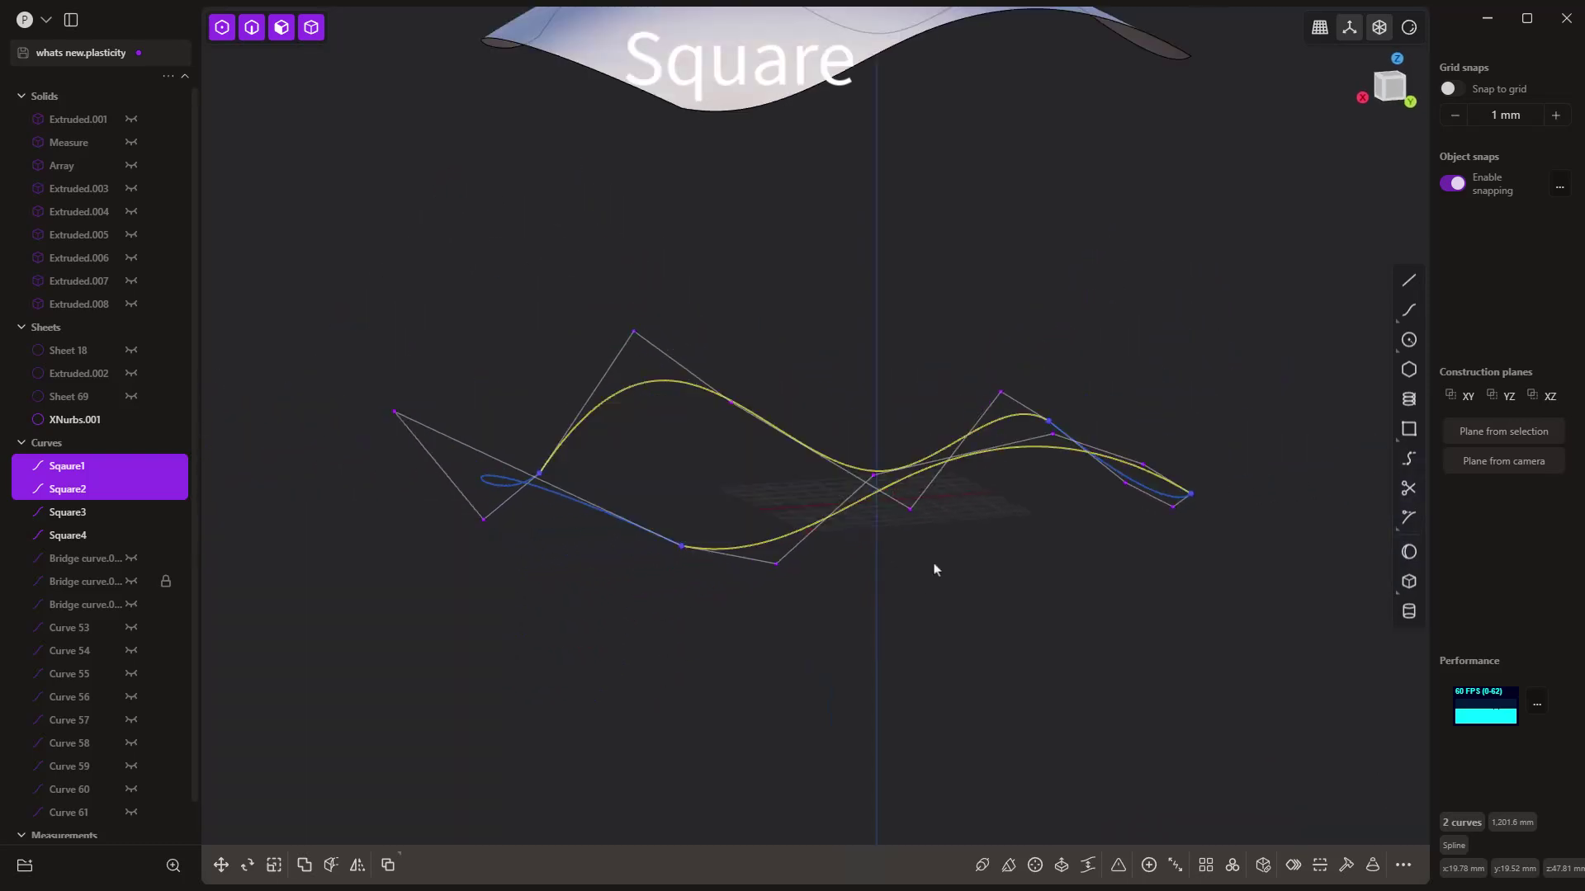
{"action": "key", "text": "Escape"}
Rebuild the curve Sqaure1 with explicit control, using degree 4 and 1 span
{"action": "left_click", "coordinate": [890, 515]}
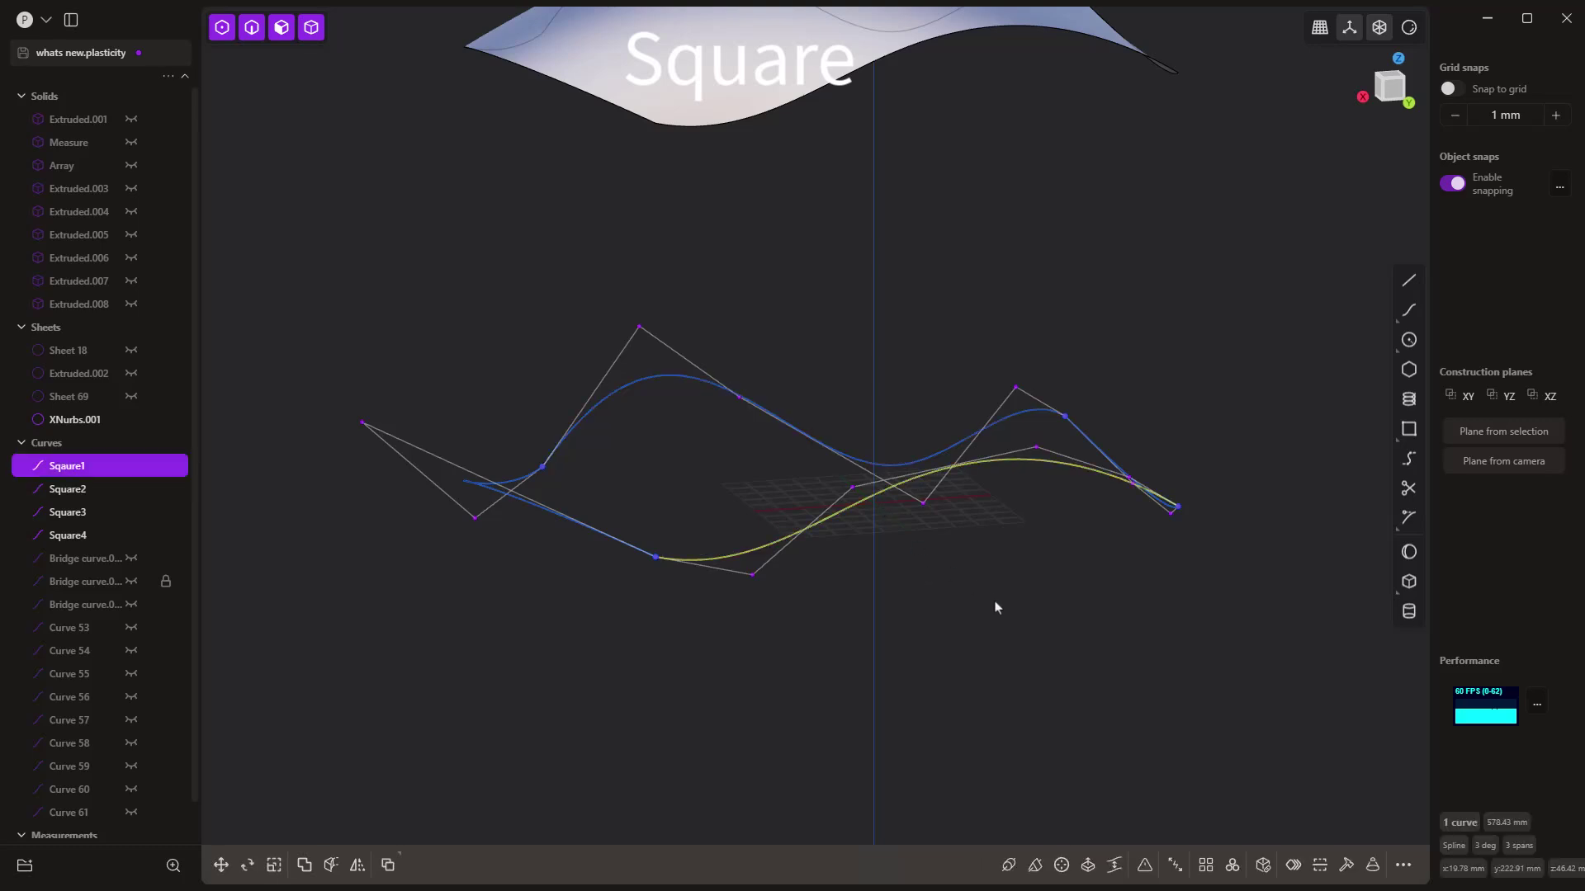
{"action": "left_click", "coordinate": [1346, 864]}
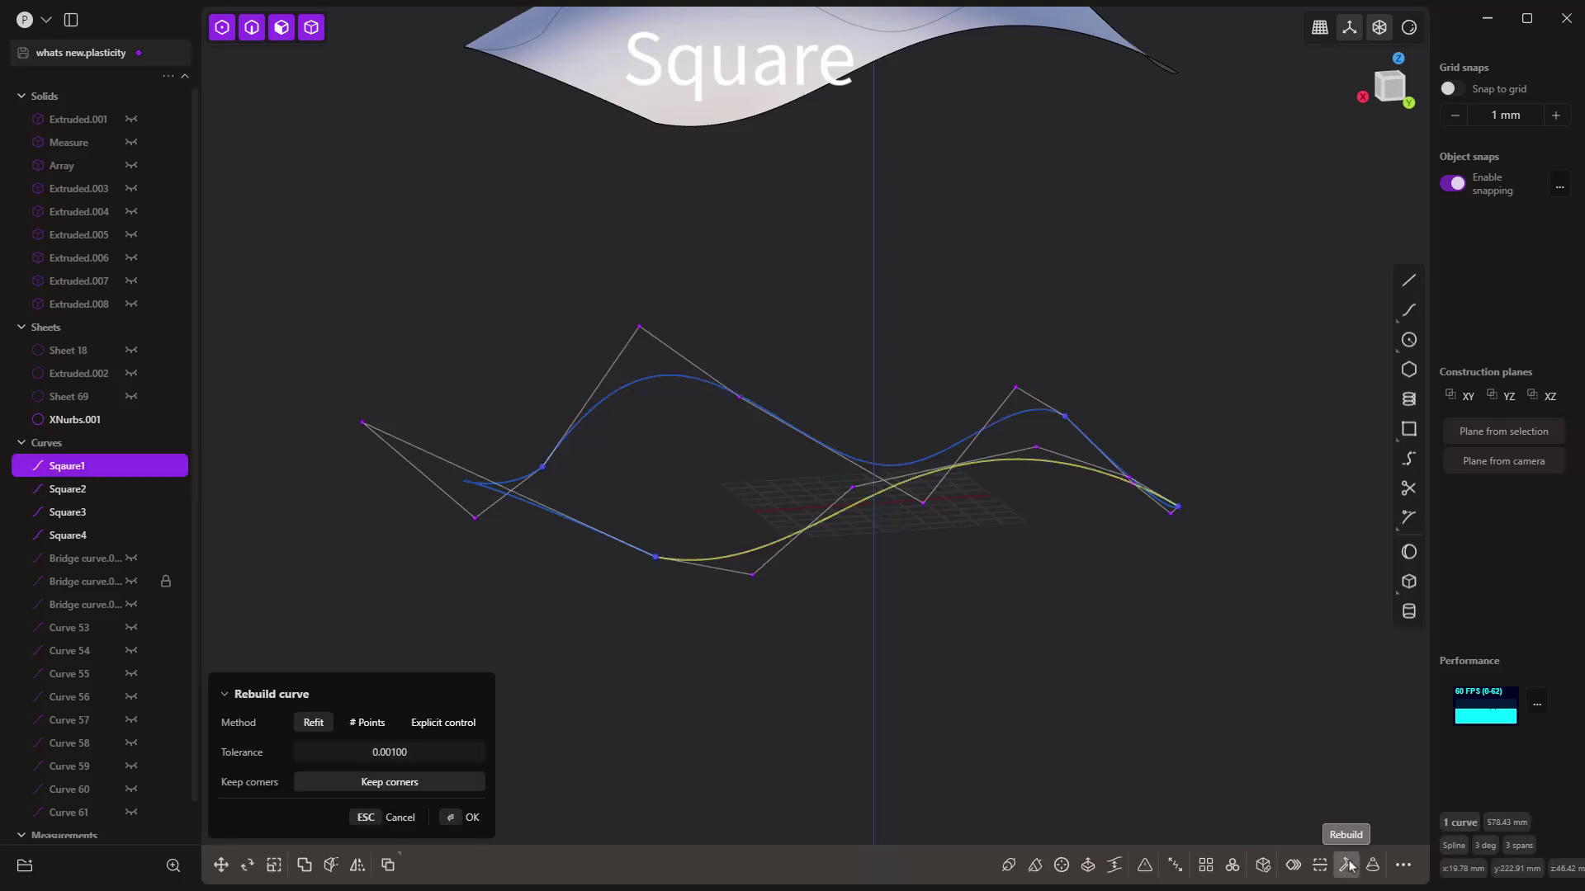
{"action": "left_click", "coordinate": [443, 723]}
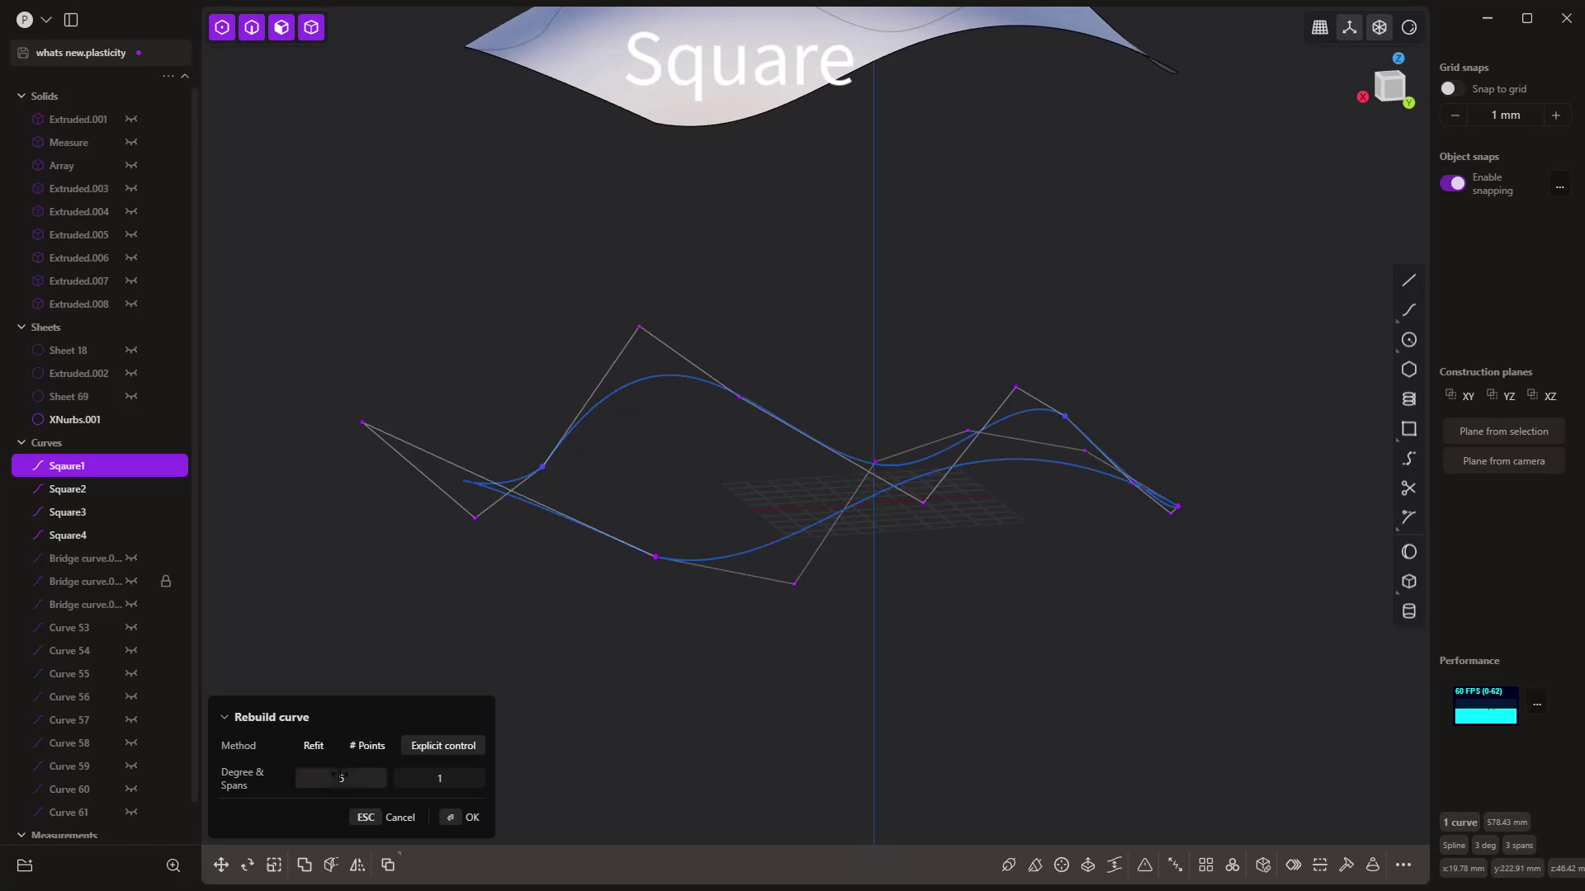
{"action": "left_click_drag", "start_coordinate": [336, 776], "coordinate": [326, 776]}
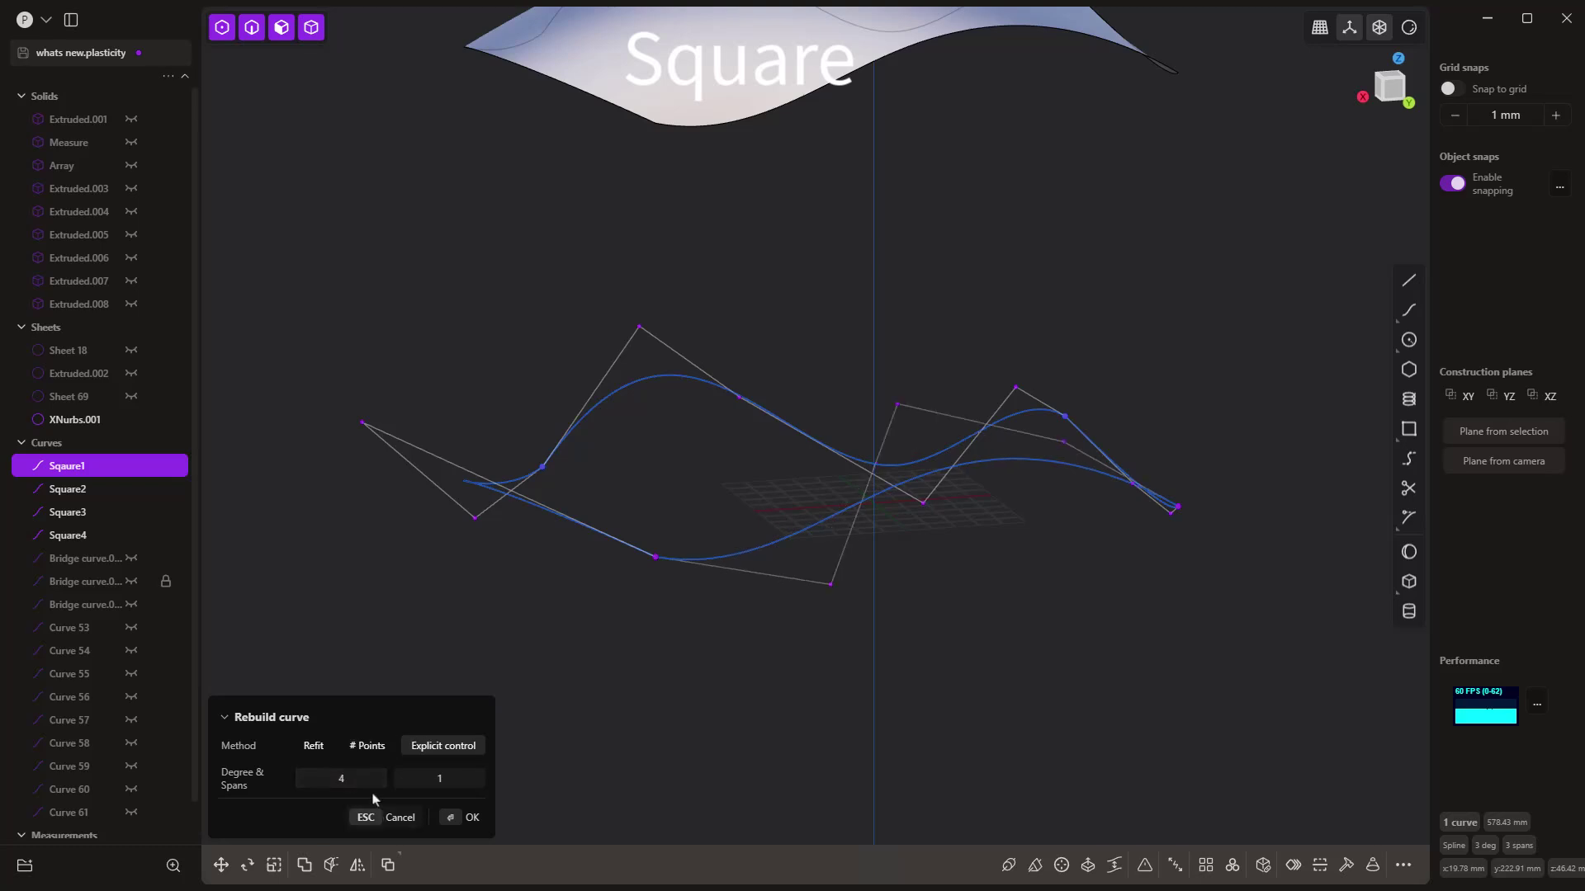
{"action": "left_click", "coordinate": [456, 817]}
Rebuild the curve Square2 with explicit control, using degree 4 and 1 span
{"action": "left_click", "coordinate": [695, 384]}
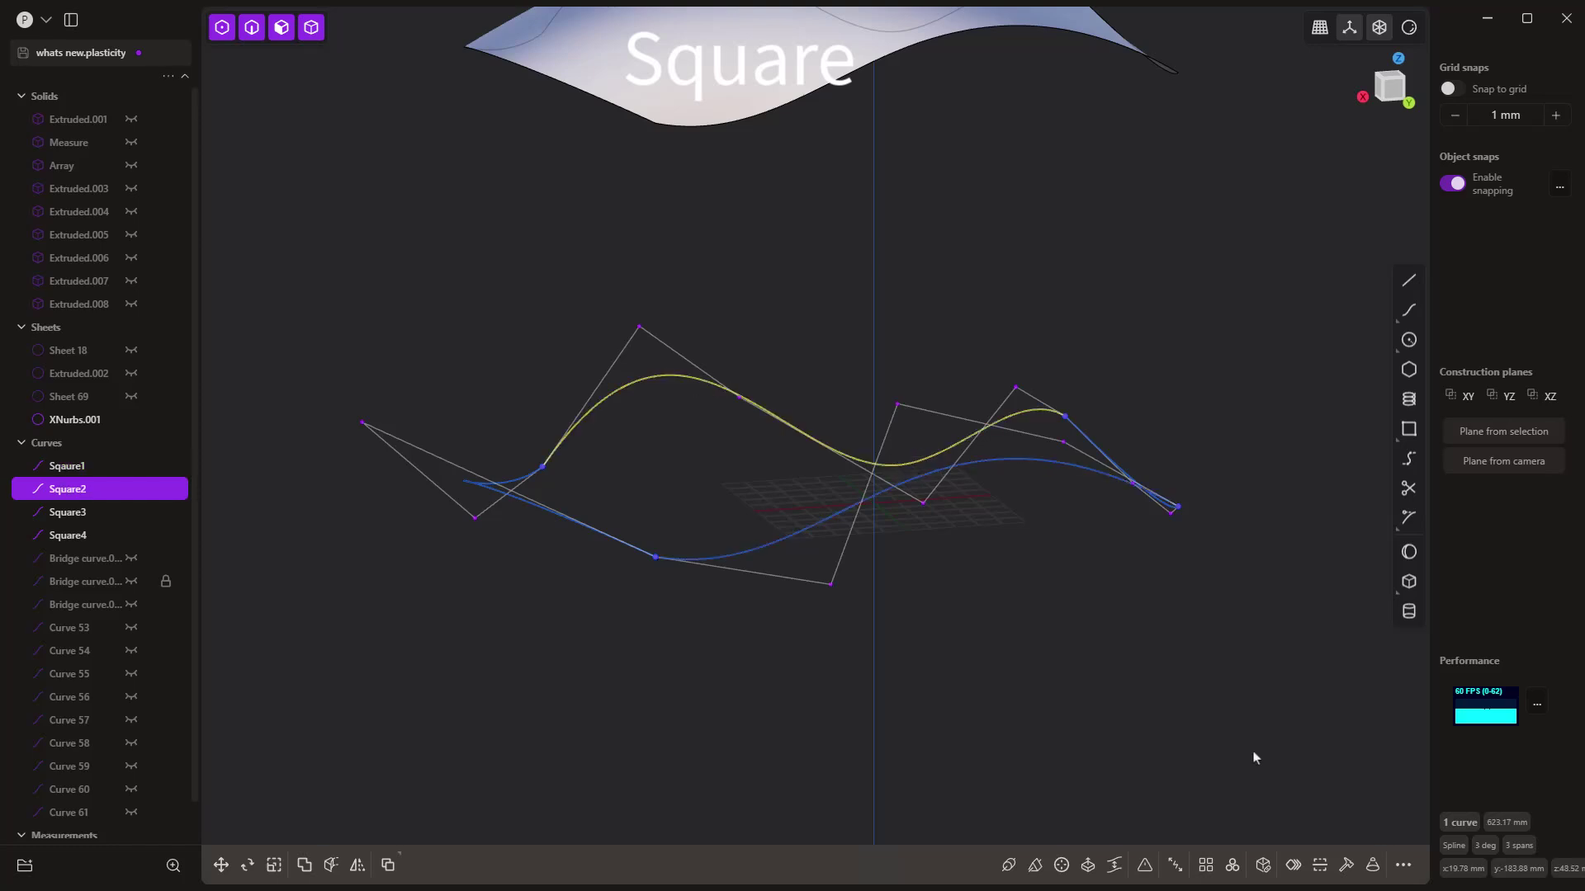
{"action": "left_click", "coordinate": [1327, 866]}
{"action": "left_click", "coordinate": [462, 721]}
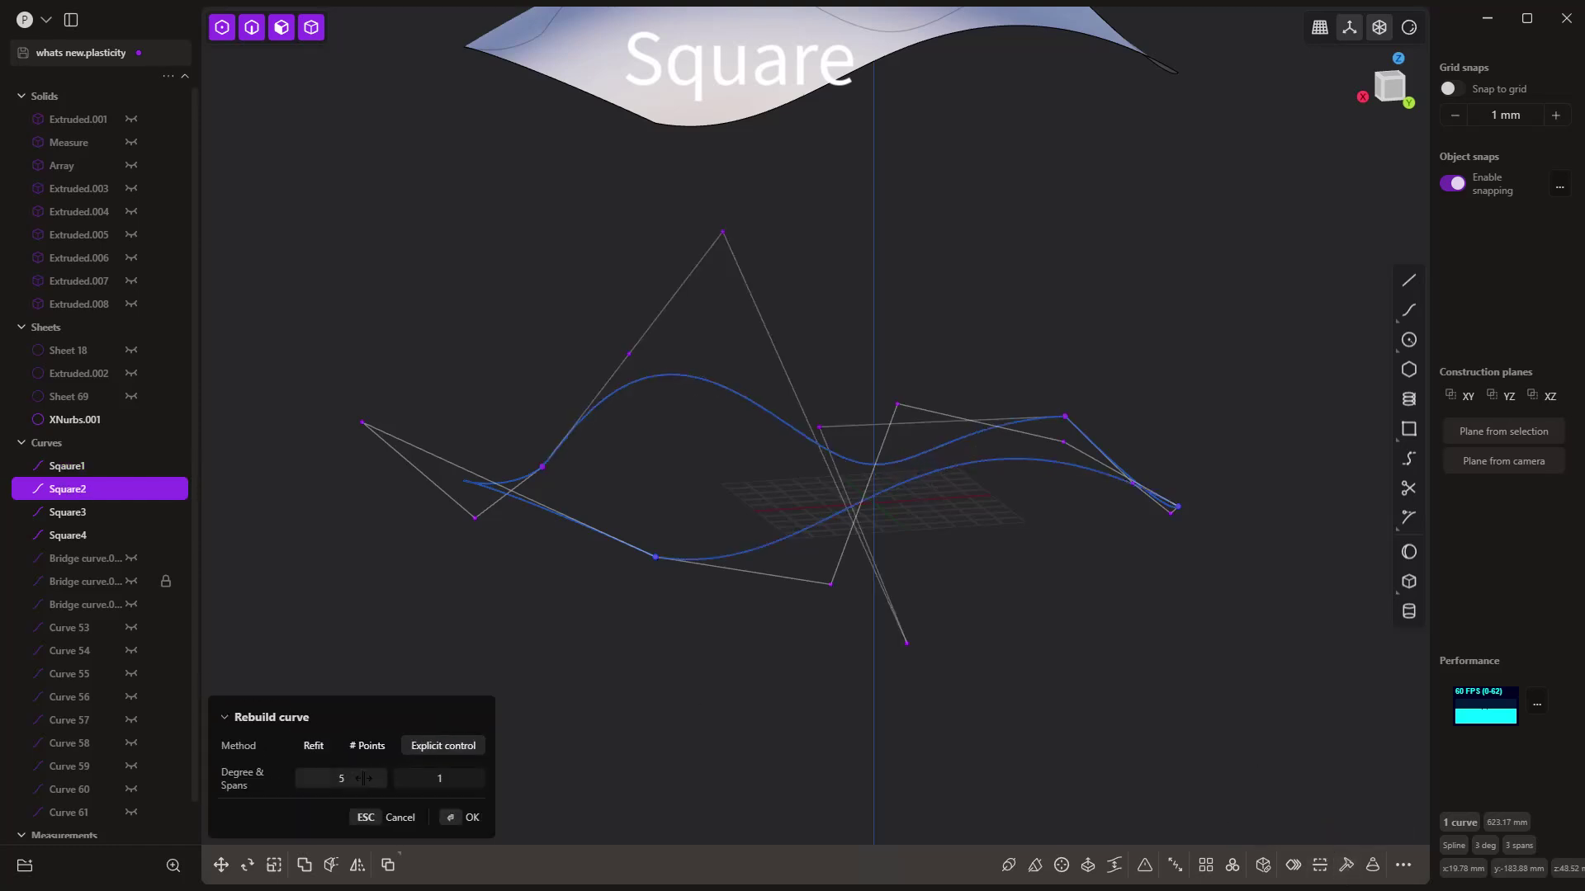
{"action": "left_click_drag", "start_coordinate": [364, 778], "coordinate": [358, 780]}
{"action": "left_click", "coordinate": [460, 814]}
{"action": "left_click", "coordinate": [779, 700]}
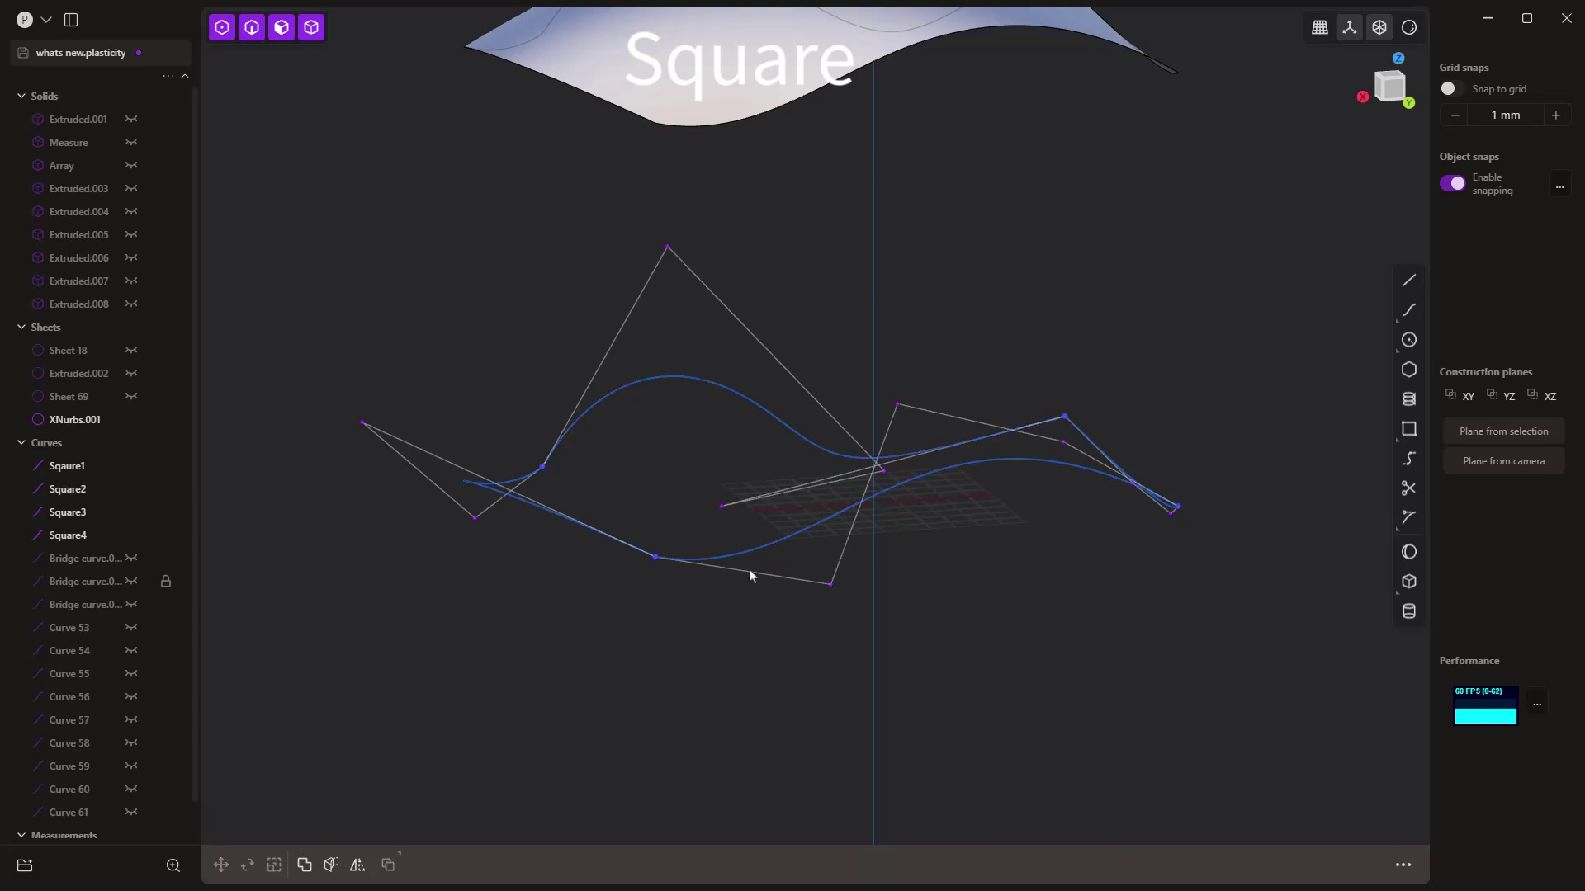
Preview a Square surface between the opposite curves Sqaure1 and Square2 with degree 4 by 4 and spans 1 by 1
{"action": "left_click", "coordinate": [750, 575]}
{"action": "left_click", "coordinate": [732, 399], "text": "shift"}
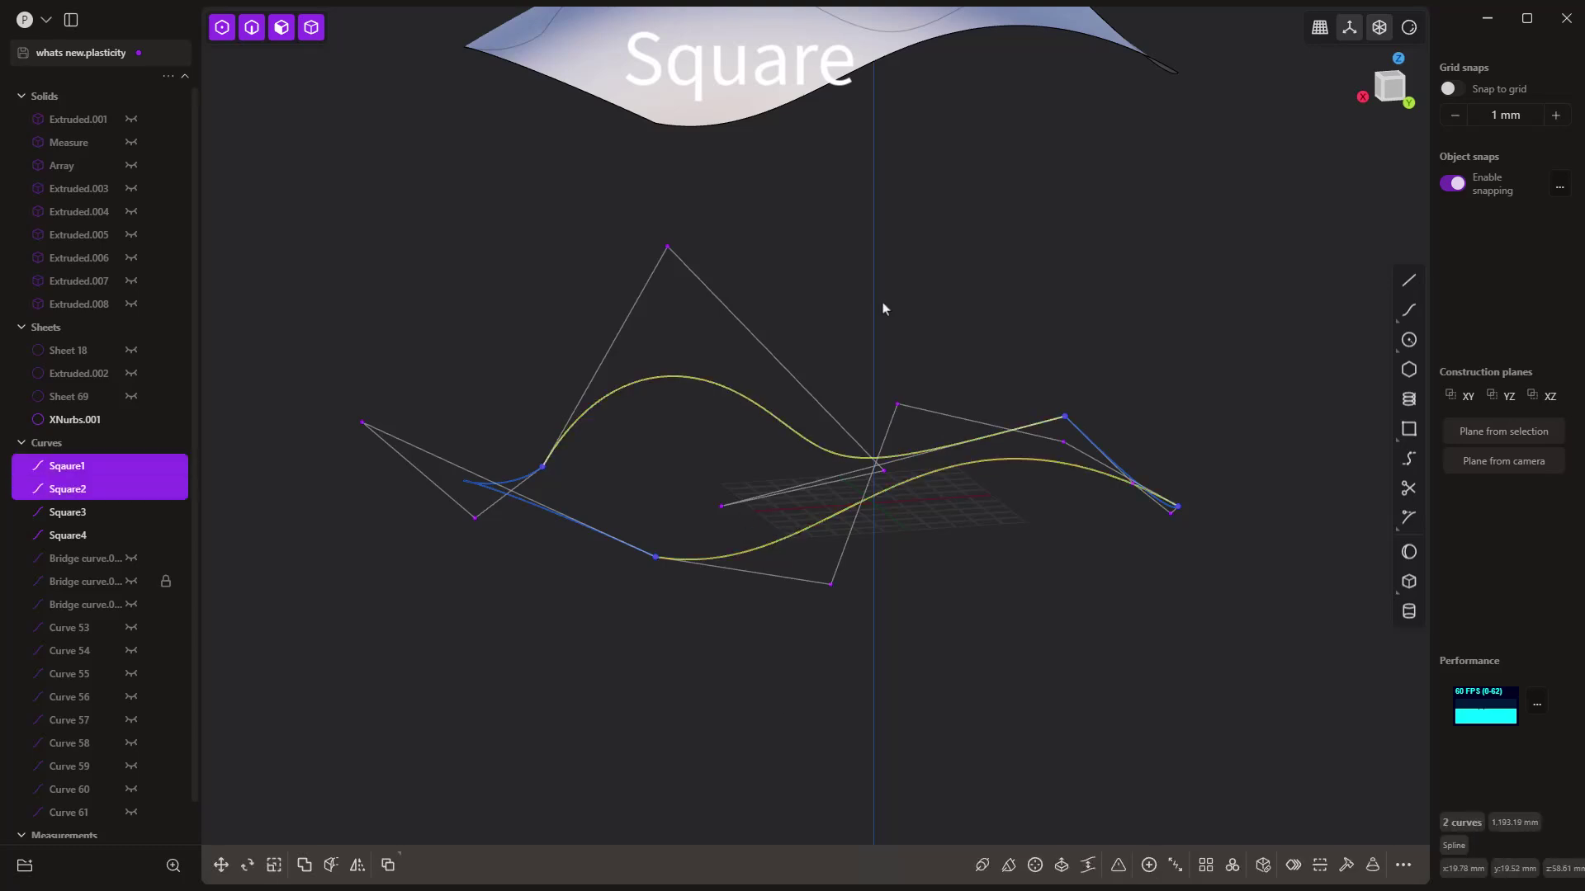
{"action": "type", "text": "fsq"}
{"action": "key", "text": "Return"}
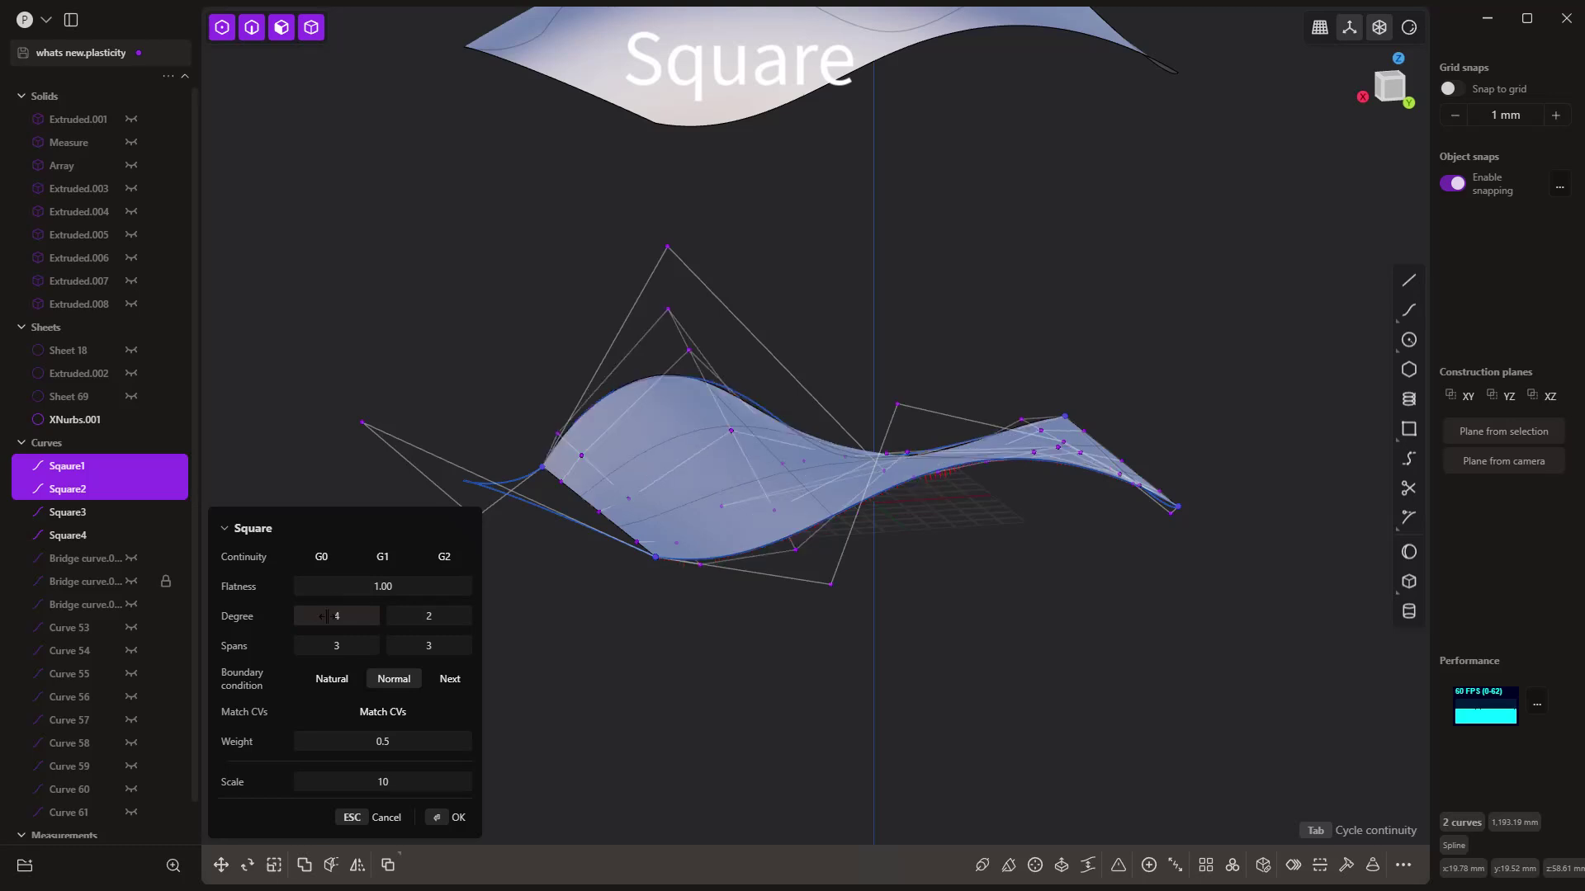
{"action": "left_click_drag", "start_coordinate": [429, 616], "coordinate": [455, 617]}
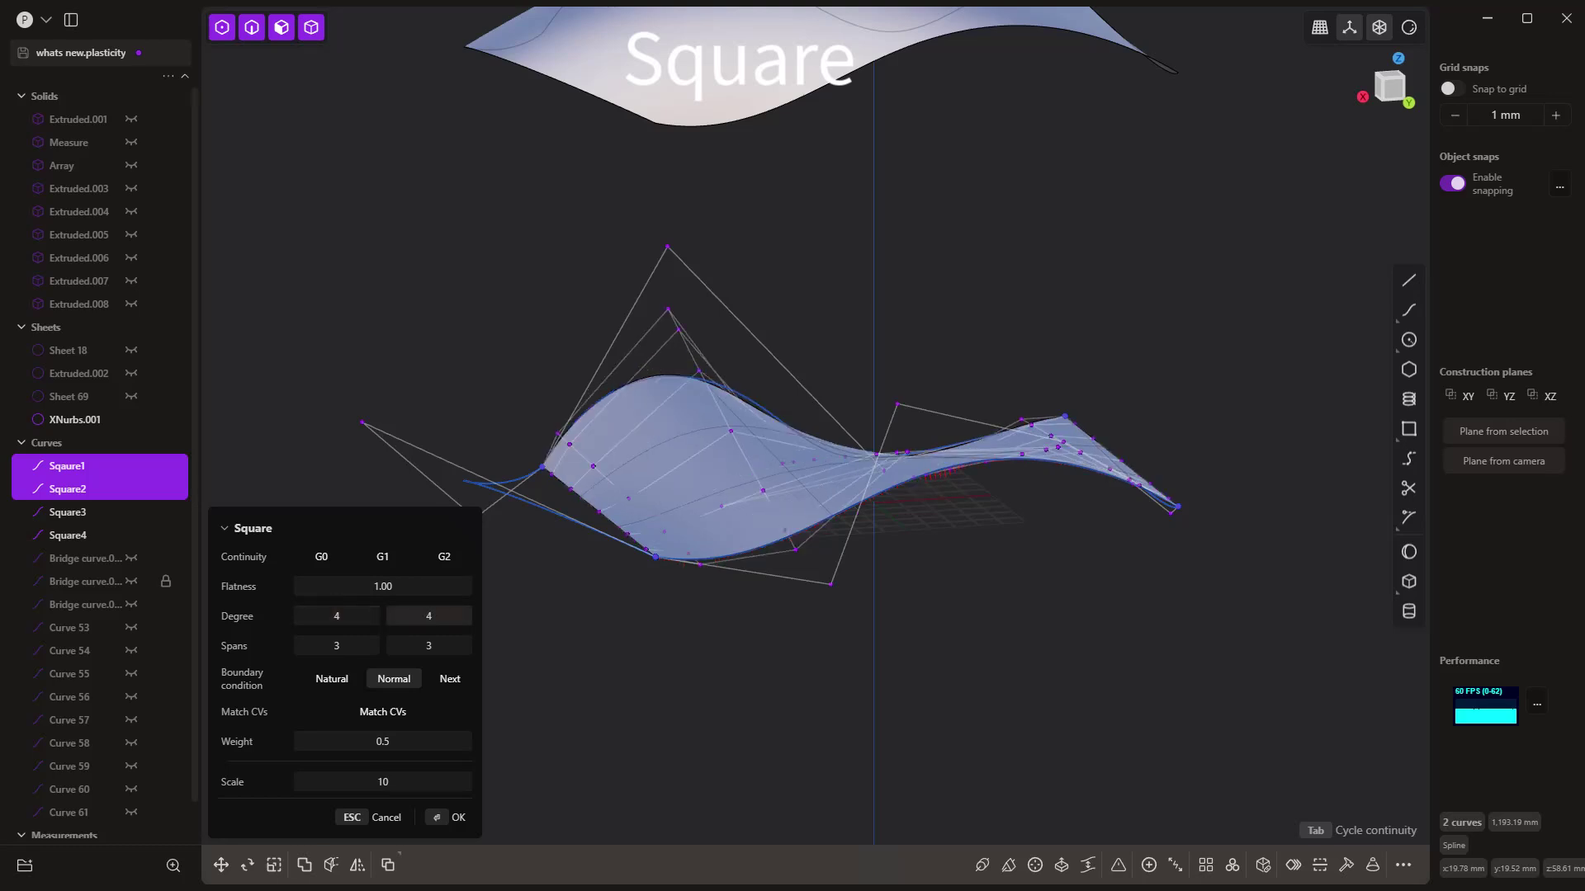
{"action": "left_click_drag", "start_coordinate": [358, 648], "coordinate": [337, 647]}
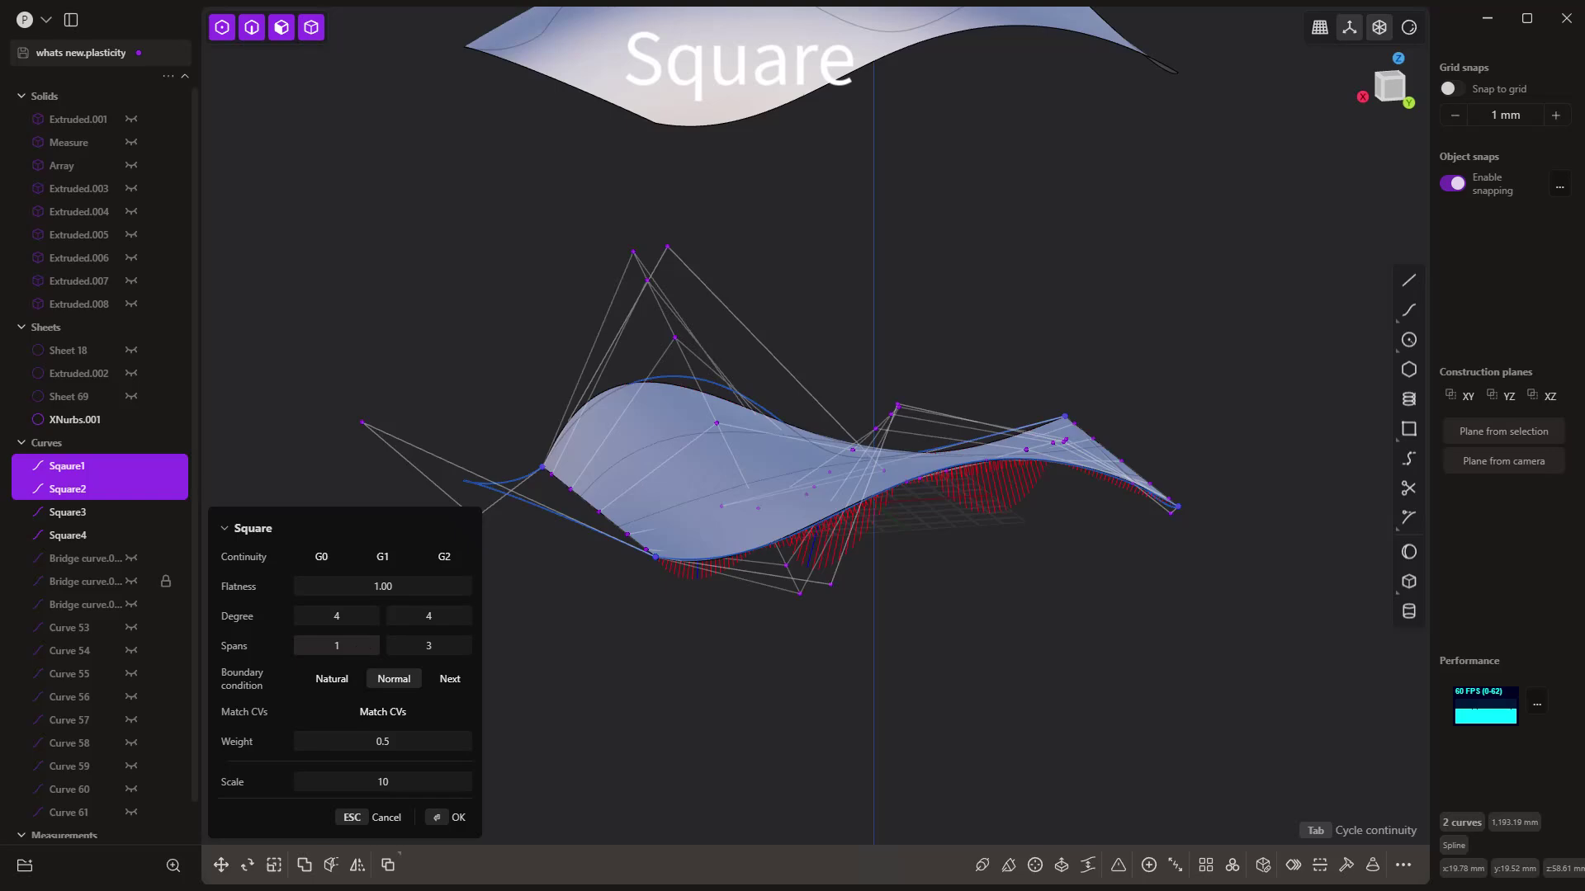
{"action": "left_click_drag", "start_coordinate": [437, 647], "coordinate": [418, 646]}
Turn on Match CVs for the two-curve Square surface, inspect its edges and cancel the surface
{"action": "middle_click_drag", "start_coordinate": [749, 644], "coordinate": [842, 509]}
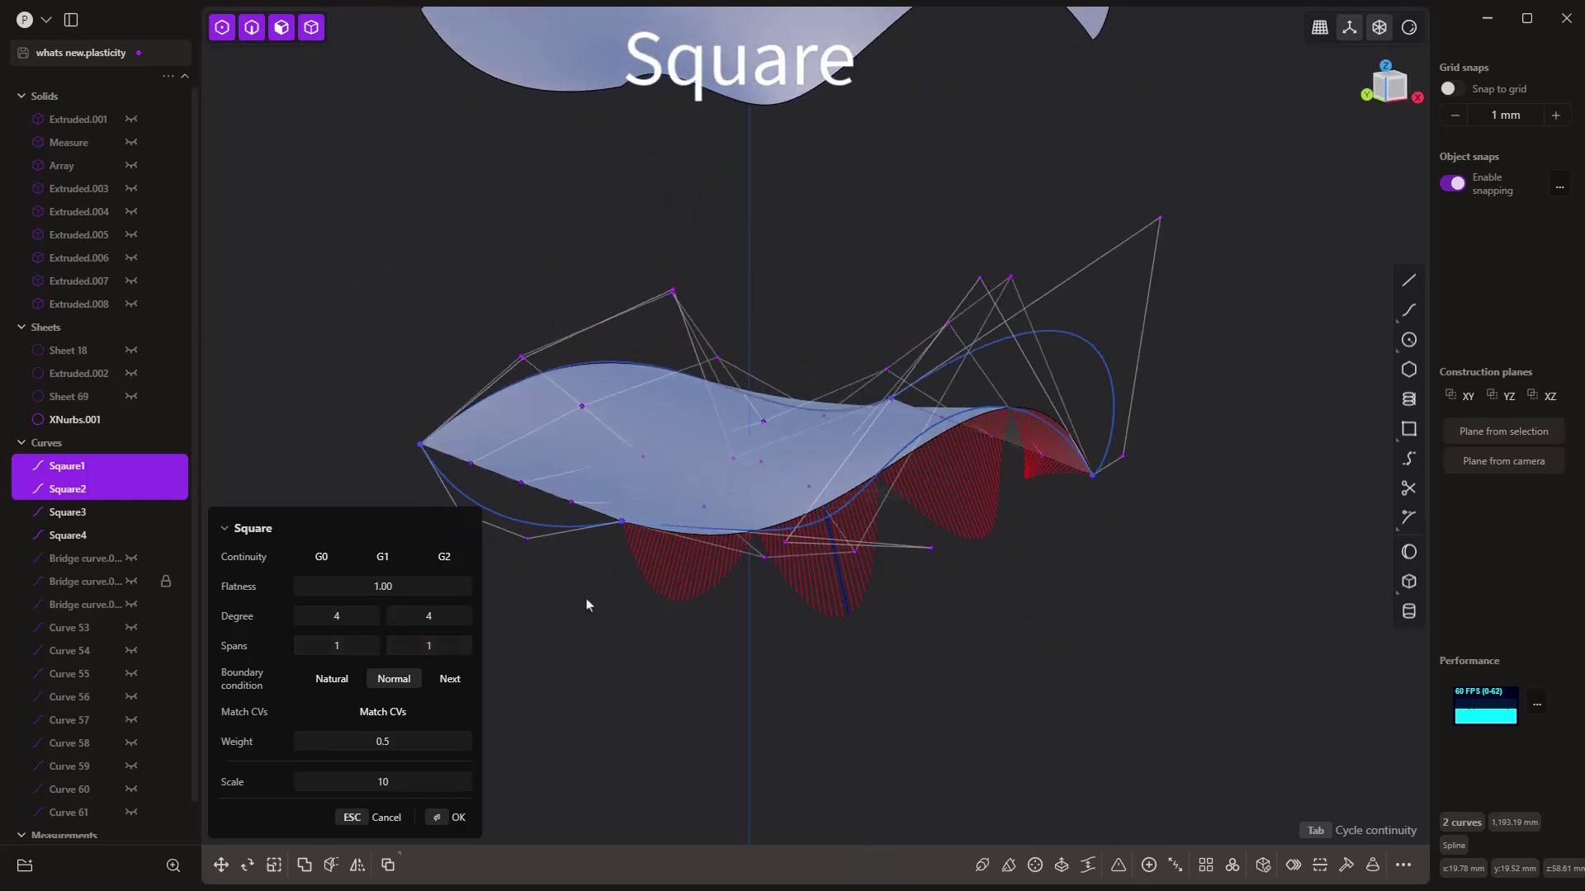
{"action": "middle_click_drag", "start_coordinate": [588, 606], "coordinate": [601, 463]}
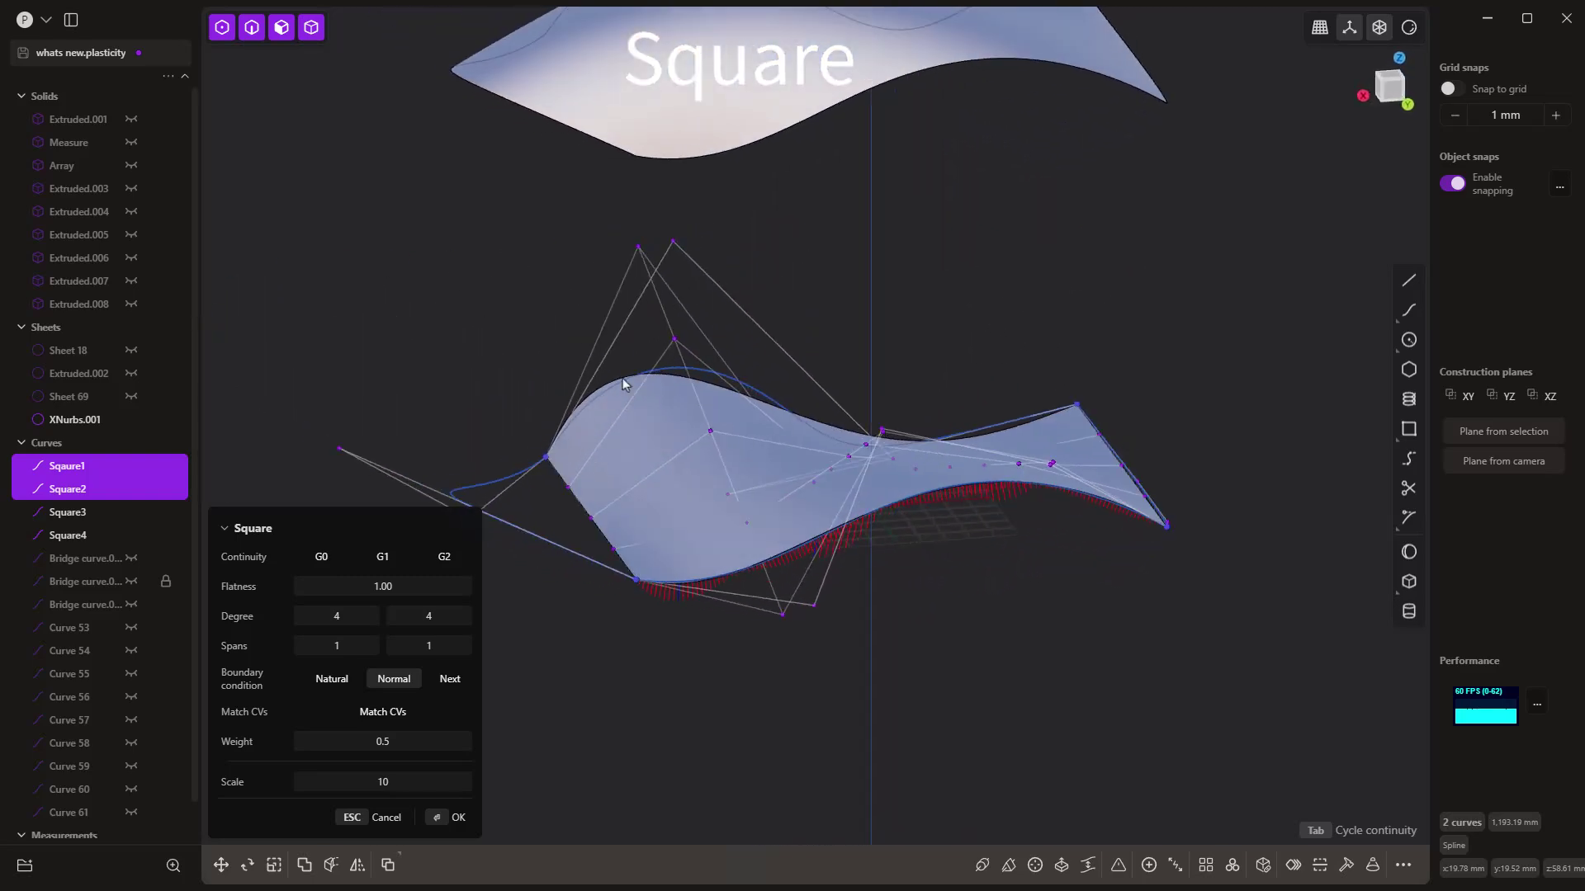
{"action": "left_click", "coordinate": [410, 711]}
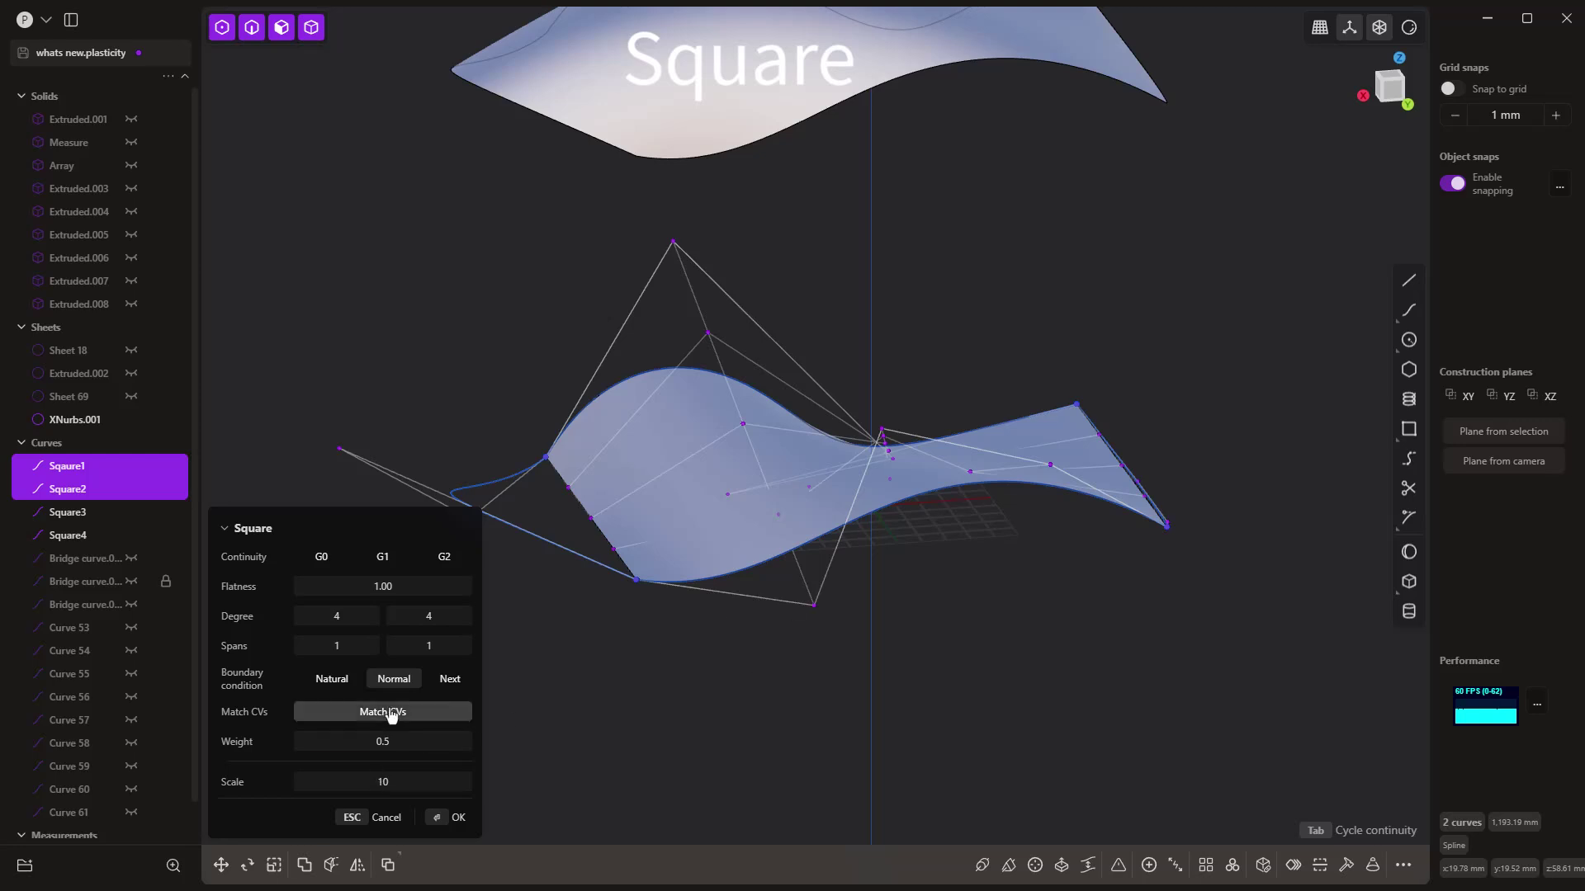
{"action": "scroll", "coordinate": [1040, 538], "scroll_direction": "down", "scroll_amount": 5}
{"action": "middle_click_drag", "start_coordinate": [1006, 573], "coordinate": [996, 583]}
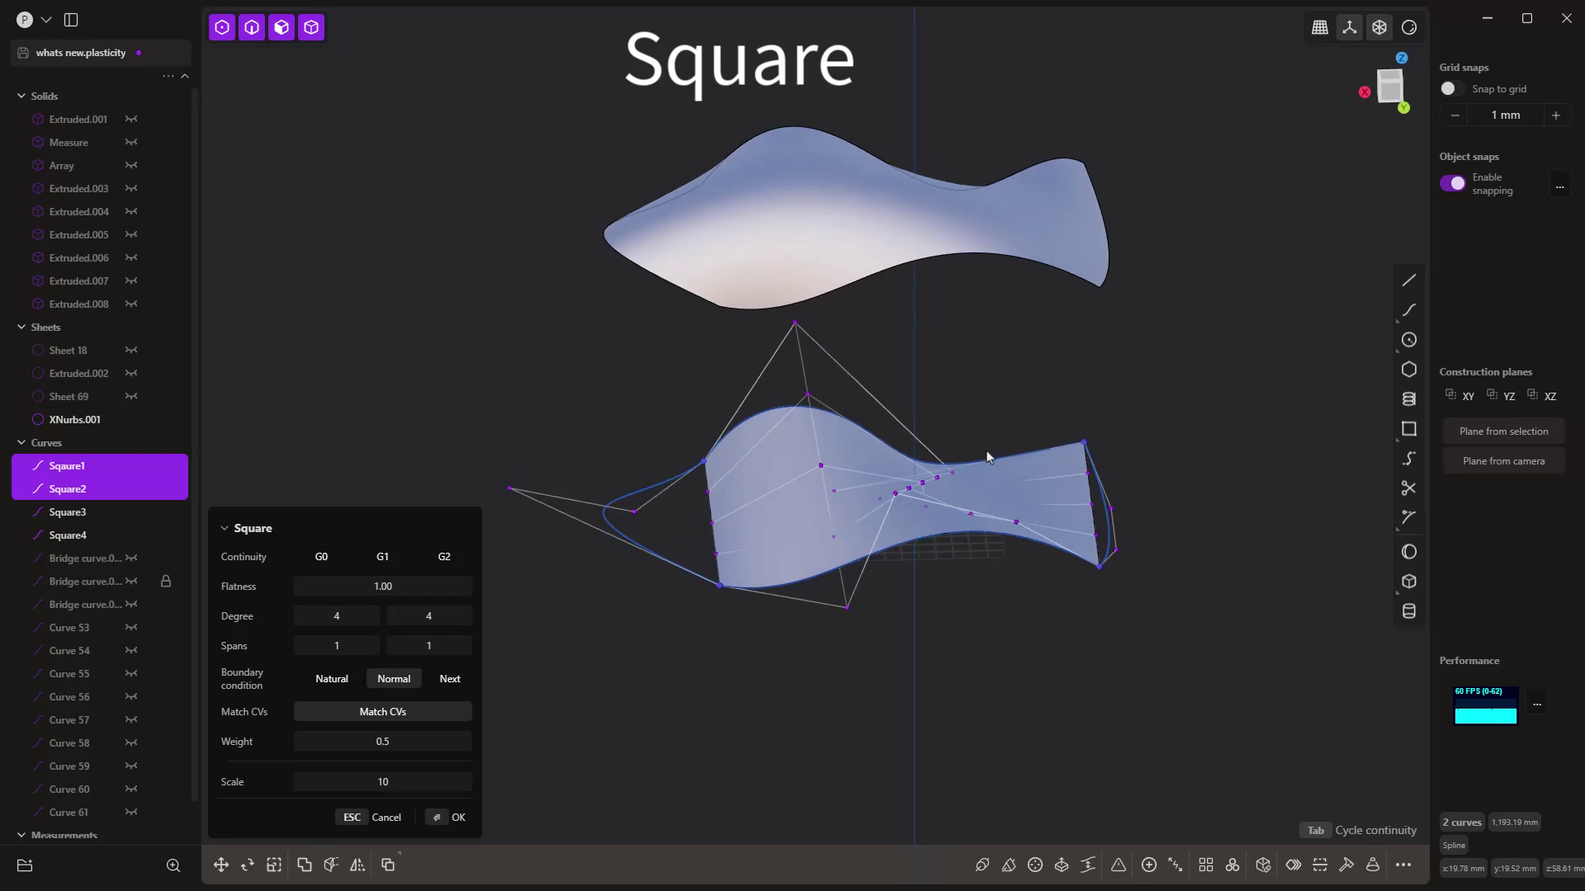
{"action": "key", "text": "Escape"}
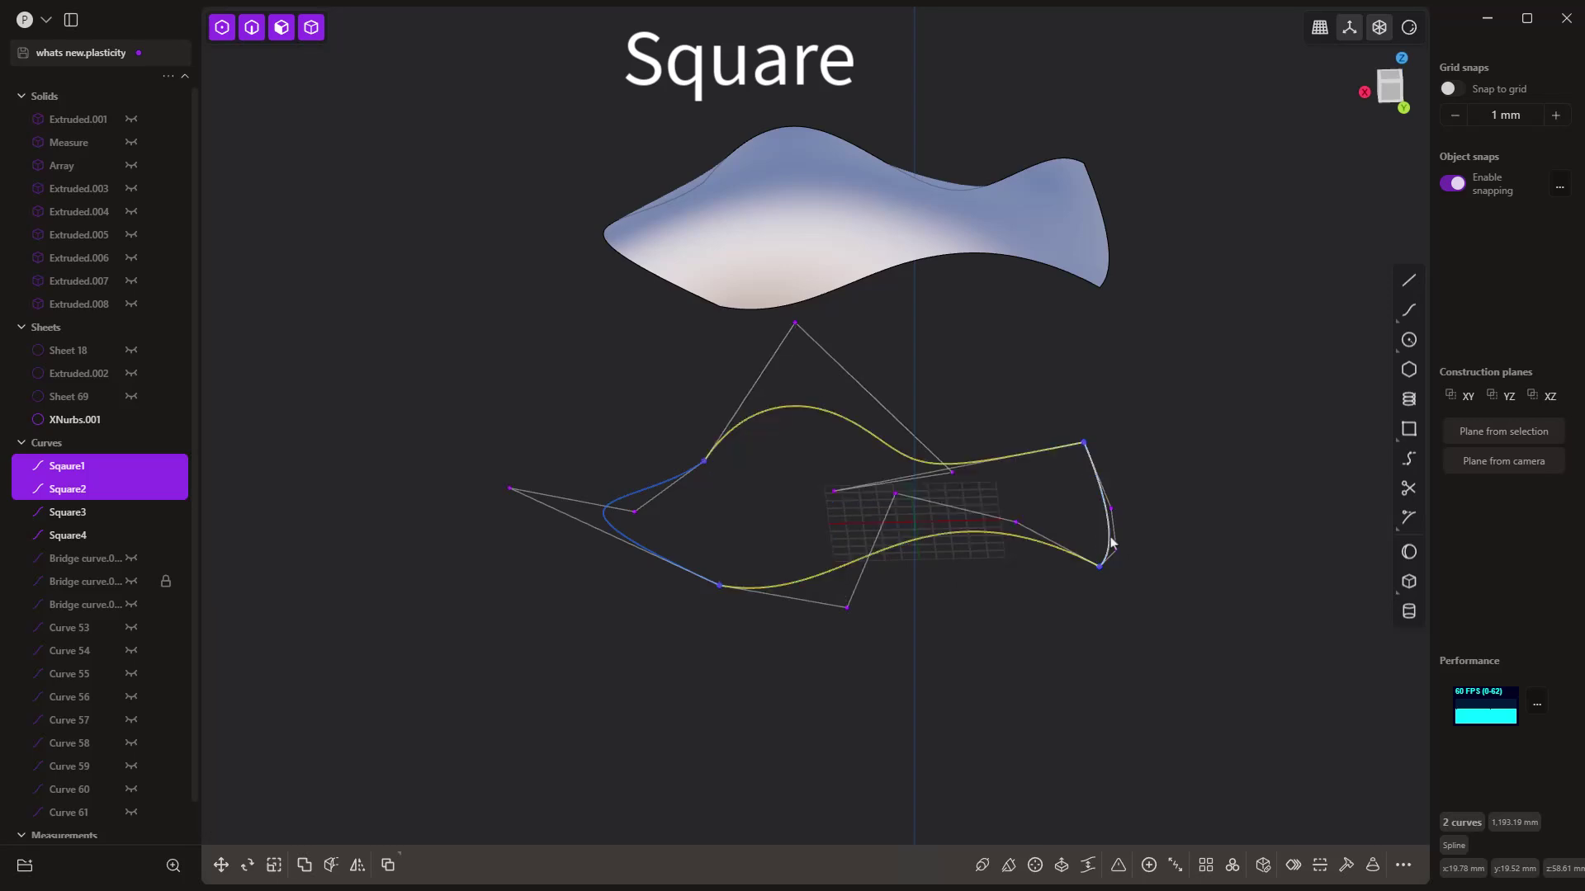
Create a Square surface from the four curves Sqaure1, Square2, Square3 and Square4 with Match CVs on, comparing the edges with it off
{"action": "left_click", "coordinate": [1111, 531]}
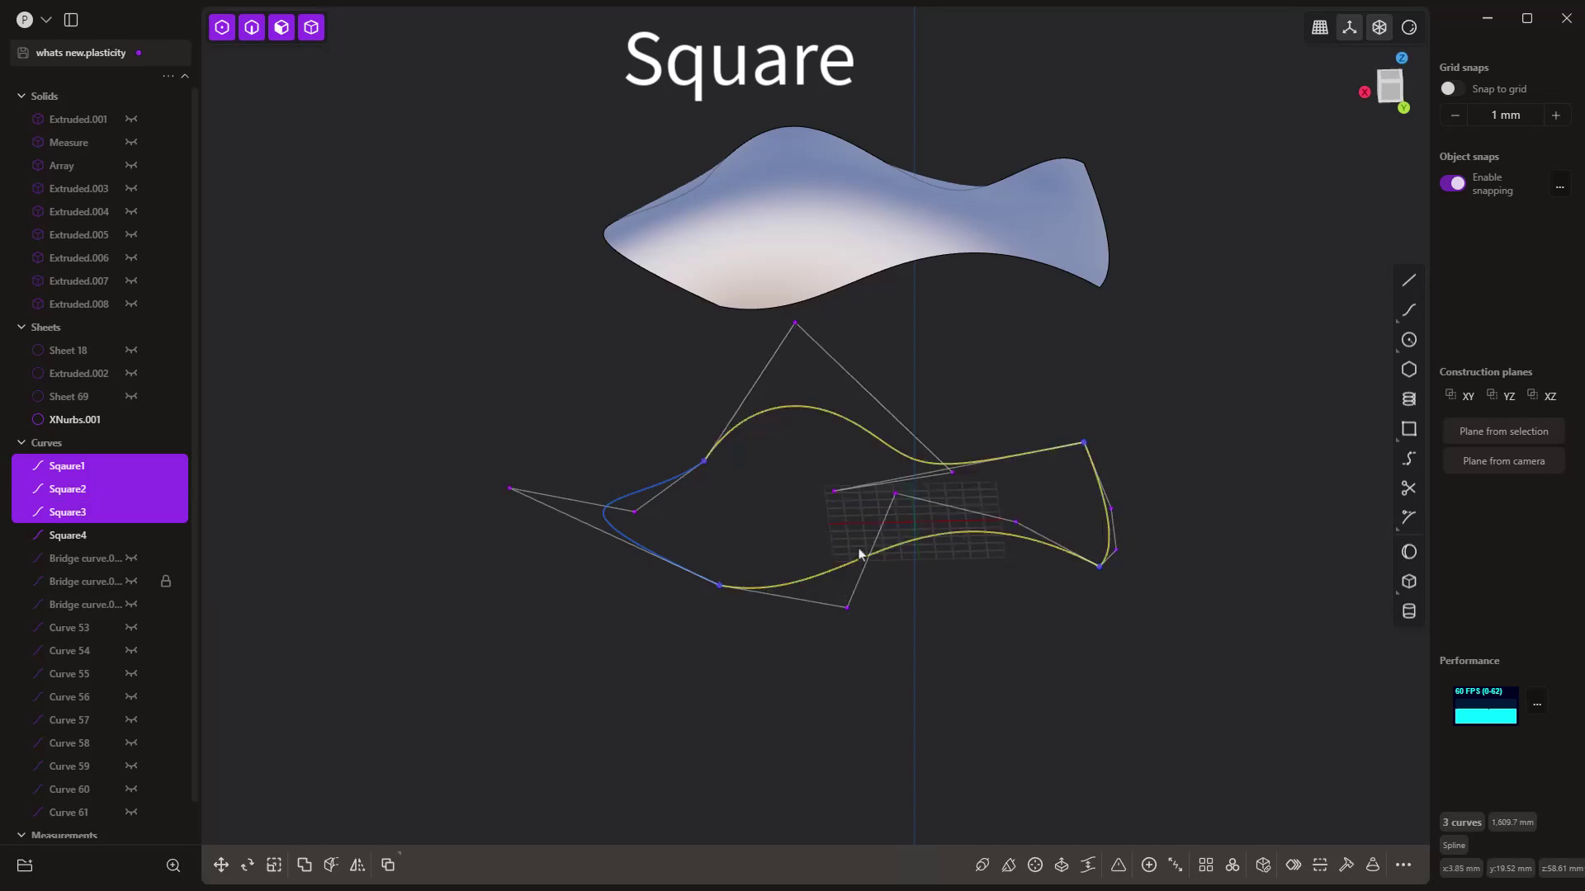
{"action": "left_click", "coordinate": [687, 571], "text": "shift"}
{"action": "type", "text": "fsq"}
{"action": "key", "text": "Return"}
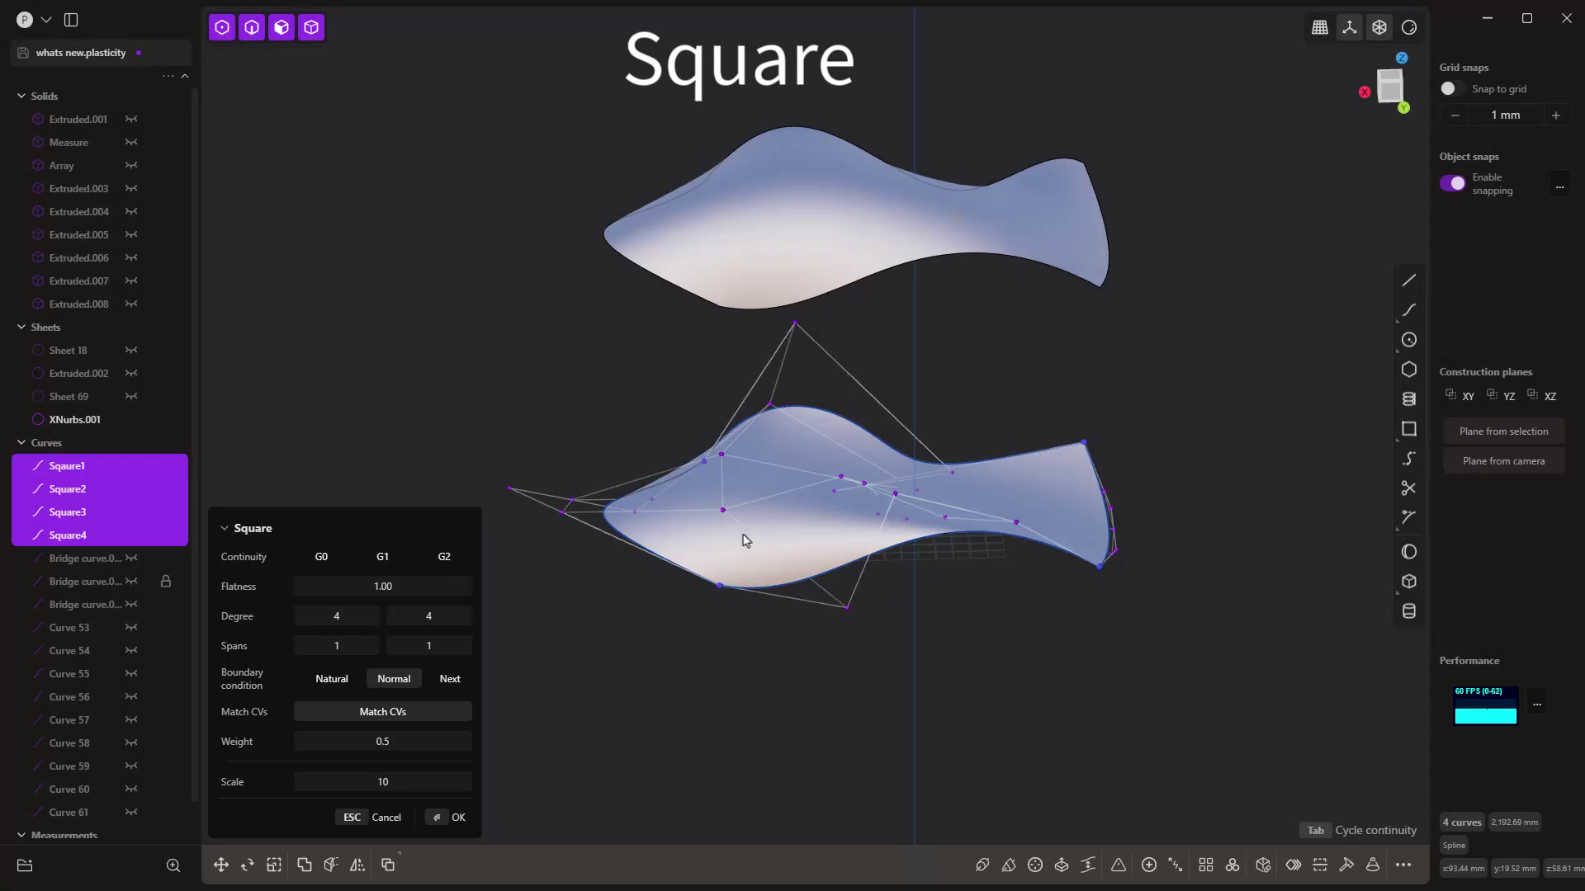
{"action": "middle_click_drag", "start_coordinate": [849, 594], "coordinate": [793, 569]}
{"action": "left_click", "coordinate": [411, 713]}
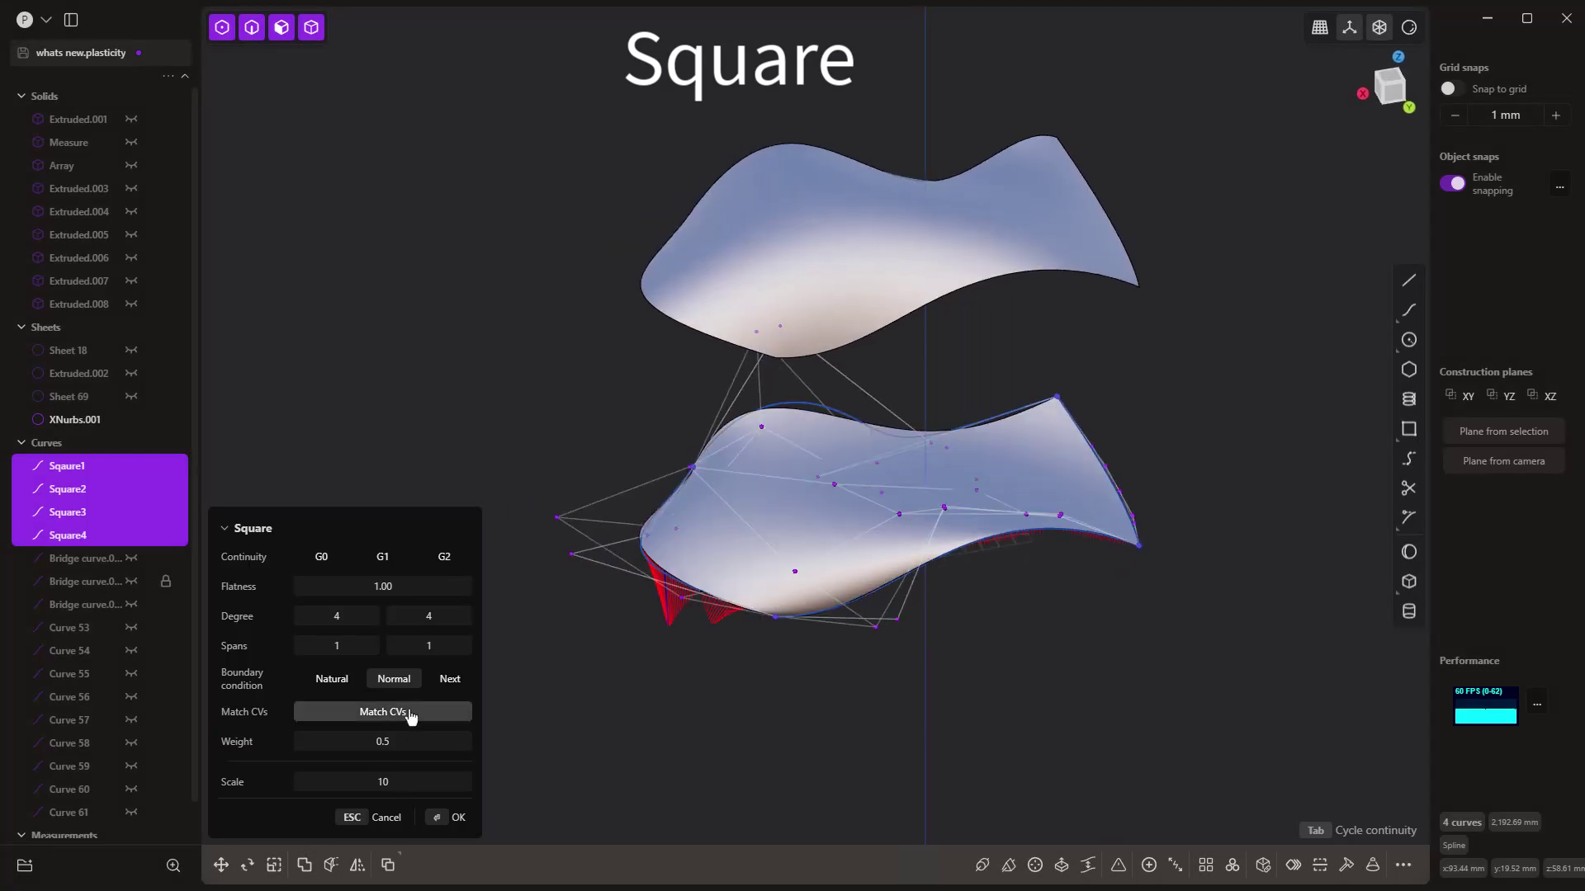
{"action": "middle_click_drag", "start_coordinate": [646, 666], "coordinate": [998, 575]}
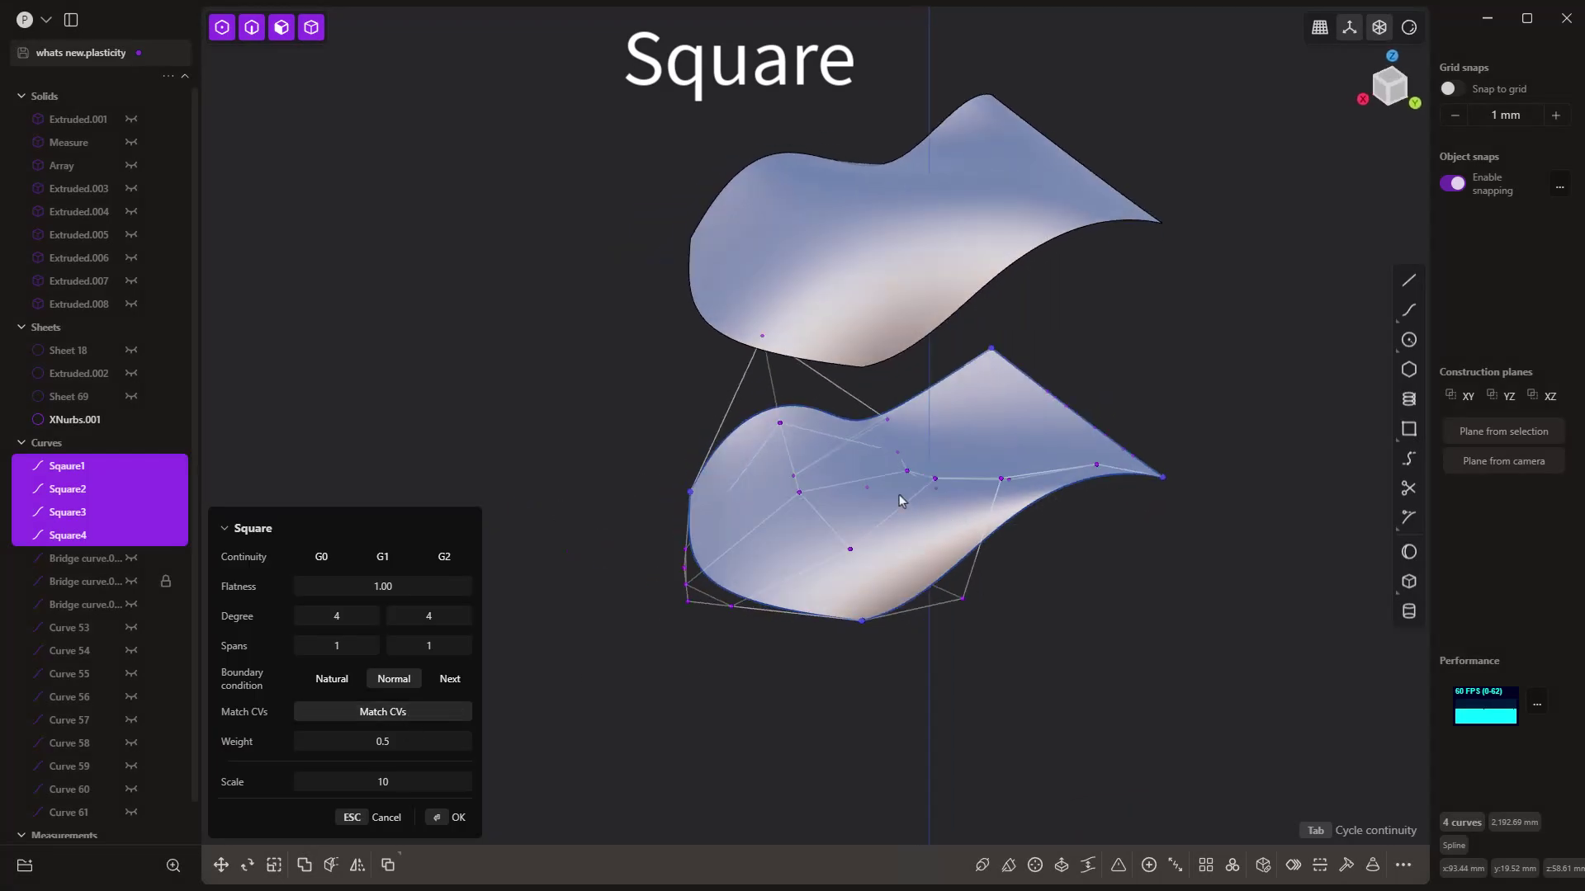
{"action": "mouse_move", "coordinate": [815, 485]}
{"action": "middle_mouse_down"}
{"action": "mouse_move", "coordinate": [894, 484]}
{"action": "mouse_move", "coordinate": [806, 463]}
{"action": "middle_mouse_up"}
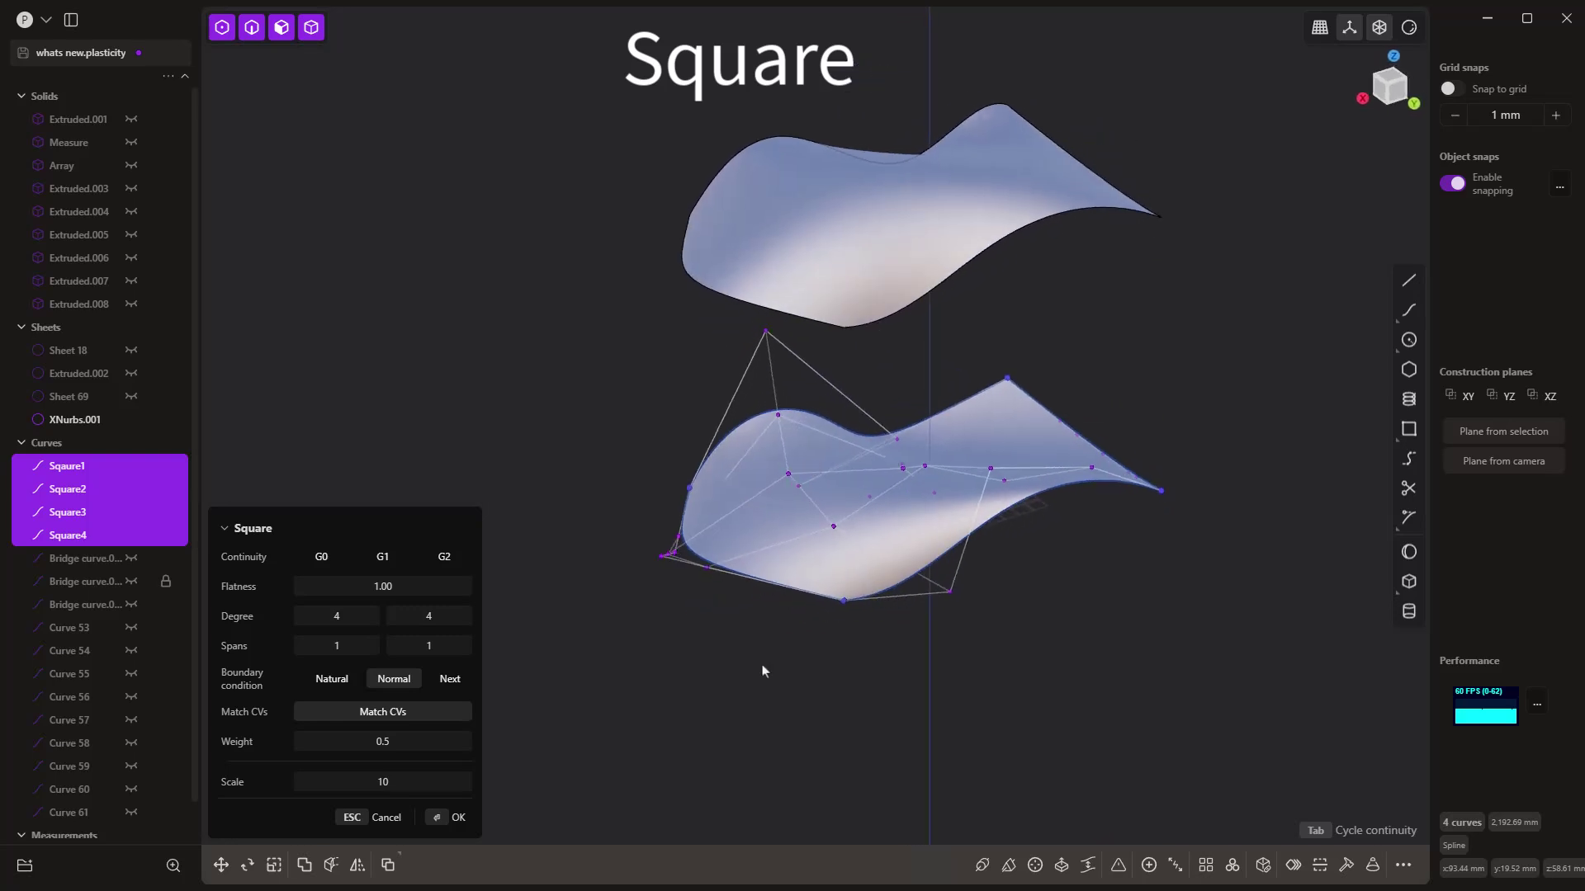
{"action": "key", "text": "Return"}
Hide the curves Sqaure1 to Square4 and the new surface's control points, and compare it with the surface above
{"action": "middle_click_drag", "start_coordinate": [937, 721], "coordinate": [641, 696]}
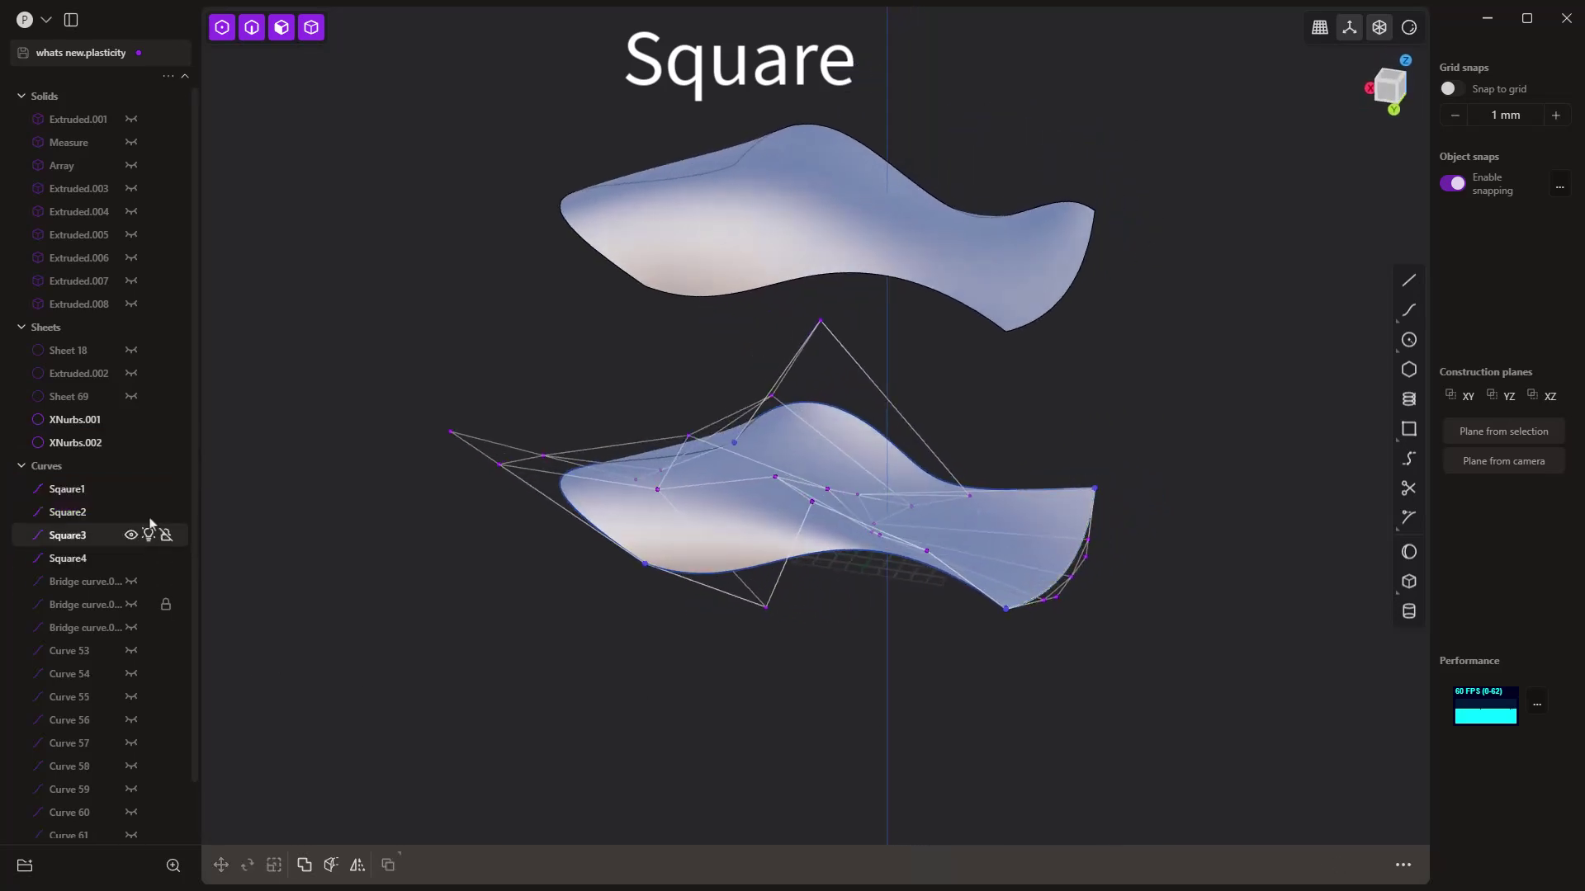
{"action": "left_click", "coordinate": [91, 491]}
{"action": "left_click", "coordinate": [67, 559], "text": "shift"}
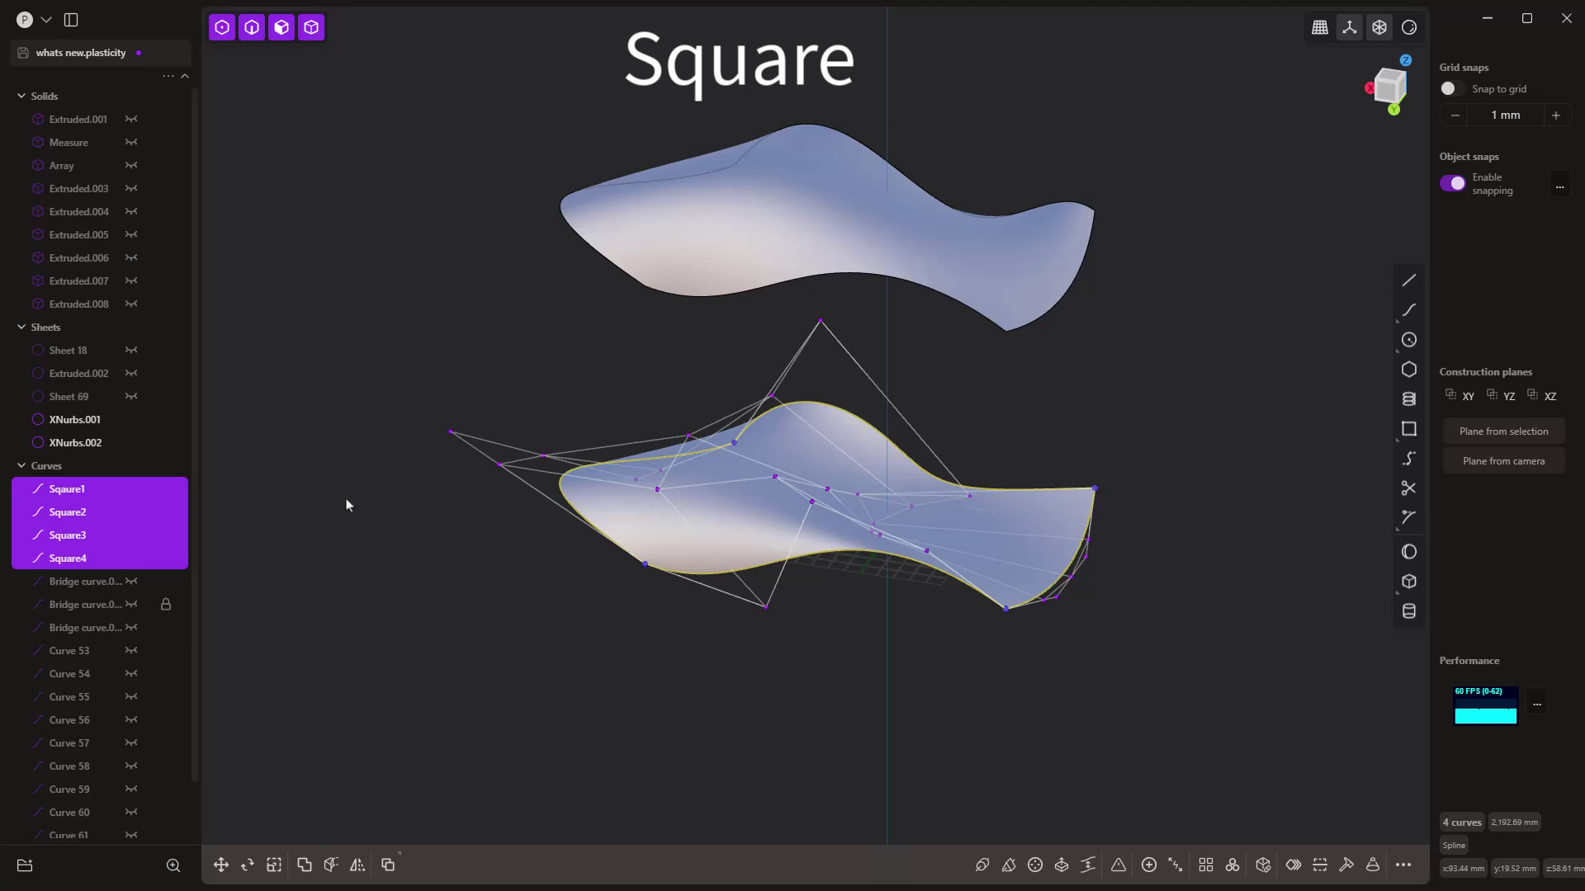
{"action": "left_click", "coordinate": [346, 505]}
{"action": "left_click", "coordinate": [682, 493]}
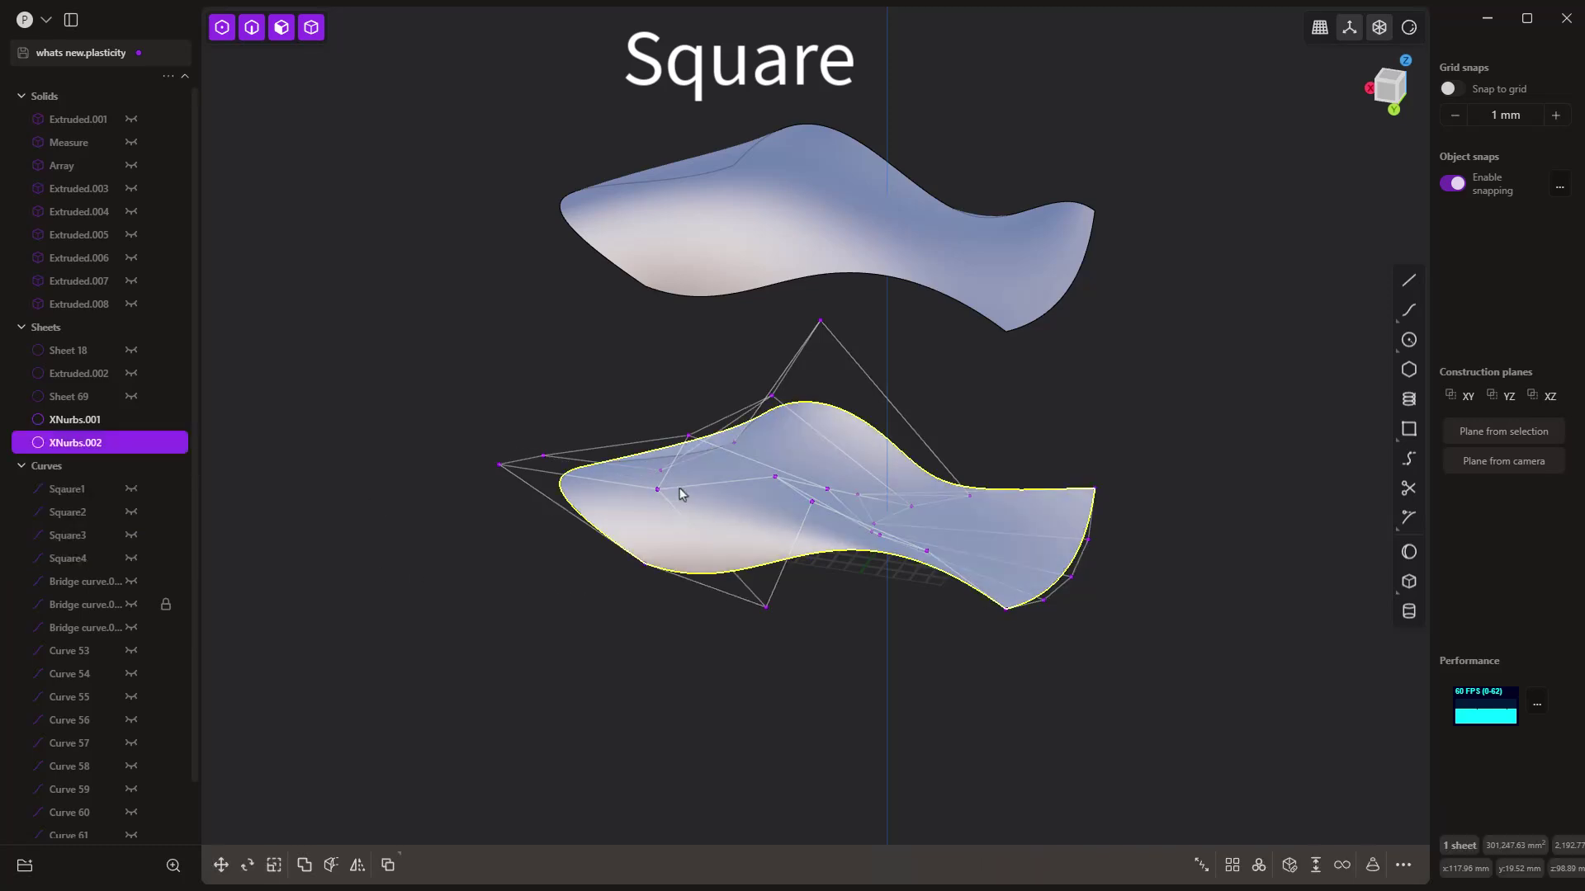
{"action": "type", "text": "ftoggle h"}
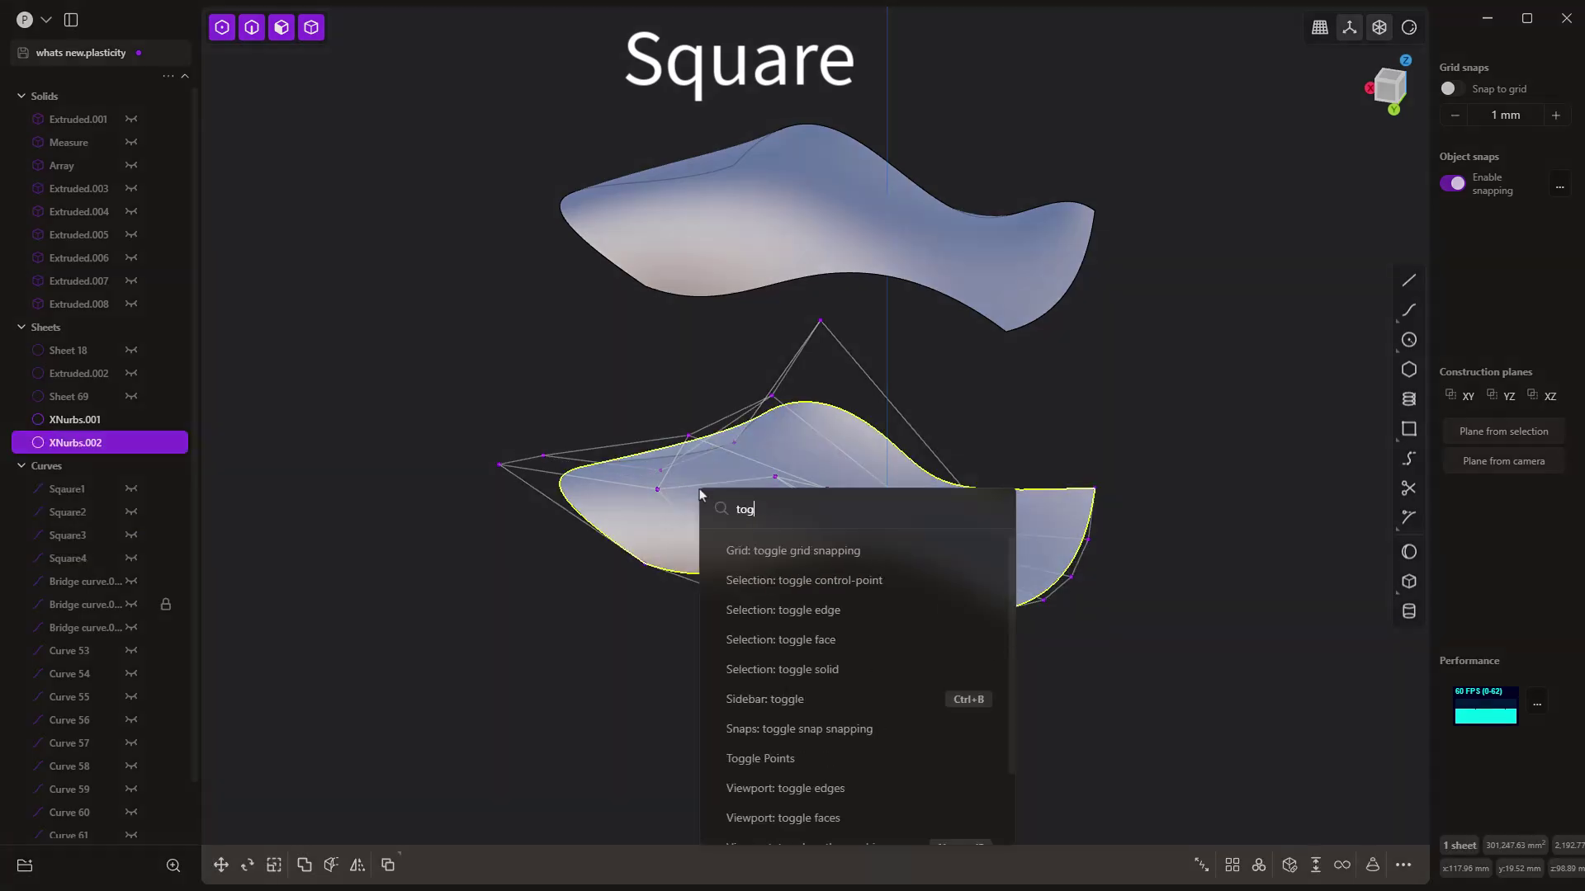
{"action": "key", "text": "Return"}
{"action": "left_click", "coordinate": [809, 683]}
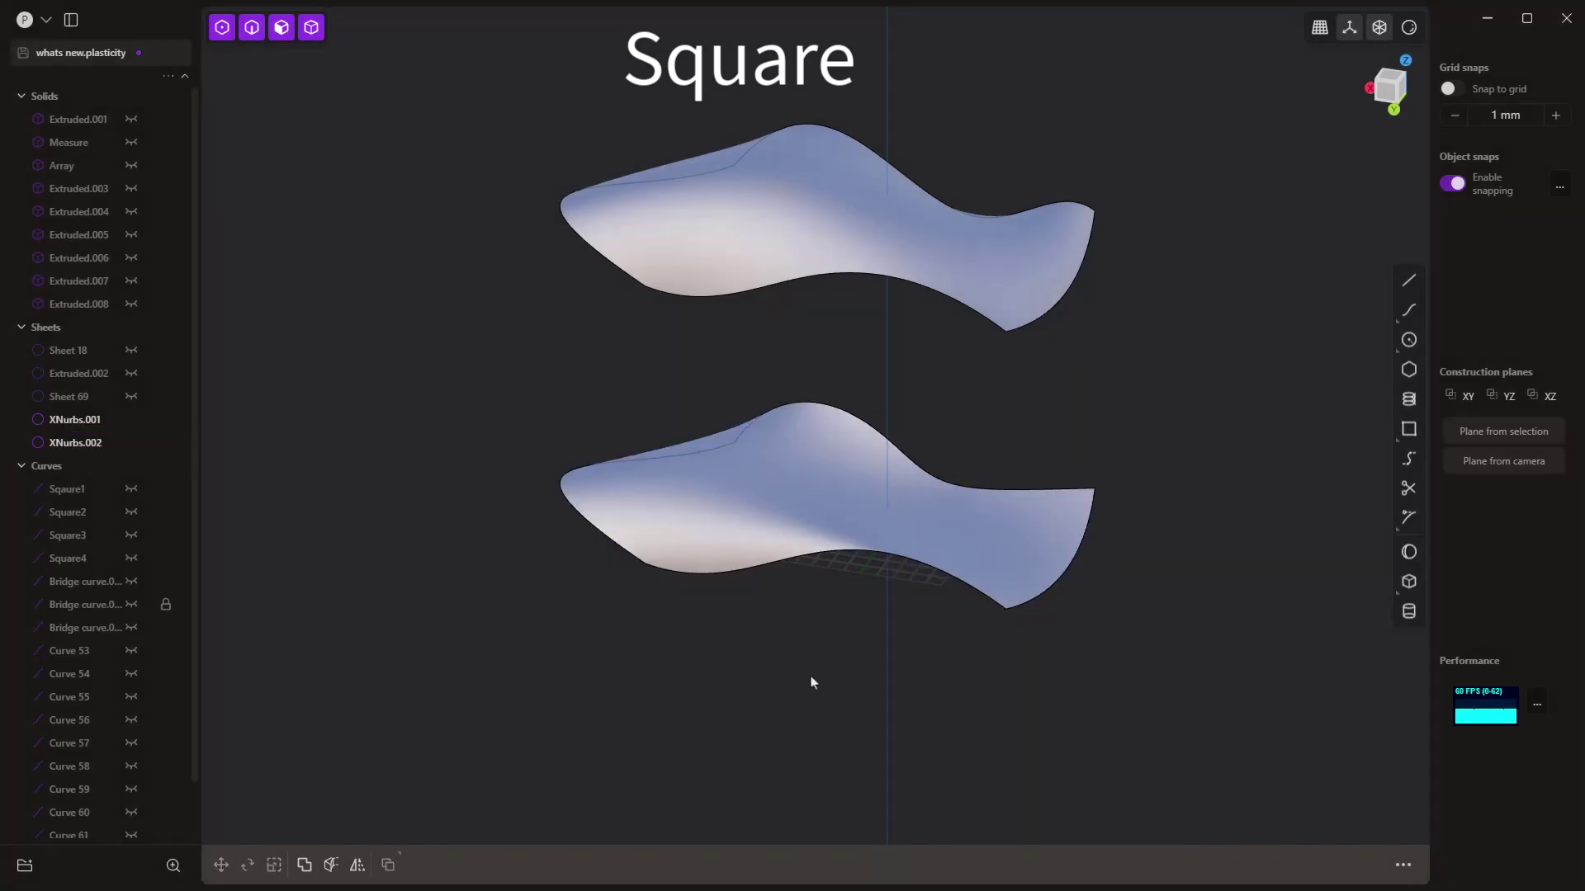
{"action": "mouse_move", "coordinate": [809, 683]}
{"action": "middle_mouse_down"}
{"action": "mouse_move", "coordinate": [823, 749]}
{"action": "mouse_move", "coordinate": [1015, 722]}
{"action": "mouse_move", "coordinate": [1061, 676]}
{"action": "mouse_move", "coordinate": [785, 672]}
{"action": "middle_mouse_up"}
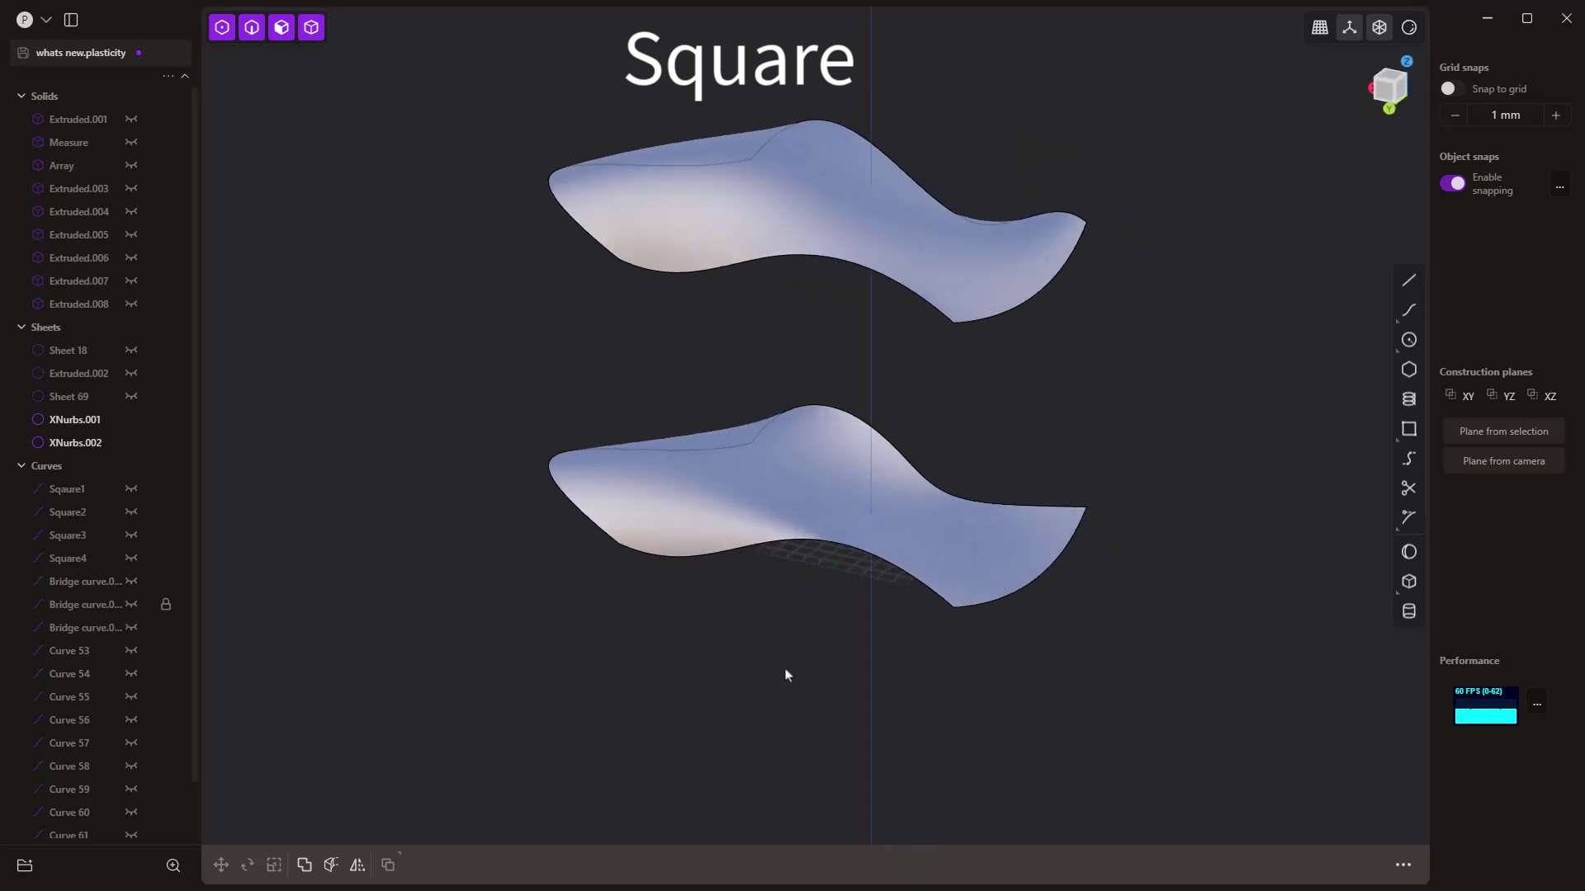
{"action": "left_click", "coordinate": [927, 561]}
{"action": "middle_click_drag", "start_coordinate": [928, 561], "coordinate": [1076, 602]}
{"action": "key", "text": "Escape"}
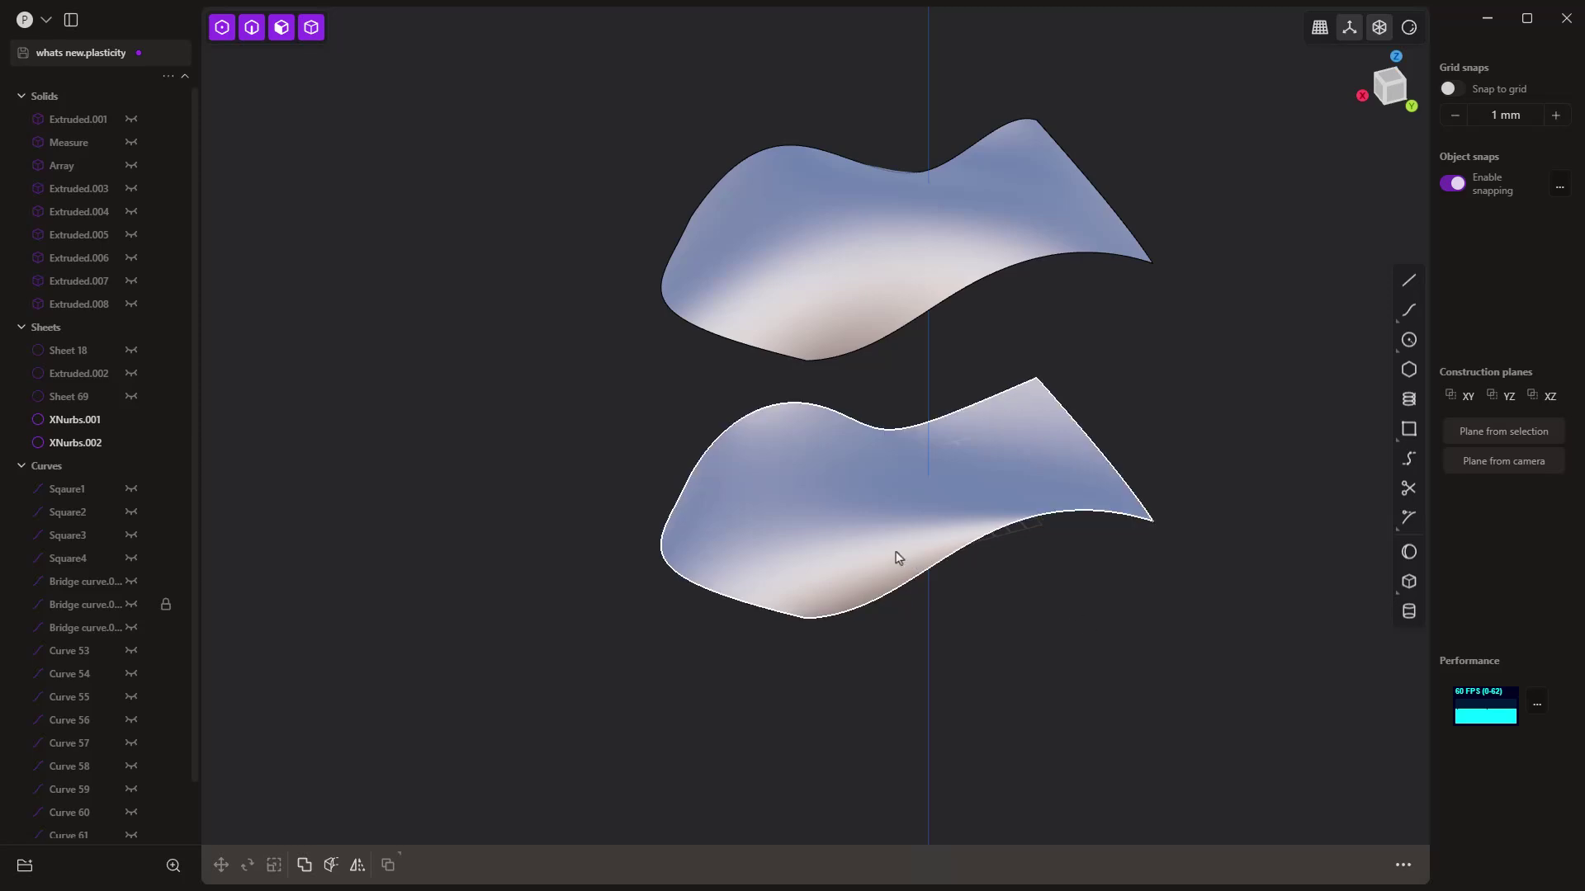
Open the file mesh snap.plasticity, discarding the unsaved changes
{"action": "left_click", "coordinate": [45, 19]}
{"action": "left_click", "coordinate": [89, 81]}
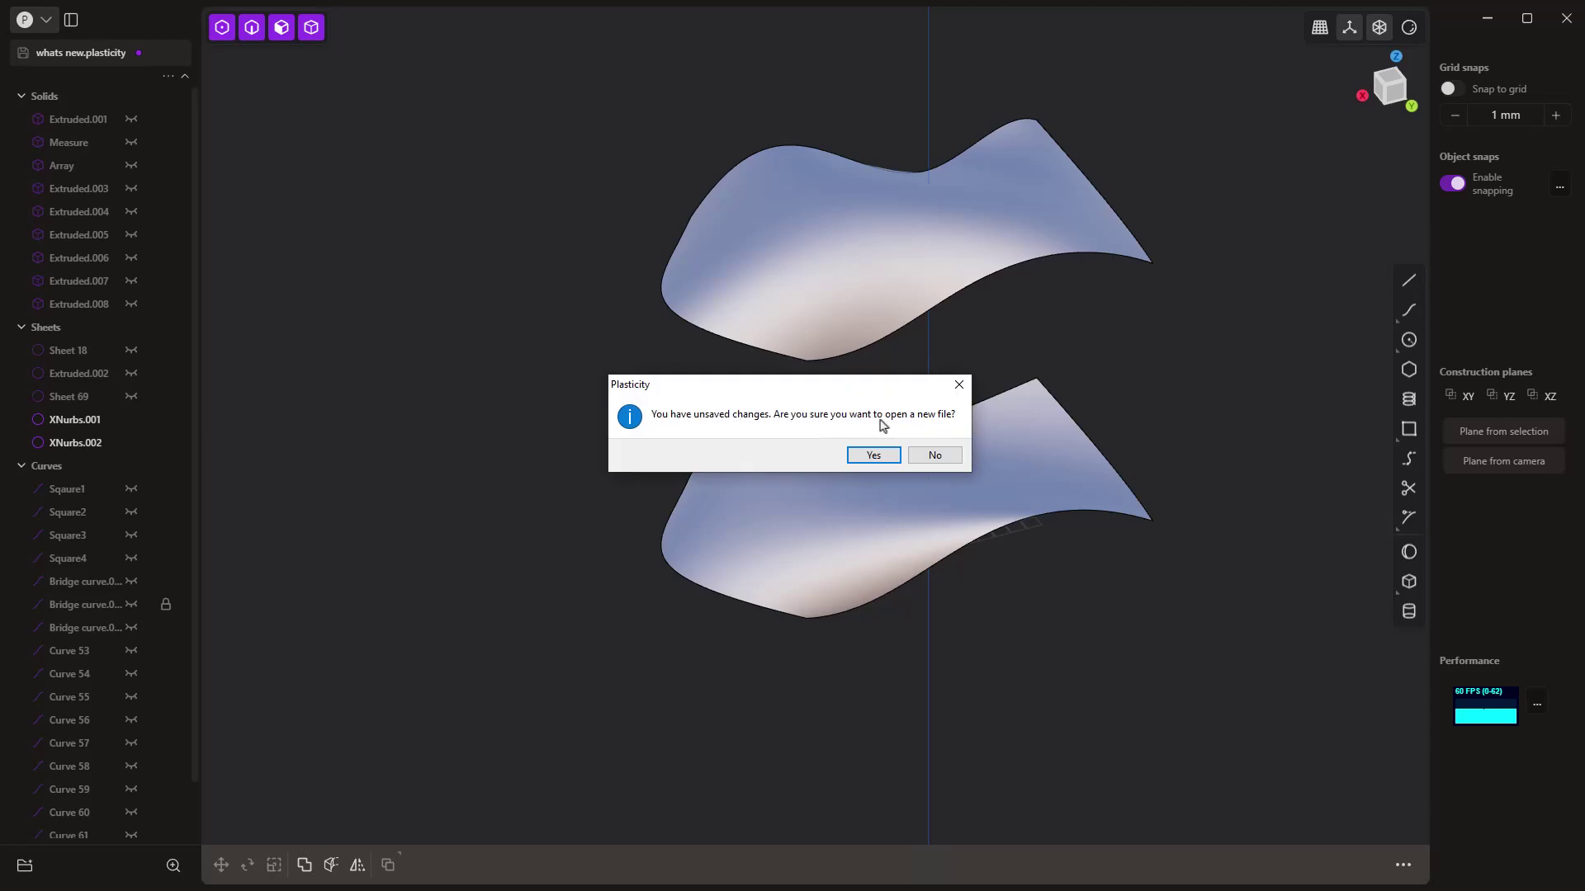
{"action": "left_click", "coordinate": [879, 453]}
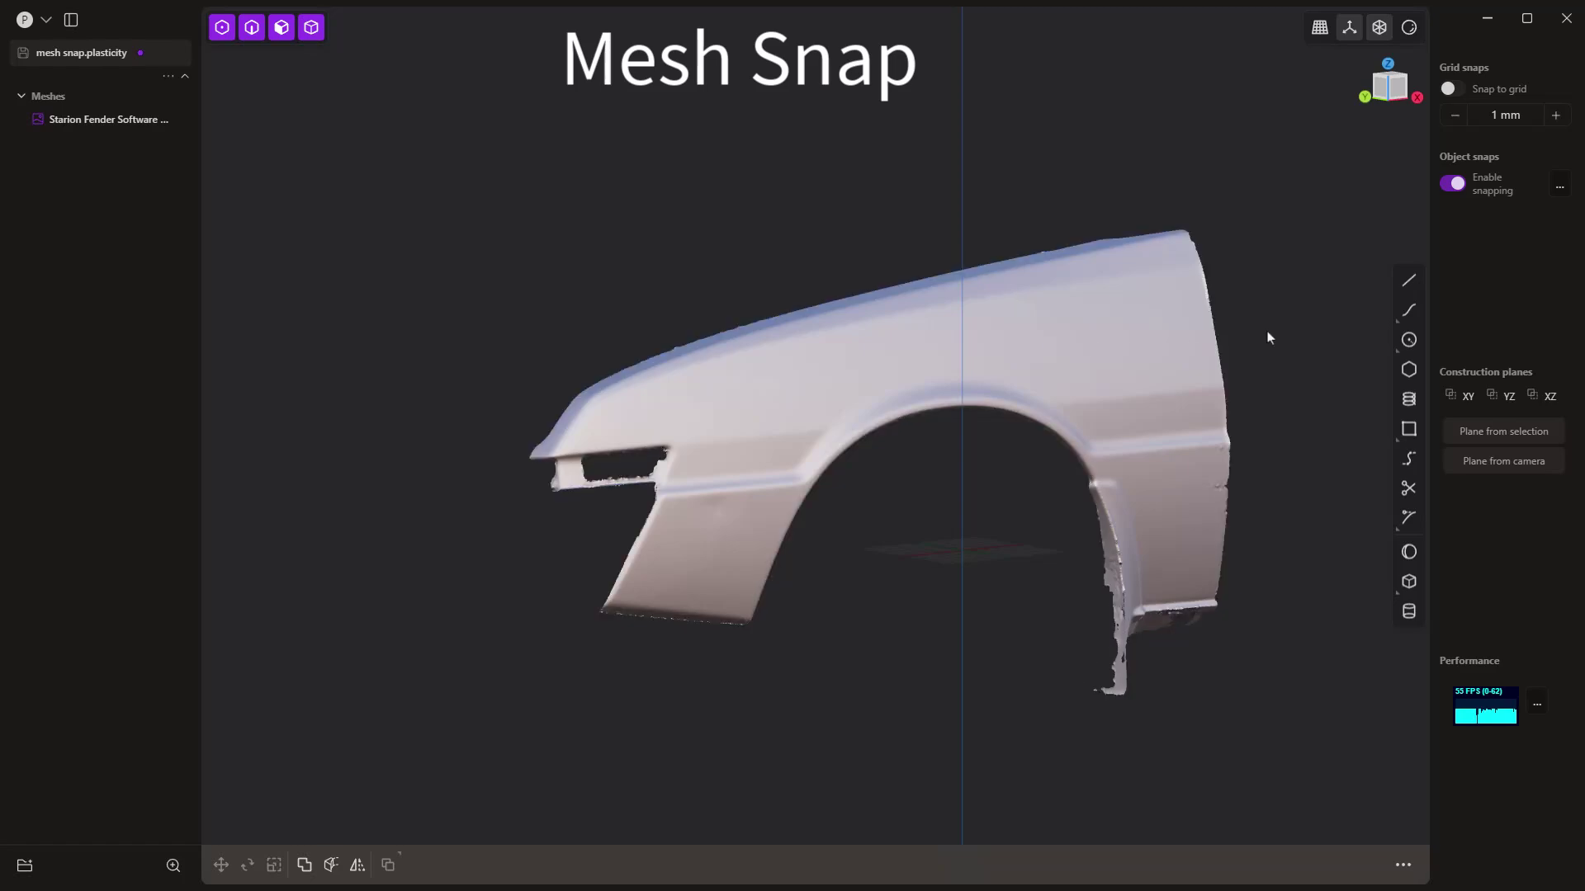
In front view with the default construction plane, draw a five-point curve snapped to the fender mesh just below its upper crease
{"action": "key", "text": "1"}
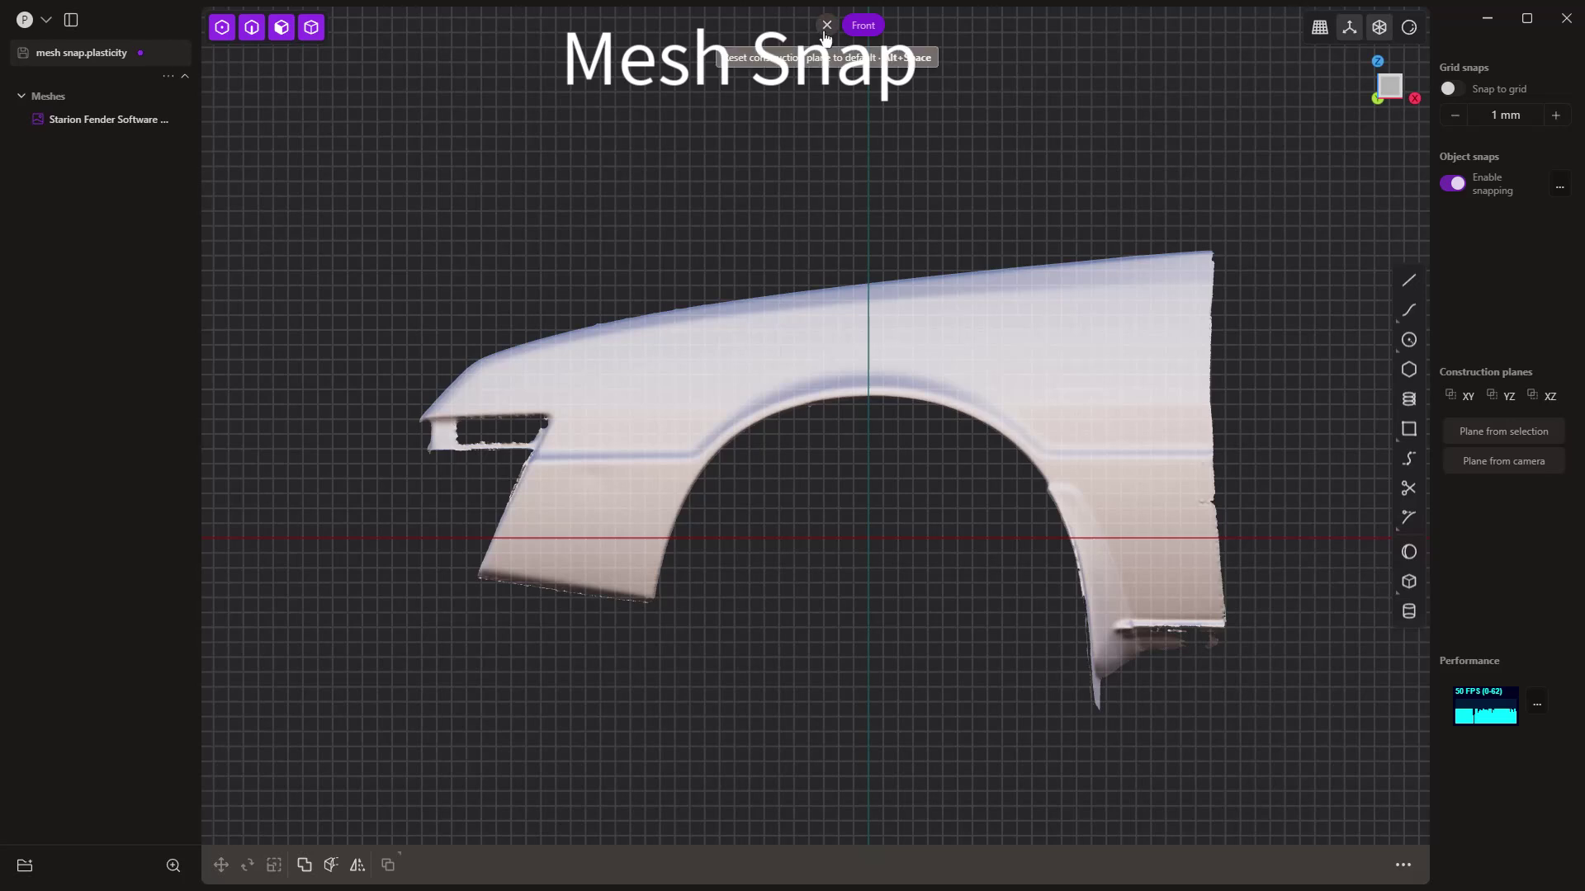
{"action": "left_click", "coordinate": [827, 25]}
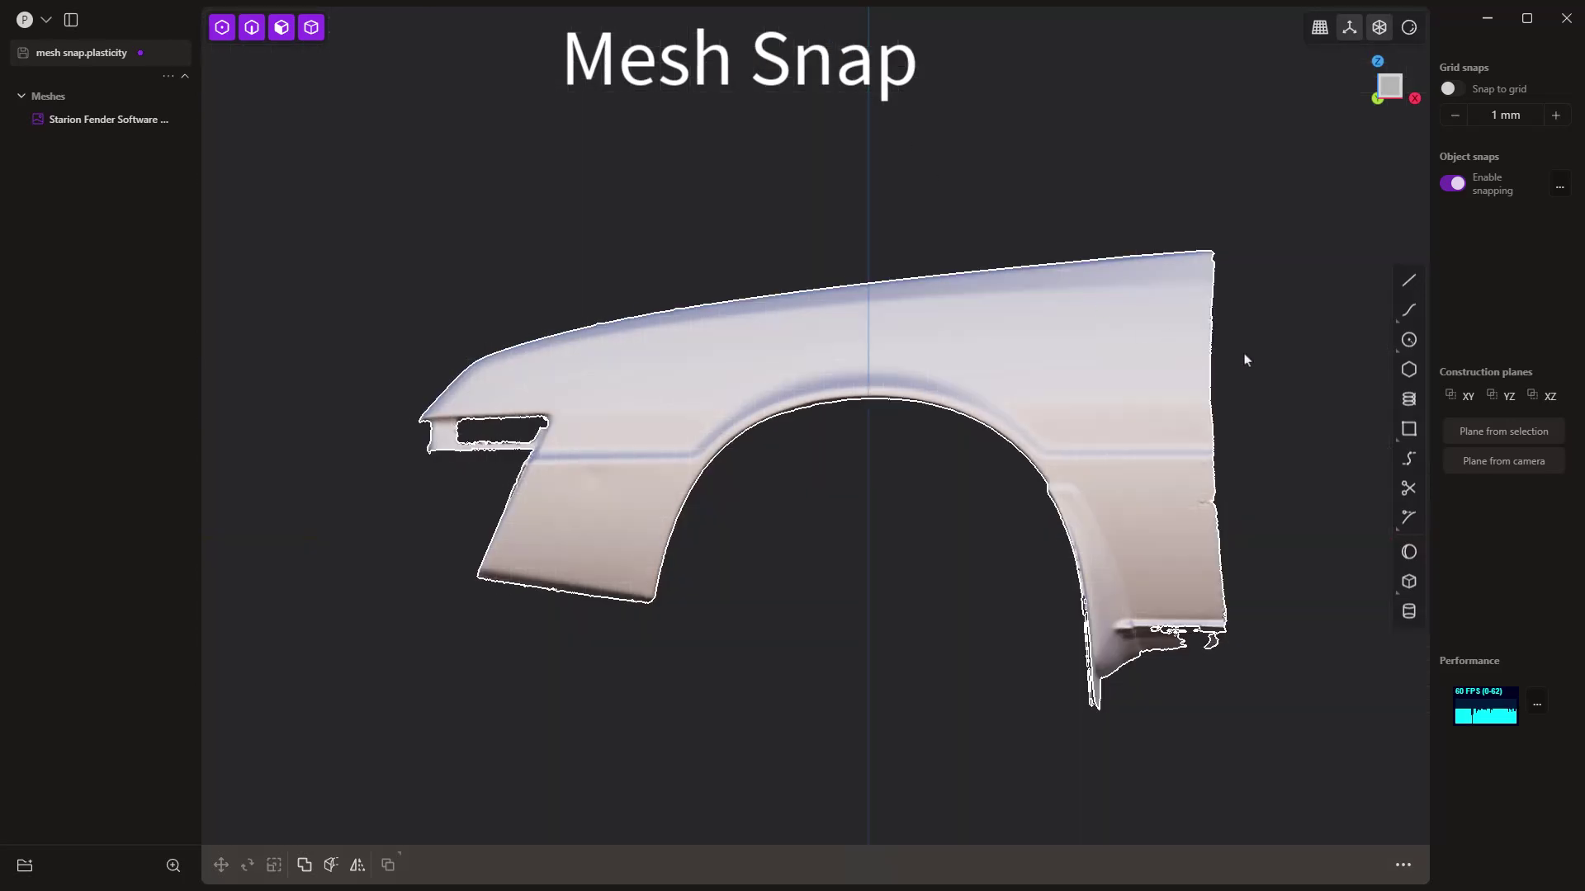
{"action": "left_click", "coordinate": [1409, 310]}
{"action": "scroll", "coordinate": [561, 347], "scroll_direction": "up", "scroll_amount": 5}
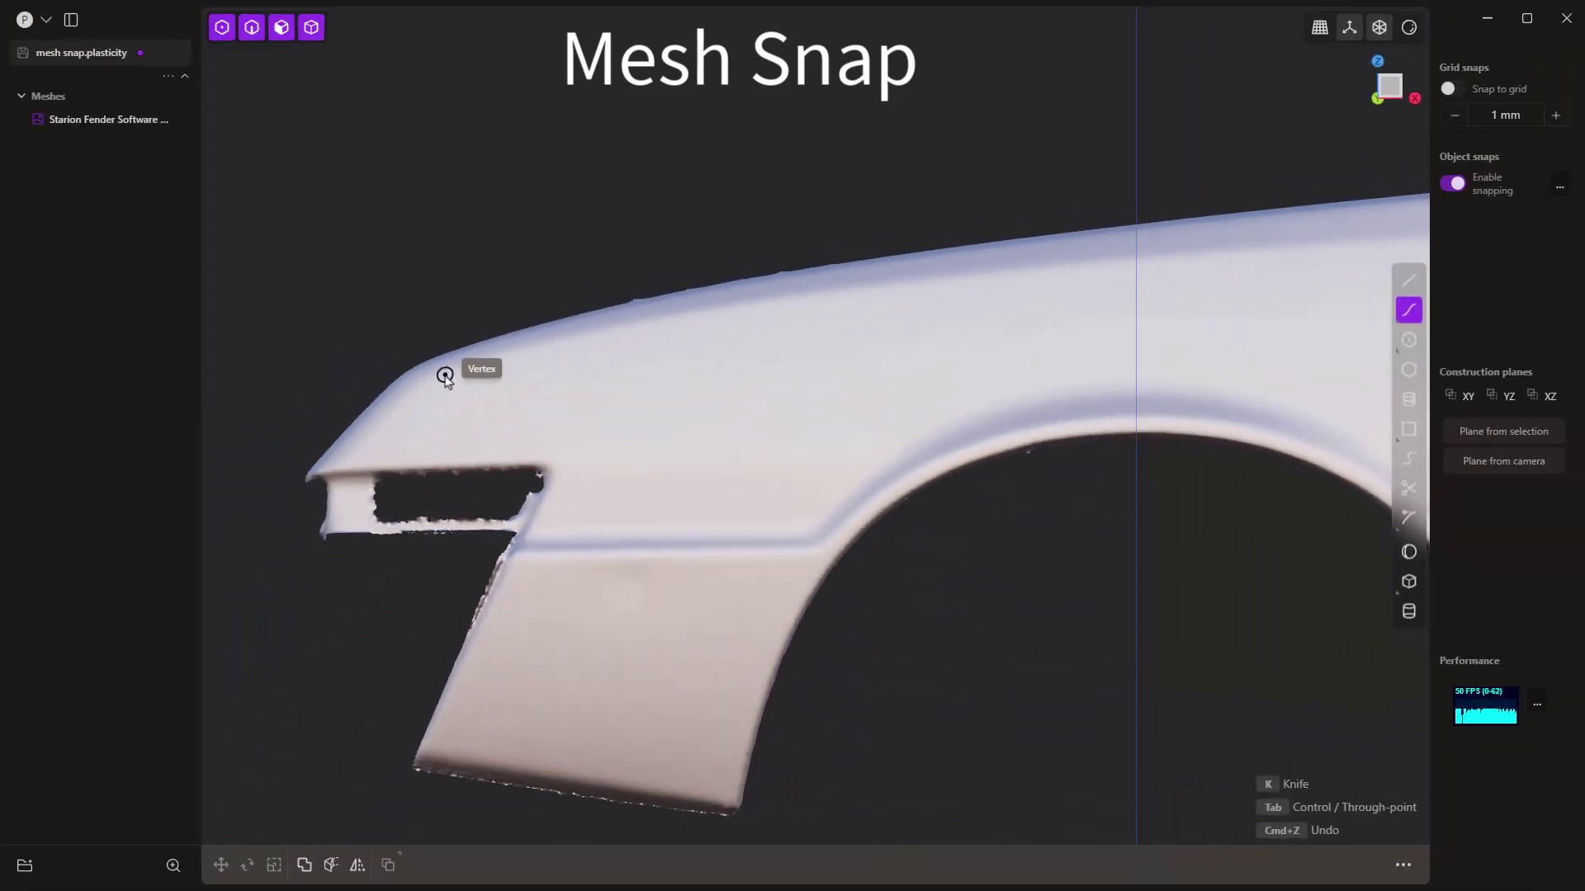
{"action": "left_click", "coordinate": [445, 374]}
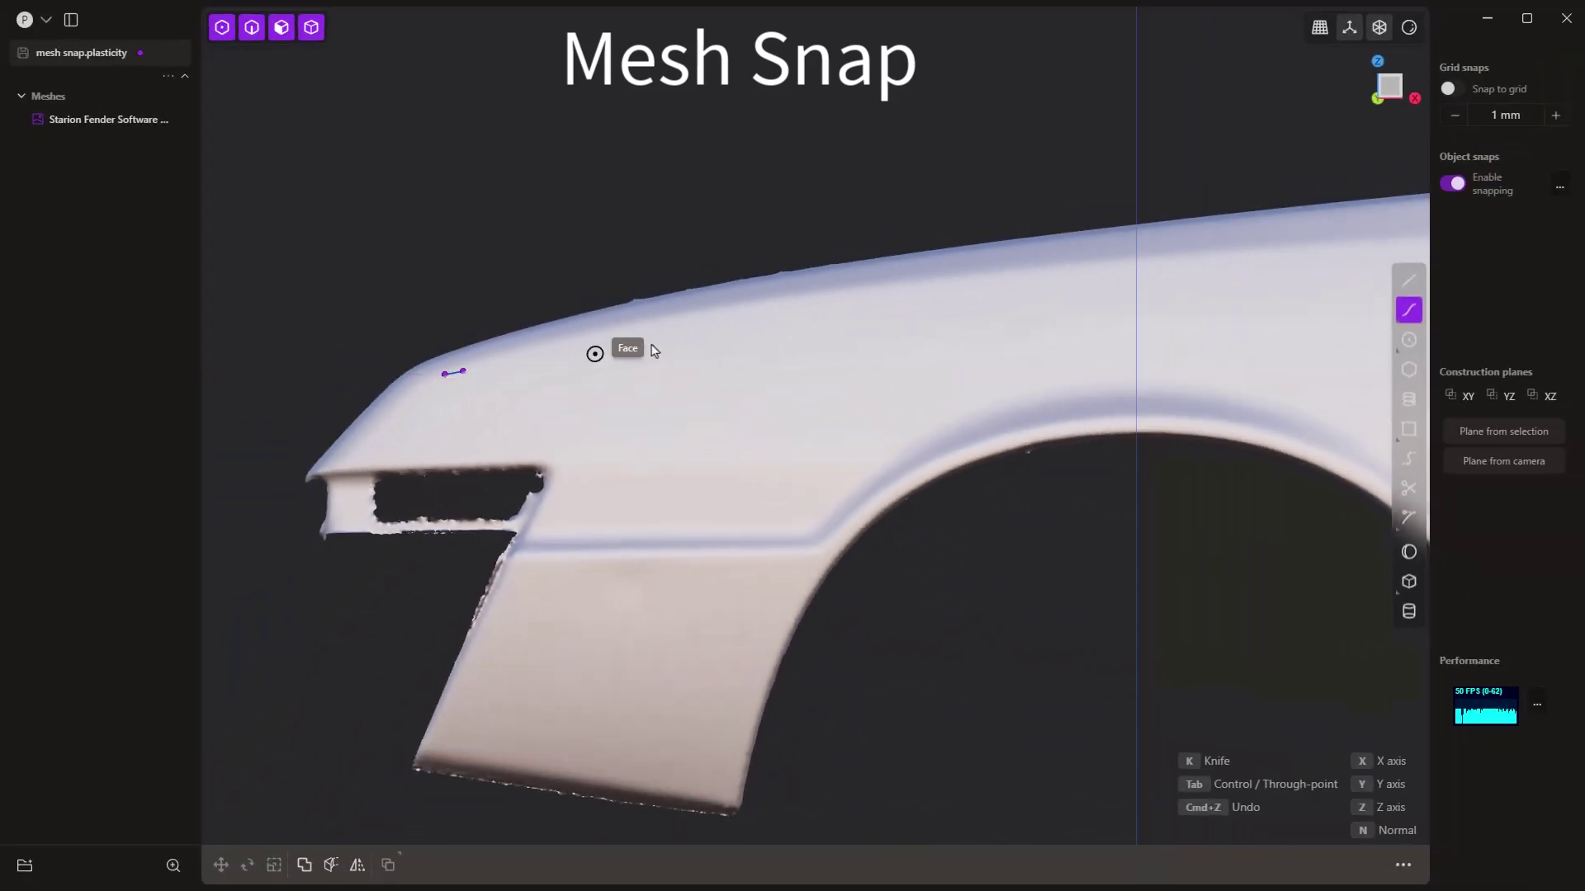
{"action": "left_click", "coordinate": [696, 313]}
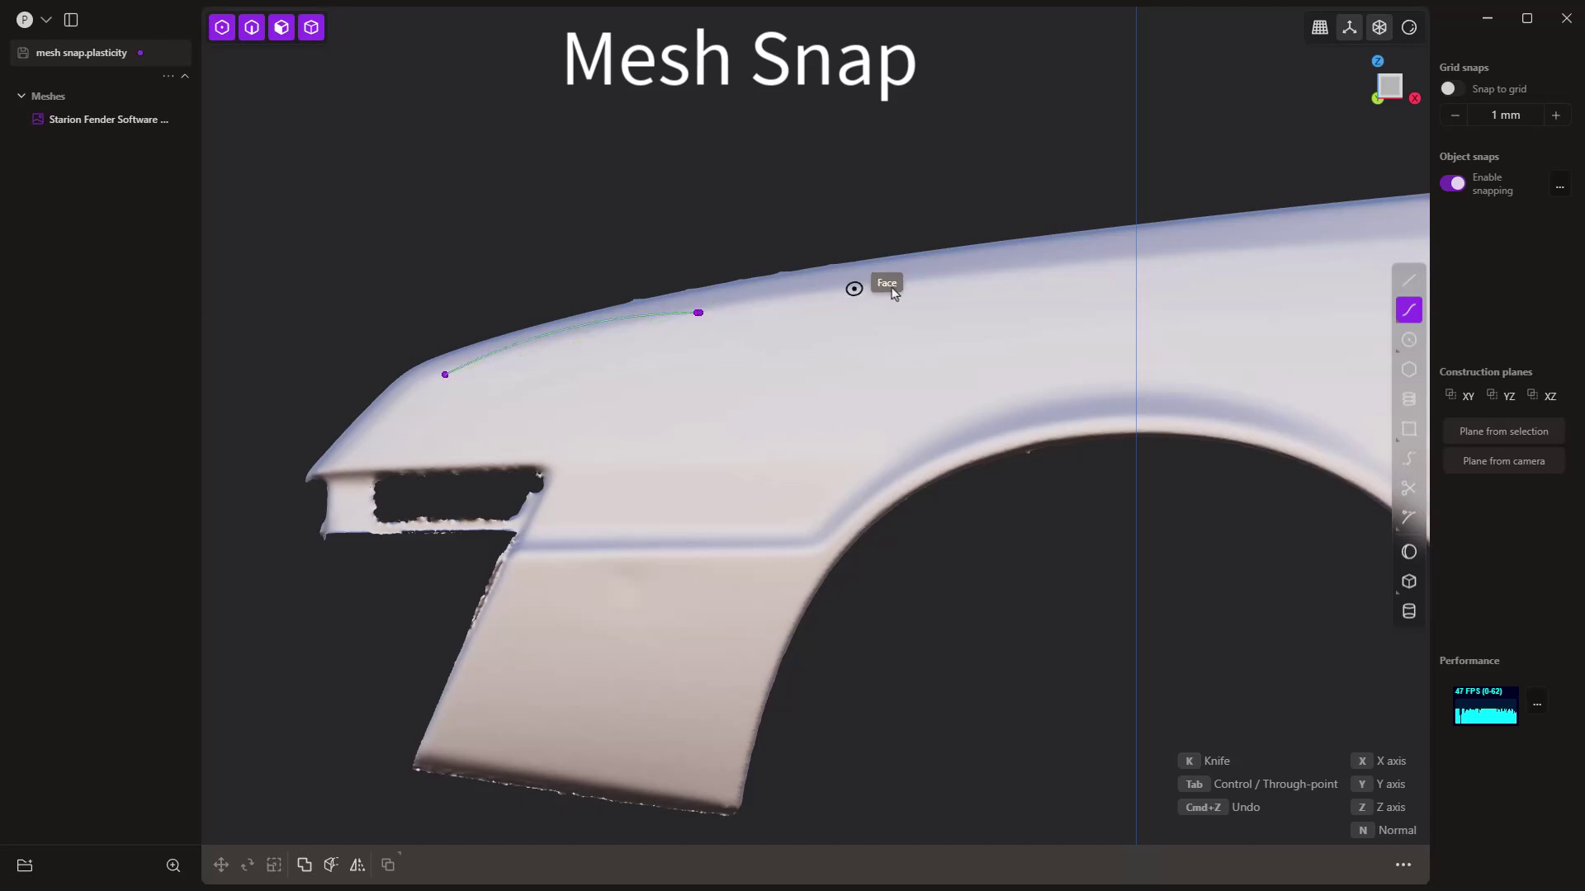
{"action": "left_click", "coordinate": [968, 278]}
{"action": "left_click", "coordinate": [1258, 252]}
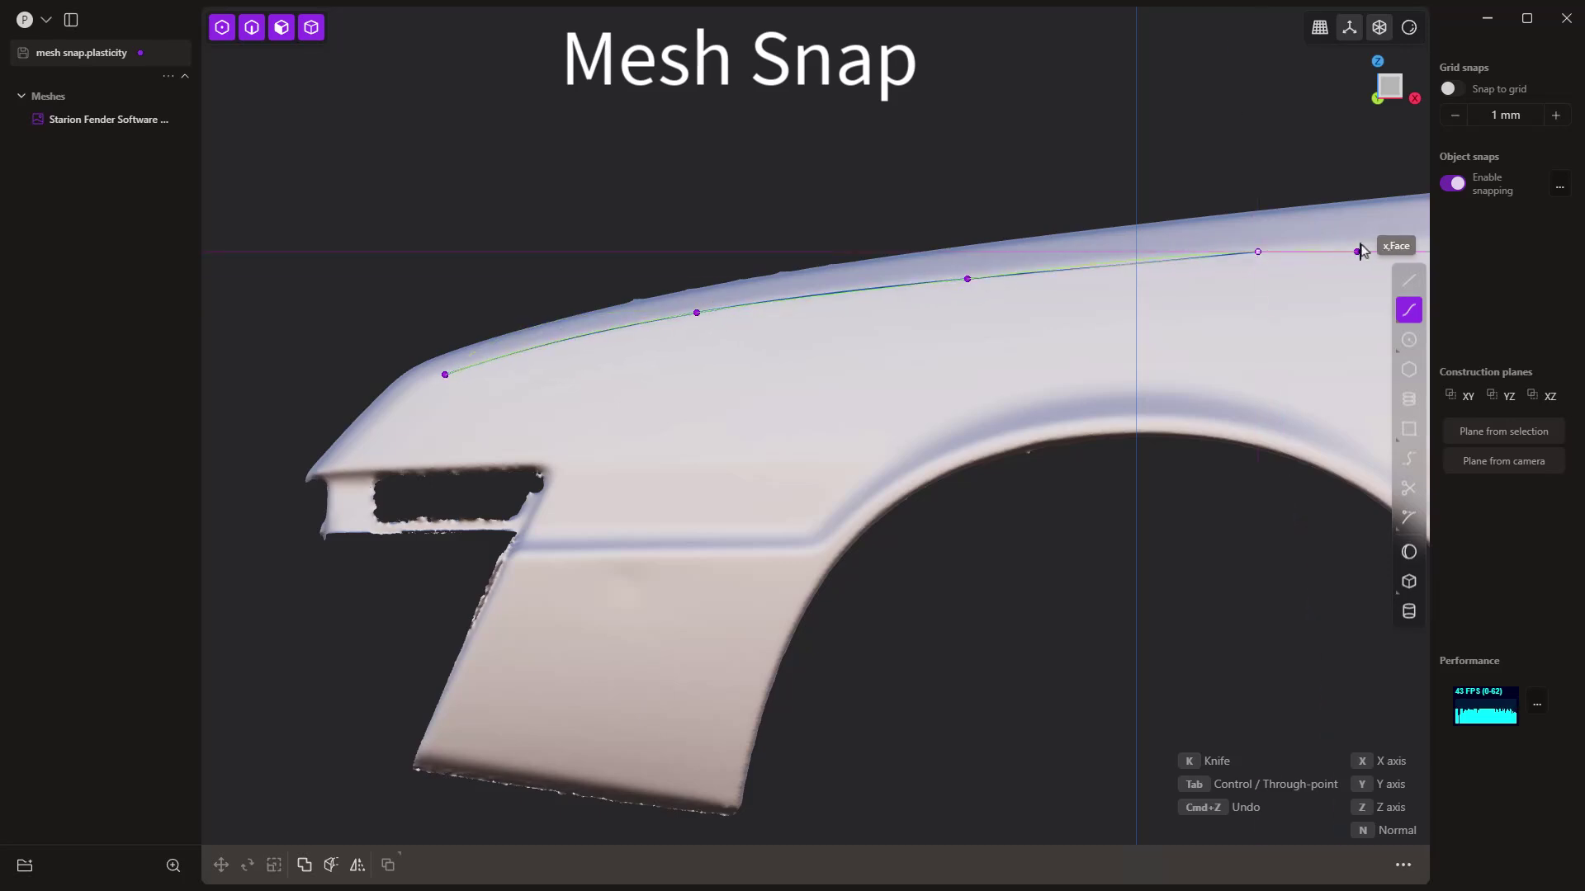
{"action": "left_click", "coordinate": [1364, 243]}
{"action": "right_click", "coordinate": [1365, 246]}
Draw a four-point curve snapped to the fender mesh along its upper edge, above the first curve
{"action": "left_click", "coordinate": [1409, 309]}
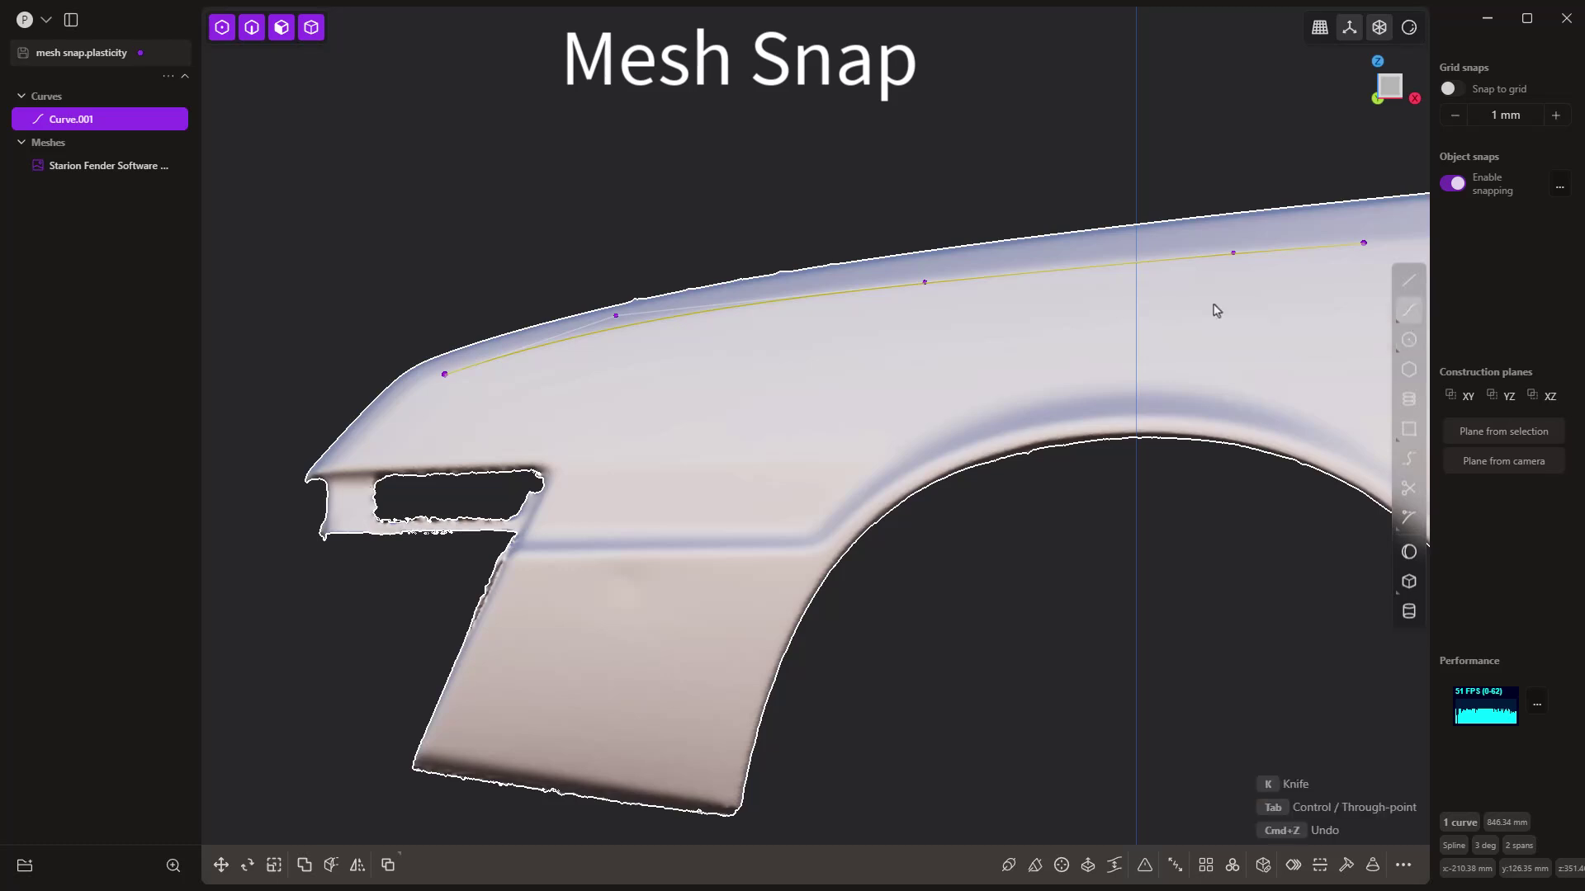
{"action": "scroll", "coordinate": [475, 350], "scroll_direction": "up", "scroll_amount": 2}
{"action": "left_click", "coordinate": [437, 358]}
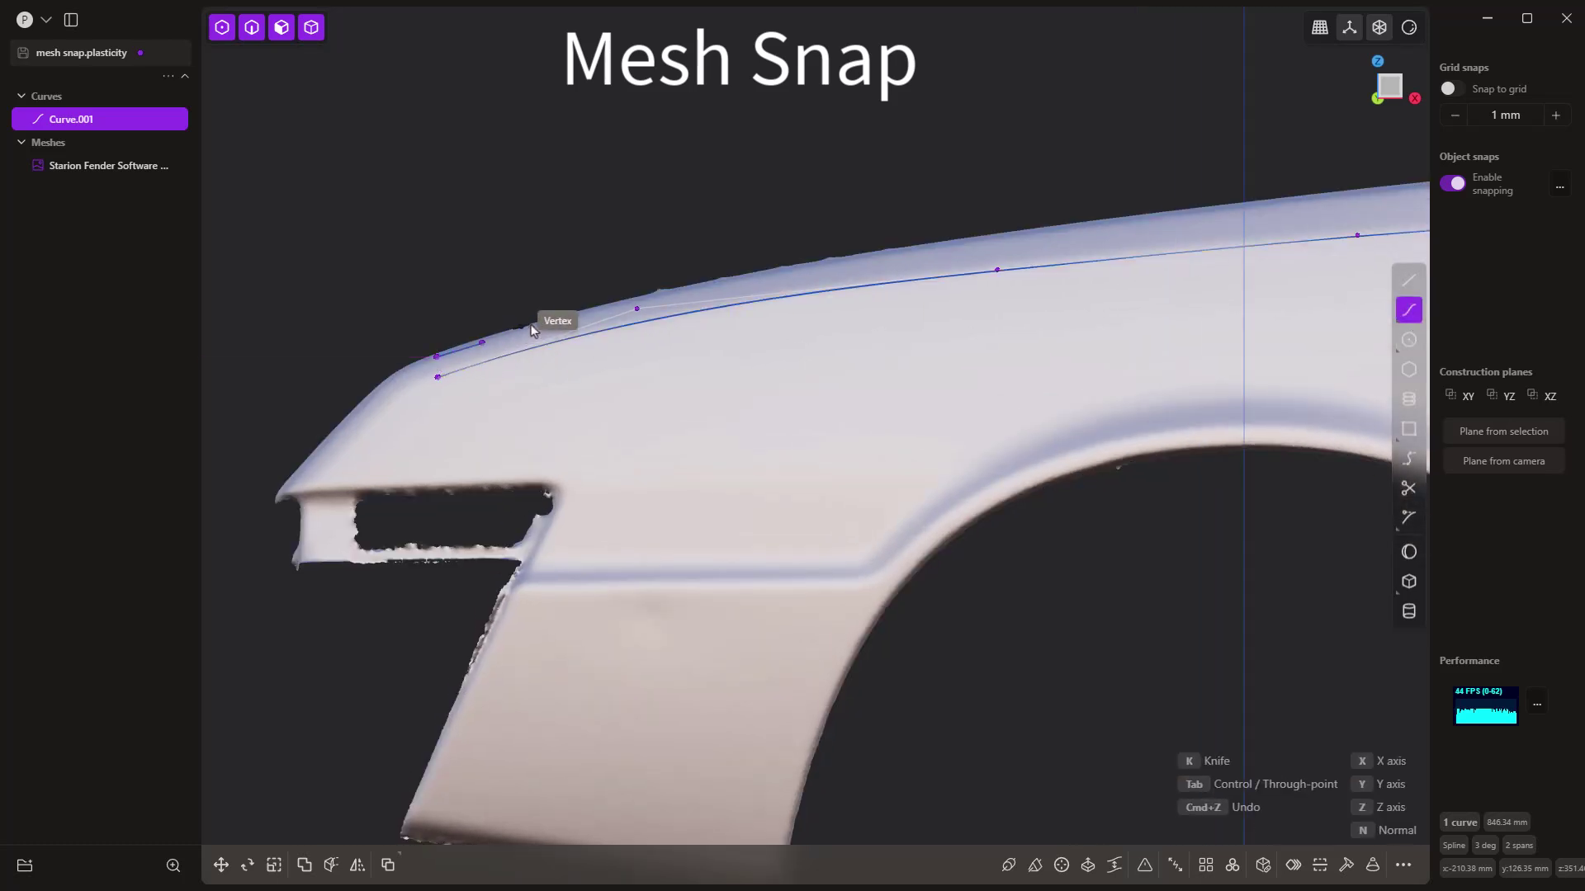
{"action": "left_click", "coordinate": [653, 295]}
{"action": "left_click", "coordinate": [978, 245]}
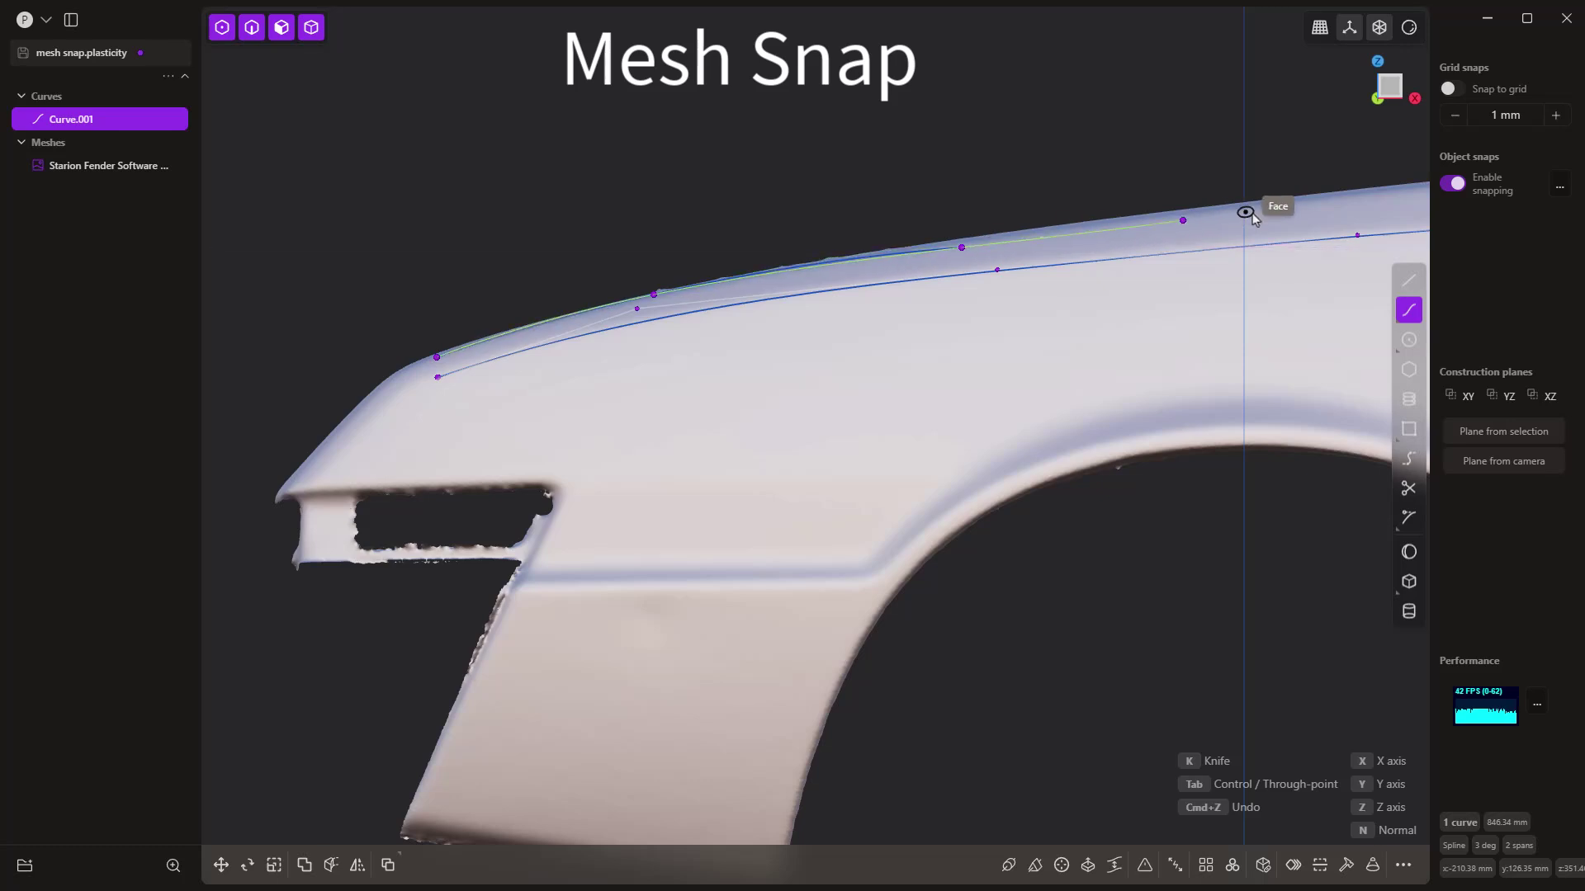
{"action": "left_click", "coordinate": [1290, 209]}
{"action": "right_click", "coordinate": [1300, 217]}
{"action": "middle_click_drag", "start_coordinate": [1303, 221], "coordinate": [856, 368]}
Delete both curves drawn along the top of the fender mesh
{"action": "left_click", "coordinate": [1050, 336]}
{"action": "left_click", "coordinate": [864, 351]}
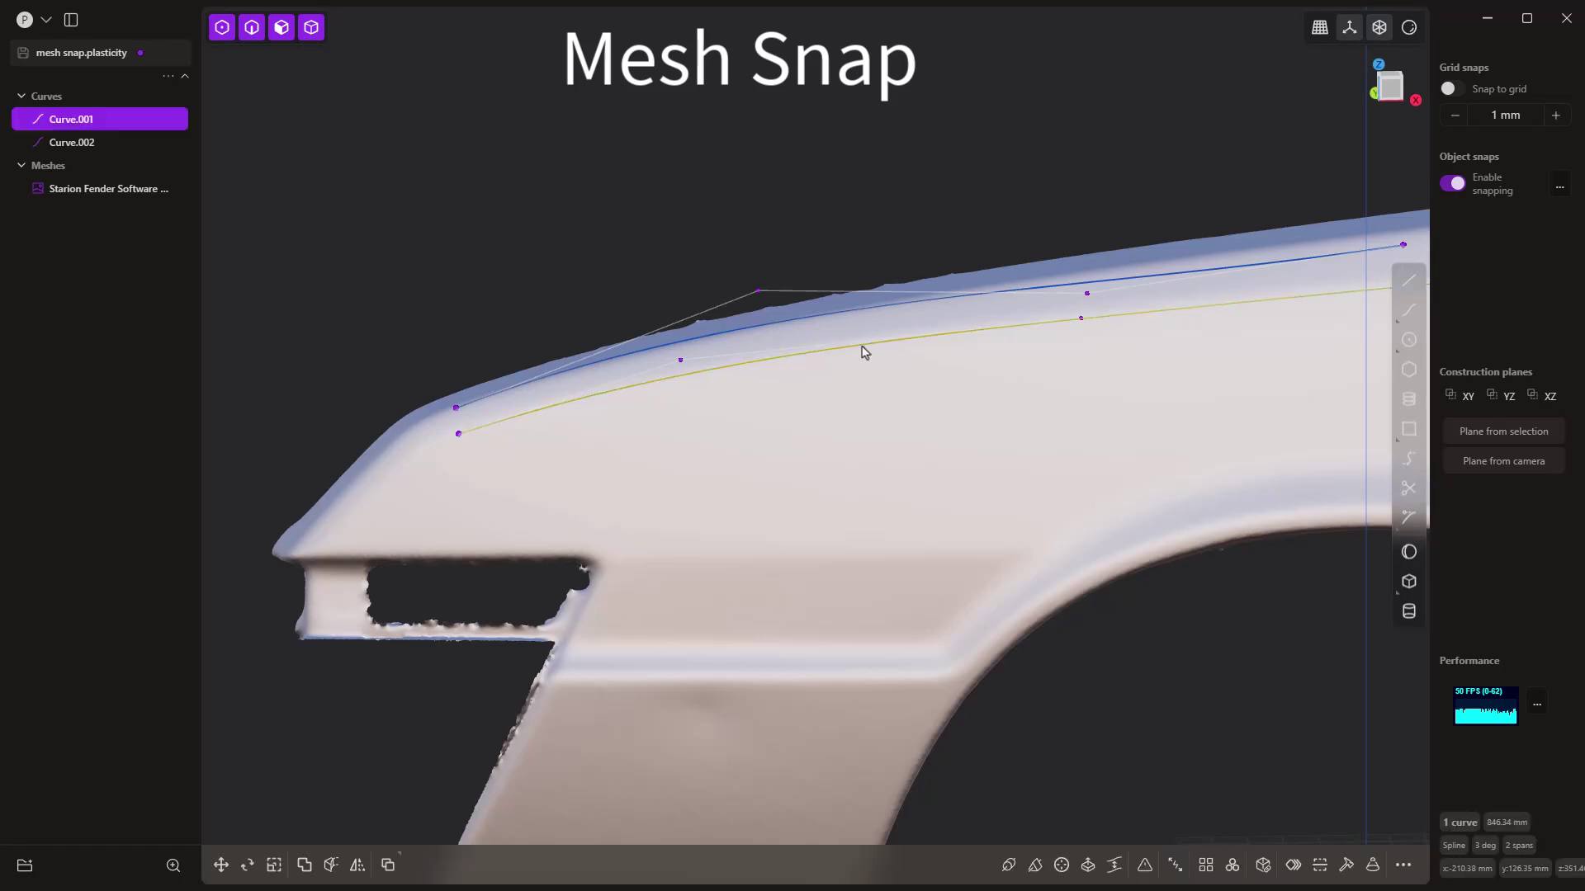
{"action": "key", "text": "Delete"}
{"action": "left_click", "coordinate": [829, 313]}
{"action": "key", "text": "Delete"}
{"action": "scroll", "coordinate": [689, 216], "scroll_direction": "down", "scroll_amount": 5}
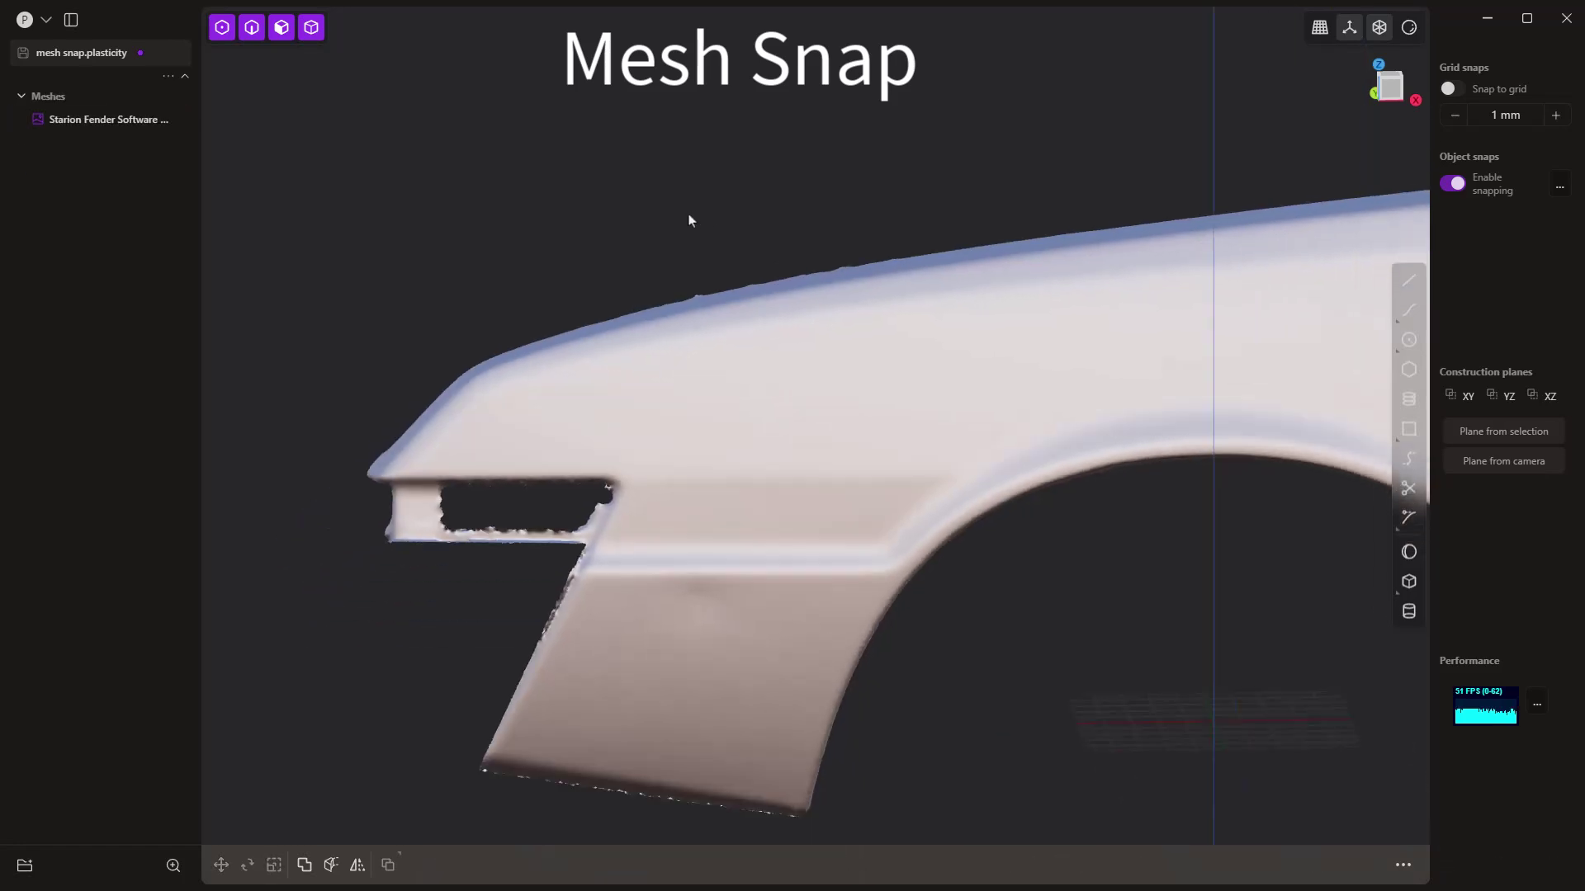
Create a four-cornered constrained surface of about 39,100 mm² snapped to the fender mesh between its upper crease and the wheel arch
{"action": "type", "text": "fcons"}
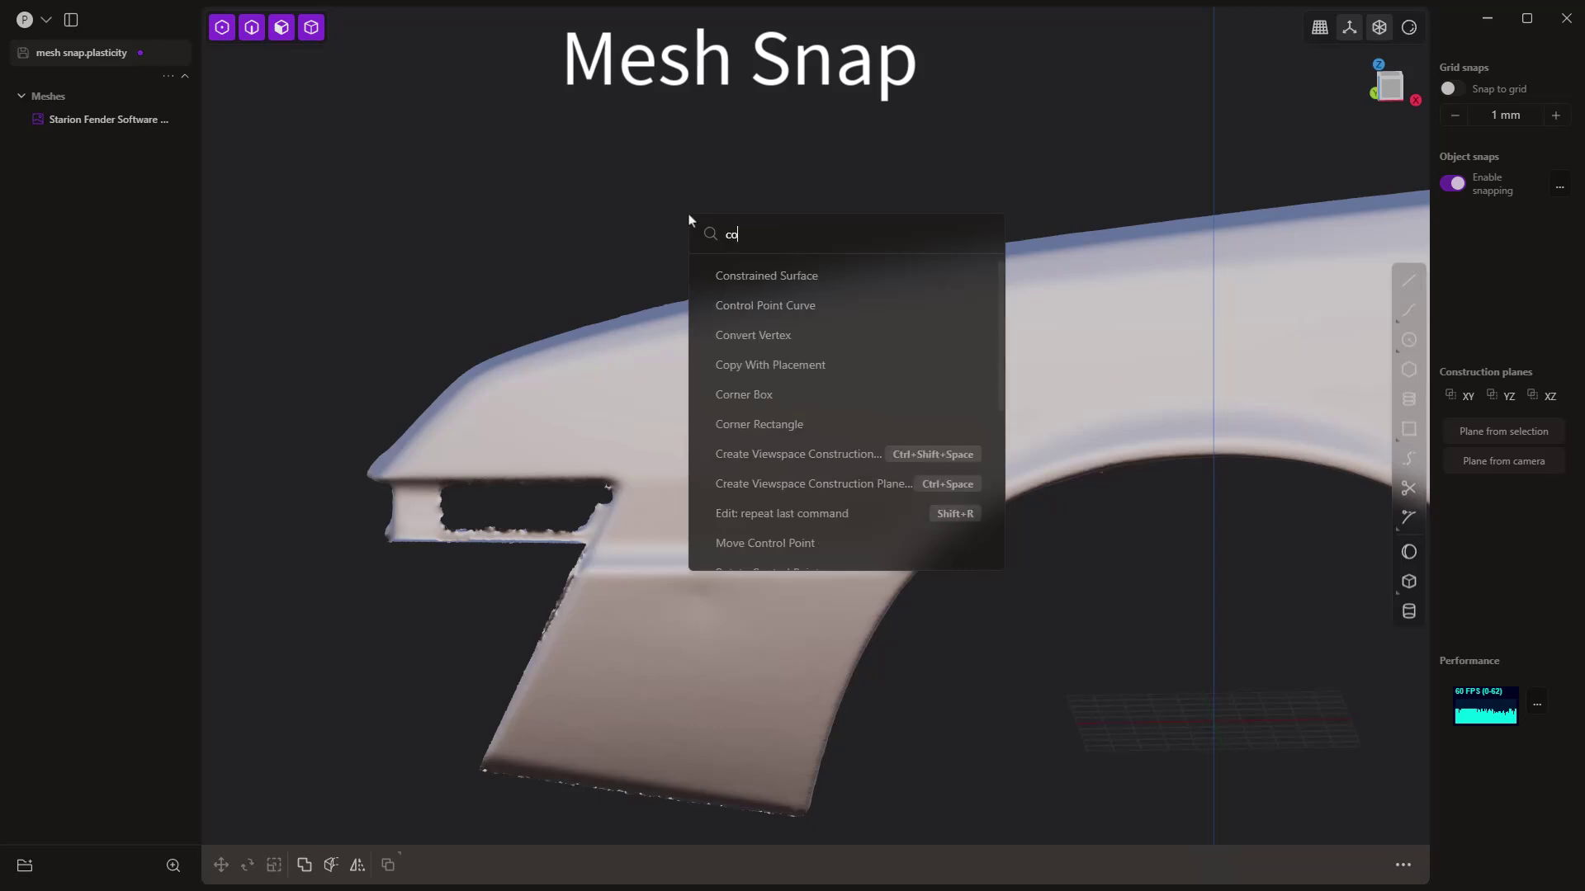
{"action": "left_click", "coordinate": [751, 275]}
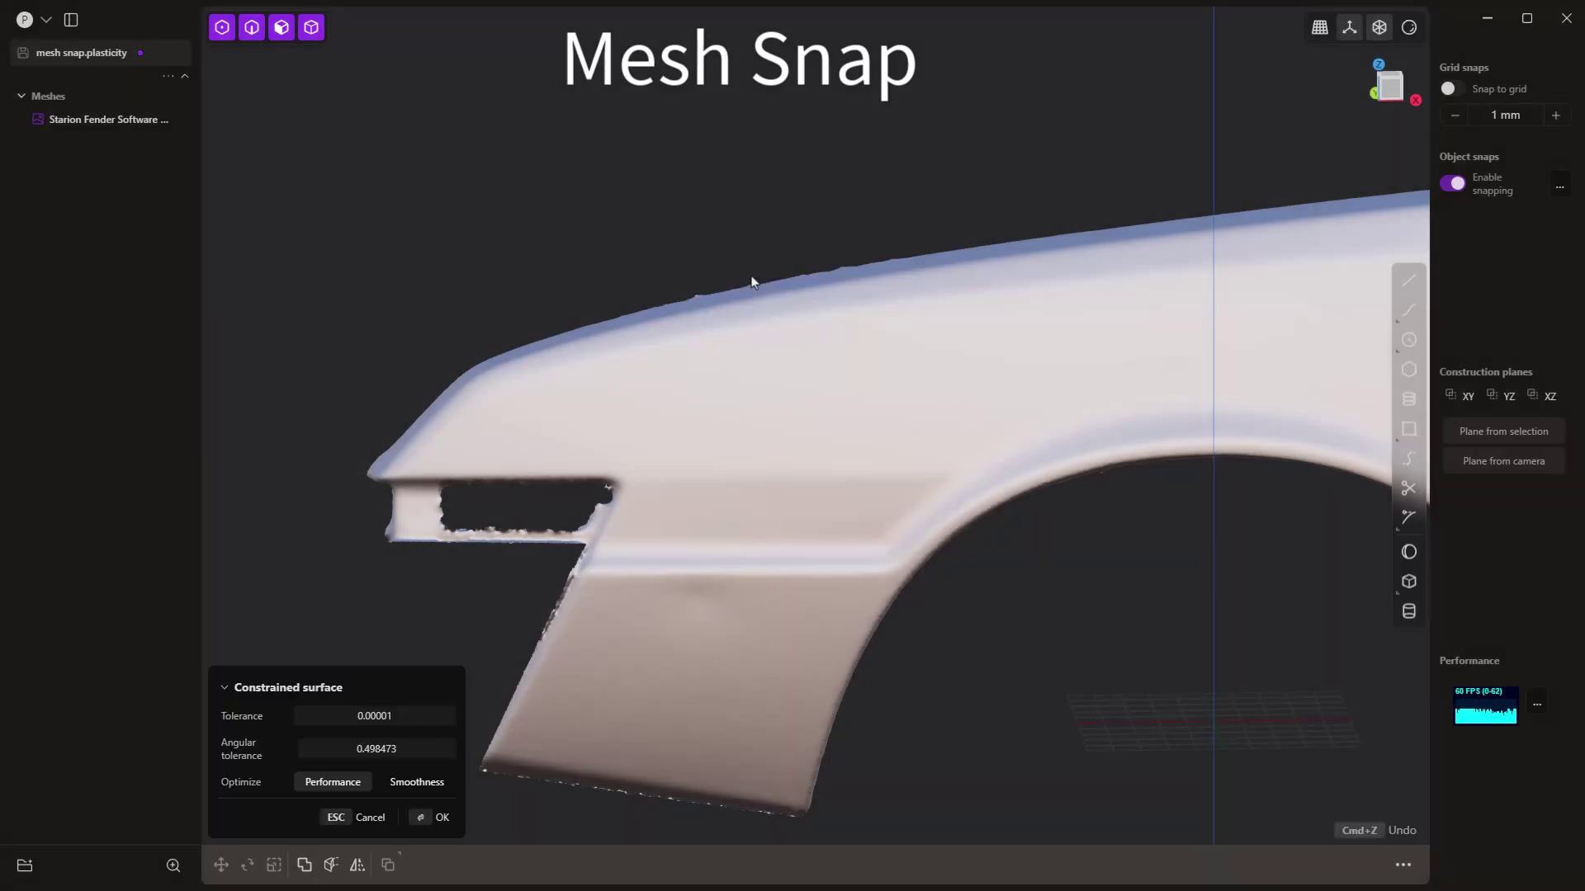
{"action": "left_click", "coordinate": [690, 360]}
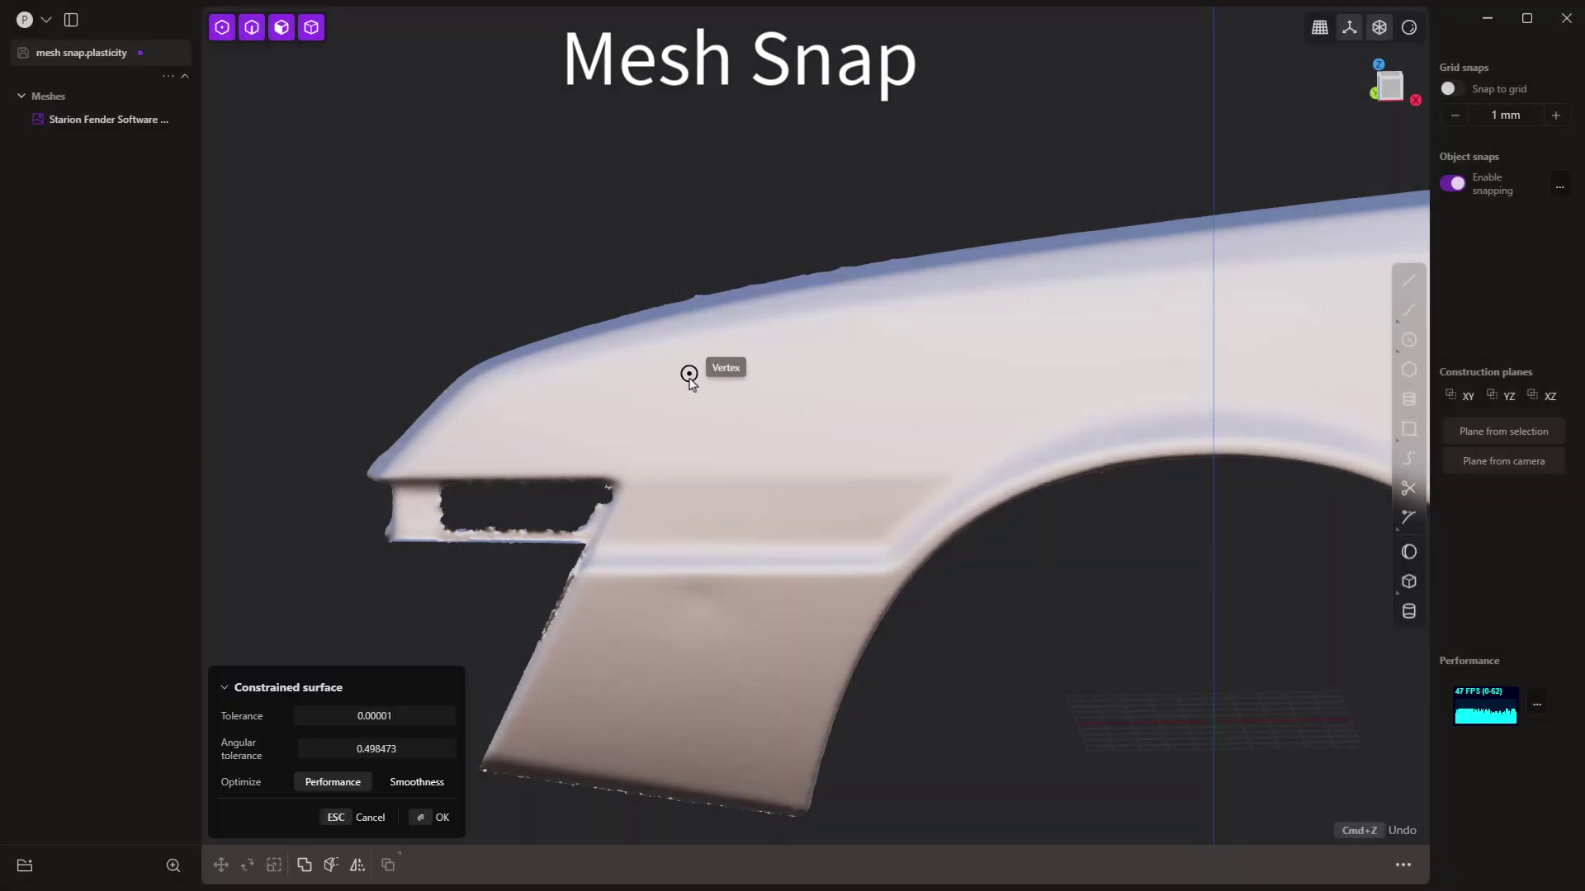
{"action": "left_click", "coordinate": [694, 419]}
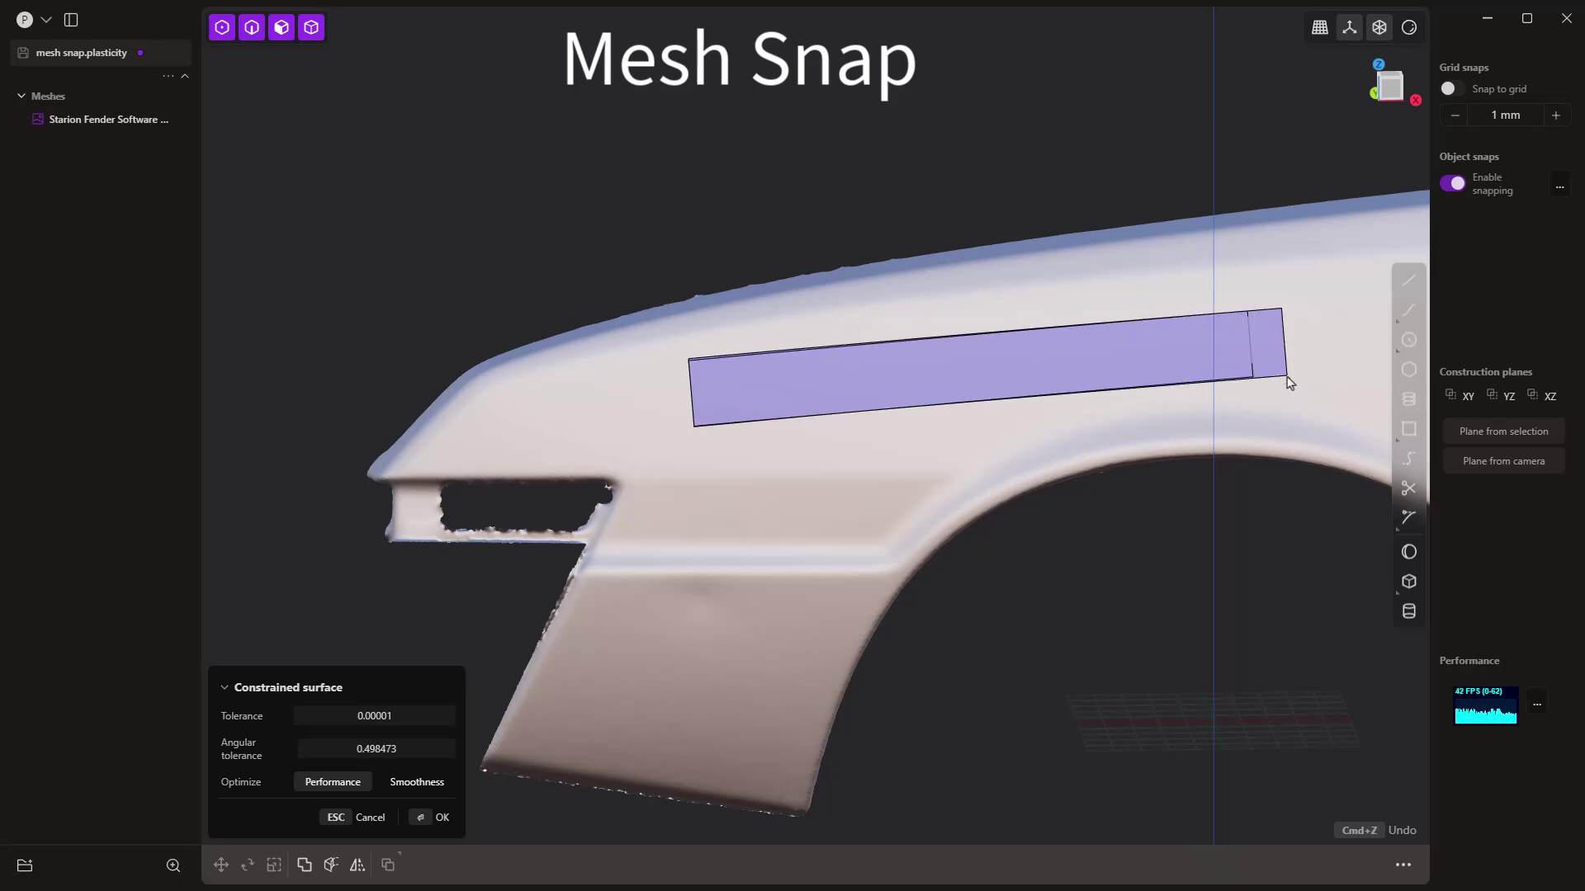
{"action": "left_click", "coordinate": [1286, 388]}
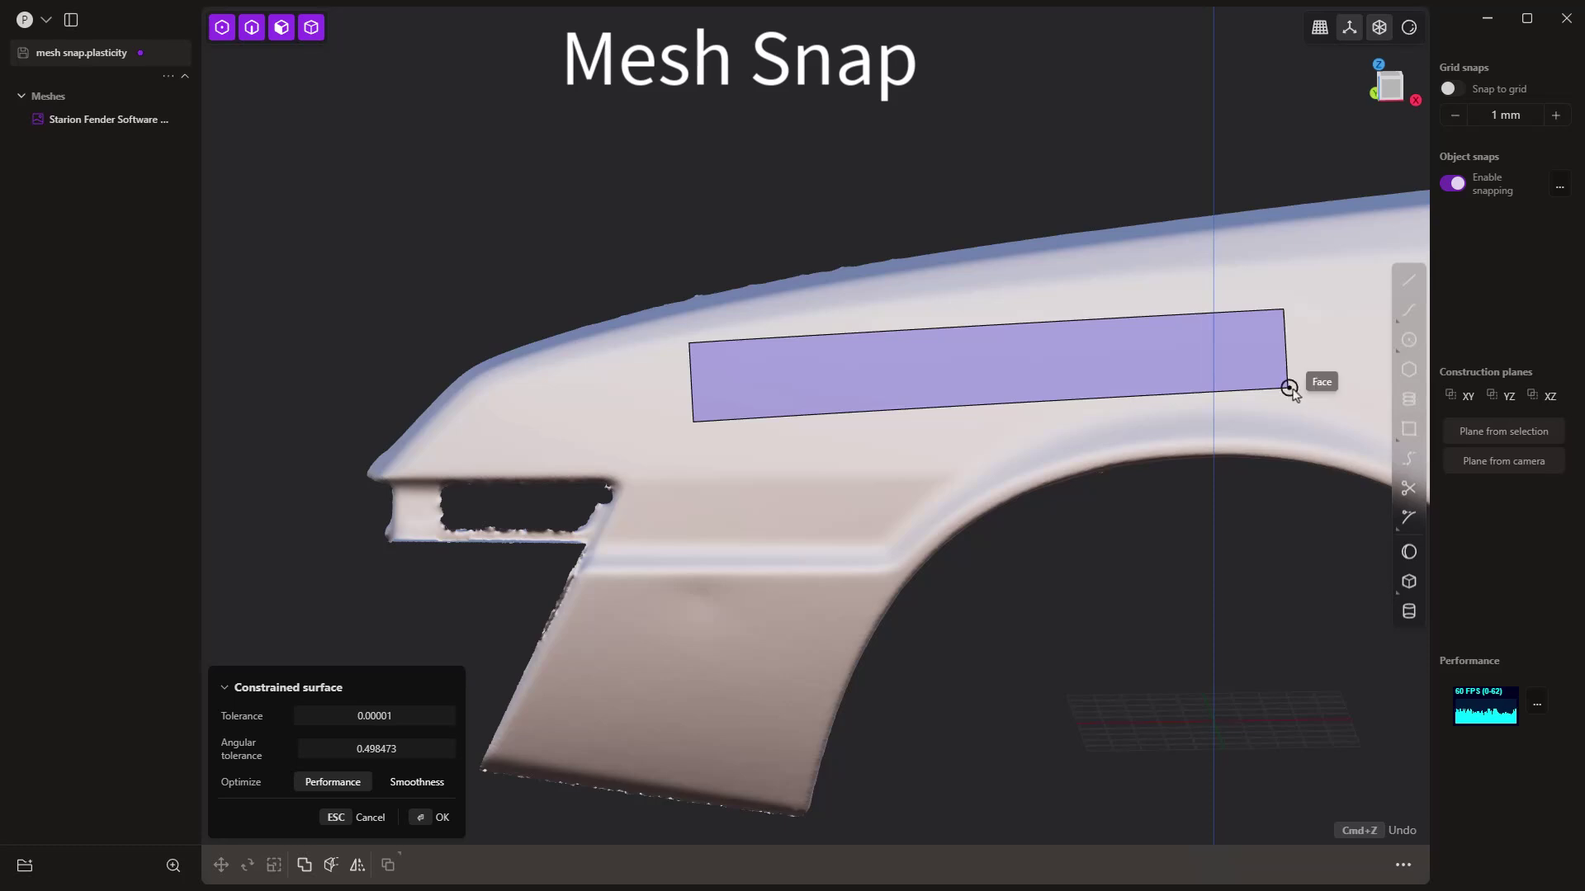
{"action": "key", "text": "Return"}
Inspect how the long constrained surface follows the mesh from several angles and delete it
{"action": "middle_click_drag", "start_coordinate": [1280, 410], "coordinate": [1018, 390]}
{"action": "scroll", "coordinate": [929, 335], "scroll_direction": "up", "scroll_amount": 5}
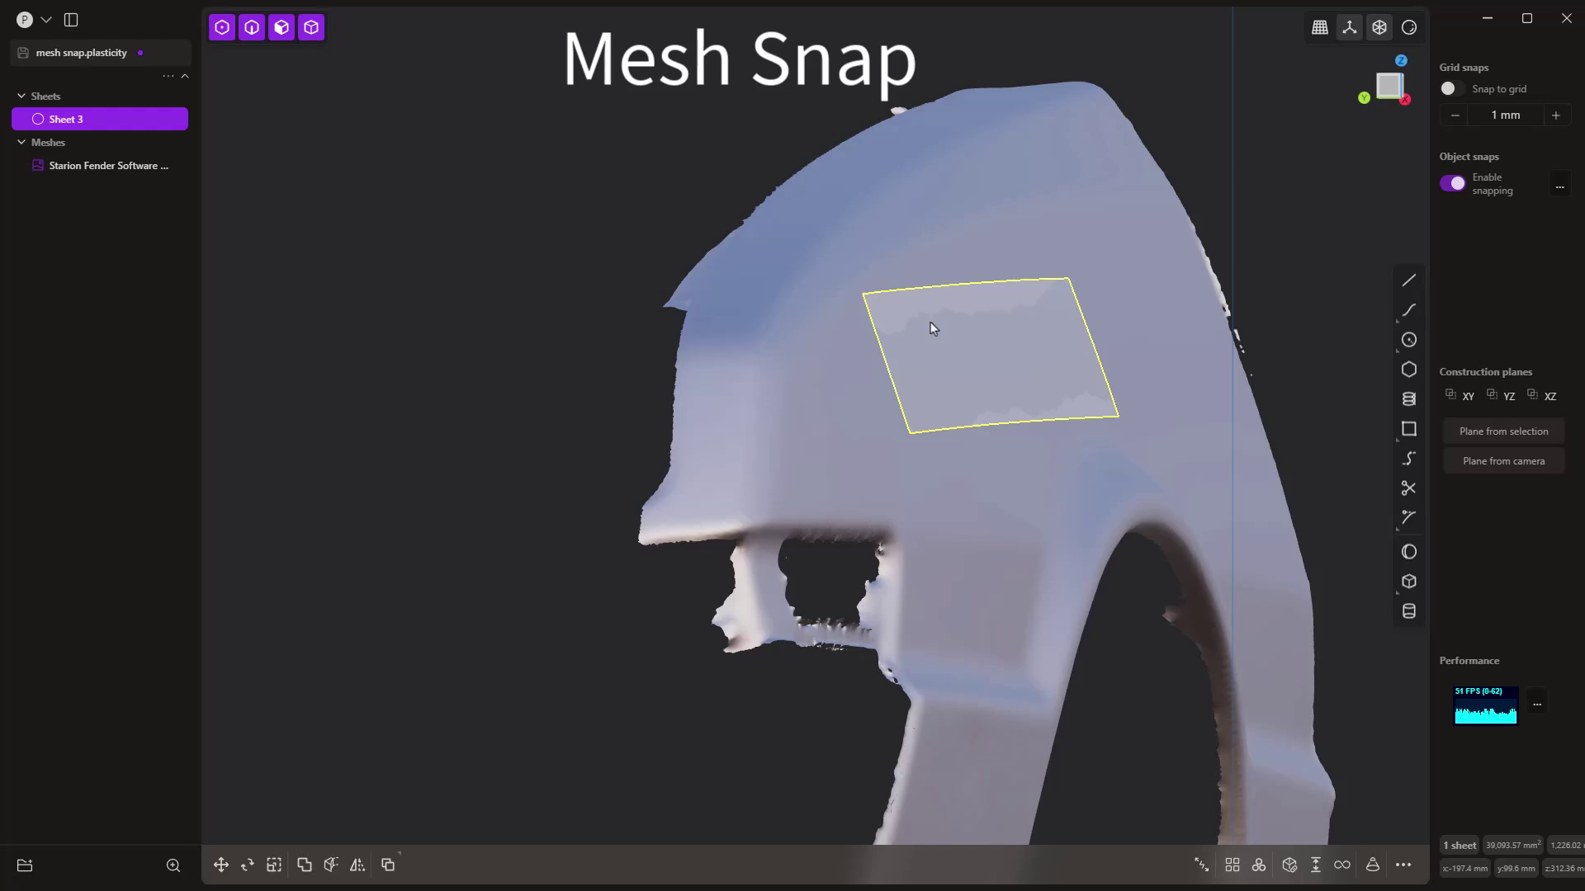
{"action": "scroll", "coordinate": [933, 322], "scroll_direction": "up", "scroll_amount": 3}
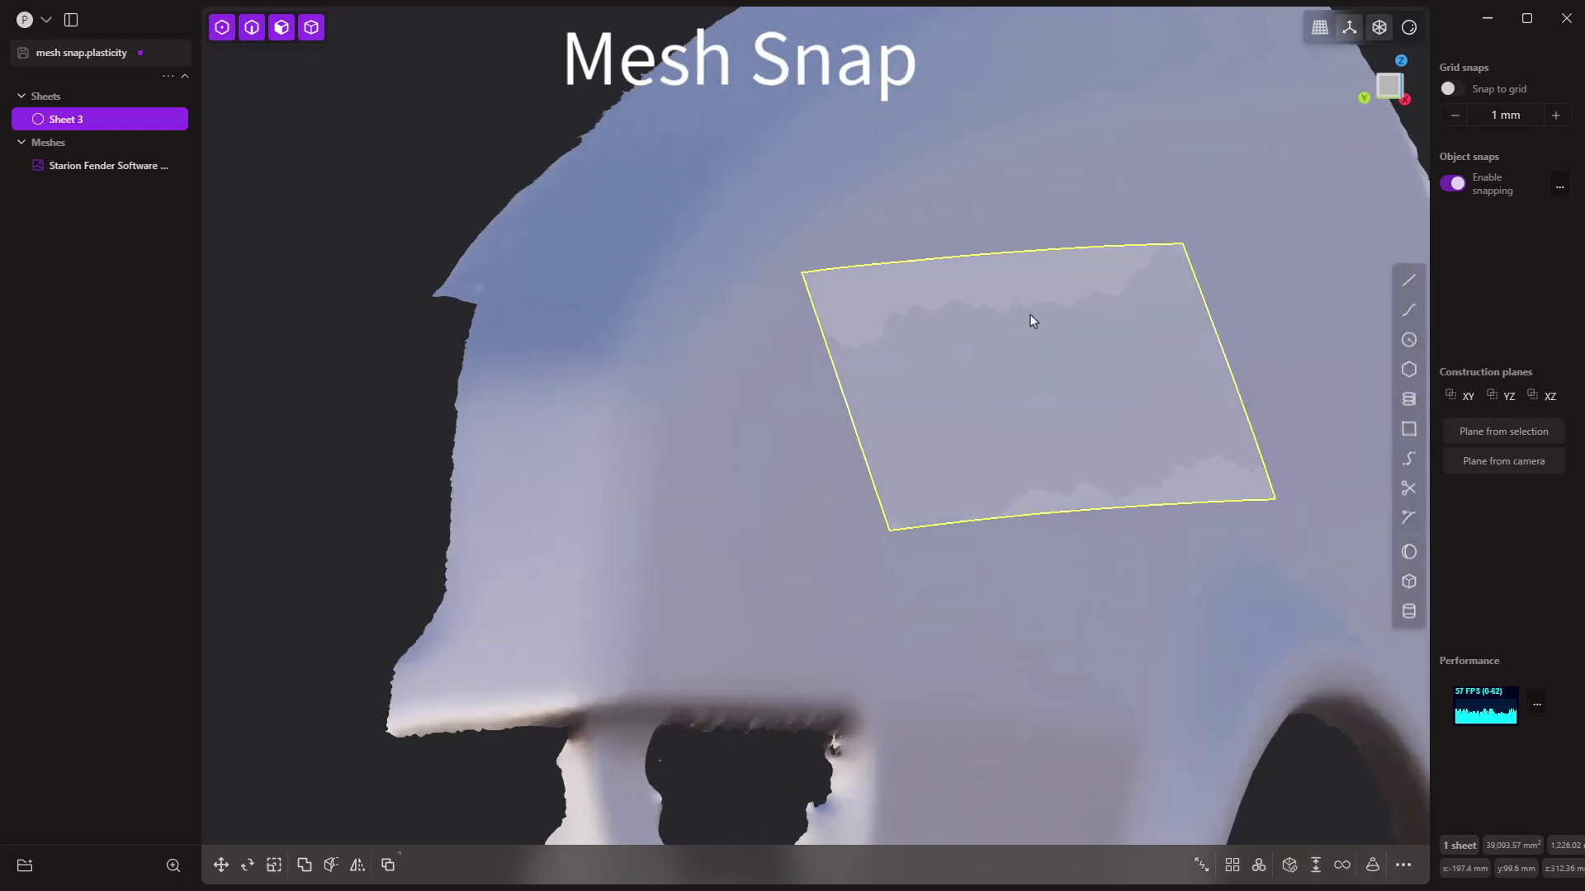
{"action": "scroll", "coordinate": [829, 329], "scroll_direction": "down", "scroll_amount": 8}
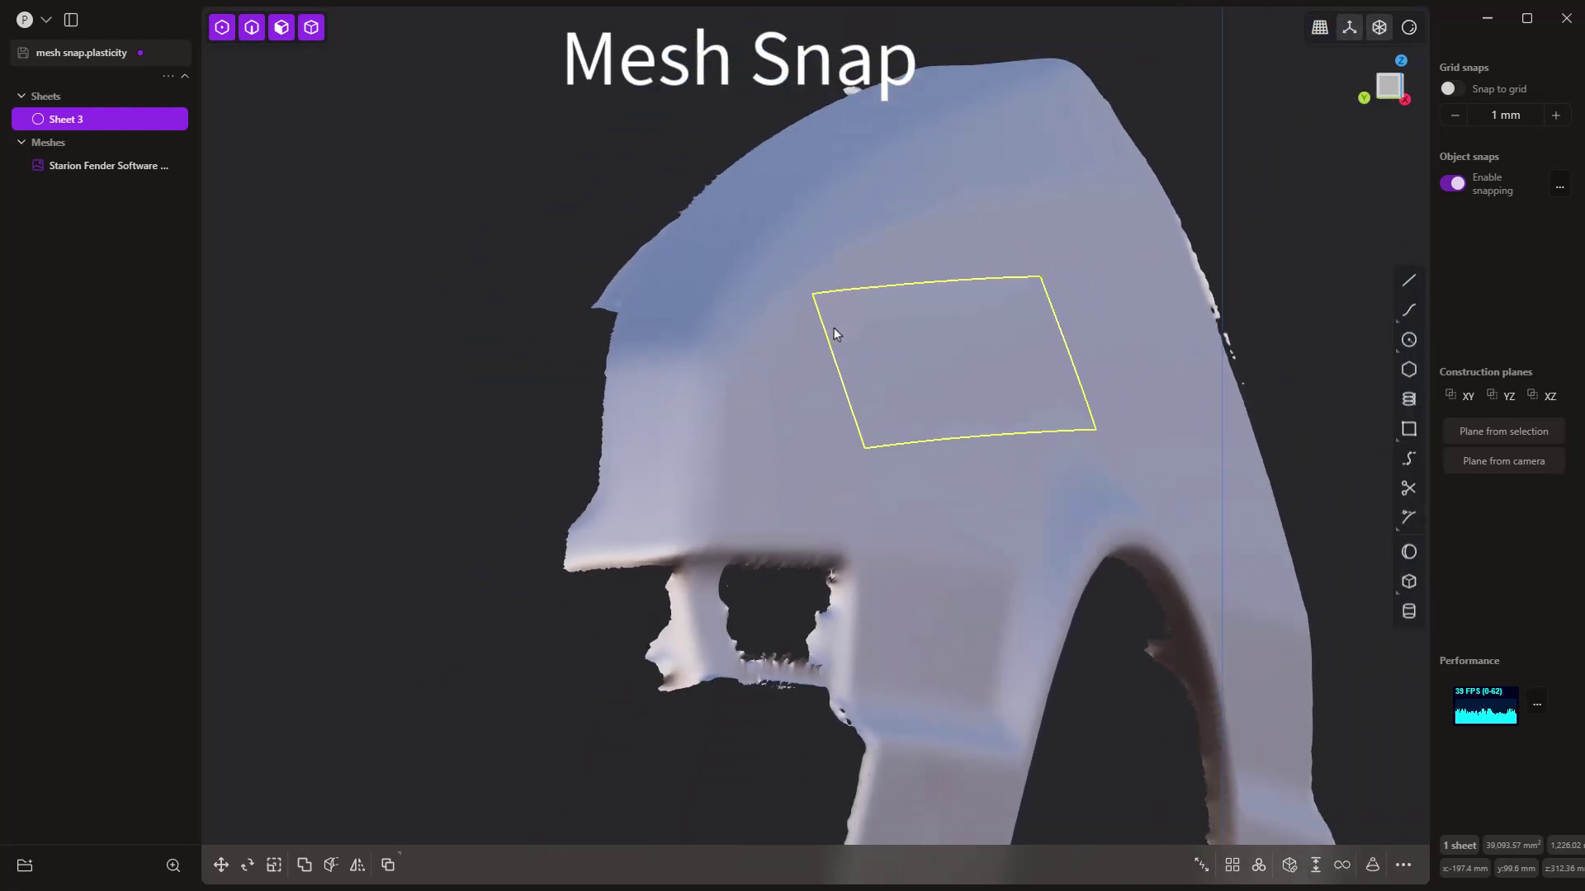
{"action": "middle_click_drag", "start_coordinate": [949, 404], "coordinate": [911, 414]}
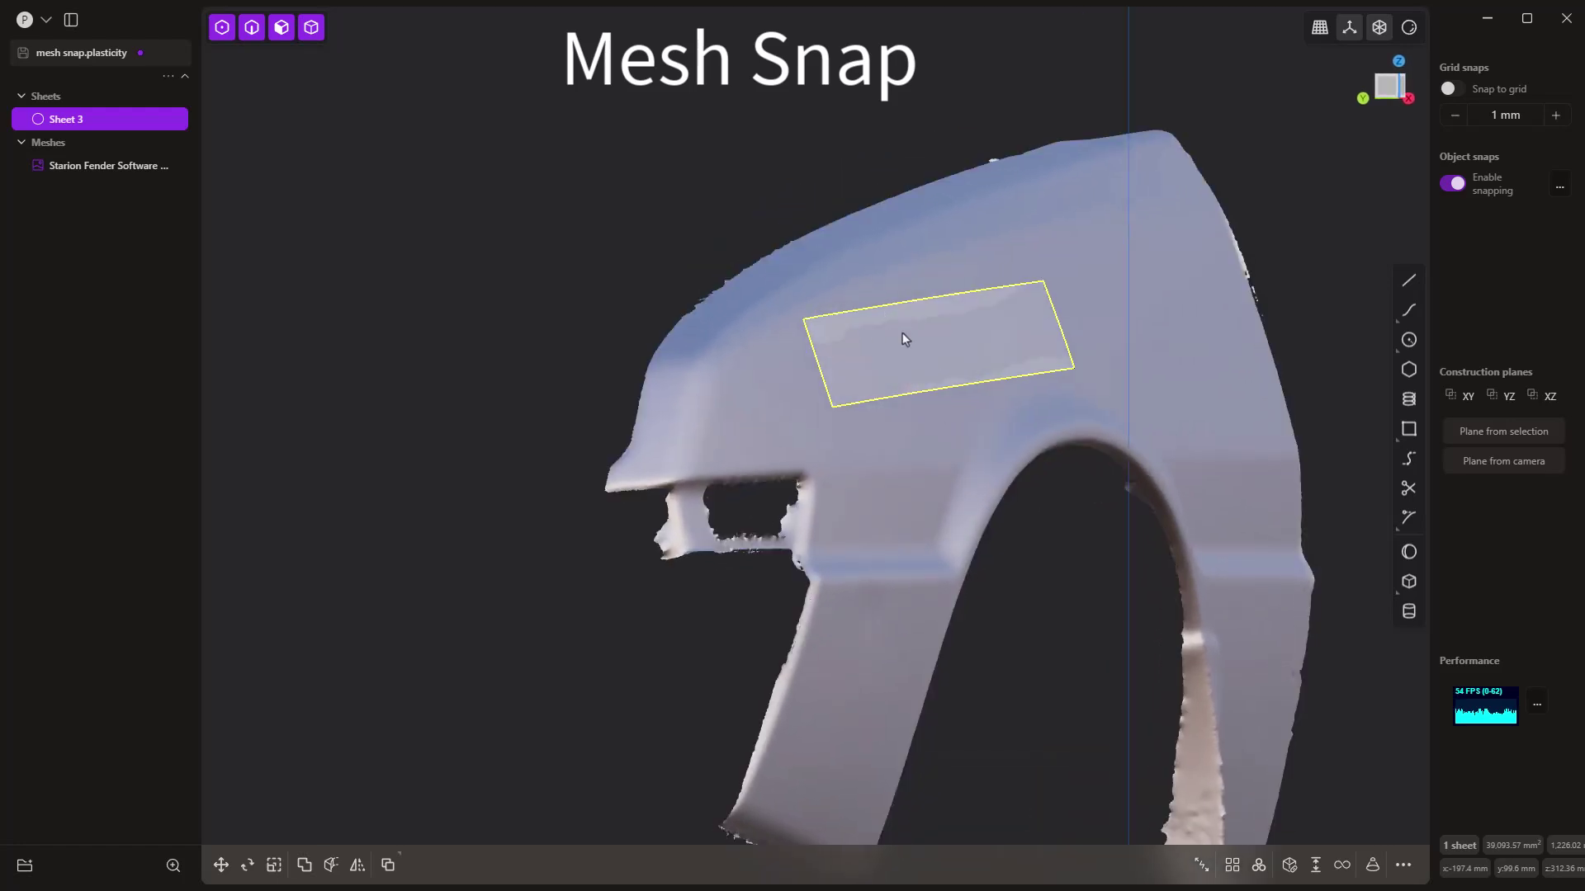
{"action": "middle_click_drag", "start_coordinate": [903, 334], "coordinate": [661, 351]}
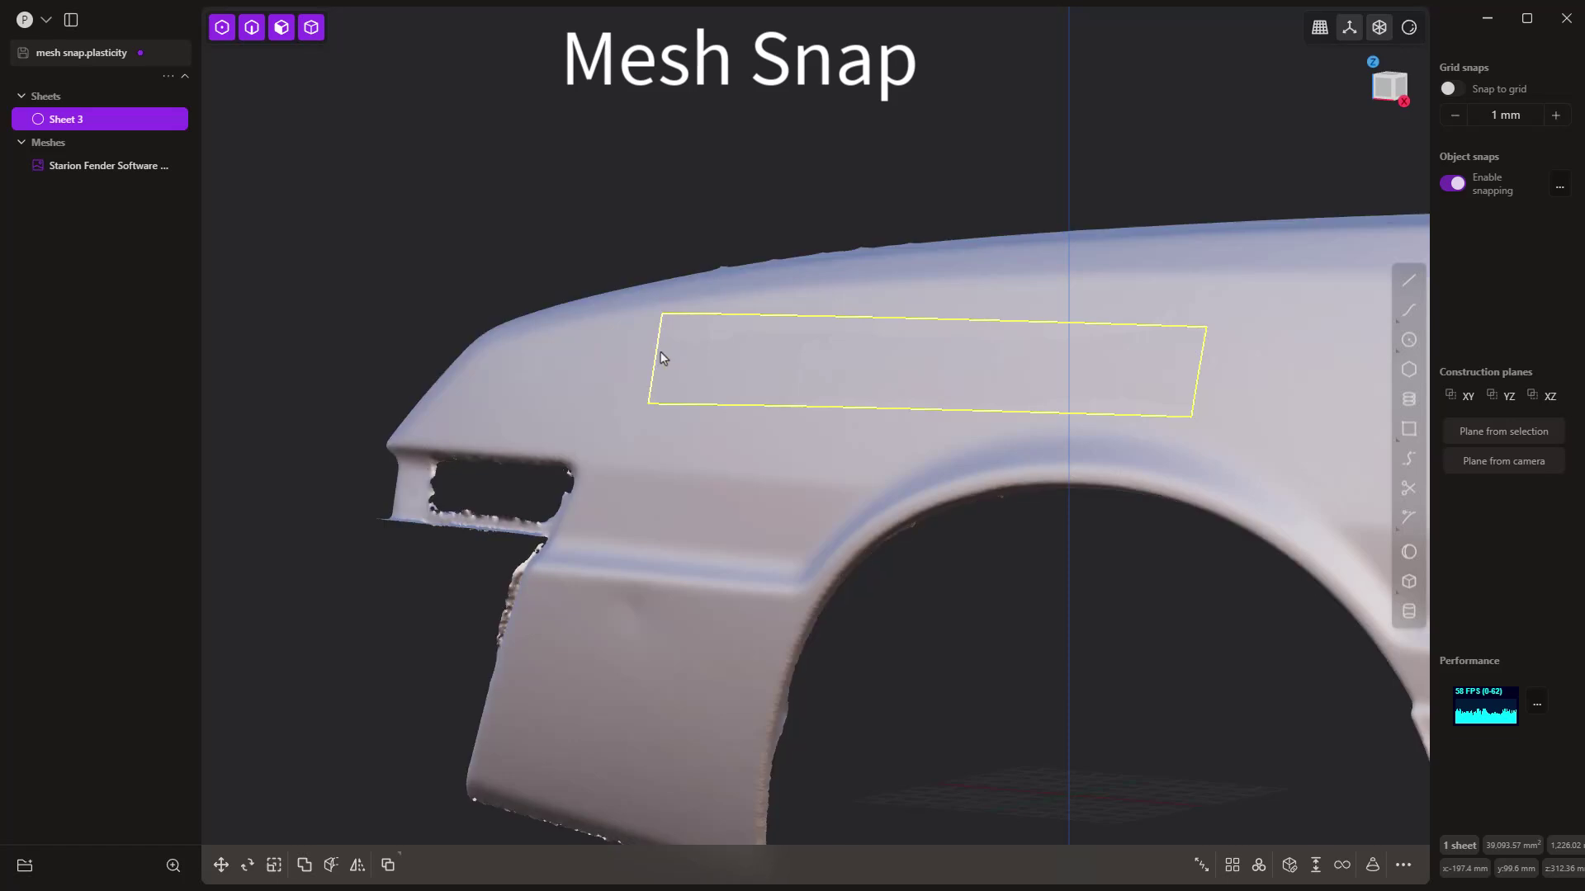
{"action": "left_click", "coordinate": [723, 341]}
{"action": "key", "text": "o"}
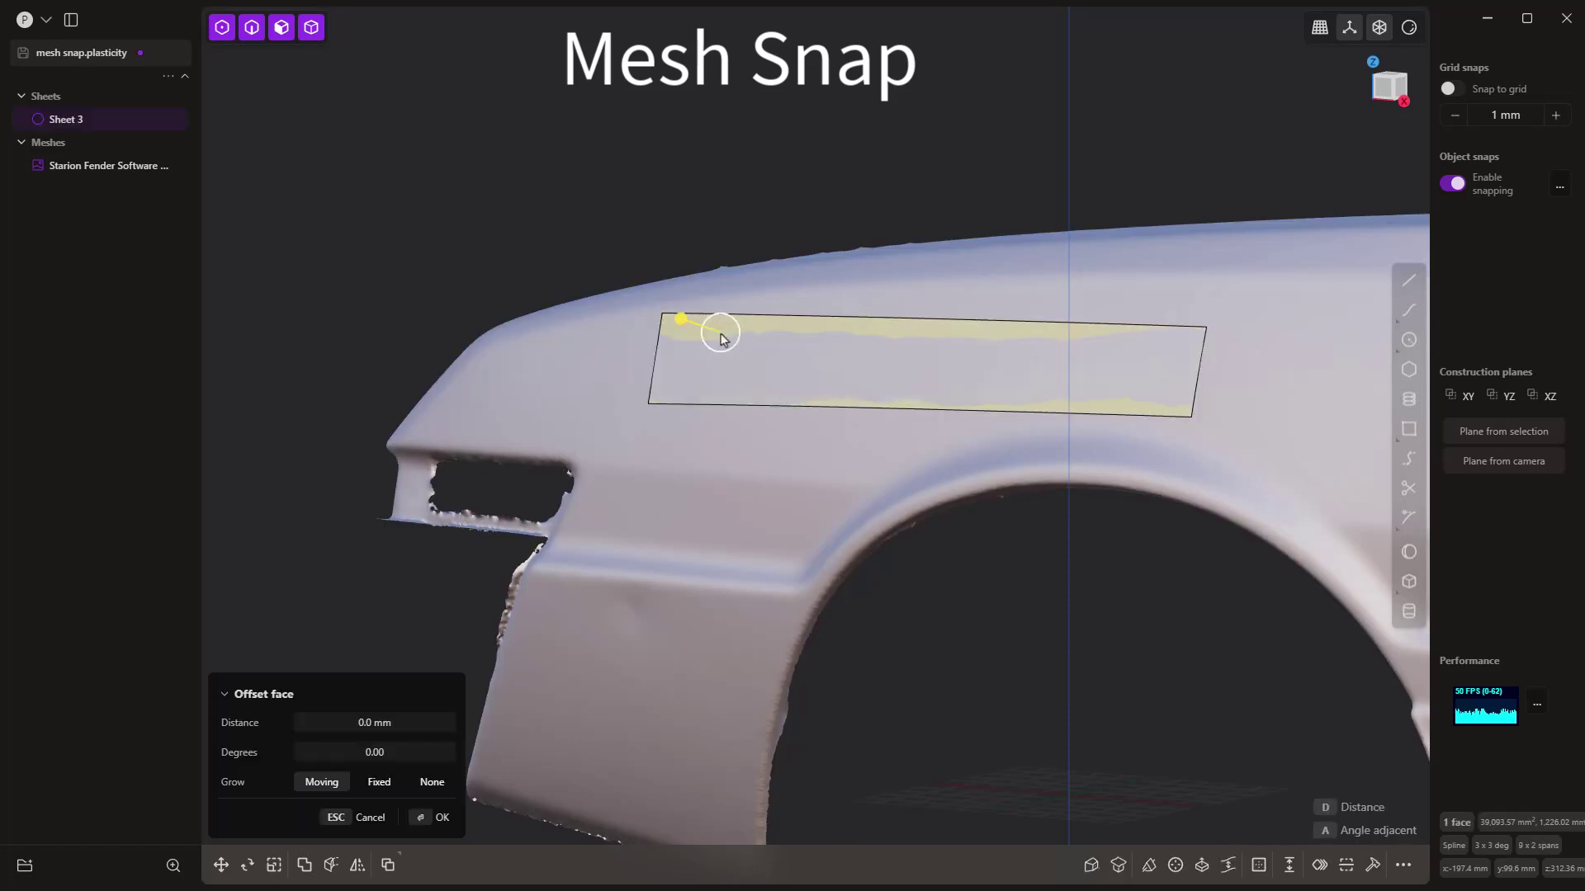
{"action": "key", "text": "x"}
Create a smaller constrained surface of about 6,255 mm² snapped to the mesh, running down over the wheel arch flare
{"action": "type", "text": "f"}
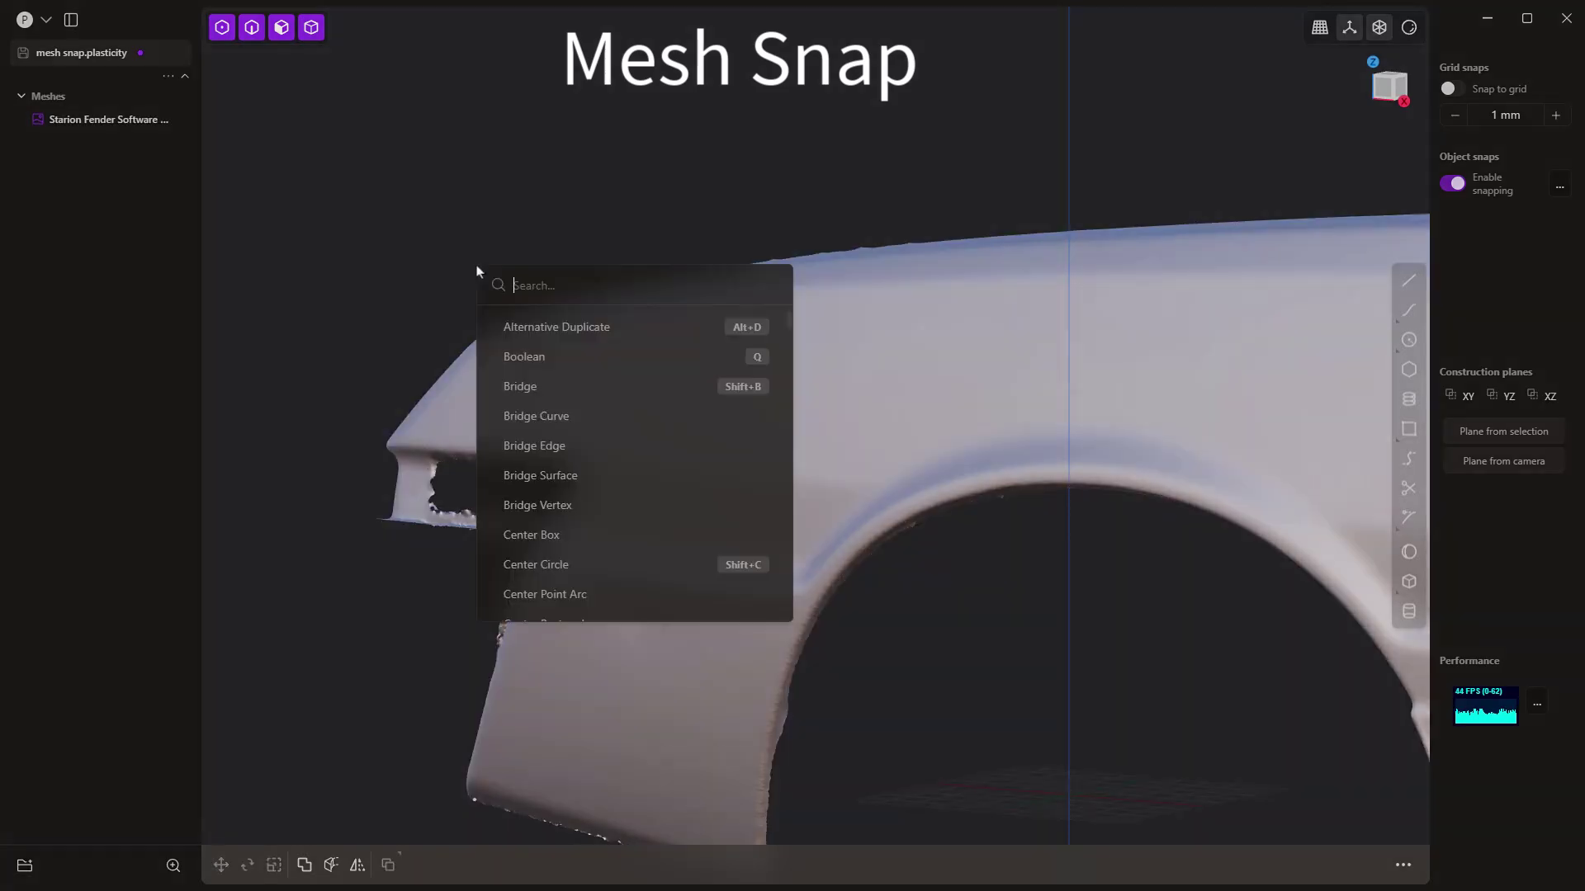
{"action": "type", "text": "cons"}
{"action": "left_click", "coordinate": [520, 328]}
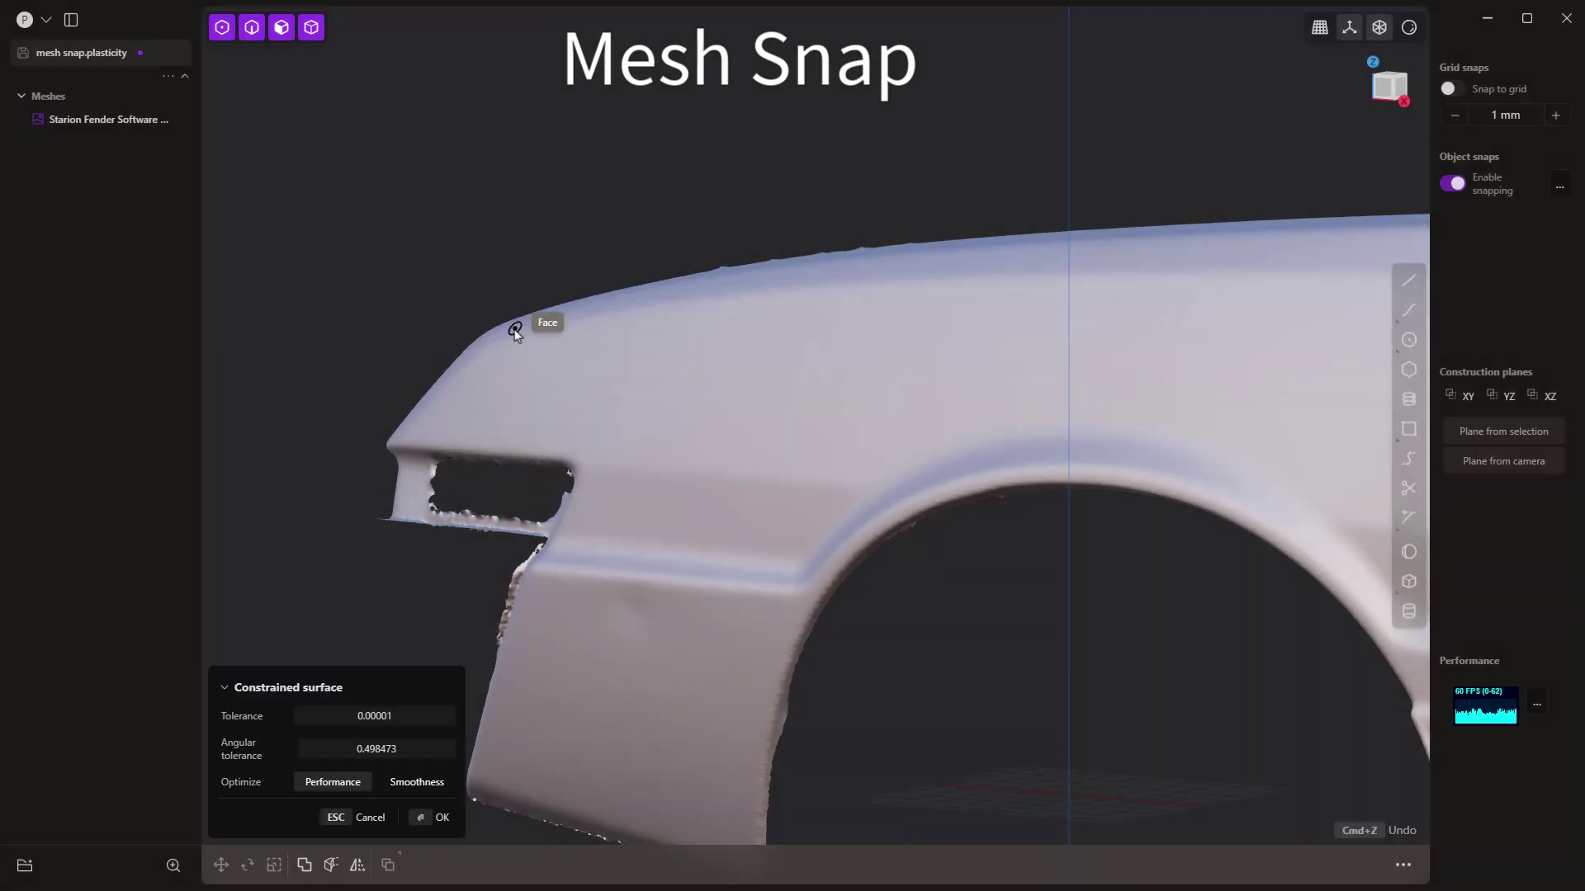
{"action": "scroll", "coordinate": [1059, 419], "scroll_direction": "up", "scroll_amount": 2}
{"action": "scroll", "coordinate": [1060, 419], "scroll_direction": "up", "scroll_amount": 2}
{"action": "middle_click_drag", "start_coordinate": [1059, 419], "coordinate": [1082, 419]}
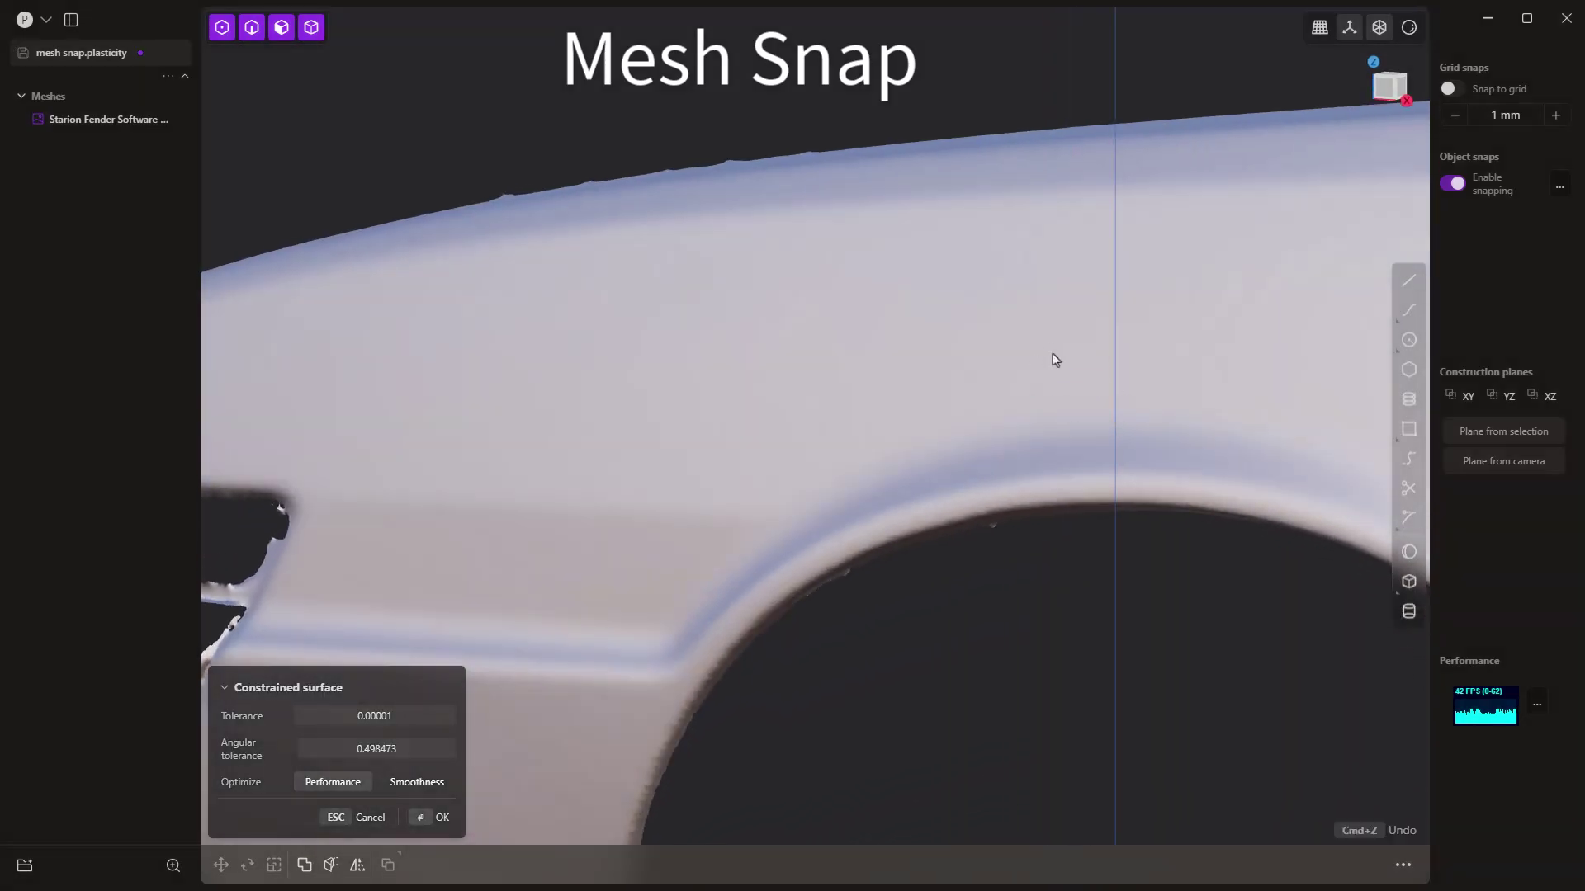
{"action": "left_click", "coordinate": [1052, 353]}
{"action": "left_click", "coordinate": [1171, 355]}
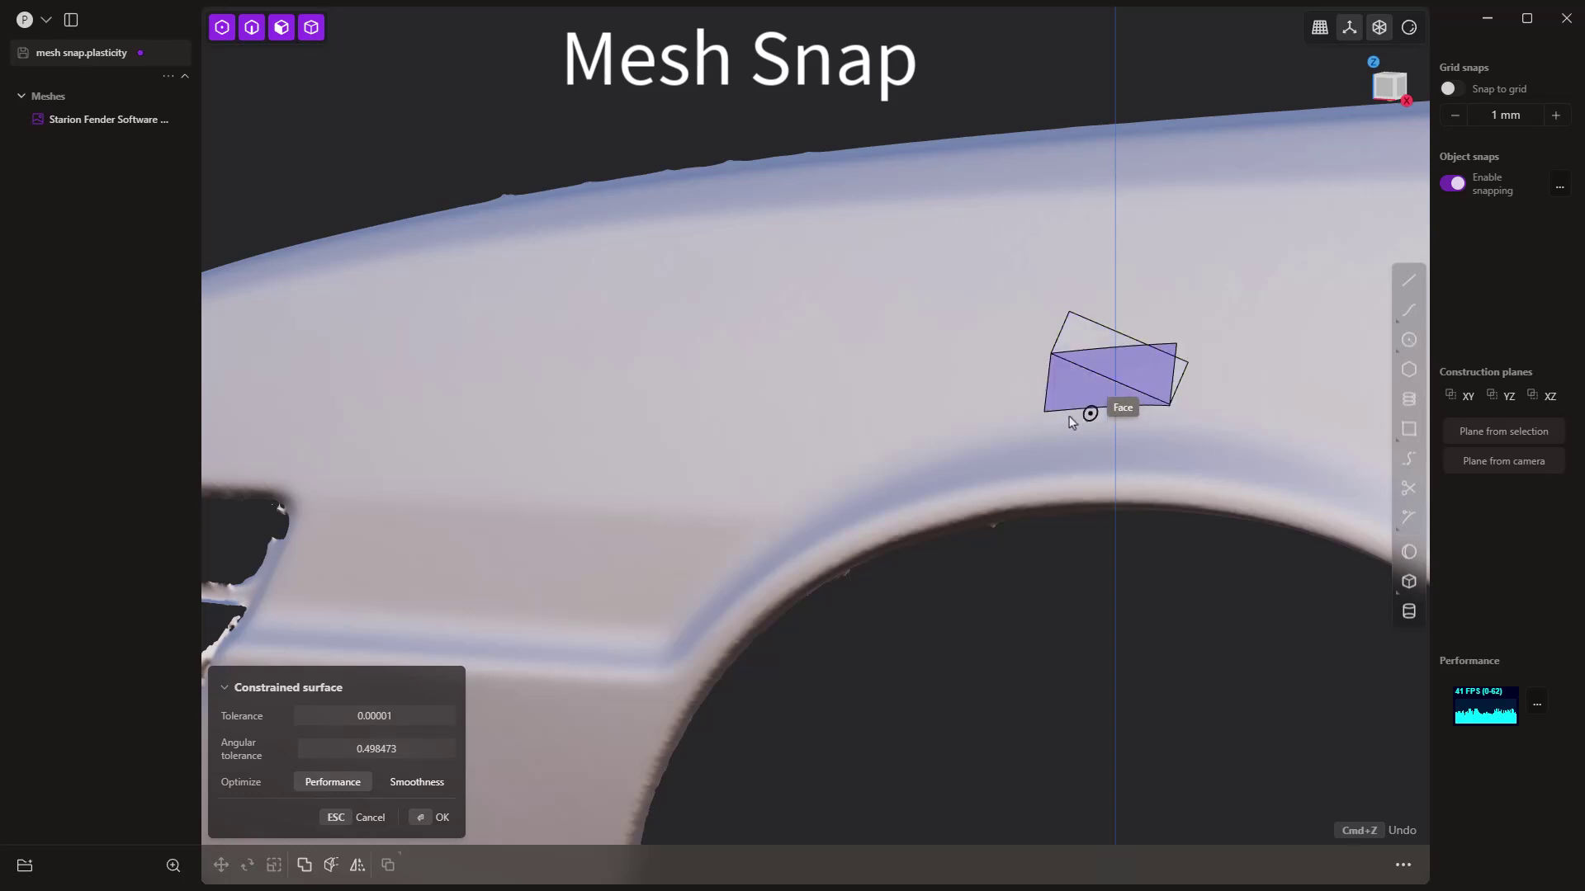
{"action": "left_click", "coordinate": [1086, 433]}
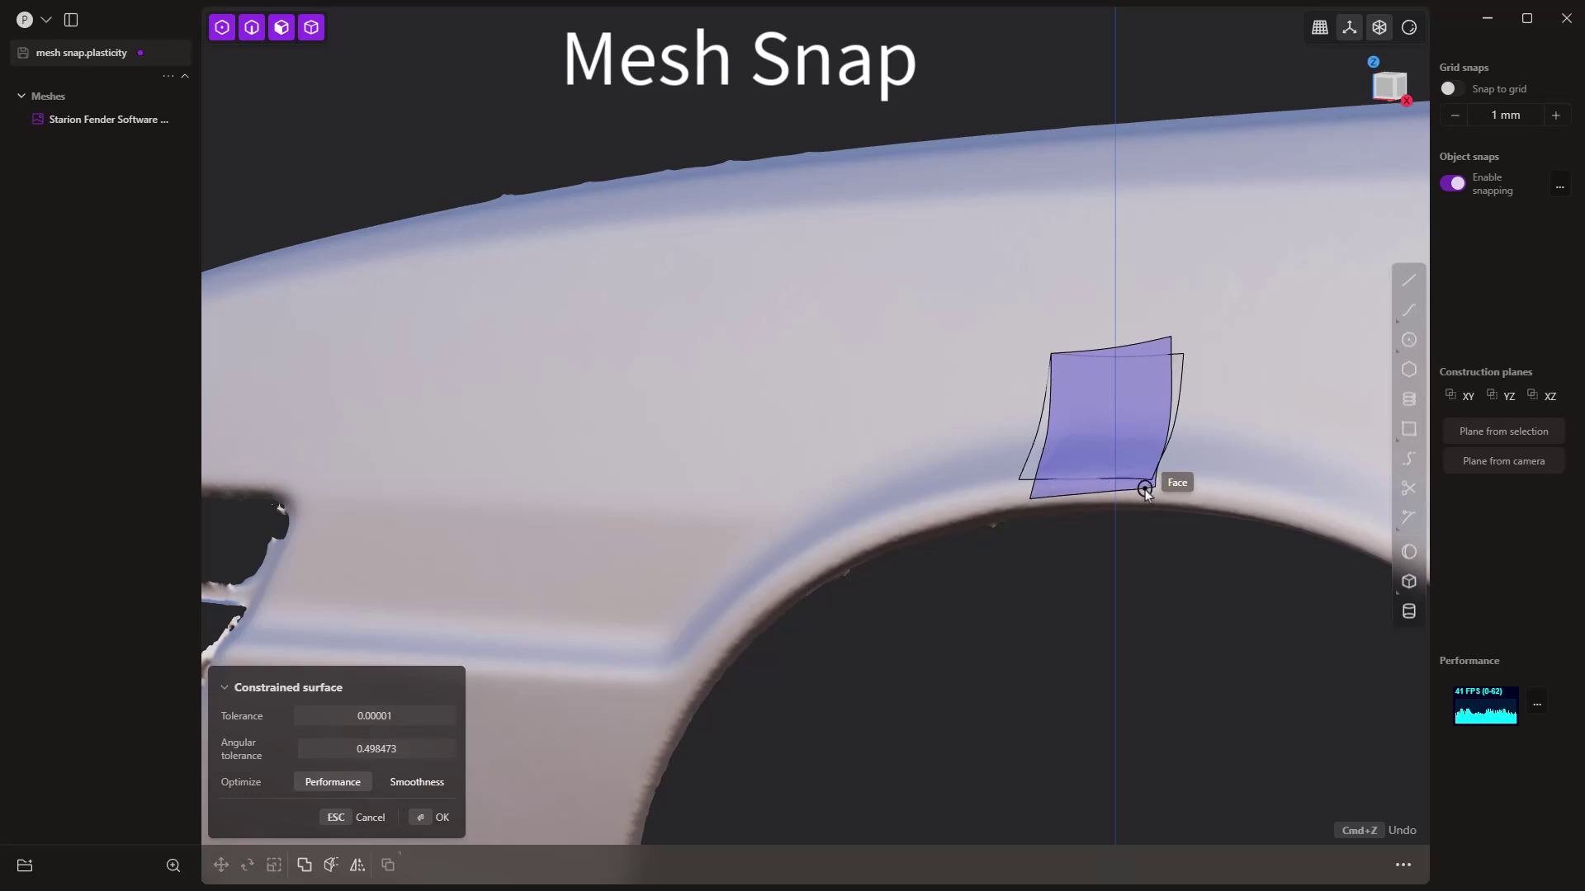
{"action": "key", "text": "Return"}
Assign a pure red material (RGB 255, 0, 0) to the wheel arch surface
{"action": "middle_click_drag", "start_coordinate": [1058, 514], "coordinate": [1139, 350]}
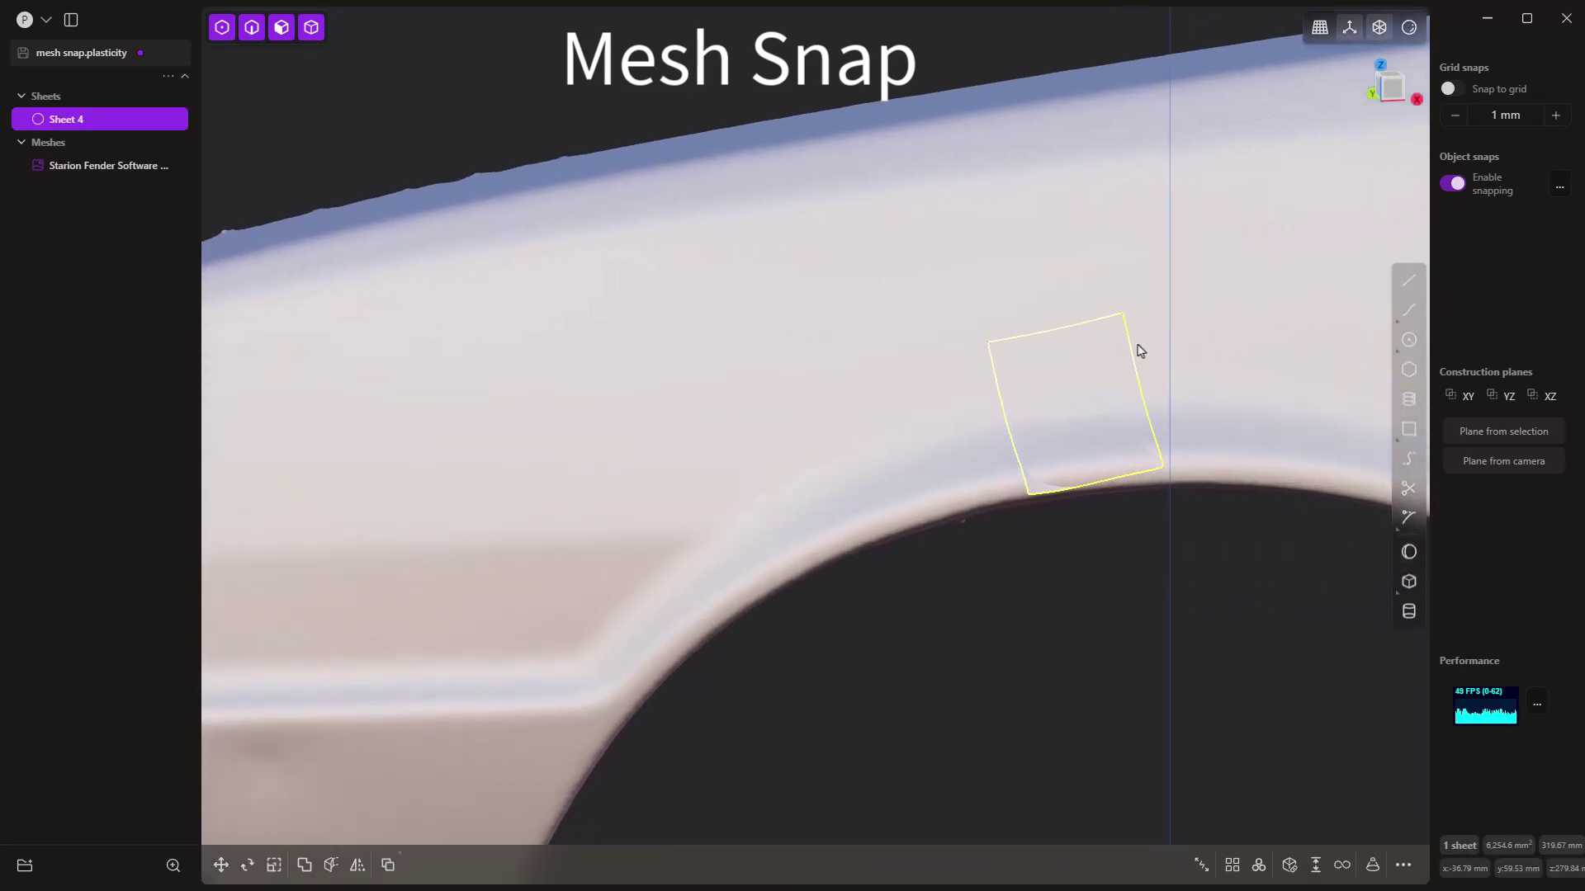
{"action": "key", "text": "m"}
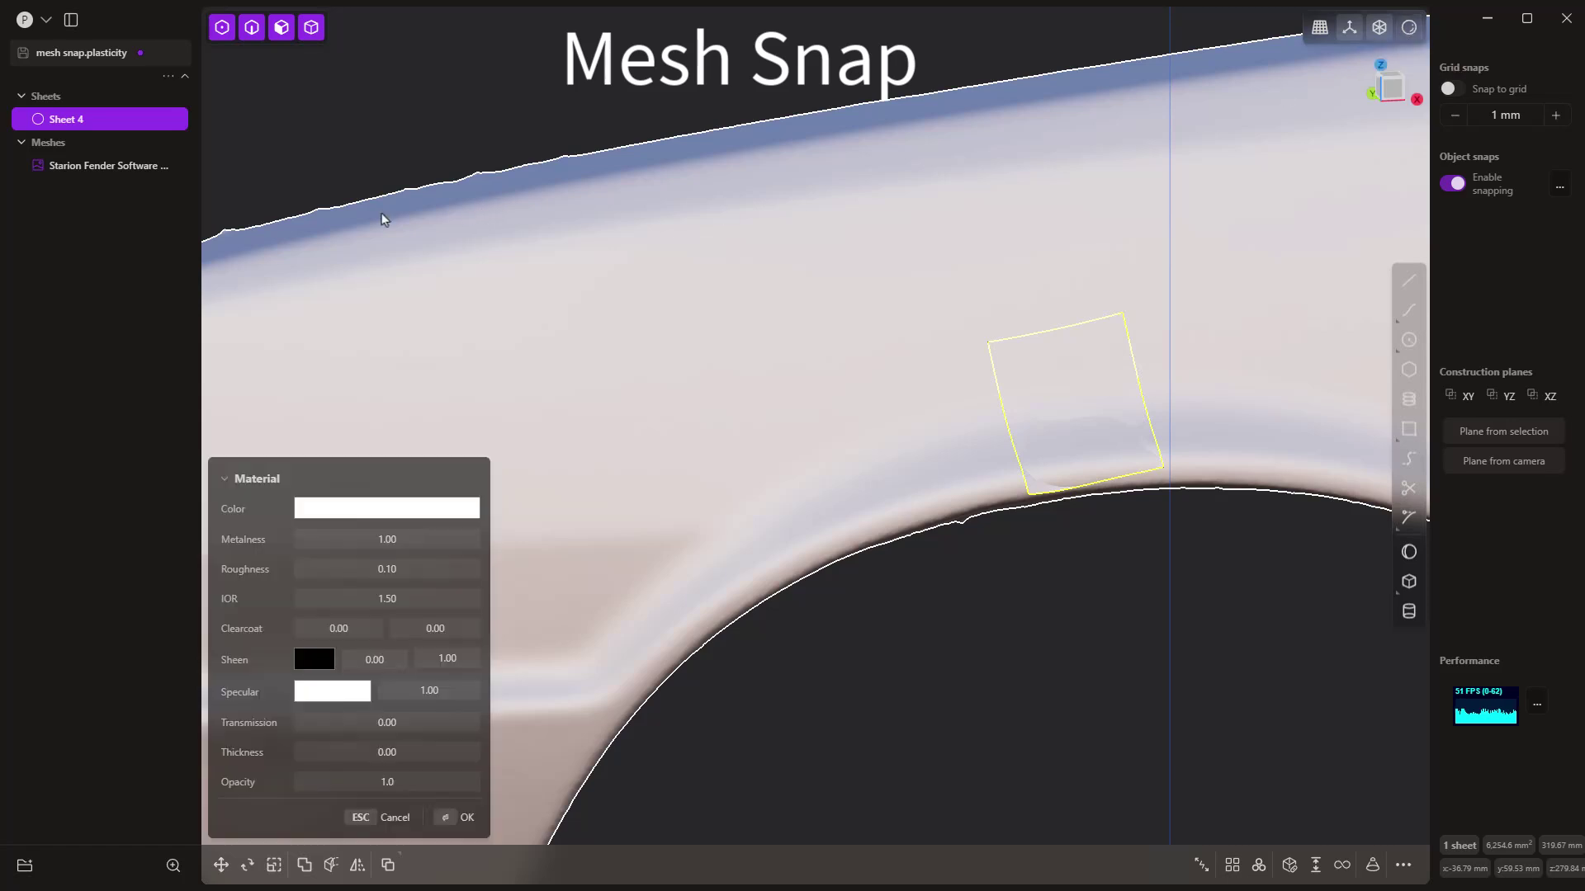
{"action": "left_click", "coordinate": [369, 506]}
{"action": "left_click_drag", "start_coordinate": [371, 536], "coordinate": [494, 530]}
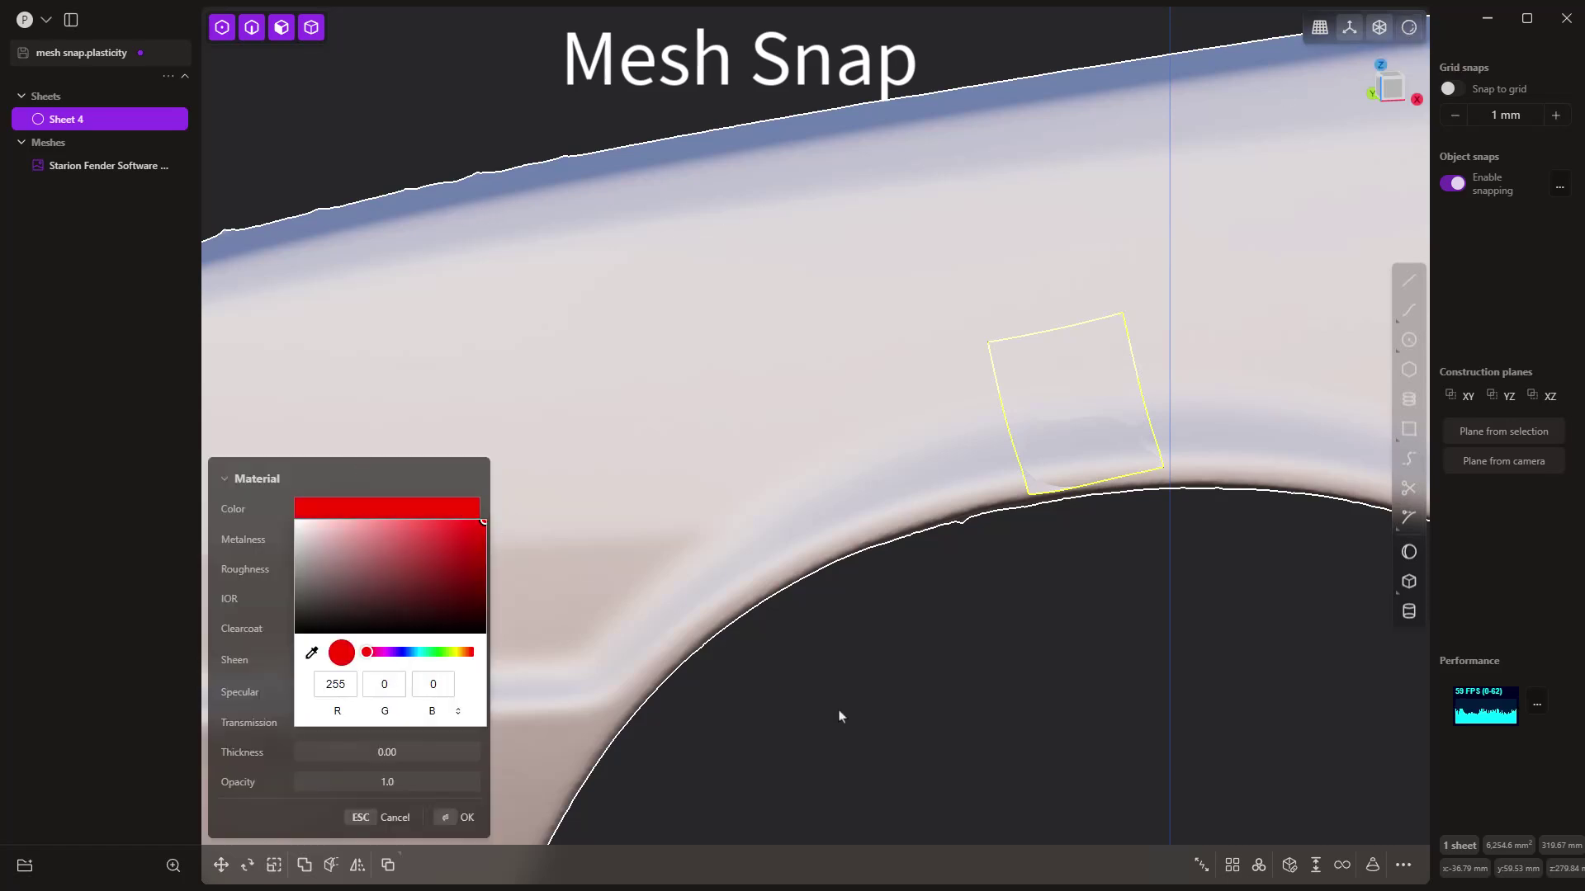
{"action": "left_click", "coordinate": [838, 711]}
{"action": "key", "text": "Return"}
{"action": "middle_click_drag", "start_coordinate": [854, 717], "coordinate": [1241, 269]}
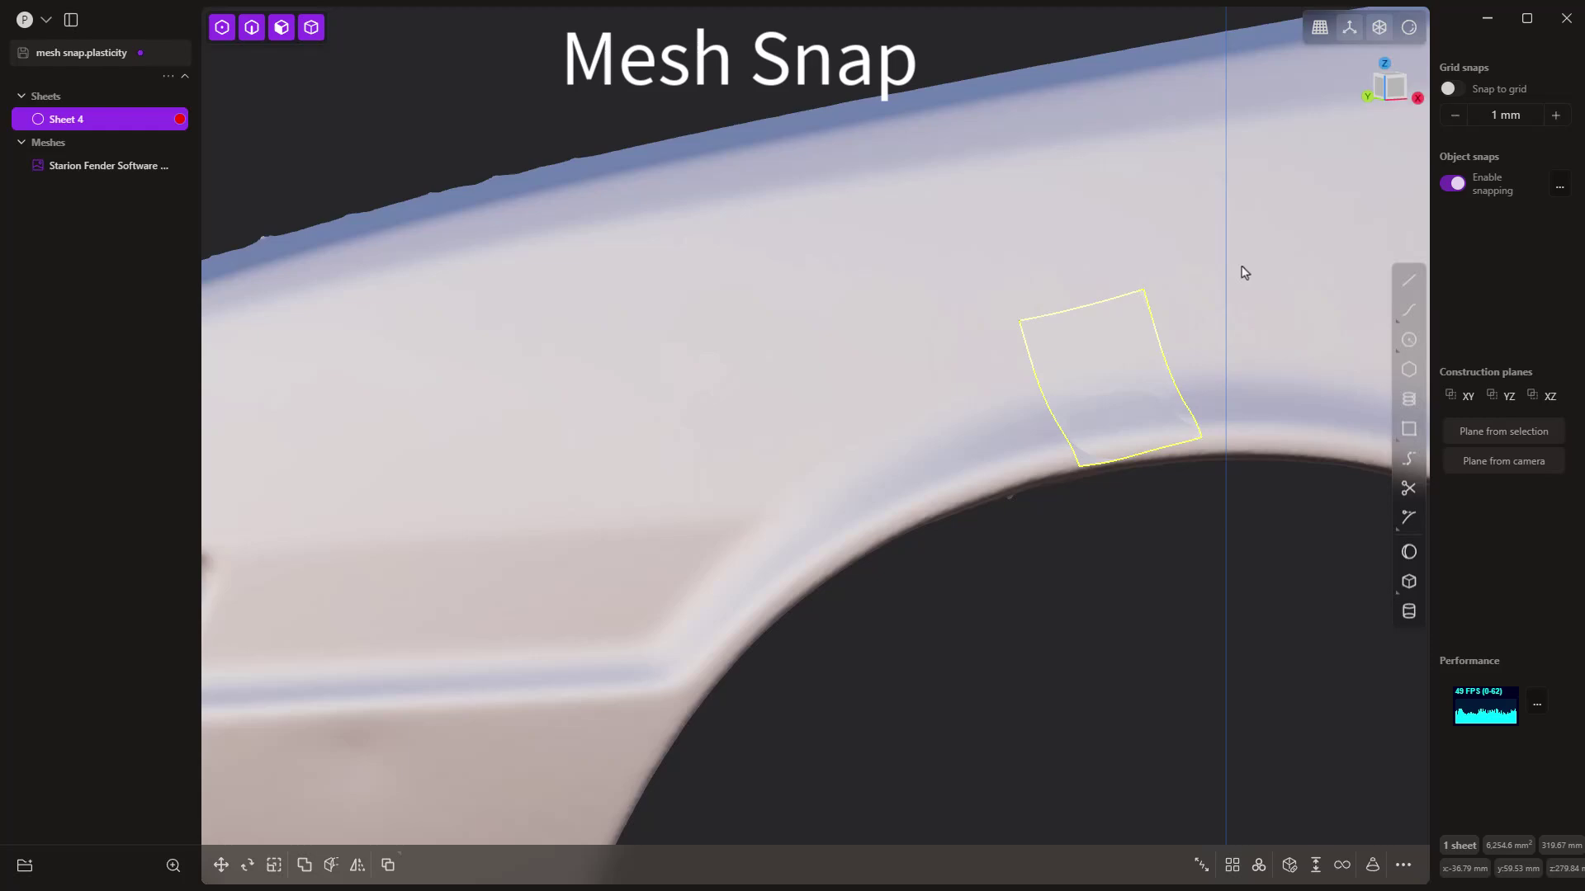
Turn on render mode and examine up close where the red surface rises above or sinks below the mesh
{"action": "left_click", "coordinate": [1410, 30]}
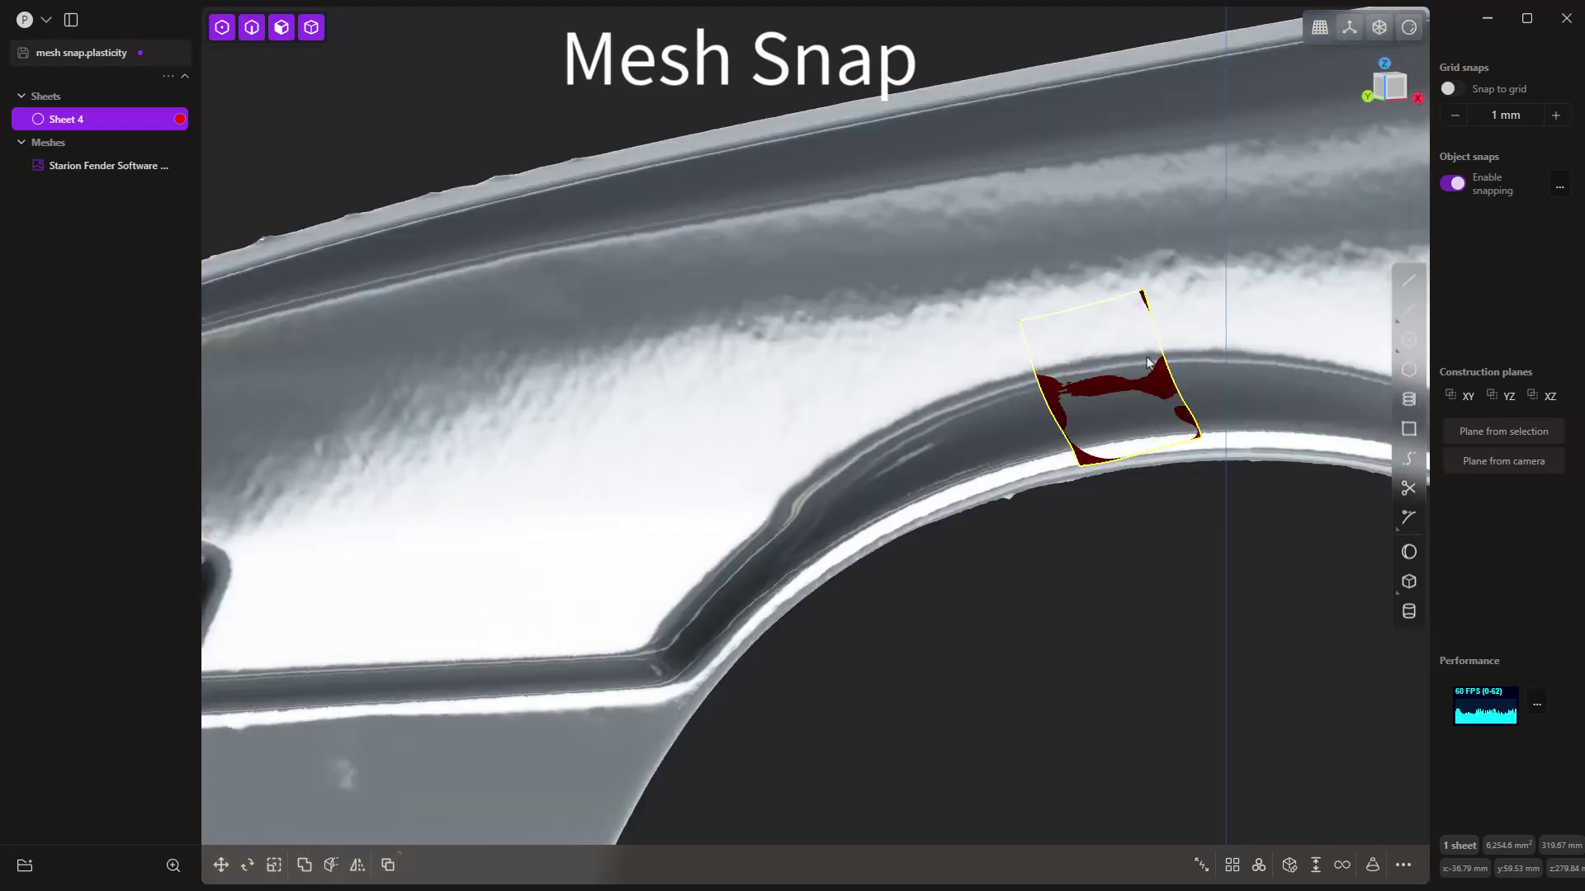
{"action": "middle_click_drag", "start_coordinate": [1146, 358], "coordinate": [1231, 349]}
{"action": "scroll", "coordinate": [1137, 374], "scroll_direction": "up", "scroll_amount": 8}
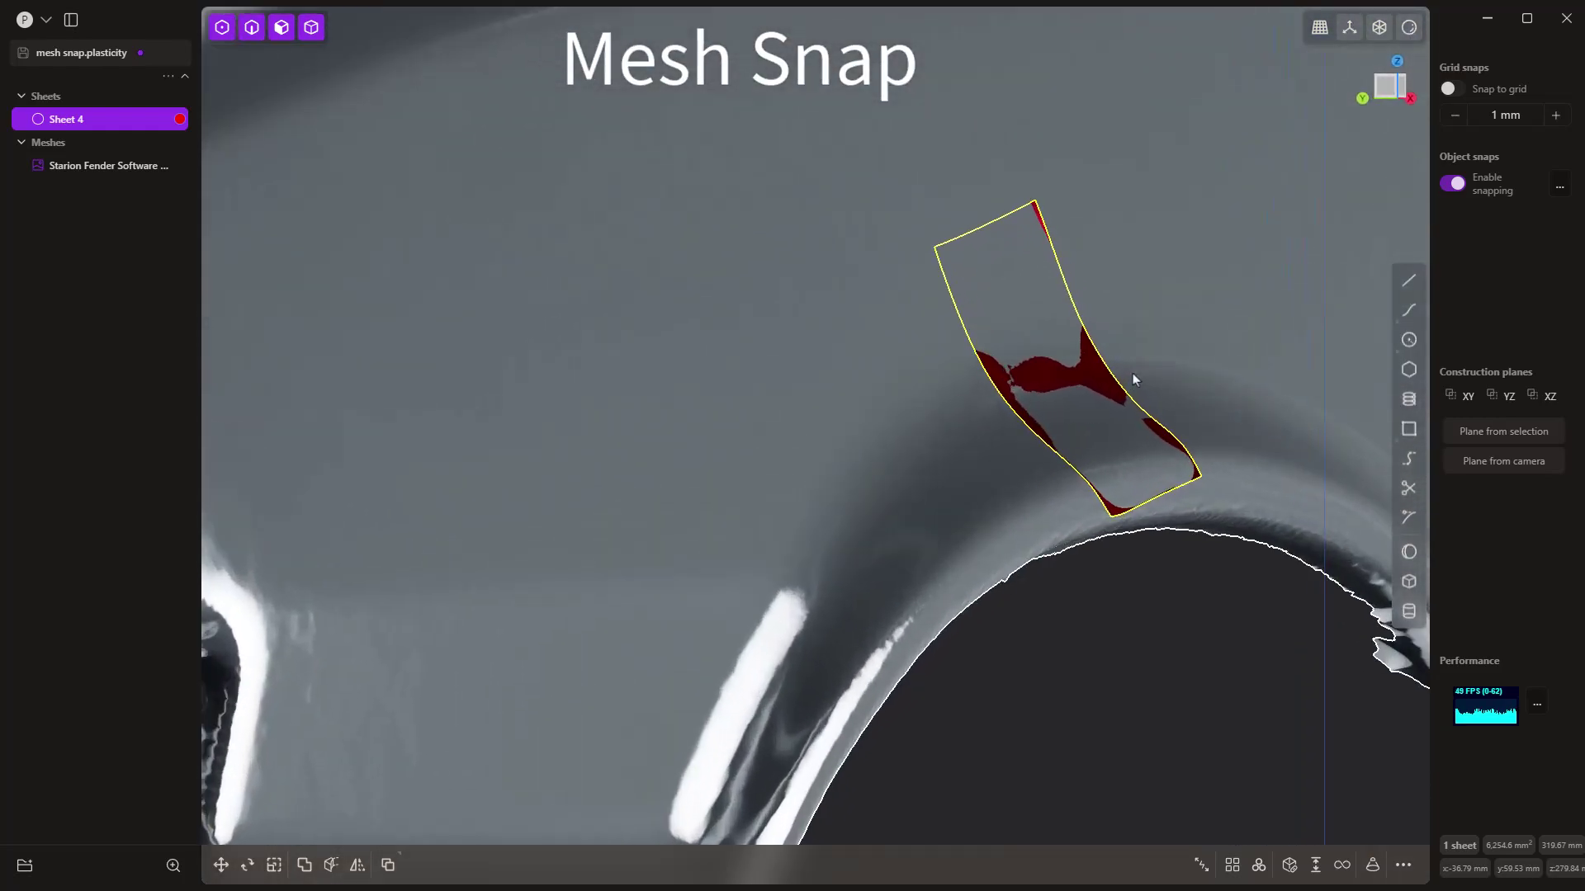
{"action": "middle_click_drag", "start_coordinate": [1133, 373], "coordinate": [934, 285]}
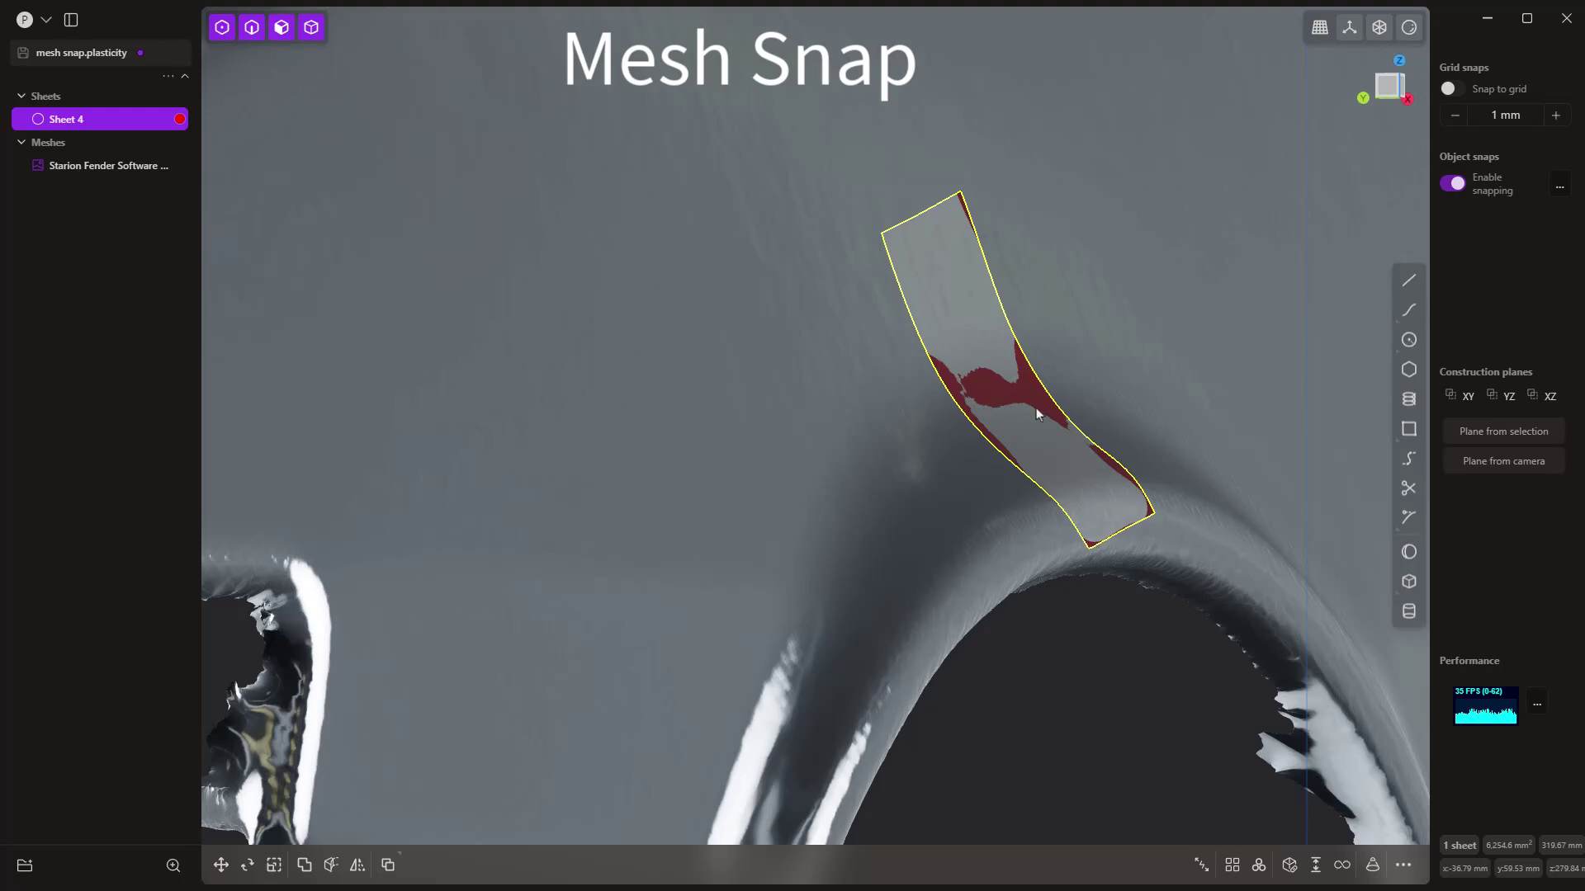
{"action": "middle_click_drag", "start_coordinate": [1036, 408], "coordinate": [1009, 428]}
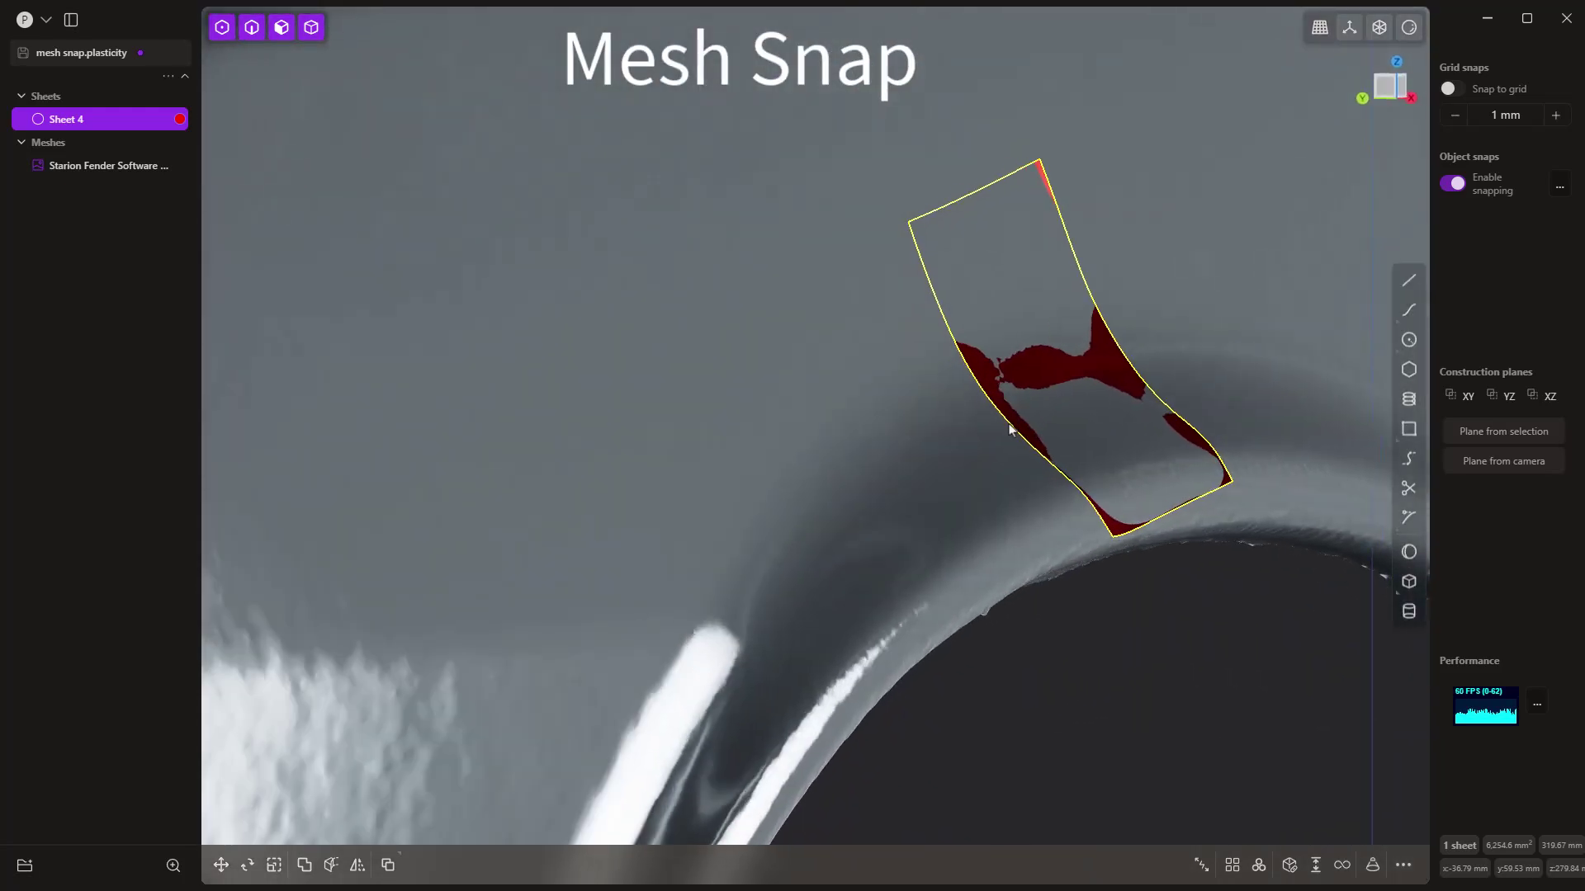
Hide the fender mesh and check the surface alone with the horizontal zebra-stripe matcap outside render mode
{"action": "left_click", "coordinate": [131, 165]}
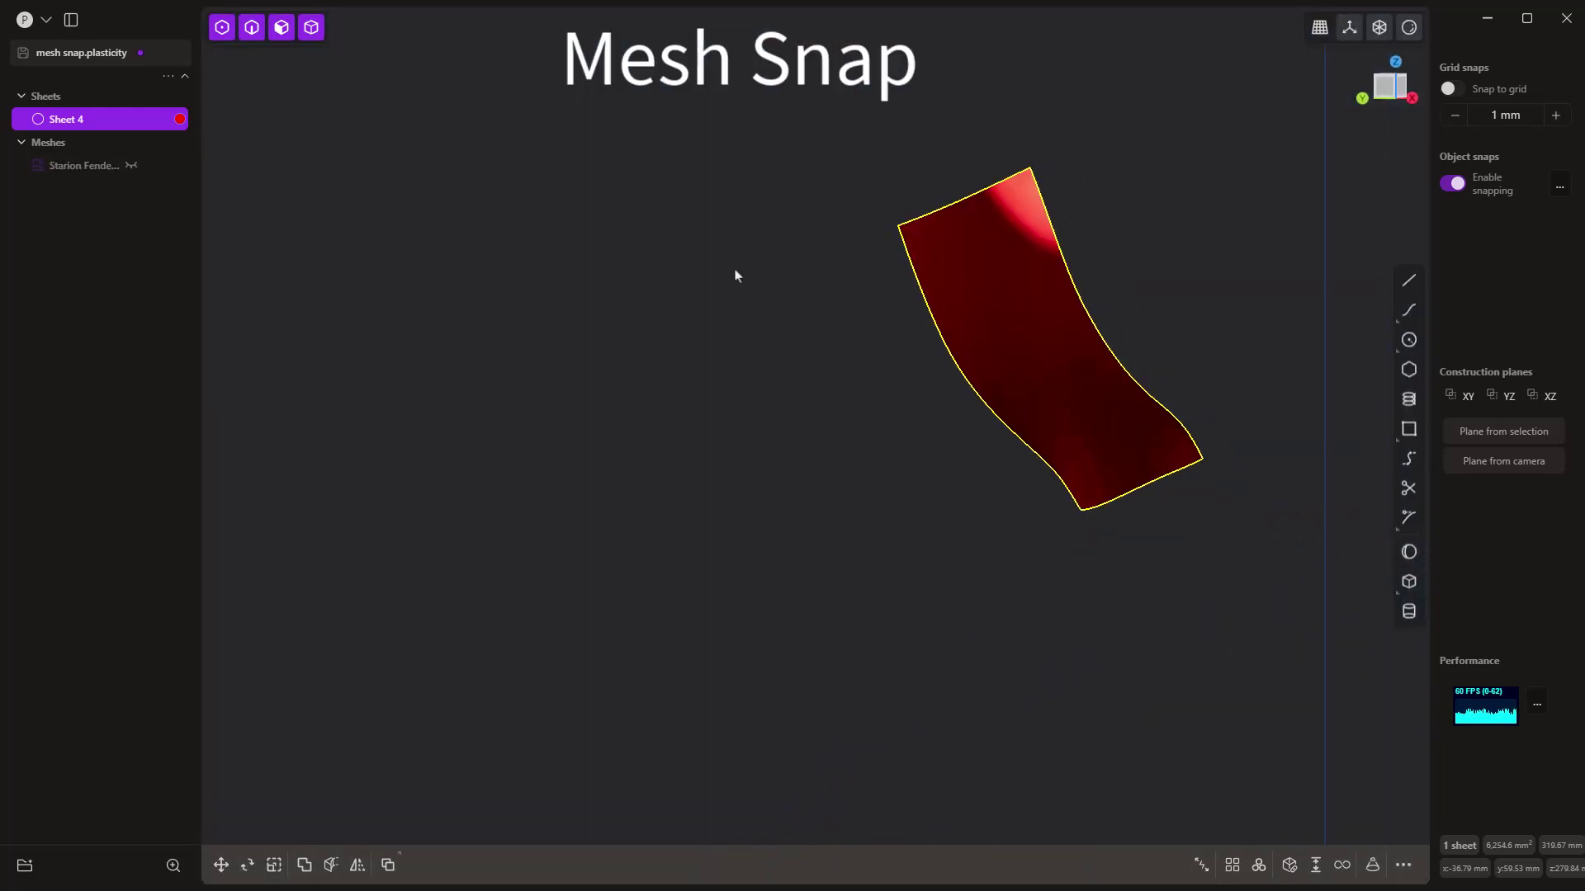
{"action": "middle_click_drag", "start_coordinate": [735, 273], "coordinate": [990, 429]}
{"action": "left_click", "coordinate": [1410, 29]}
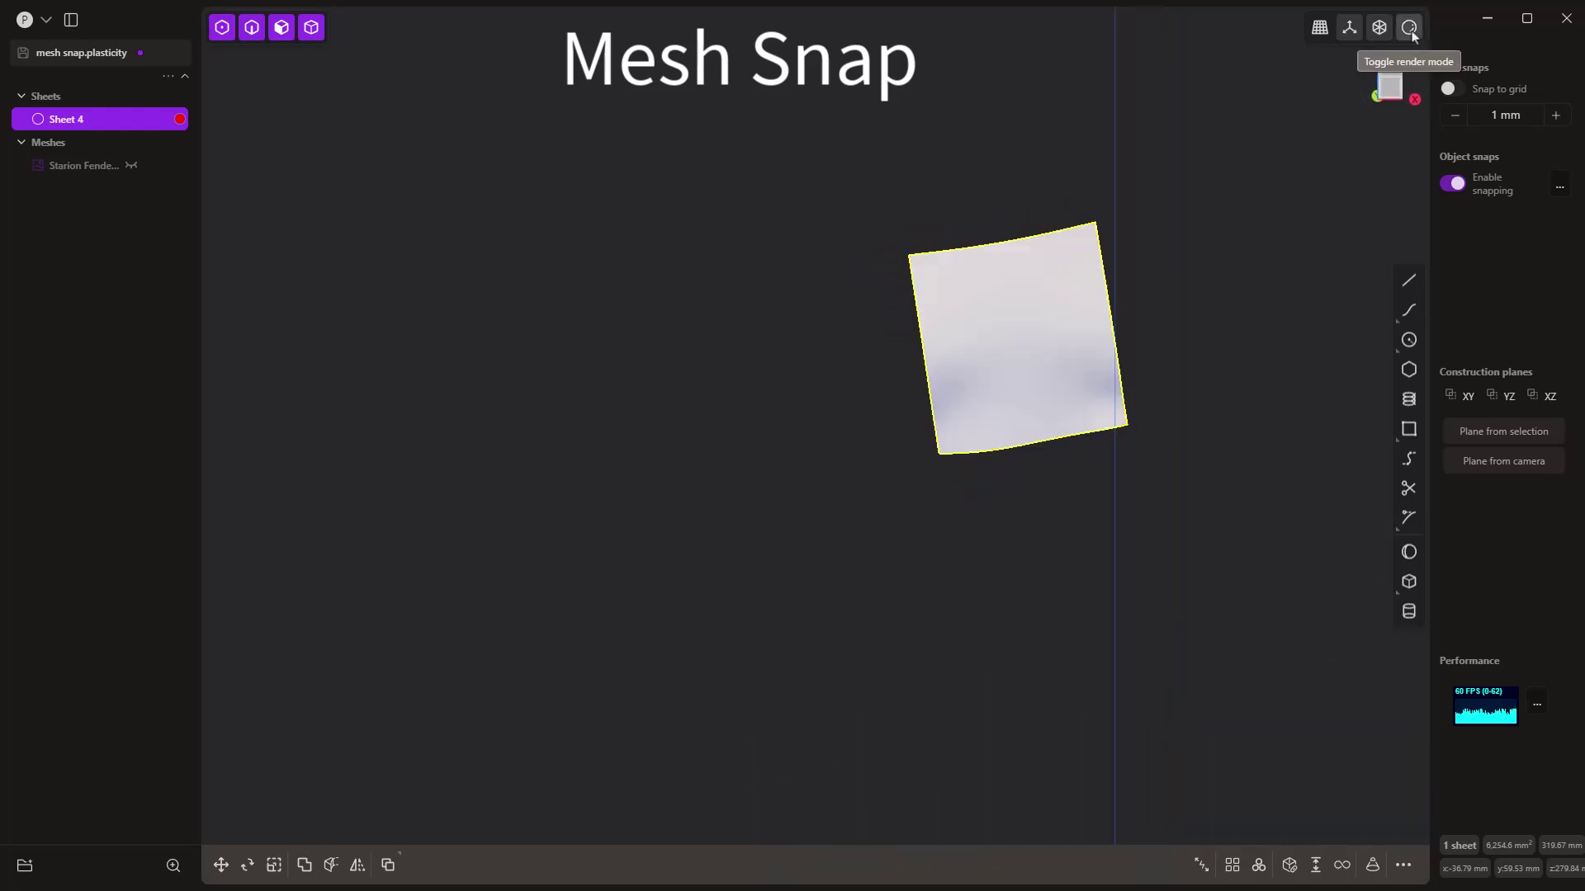
{"action": "right_click", "coordinate": [1410, 30]}
{"action": "left_click", "coordinate": [1429, 237]}
{"action": "middle_click_drag", "start_coordinate": [1081, 450], "coordinate": [1143, 428]}
Restore the pale white-blue matcap and show the fender mesh again
{"action": "right_click", "coordinate": [1410, 31]}
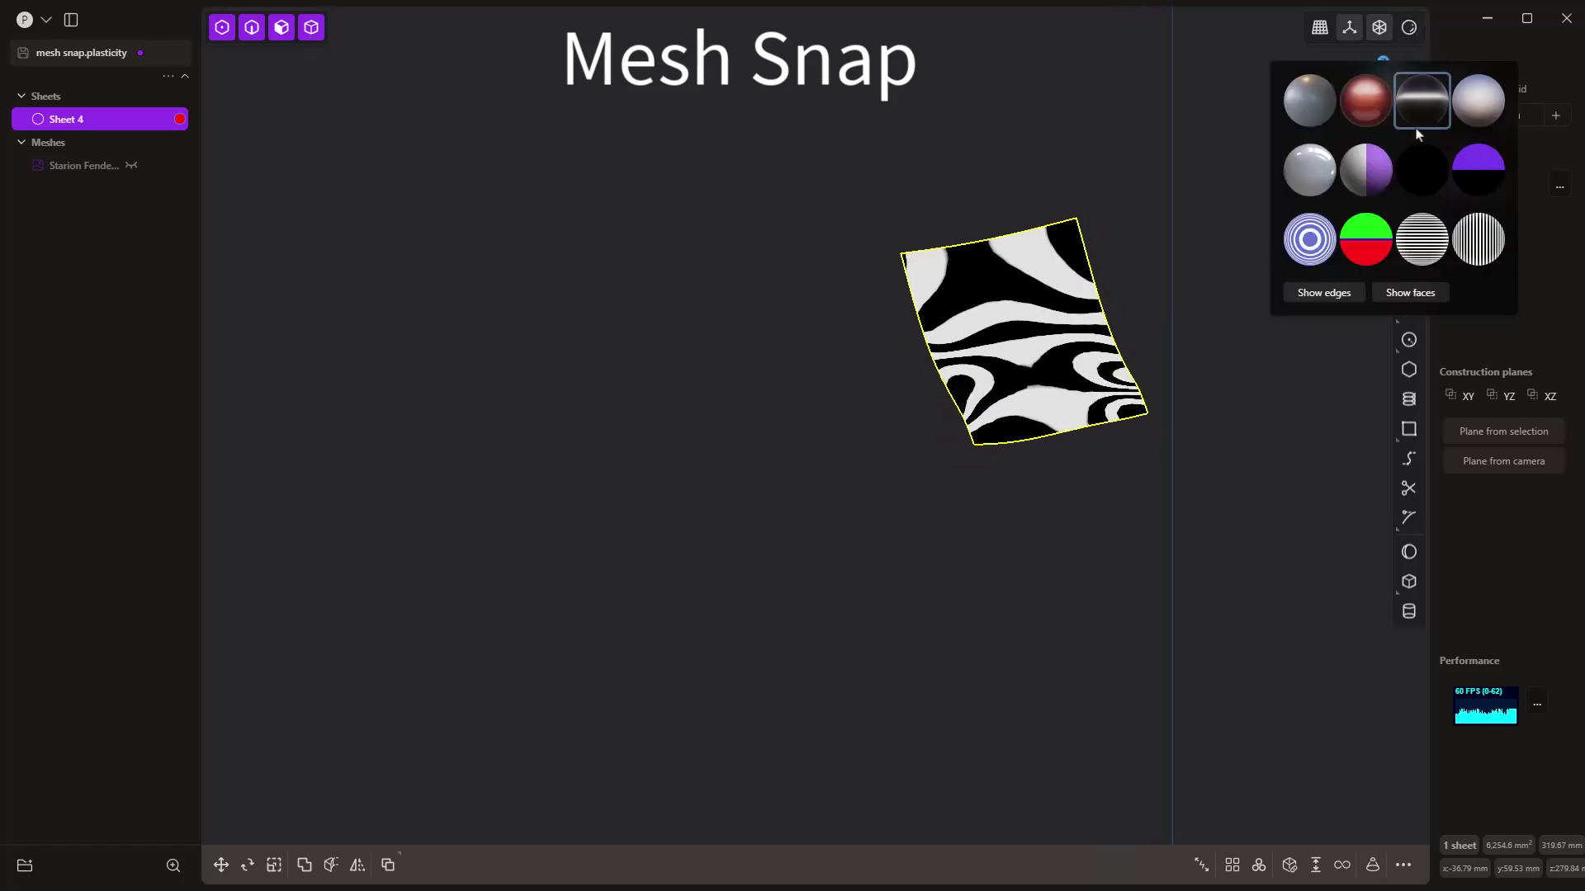
{"action": "left_click", "coordinate": [1478, 100]}
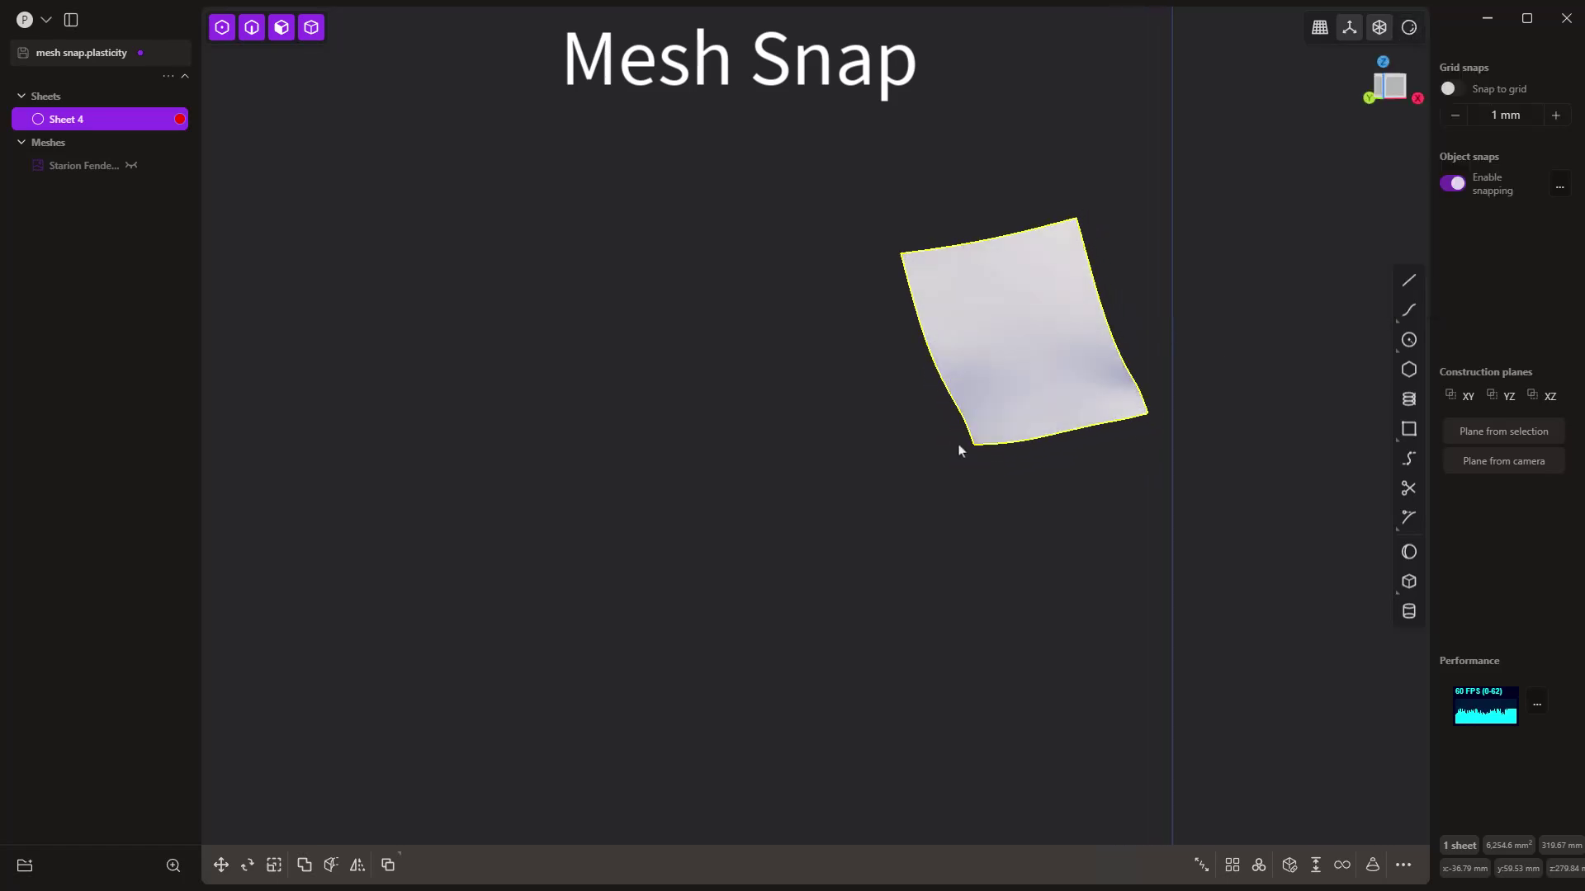
{"action": "middle_click_drag", "start_coordinate": [960, 450], "coordinate": [411, 273]}
{"action": "left_click", "coordinate": [146, 166]}
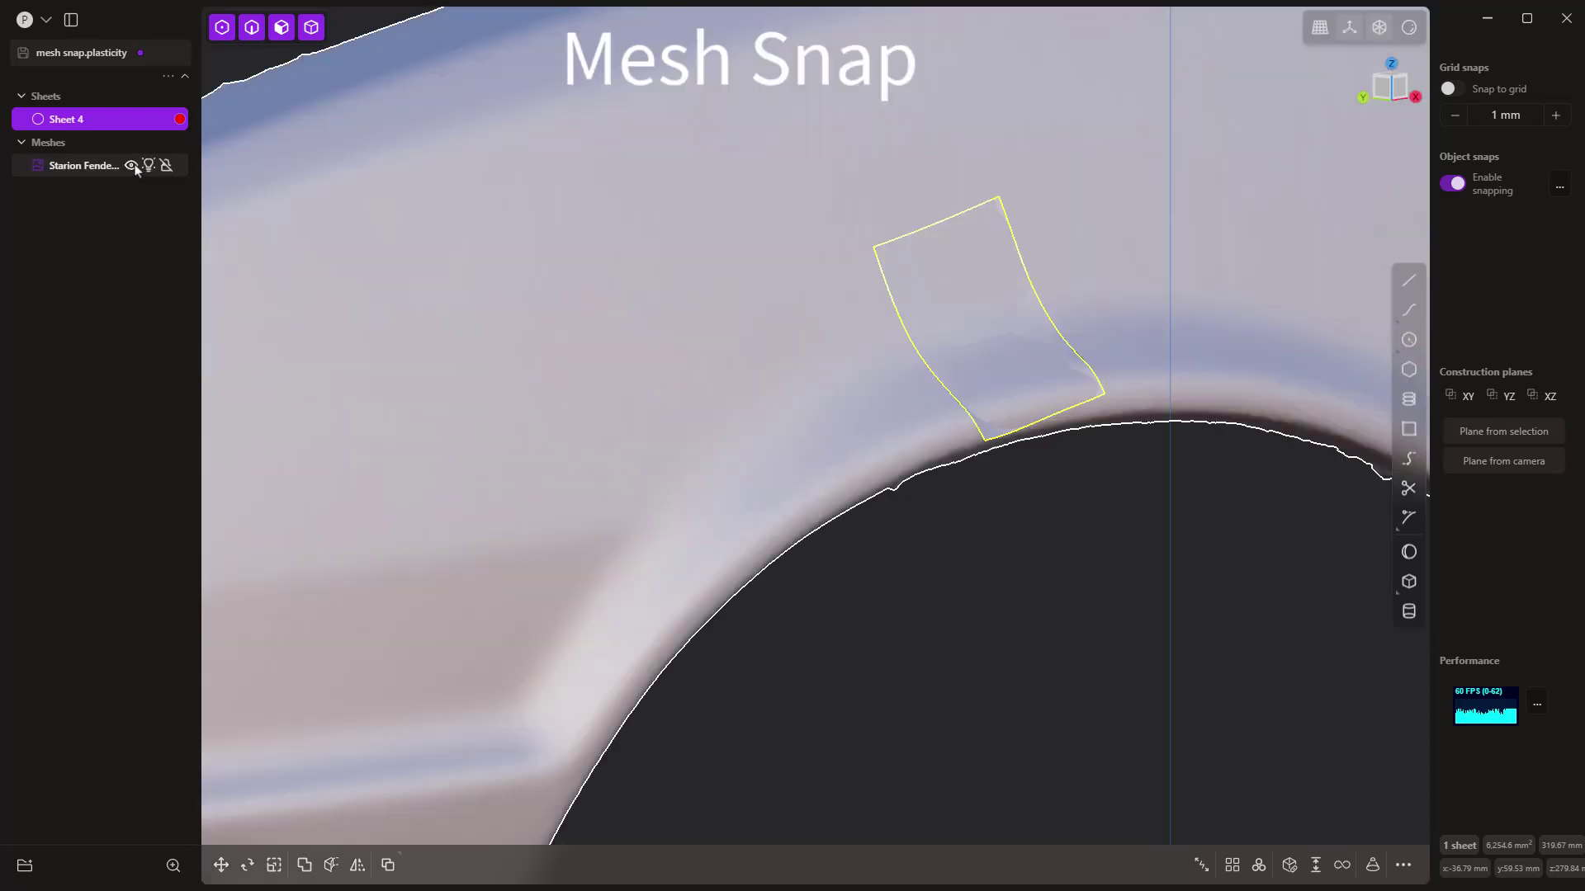
Draw an open four-point polyline about 216 mm long snapped to the fender mesh, between the headlight opening and the wheel arch surface
{"action": "scroll", "coordinate": [793, 376], "scroll_direction": "down", "scroll_amount": 4}
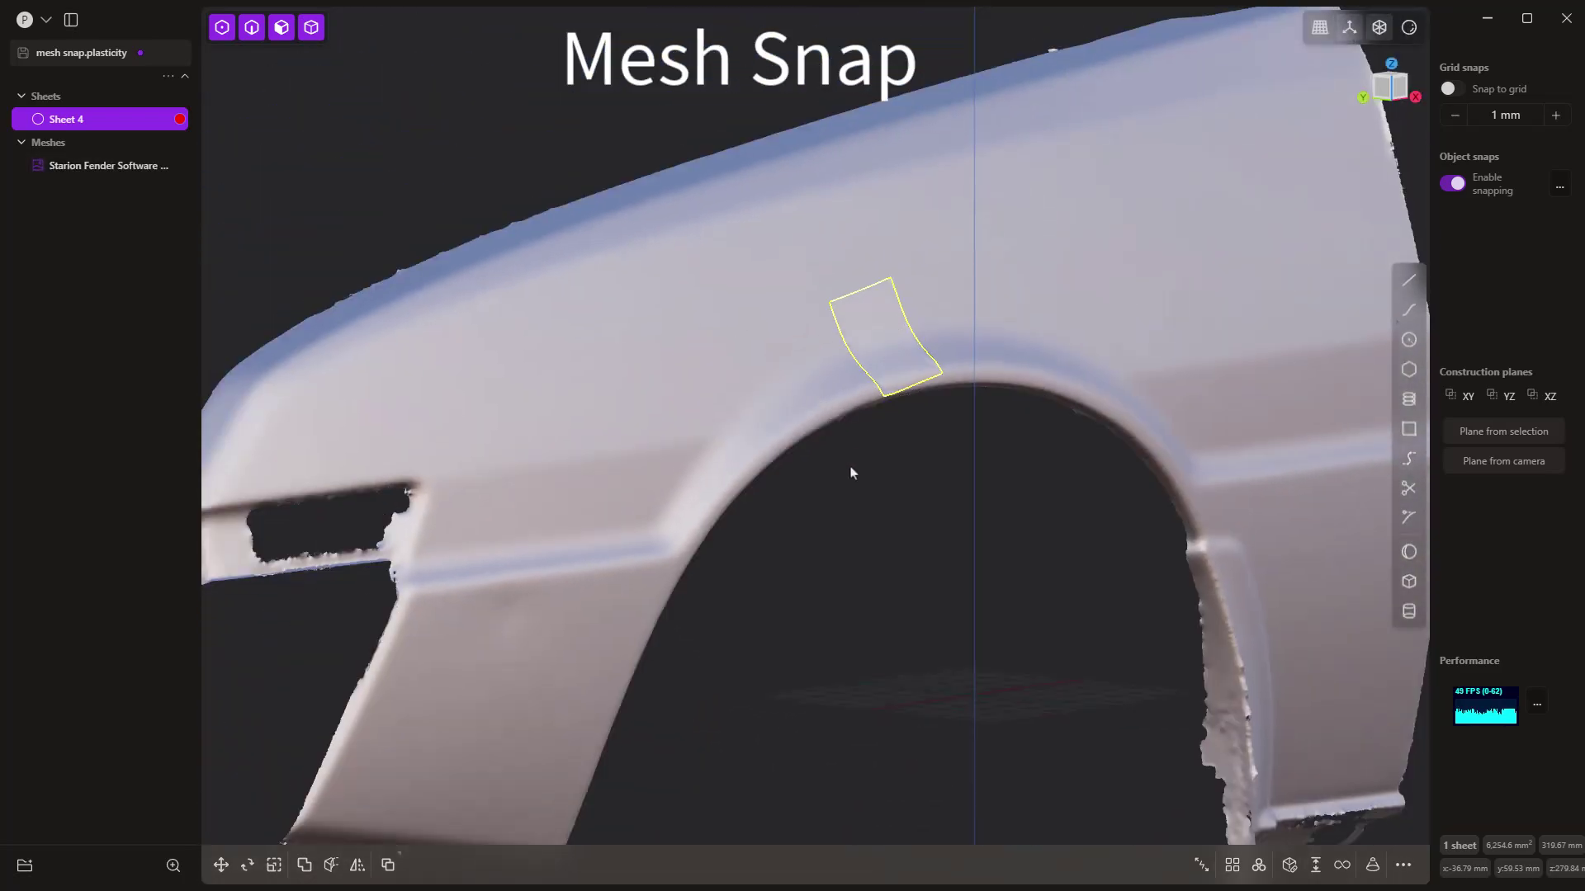
{"action": "middle_click_drag", "start_coordinate": [850, 467], "coordinate": [717, 544]}
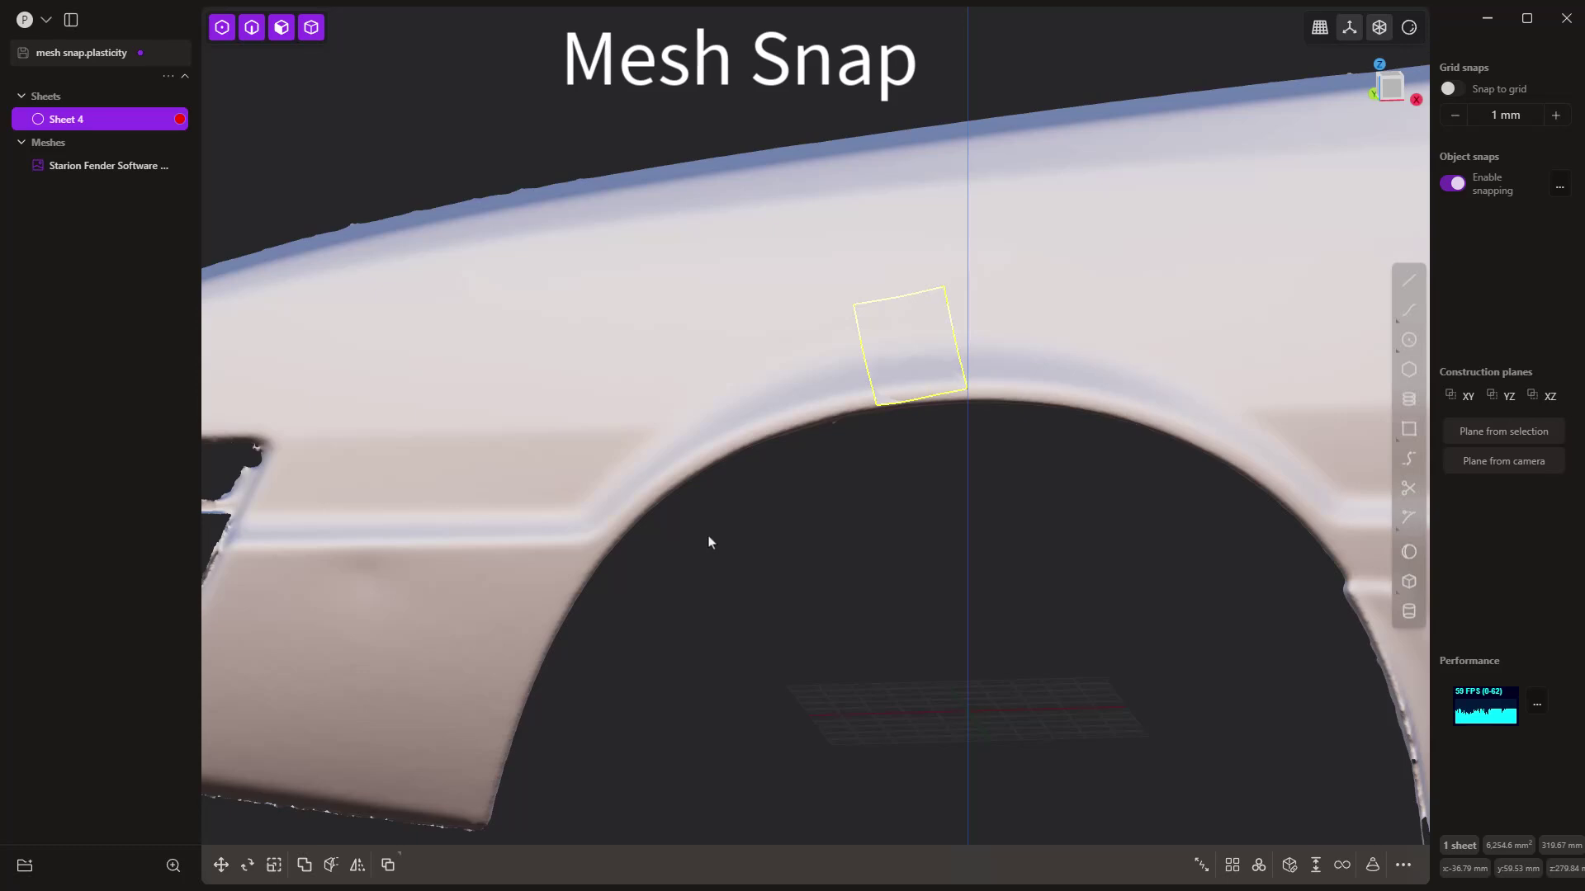
{"action": "left_click", "coordinate": [1409, 280]}
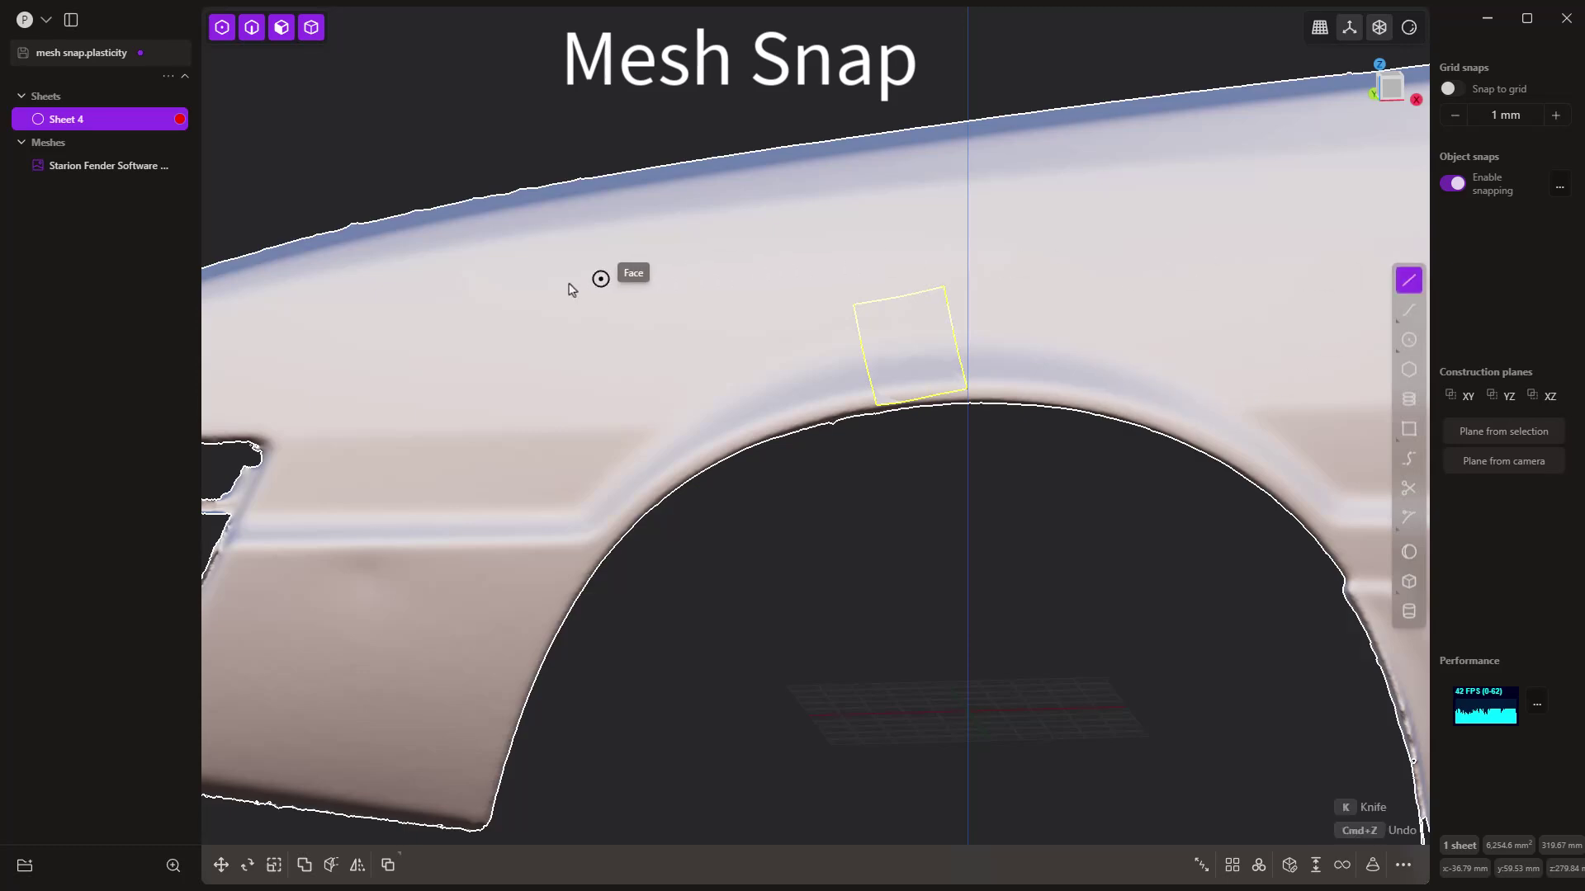
{"action": "left_click", "coordinate": [568, 281]}
{"action": "left_click", "coordinate": [737, 256]}
{"action": "left_click", "coordinate": [786, 281]}
{"action": "left_click", "coordinate": [747, 313]}
{"action": "key", "text": "Return"}
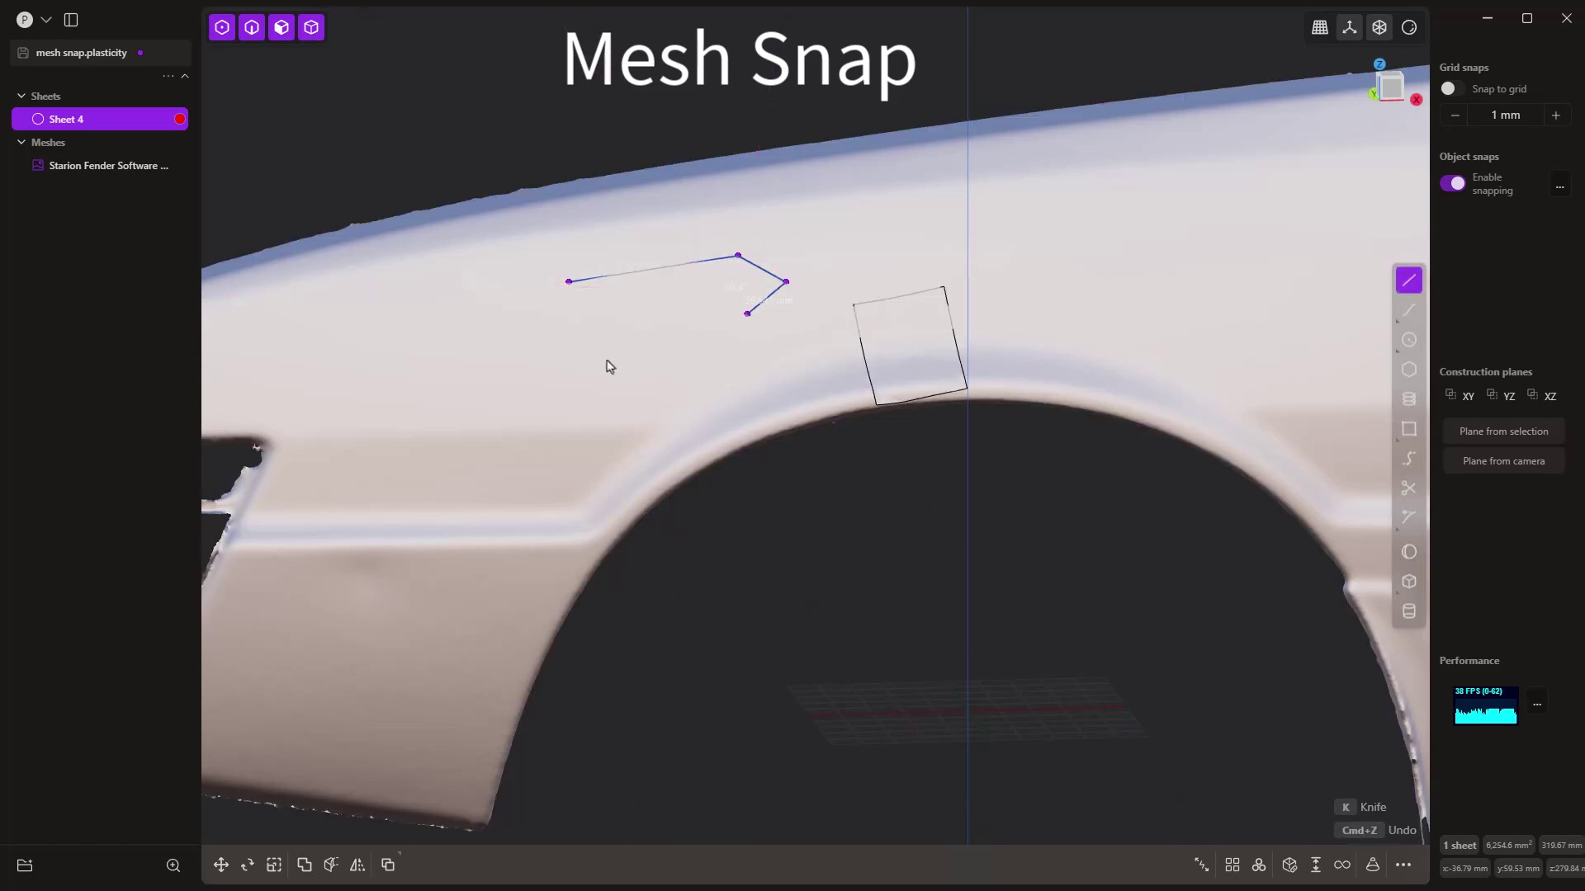
{"action": "middle_click_drag", "start_coordinate": [766, 440], "coordinate": [748, 410]}
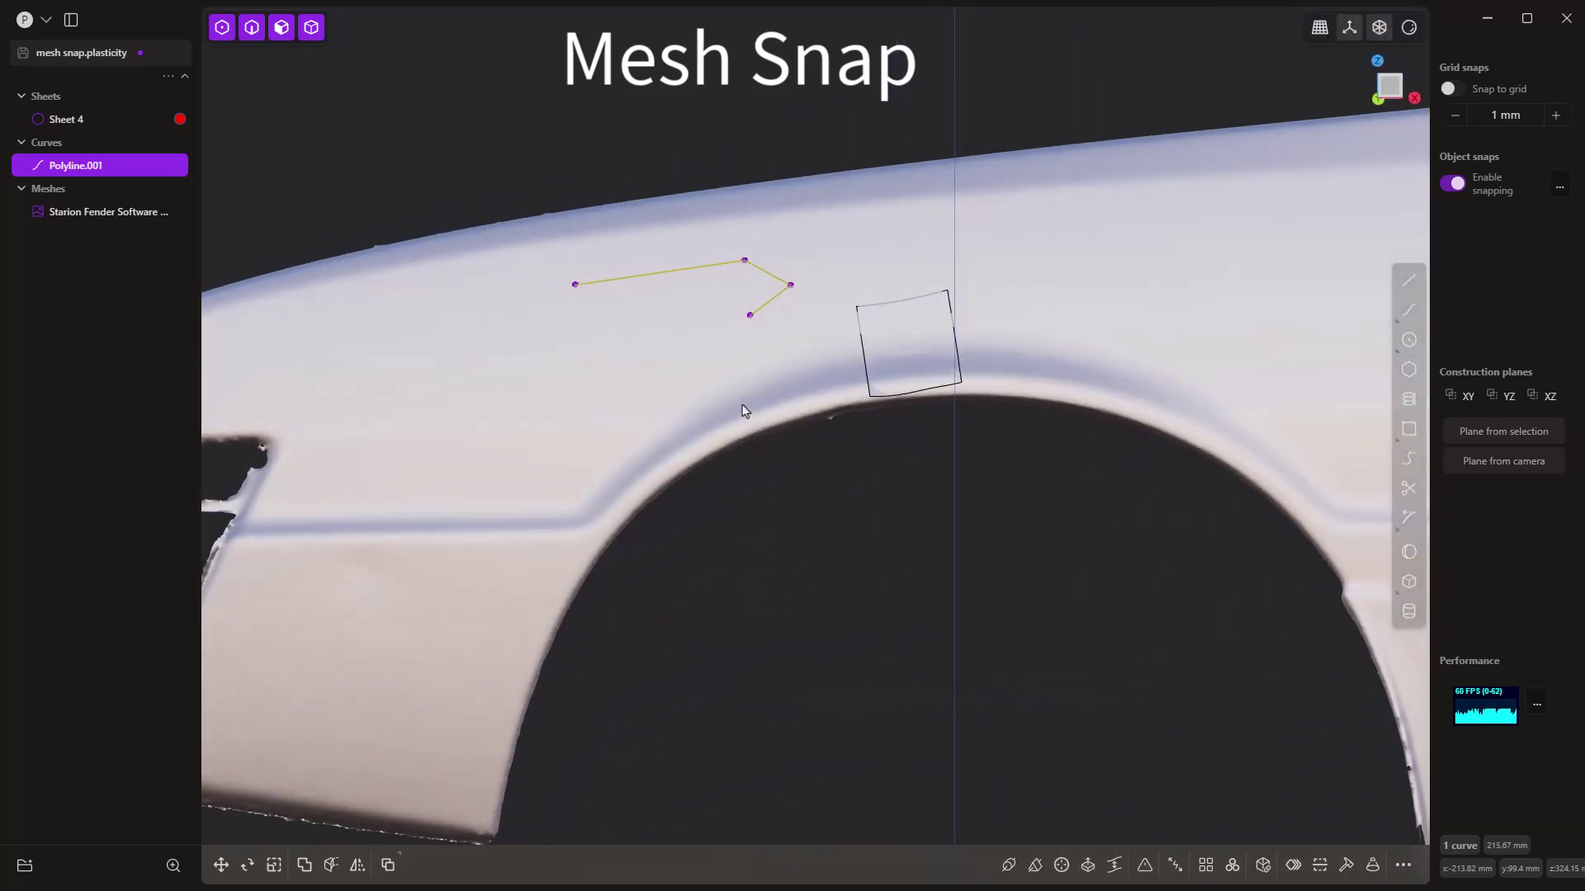
{"action": "scroll", "coordinate": [746, 410], "scroll_direction": "down", "scroll_amount": 5}
{"action": "middle_click_drag", "start_coordinate": [776, 527], "coordinate": [866, 552]}
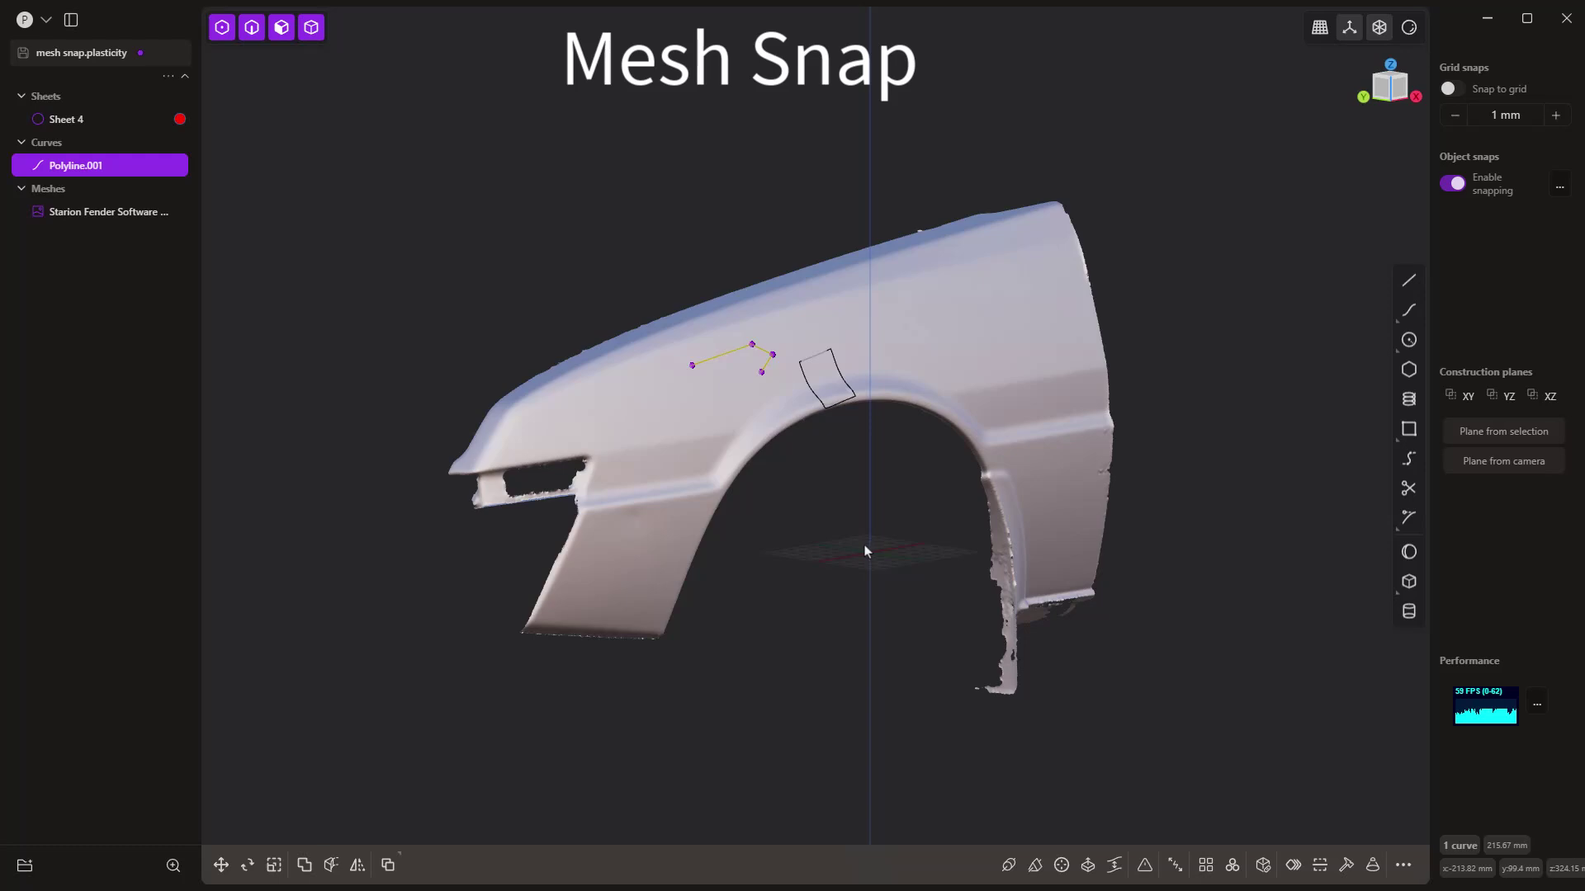